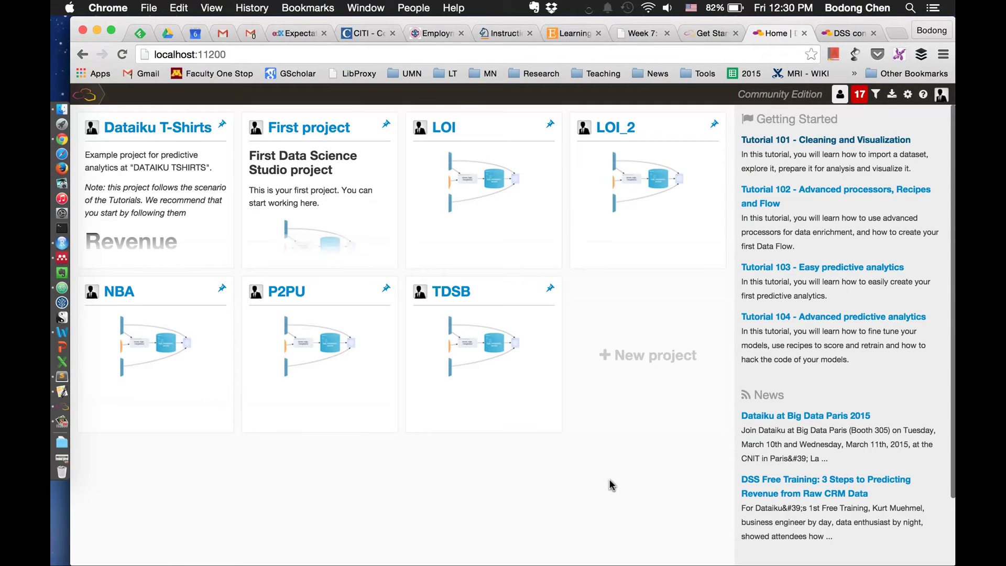
# Create a new project named LOI_Fun.
pyautogui.click(669, 355)
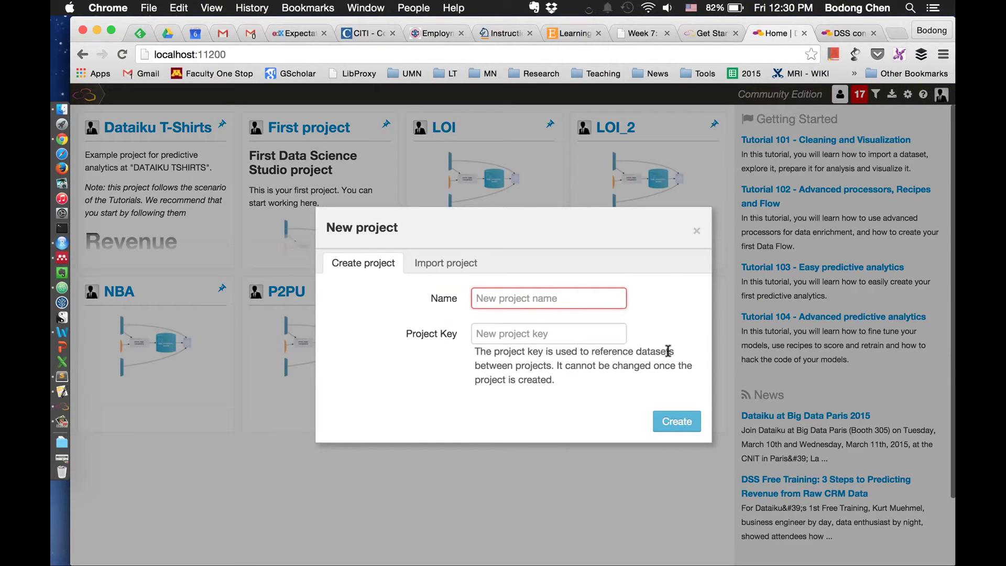
pyautogui.write('L')
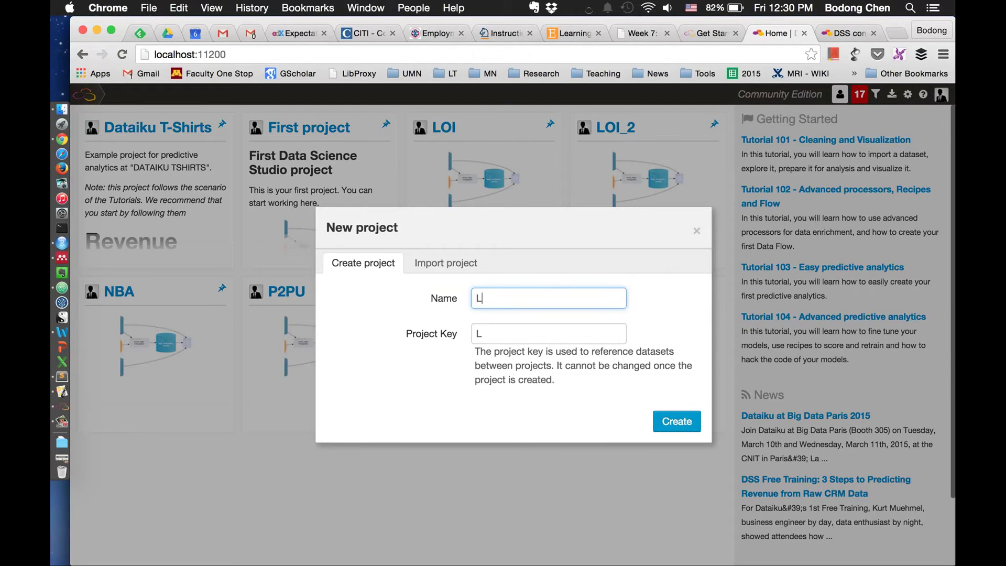
pyautogui.write('OI_Fun')
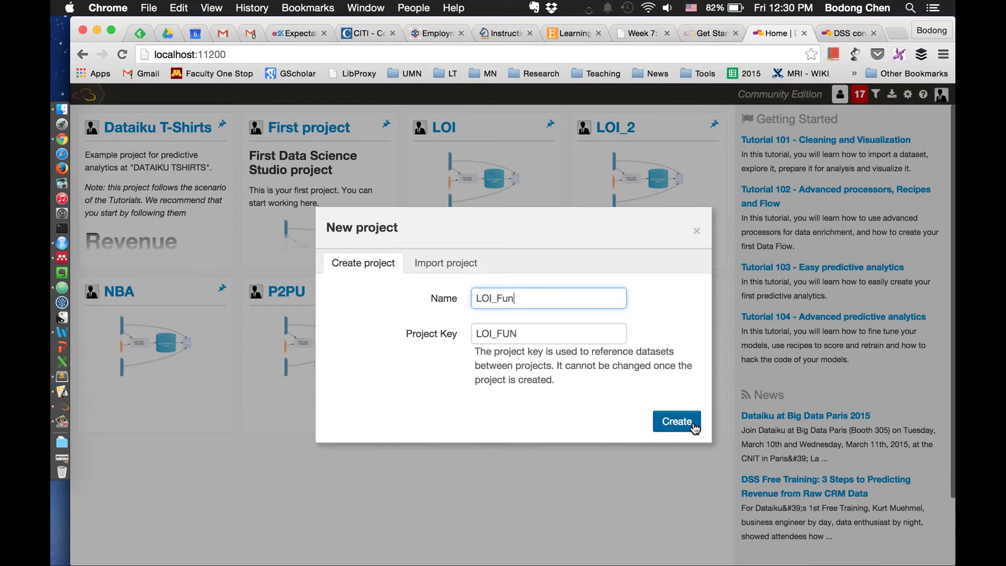
pyautogui.click(695, 429)
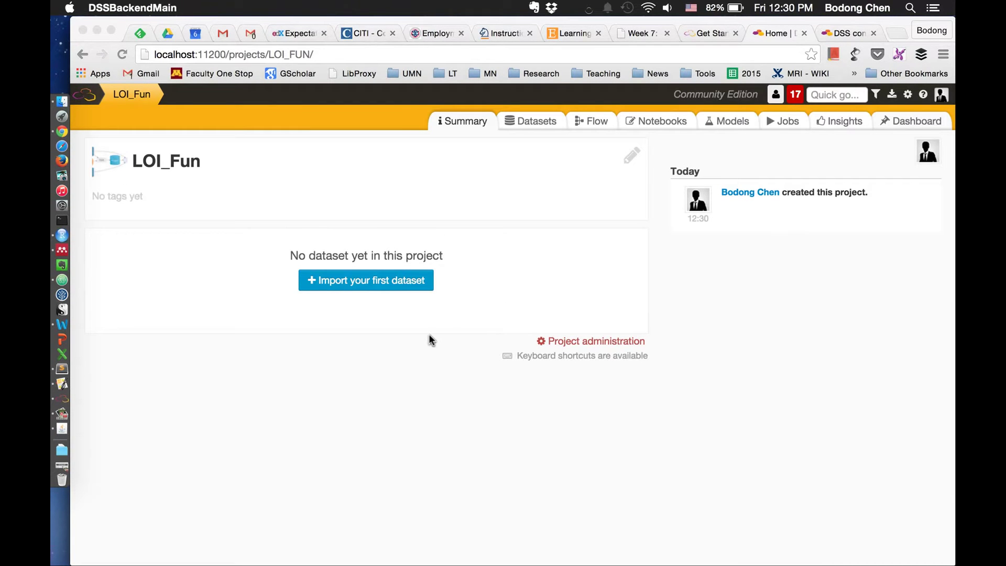
# Start a new dataset from uploaded files in the project and browse to the data-wrangling folder on the Desktop.
pyautogui.click(404, 283)
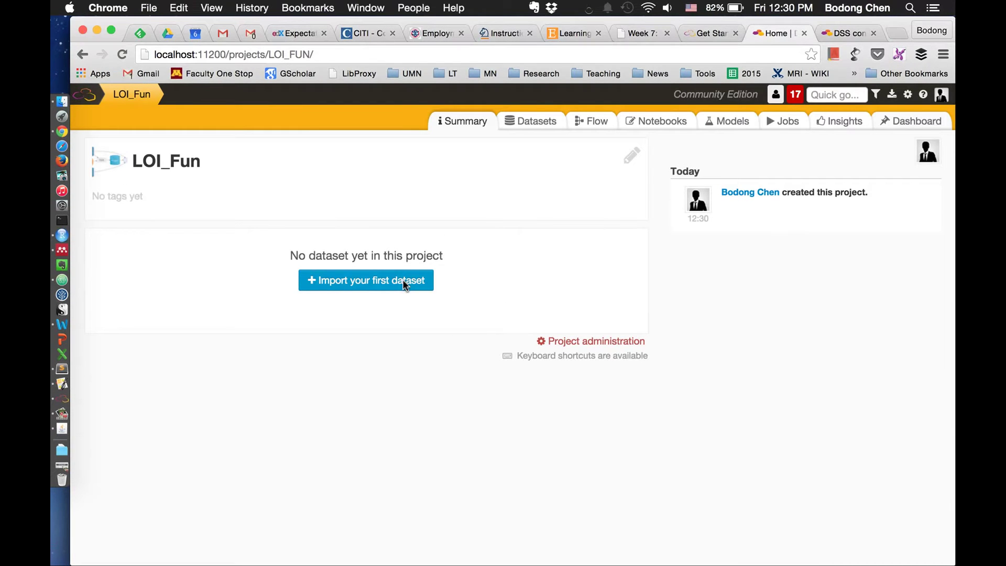
pyautogui.click(403, 281)
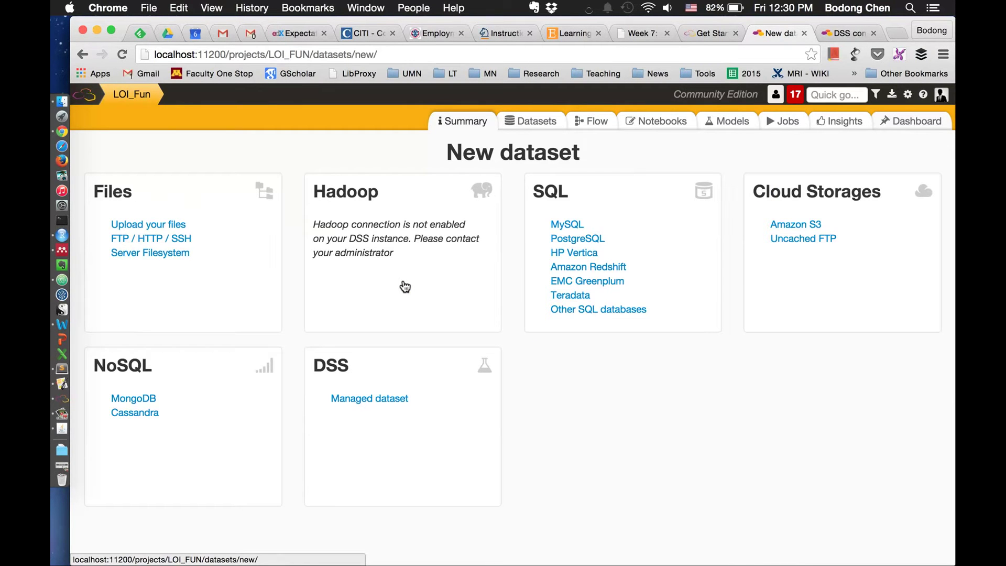
pyautogui.click(177, 229)
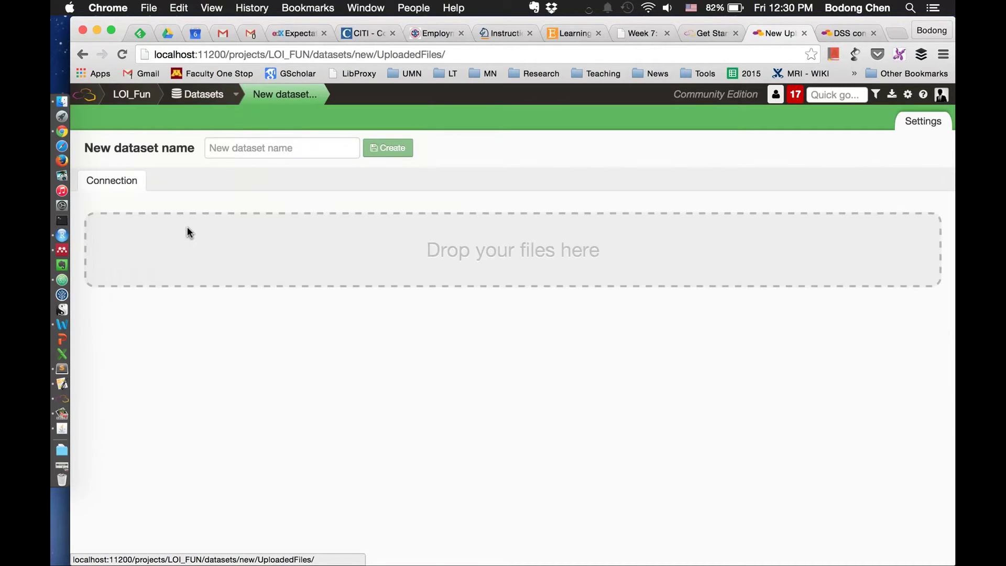
pyautogui.click(548, 252)
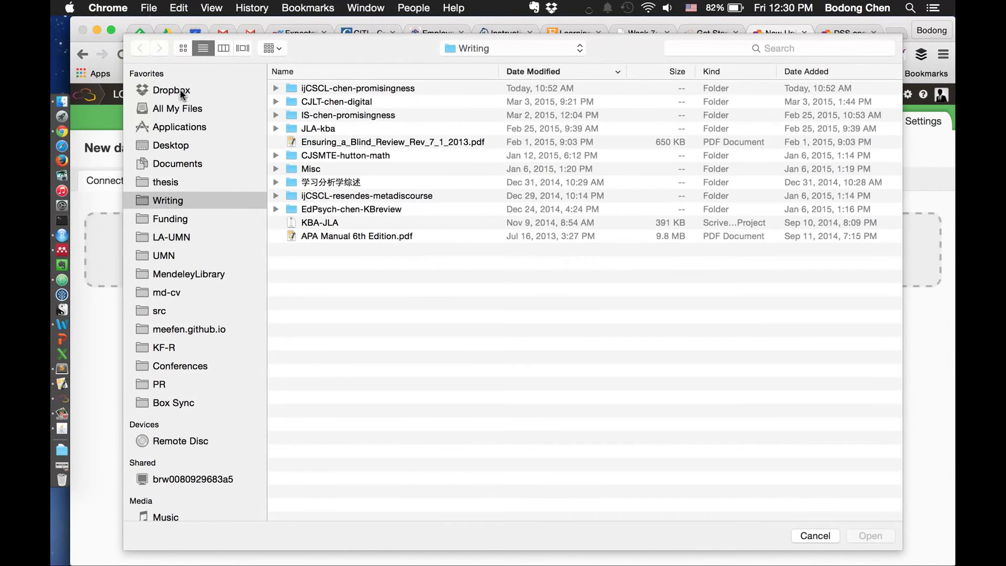
pyautogui.click(162, 147)
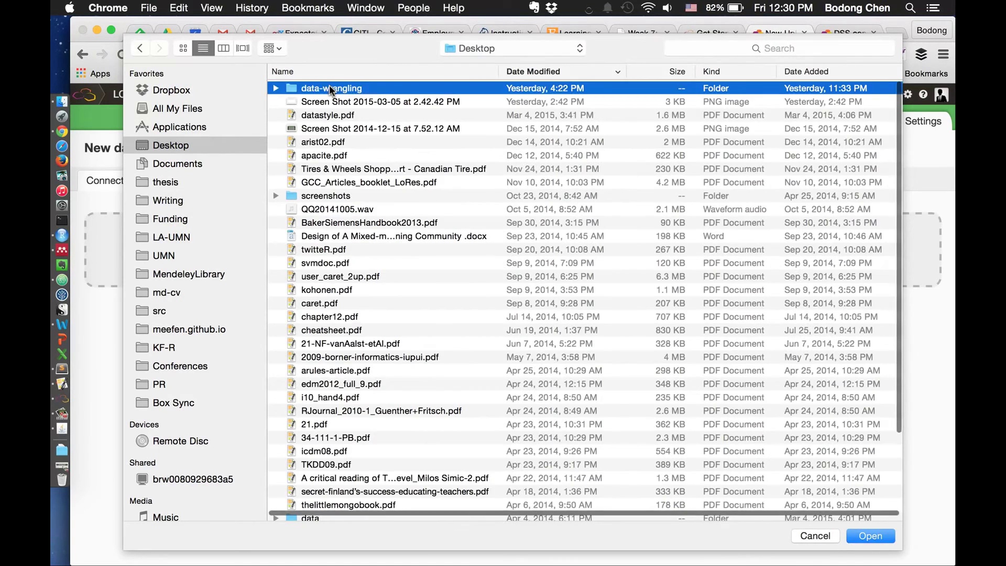
pyautogui.doubleClick(327, 90)
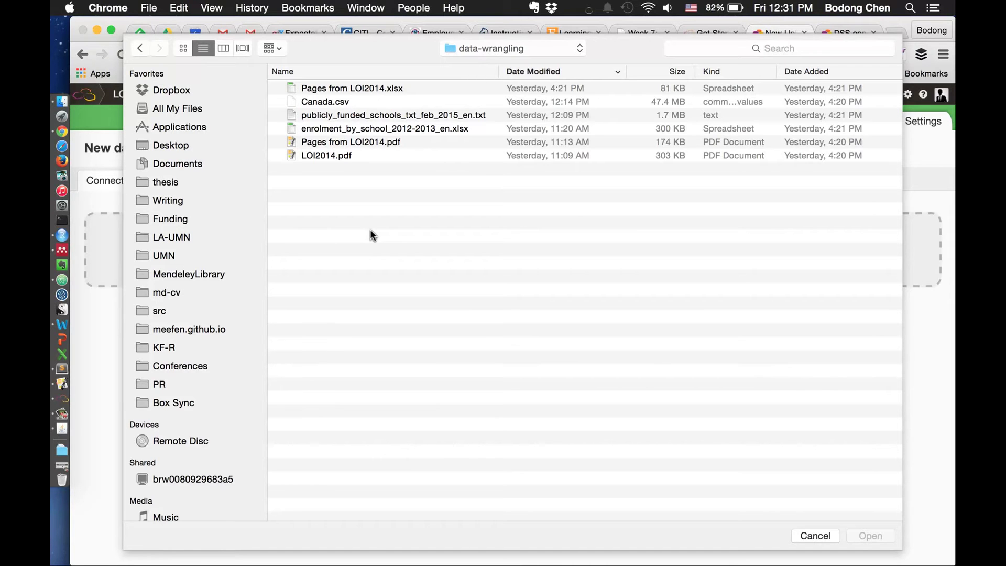
# Switch to Finder, open LOI2014.pdf from the data-wrangling folder and read through to the elementary index table on page 7.
pyautogui.click(61, 100)
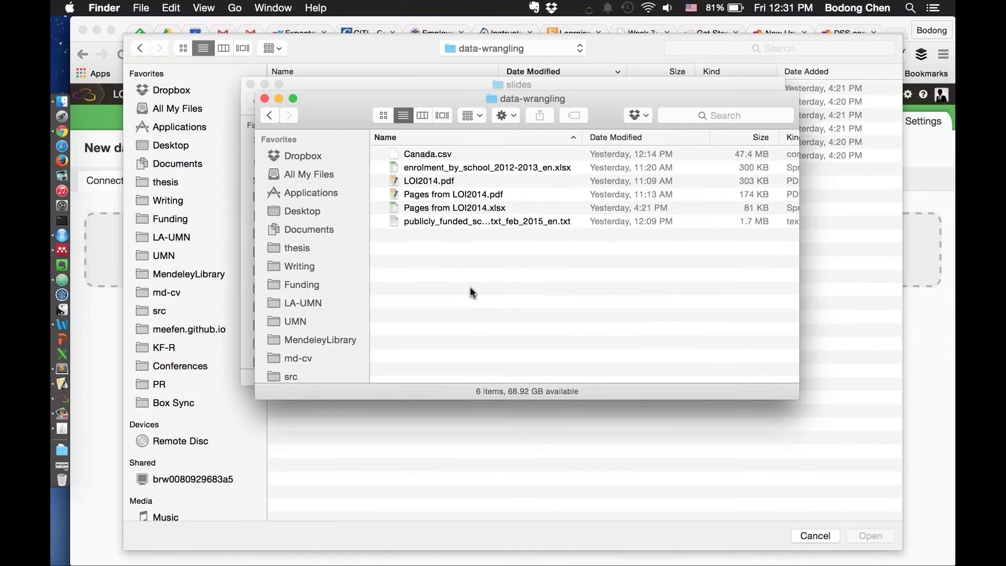
pyautogui.doubleClick(458, 180)
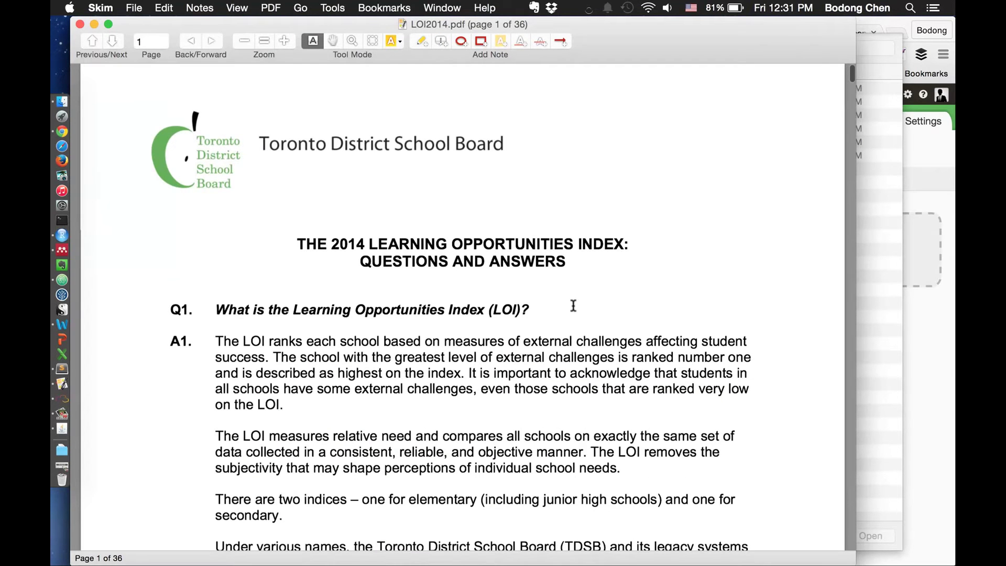
pyautogui.scroll(-5, 574, 306)
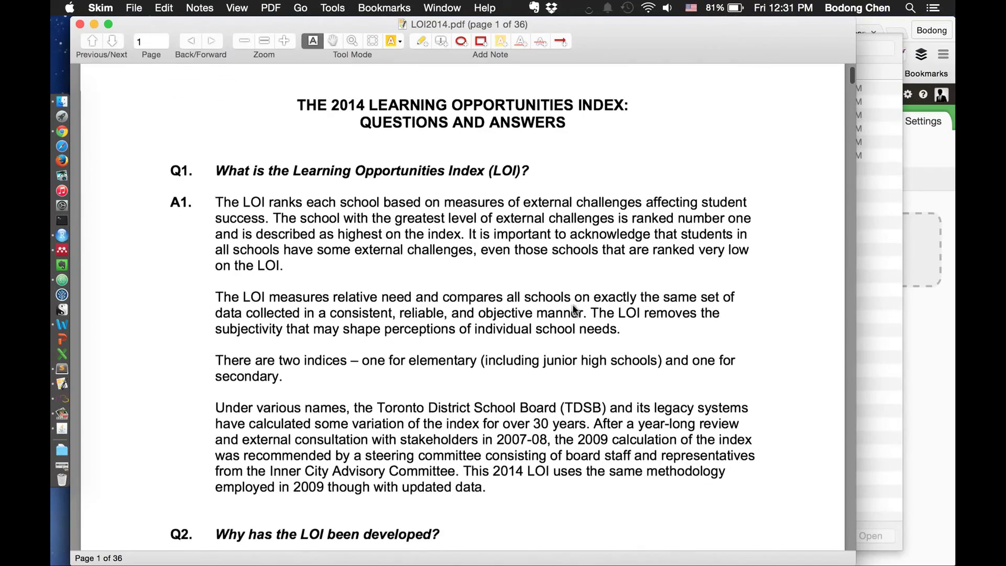
pyautogui.scroll(-15, 573, 310)
pyautogui.scroll(20, 574, 310)
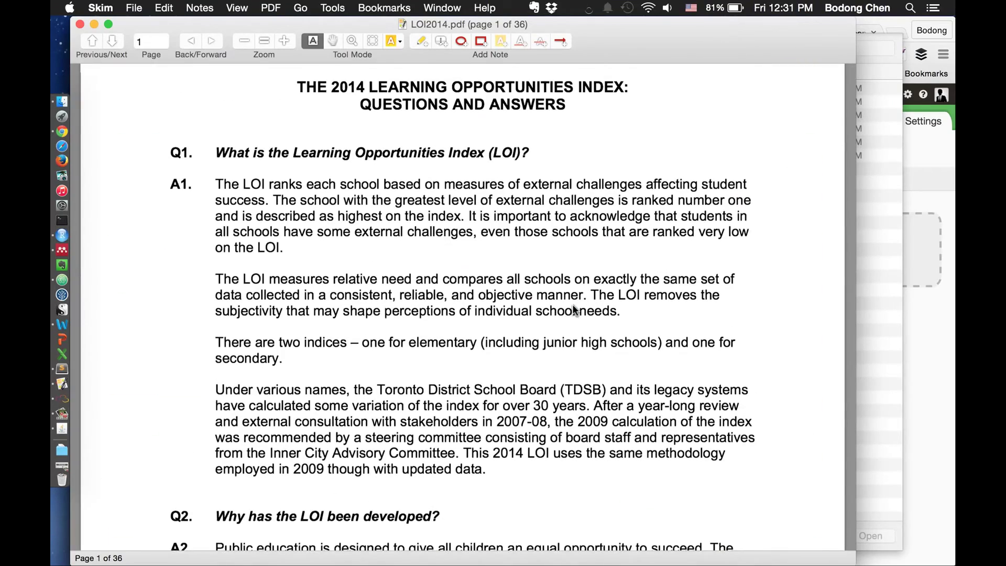
pyautogui.scroll(-20, 573, 310)
pyautogui.scroll(-15, 573, 306)
pyautogui.scroll(-20, 573, 310)
pyautogui.scroll(-20, 573, 309)
pyautogui.scroll(2, 574, 310)
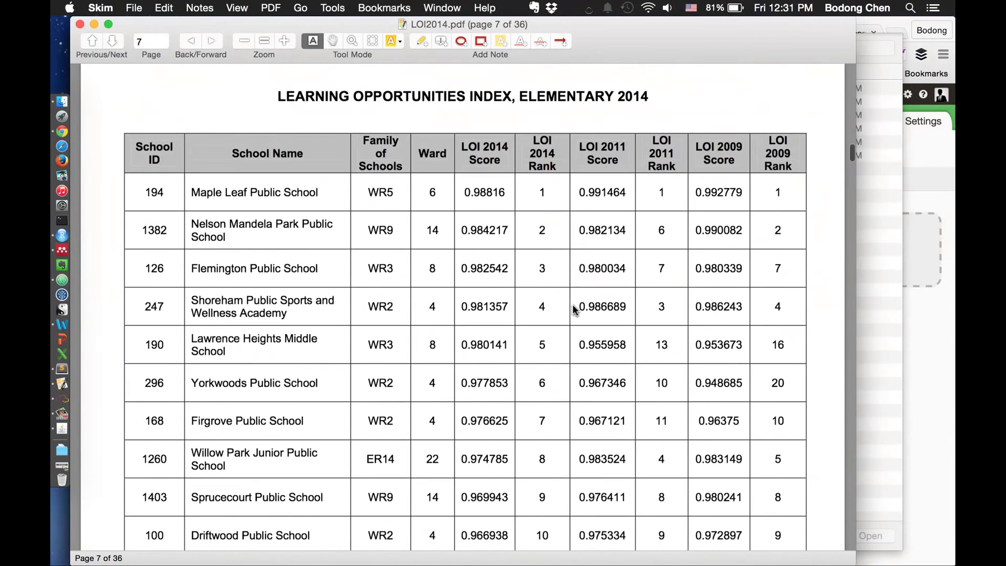
# Examine the school rows and the LOI score and rank columns of the elementary 2014 table.
pyautogui.scroll(1, 574, 310)
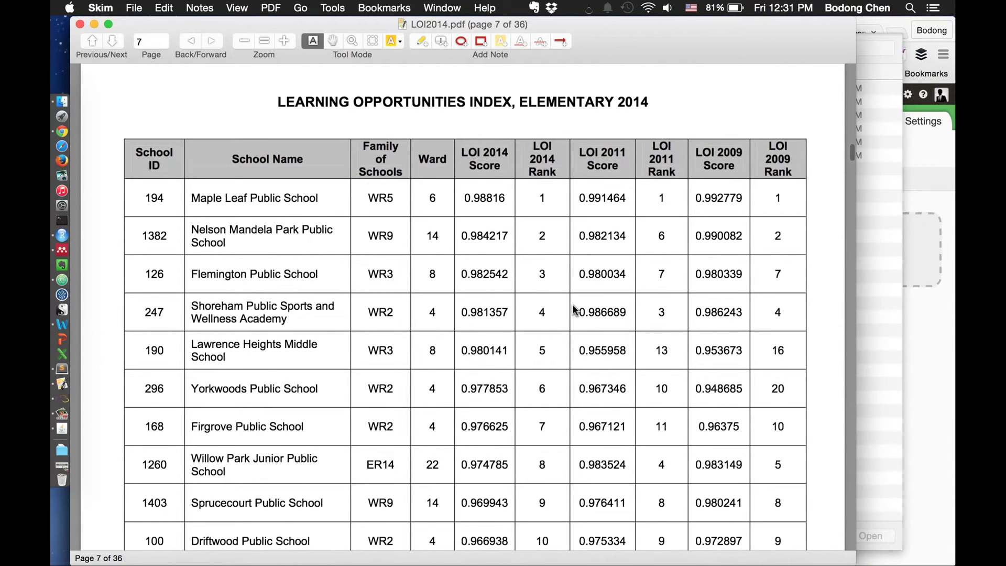
pyautogui.scroll(-2, 574, 310)
pyautogui.scroll(-15, 574, 309)
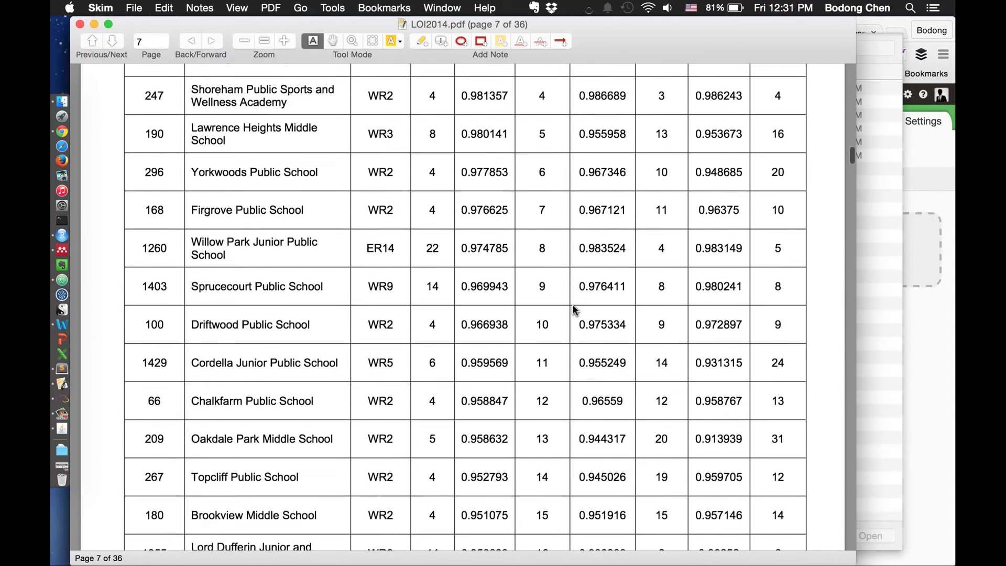
pyautogui.scroll(15, 573, 310)
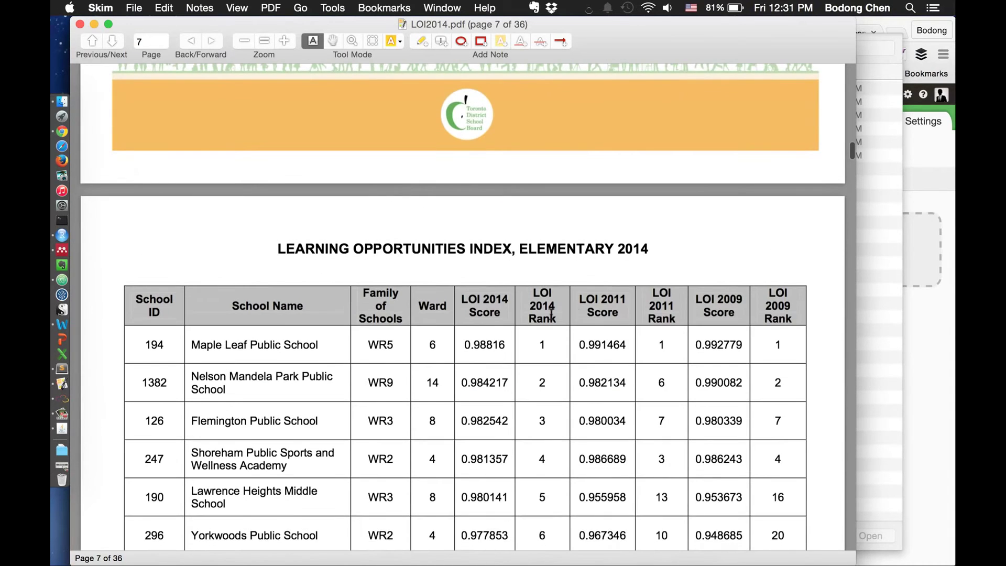
pyautogui.moveTo(461, 296); pyautogui.dragTo(554, 318)
pyautogui.click(594, 366)
pyautogui.scroll(-5, 594, 365)
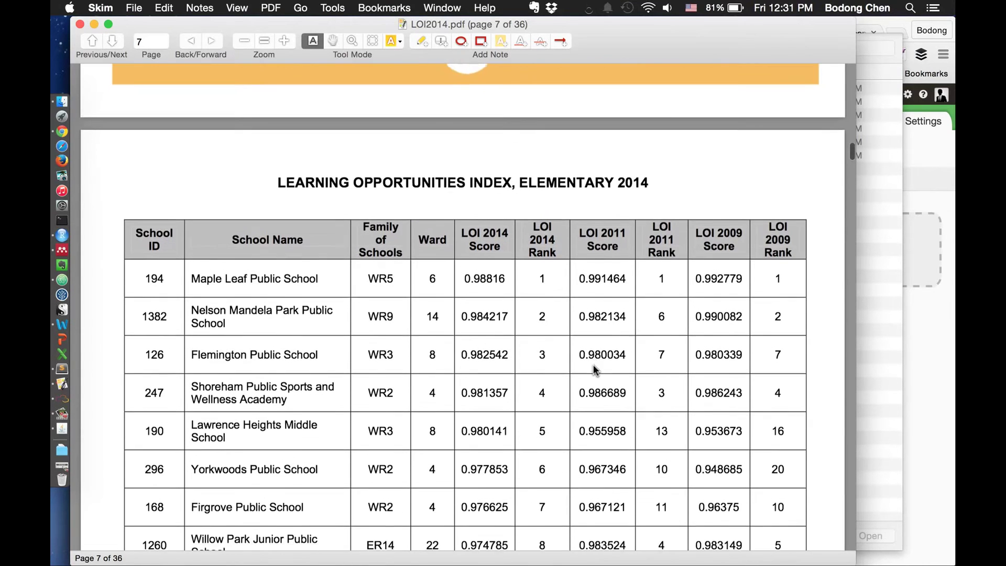
pyautogui.scroll(-1, 594, 370)
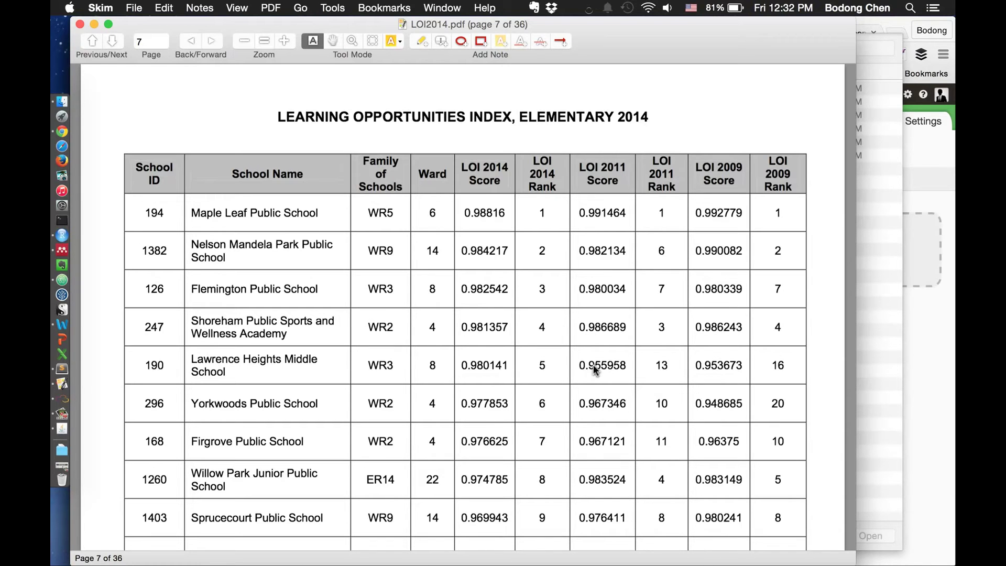
pyautogui.scroll(-2, 595, 369)
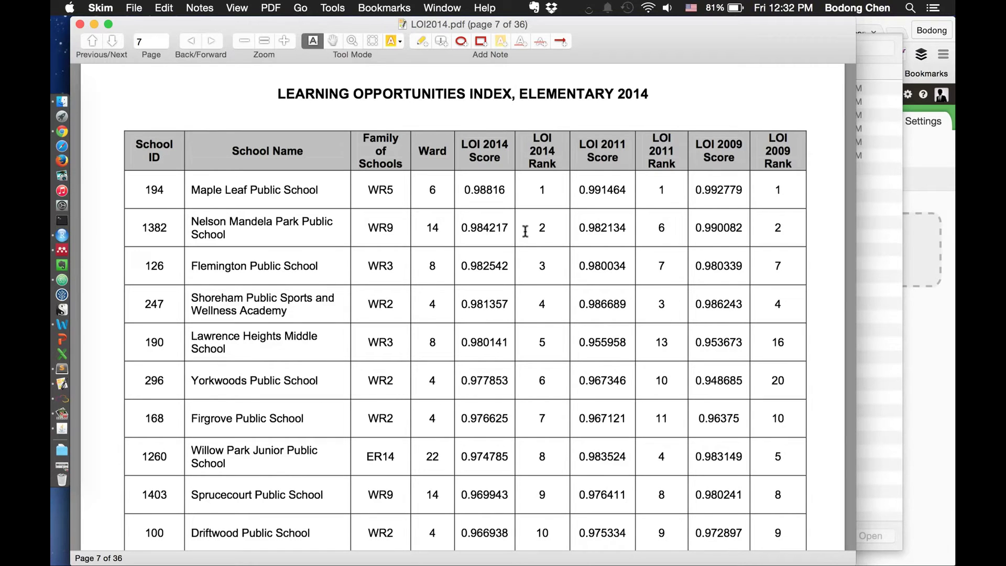
# Switch back to Finder and open Pages from LOI2014.pdf with Adobe Acrobat Pro.
pyautogui.click(62, 103)
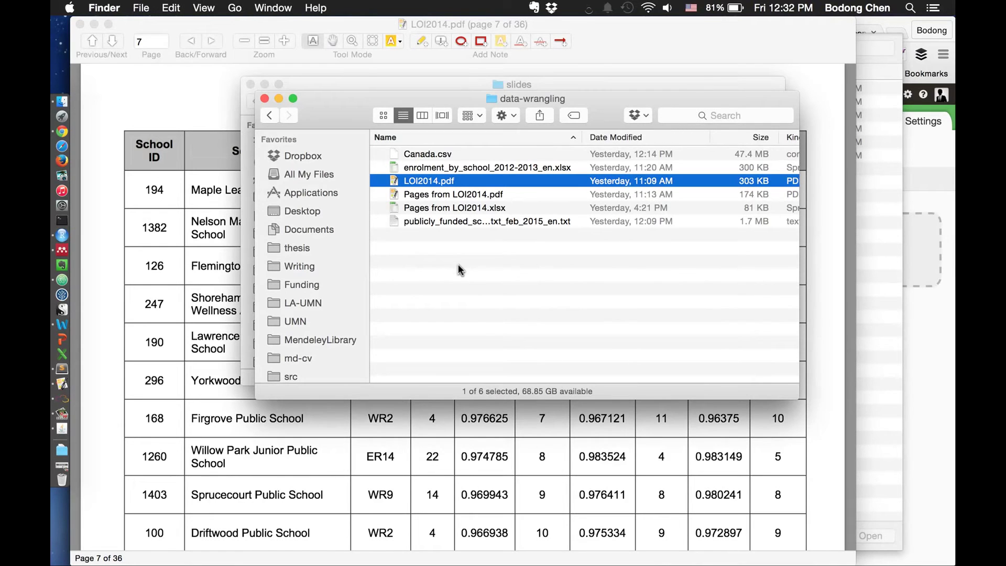
pyautogui.click(503, 194)
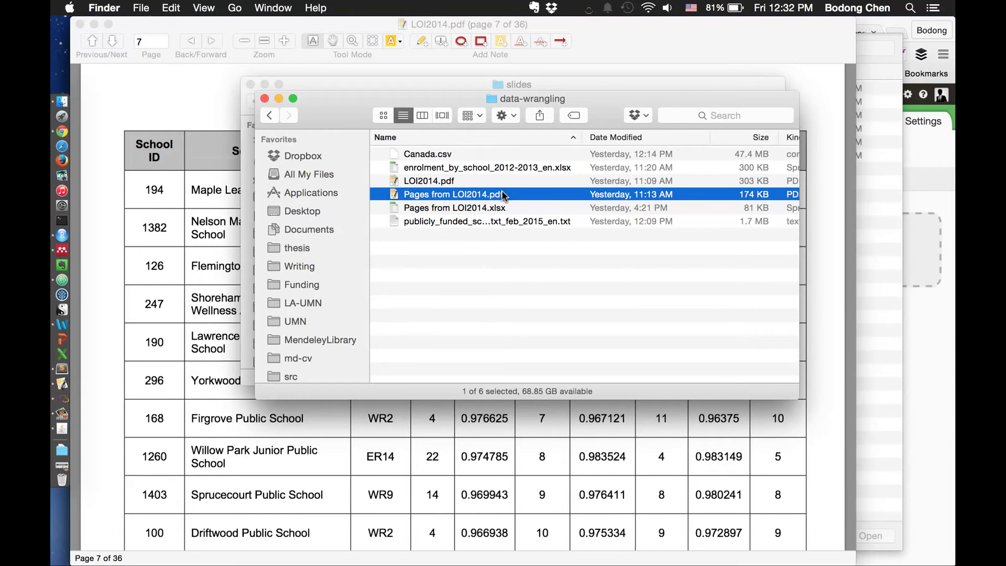
pyautogui.rightClick(501, 195)
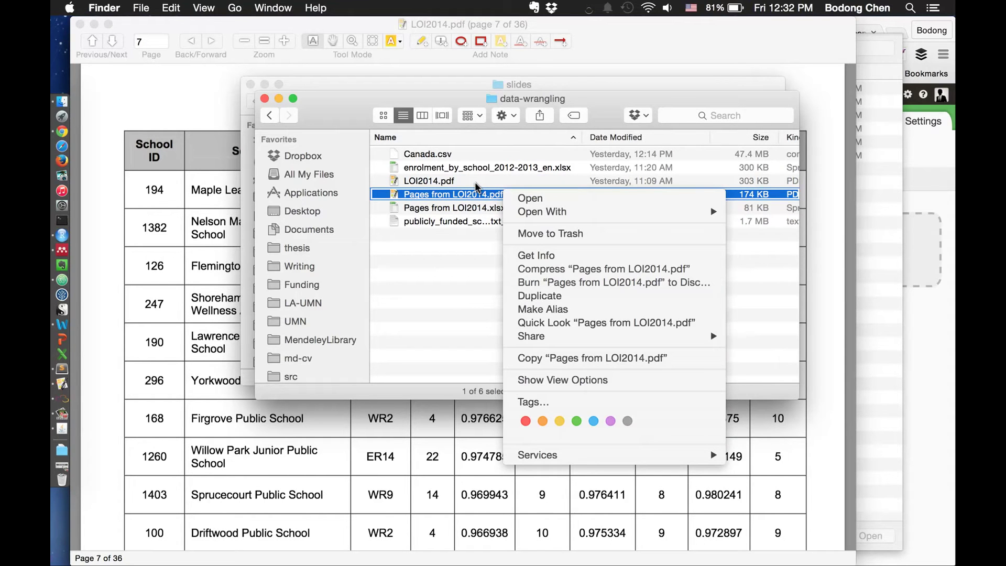
pyautogui.moveTo(537, 213)
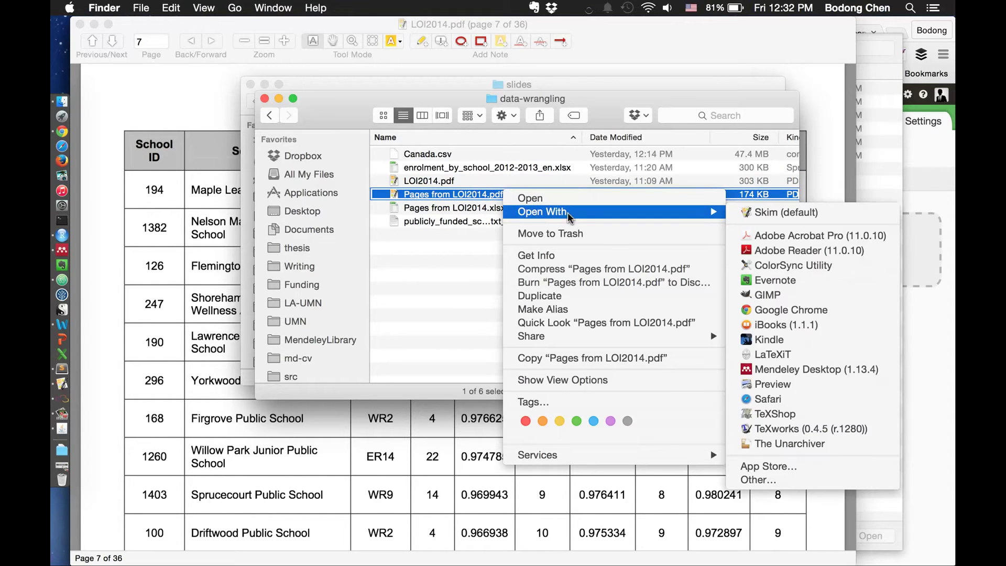
pyautogui.click(819, 236)
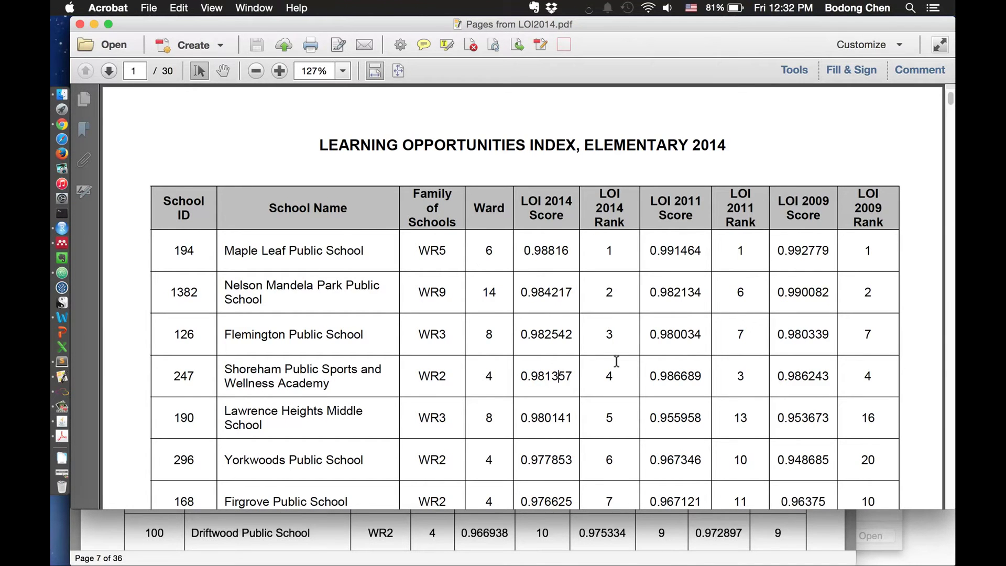
# Export the PDF as a Microsoft Excel Workbook named LOI2014 in the data-wrangling folder.
pyautogui.scroll(-1, 376, 160)
pyautogui.scroll(1, 376, 161)
pyautogui.click(148, 8)
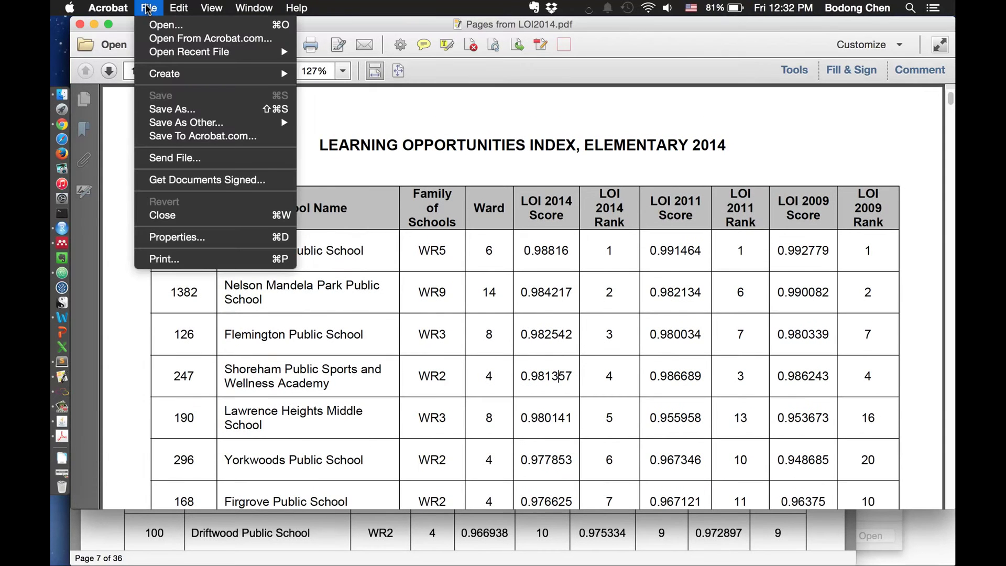
pyautogui.moveTo(259, 128)
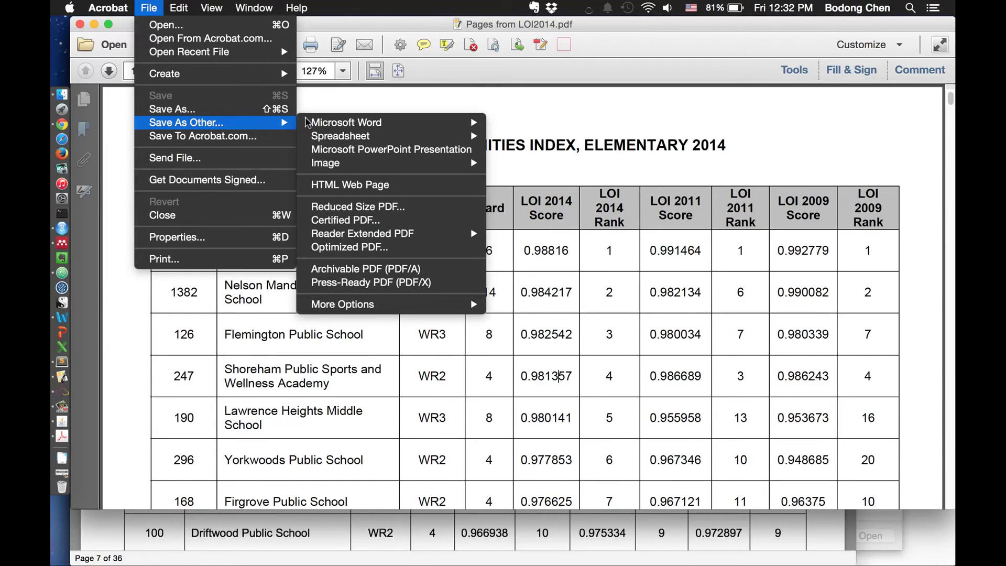
pyautogui.moveTo(346, 136)
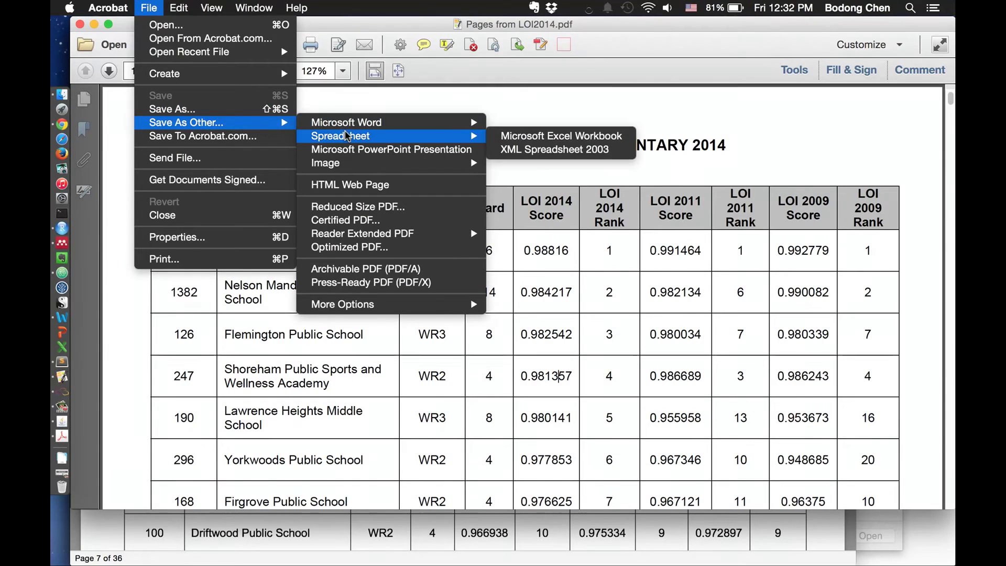
pyautogui.click(521, 136)
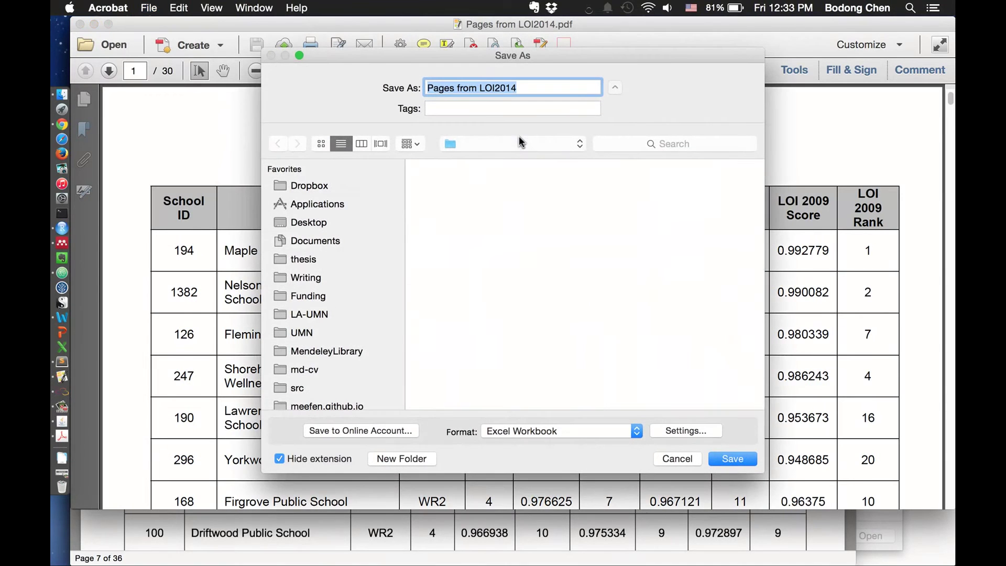
pyautogui.click(483, 87)
pyautogui.press('super+BackSpace')
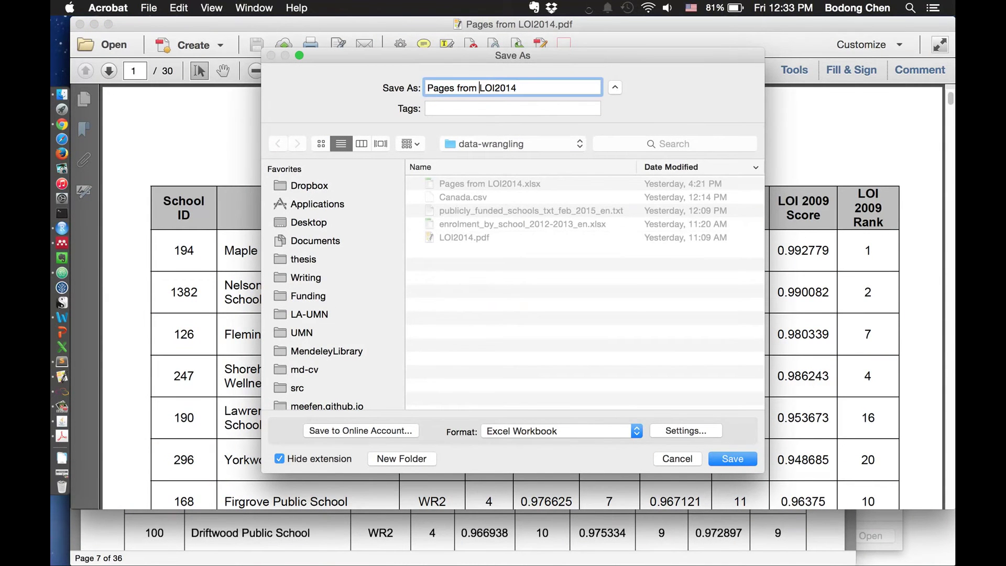
pyautogui.press('shift+super+Left')
pyautogui.press('BackSpace')
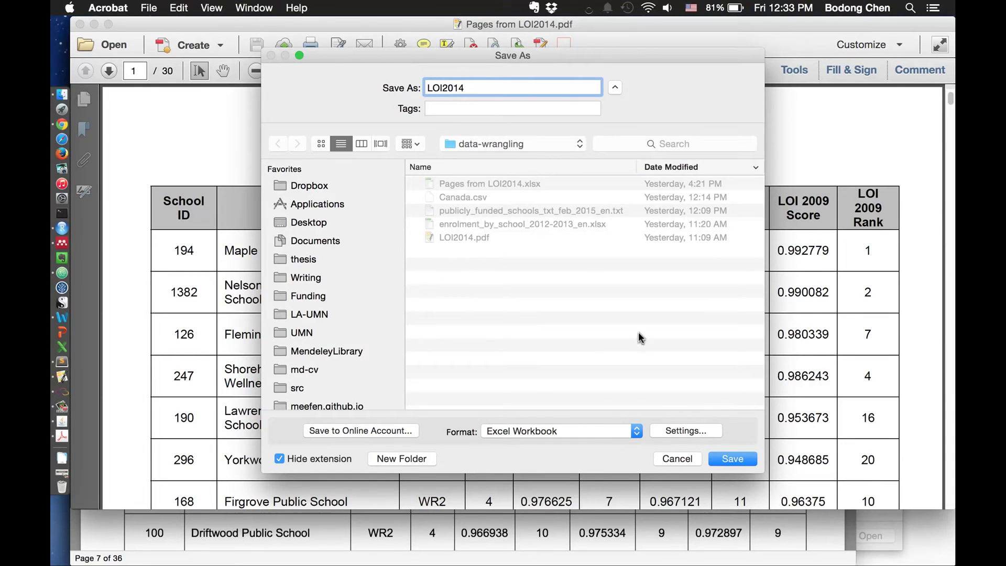
pyautogui.click(725, 460)
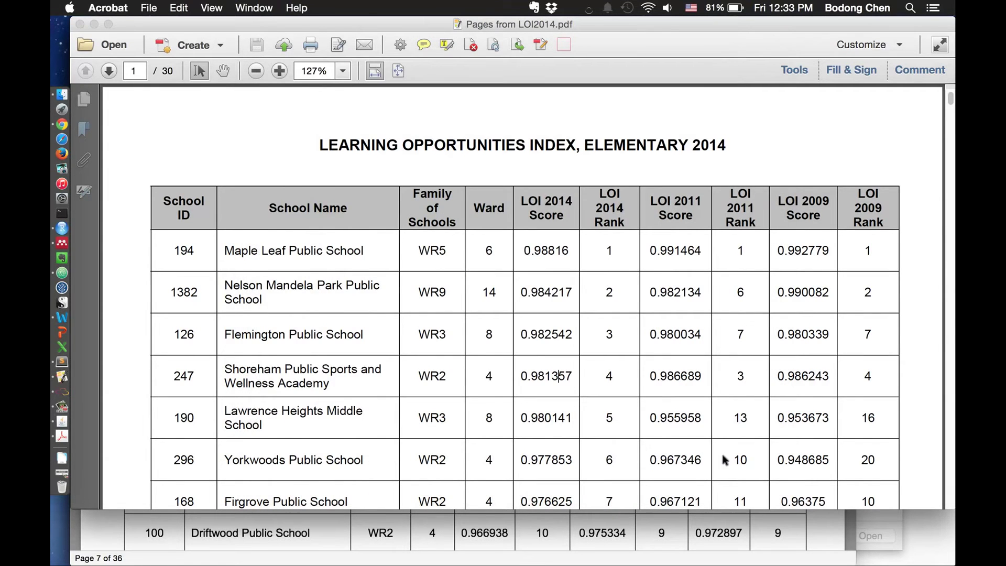
# Switch to Finder and open the exported LOI2014.xlsx from the data-wrangling folder in Excel.
pyautogui.click(61, 95)
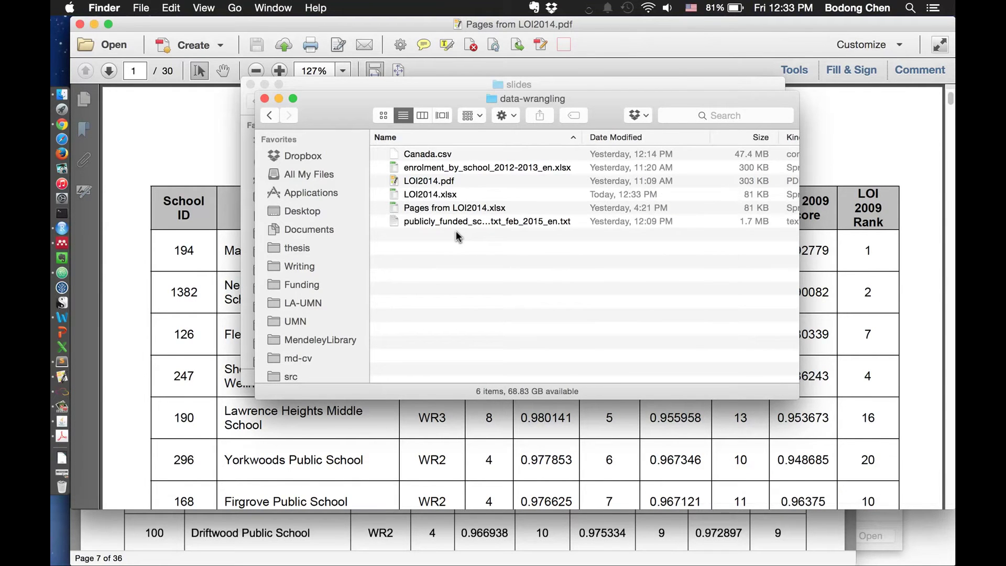
pyautogui.click(451, 195)
pyautogui.doubleClick(454, 196)
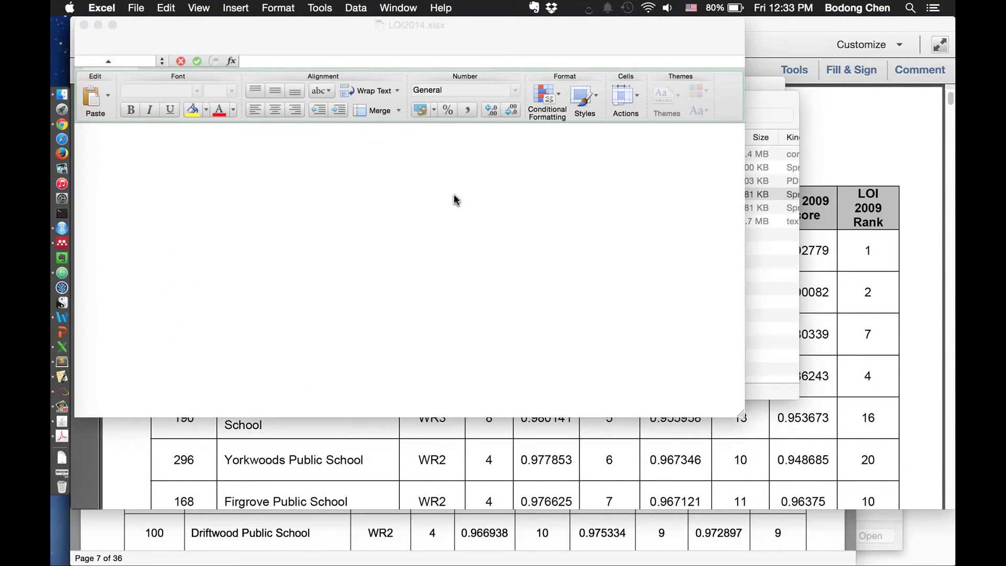
# Examine the exported school table in LOI2014.xlsx, checking rows 22 and 43 and the Cliffside Public School row, and close the workbook.
pyautogui.moveTo(478, 34); pyautogui.dragTo(531, 22)
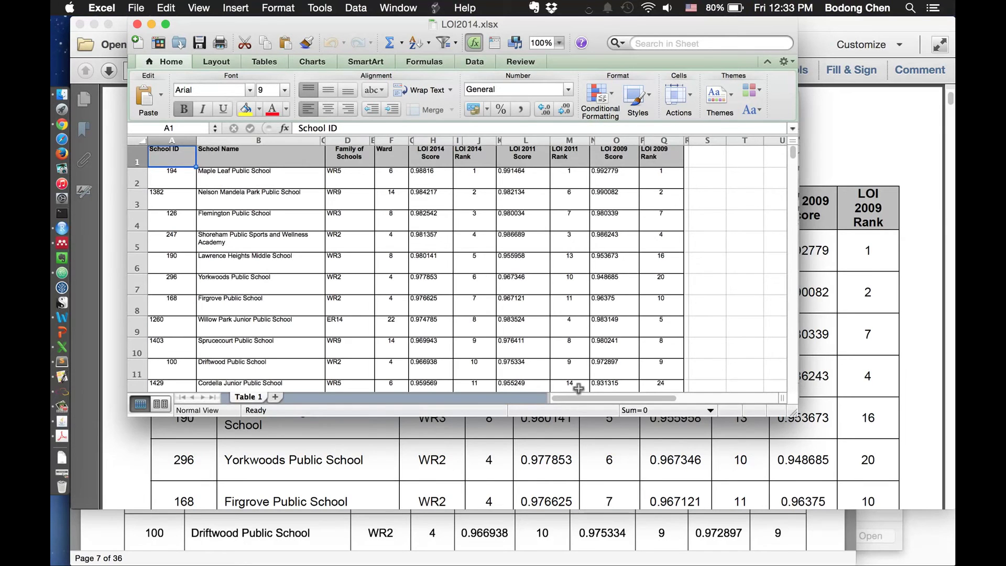
pyautogui.moveTo(794, 415); pyautogui.dragTo(832, 547)
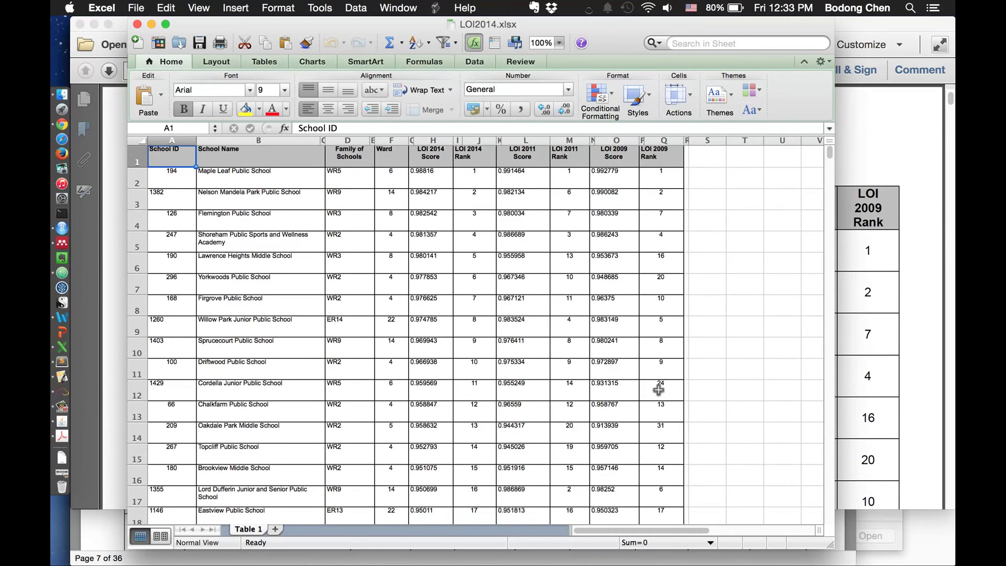
pyautogui.scroll(-20, 659, 390)
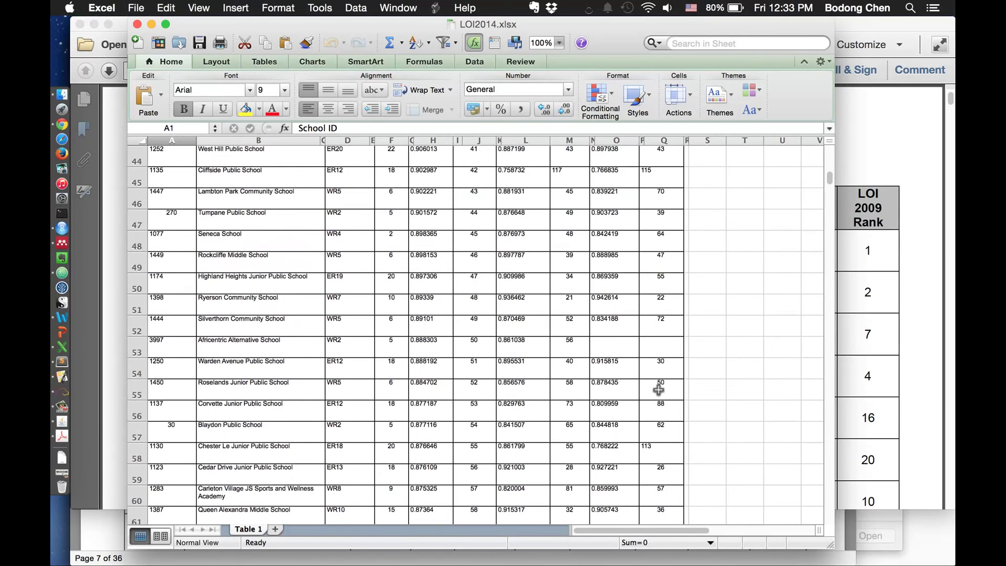
pyautogui.scroll(15, 659, 390)
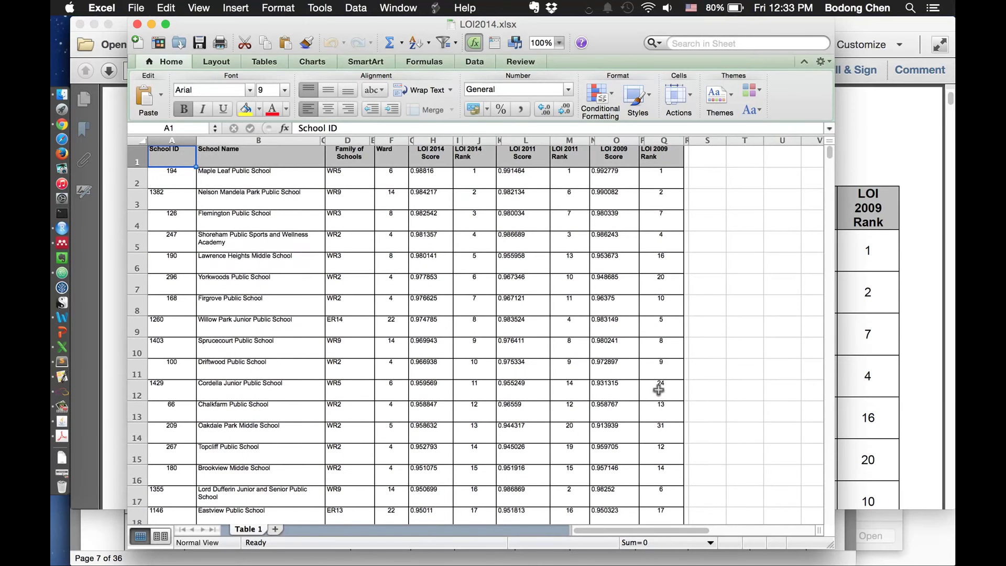
pyautogui.scroll(-15, 575, 361)
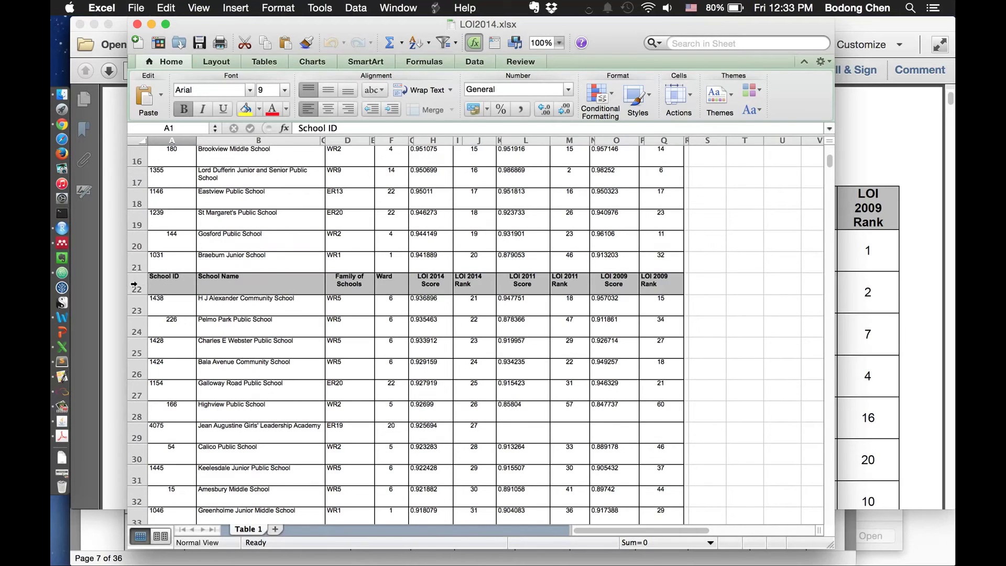
pyautogui.click(134, 285)
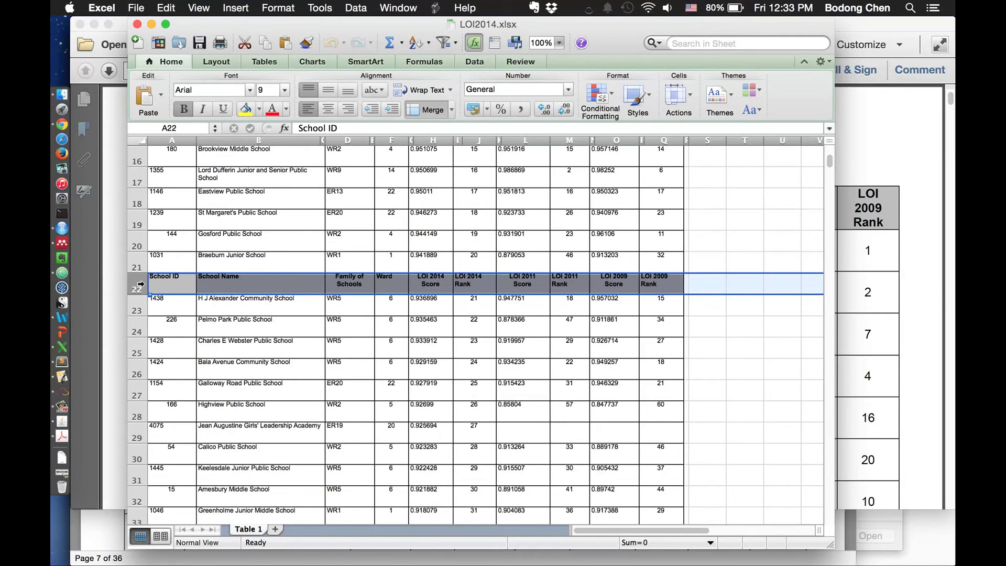
pyautogui.scroll(-6, 141, 284)
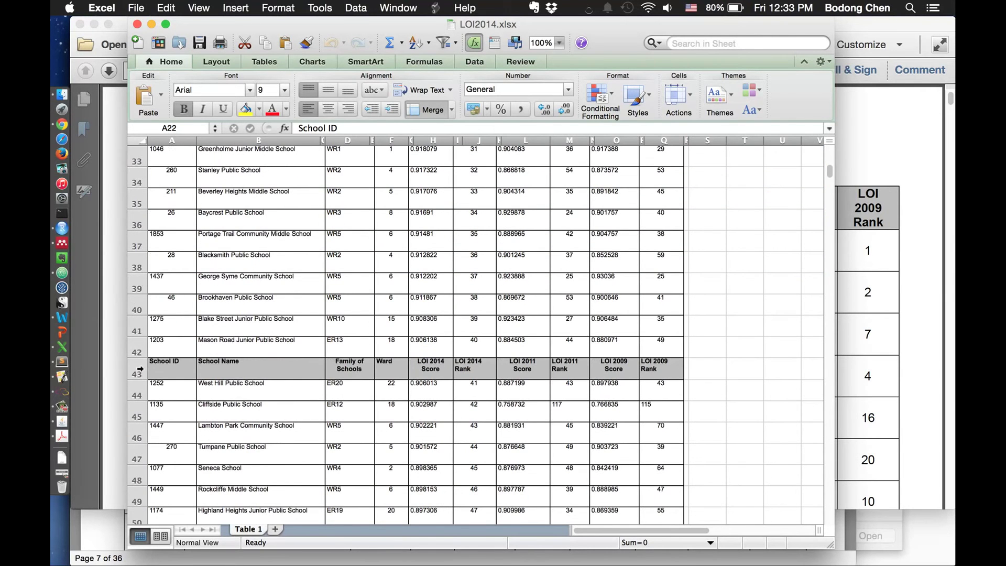
pyautogui.click(139, 369)
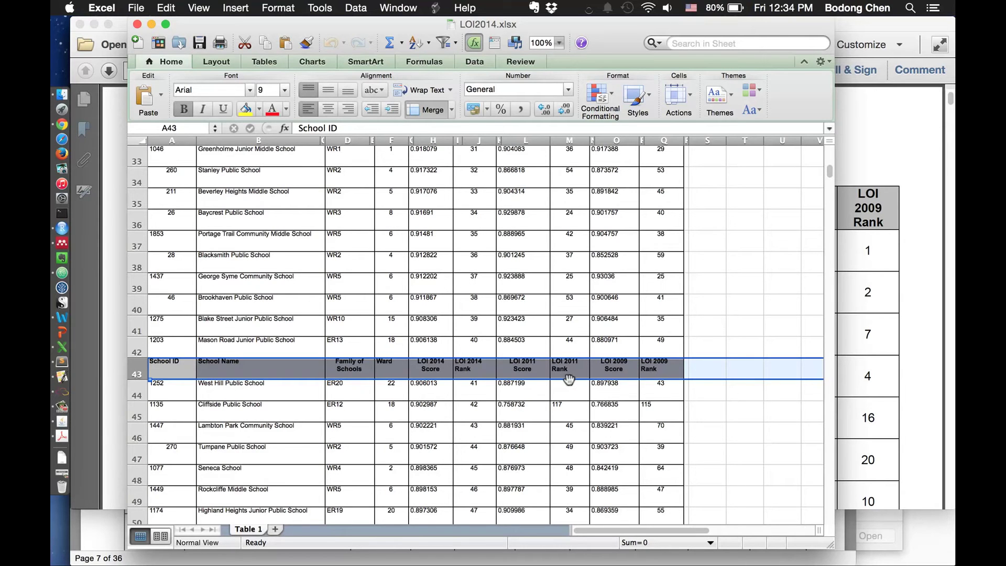
pyautogui.click(673, 418)
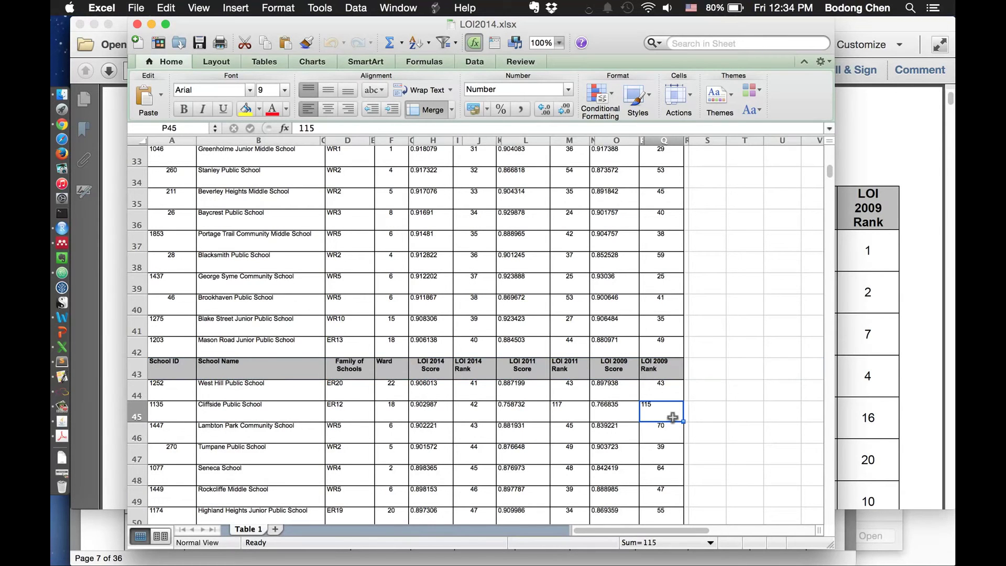
pyautogui.click(714, 414)
pyautogui.press('cmd+w')
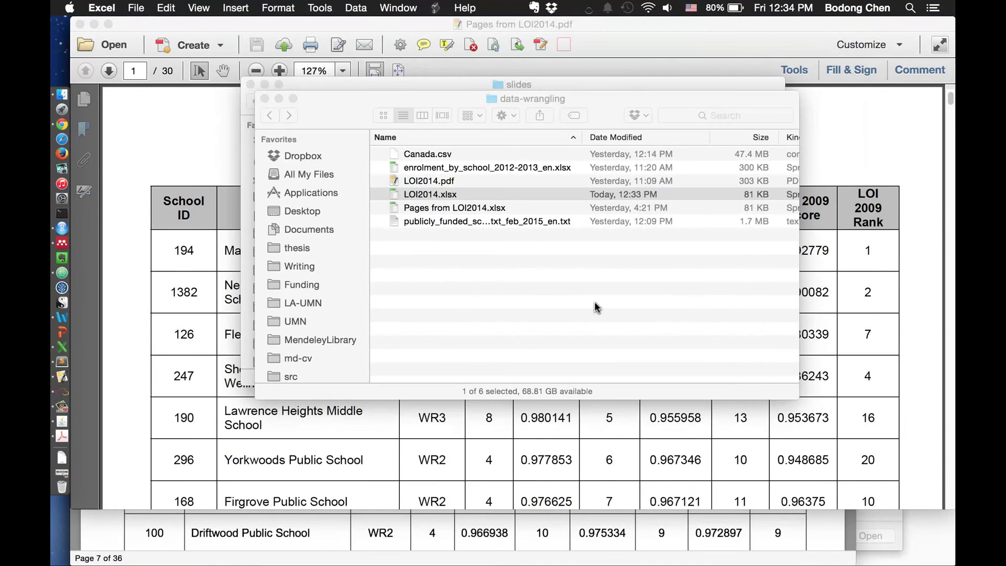
# Switch to Chrome and upload LOI2014.xlsx from the data-wrangling folder as the source of the new dataset.
pyautogui.click(559, 285)
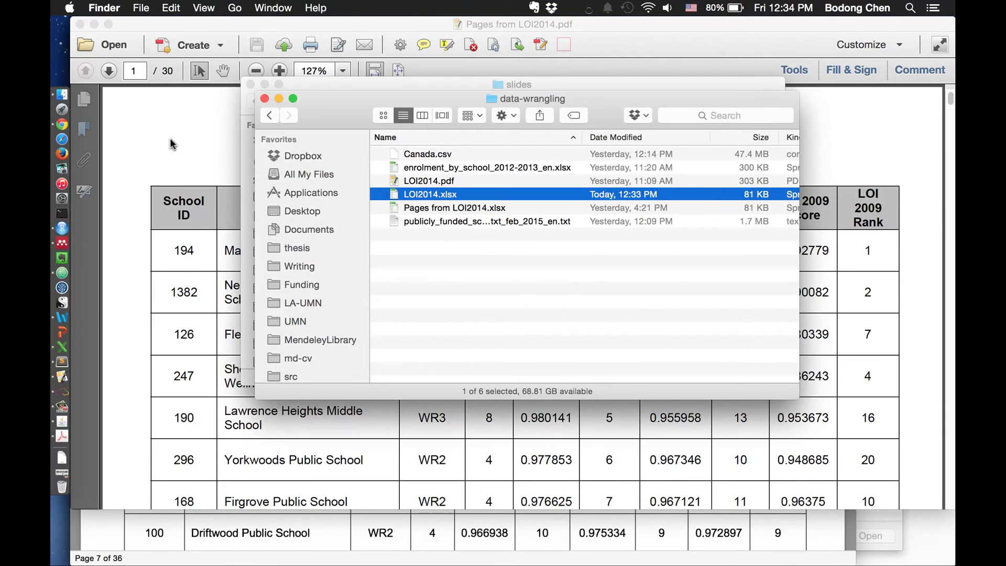
pyautogui.click(464, 344)
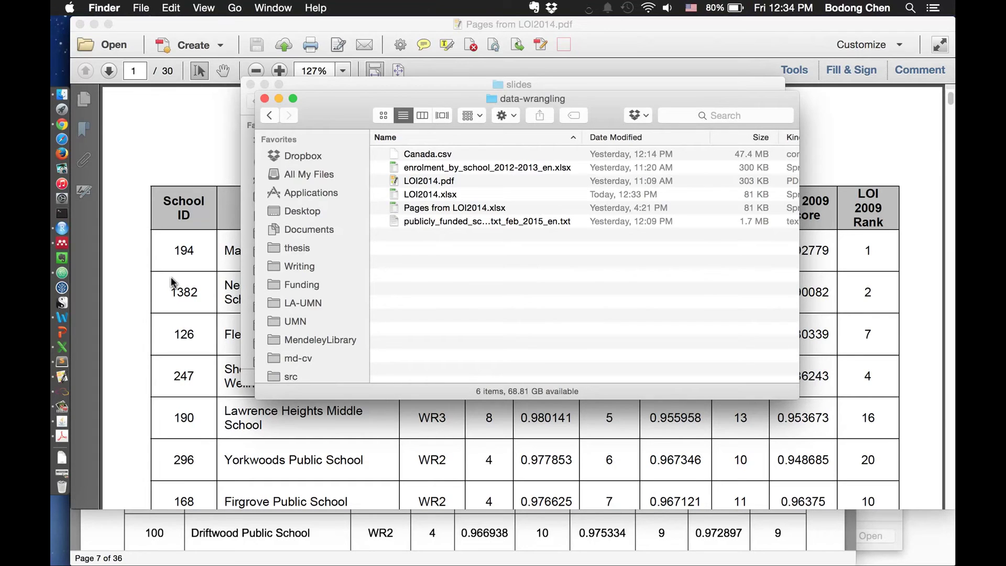
pyautogui.click(151, 181)
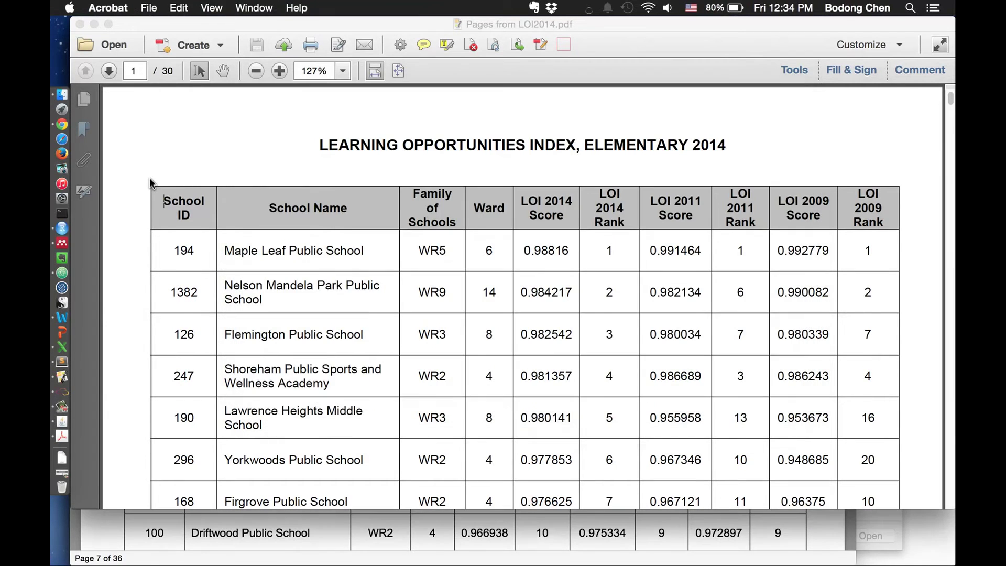
pyautogui.click(62, 124)
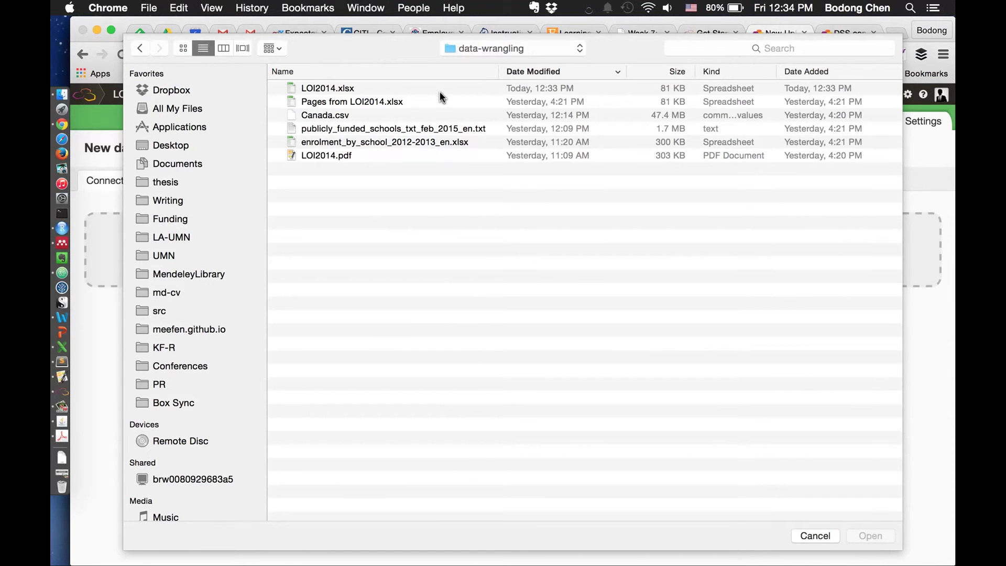
pyautogui.click(351, 94)
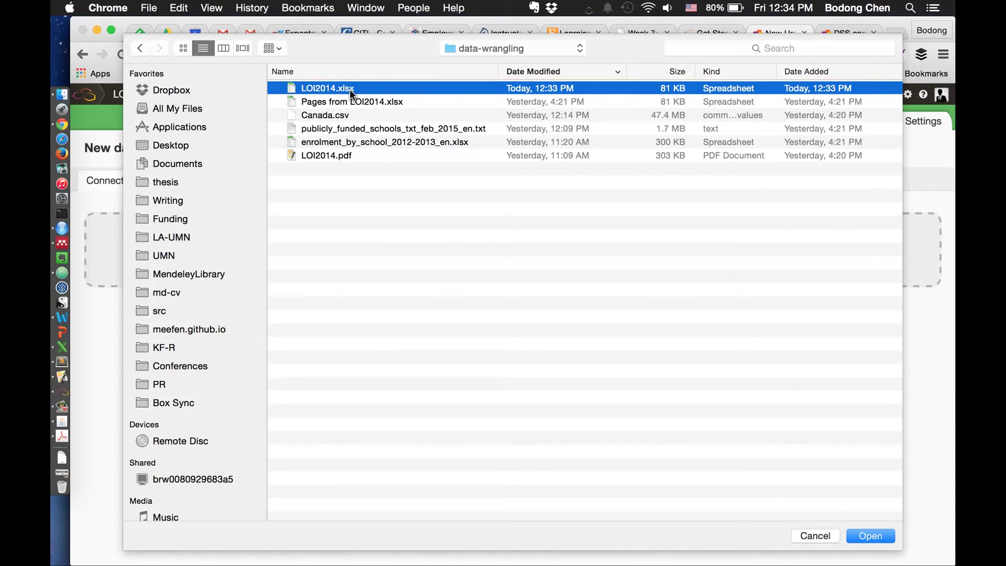
pyautogui.click(866, 536)
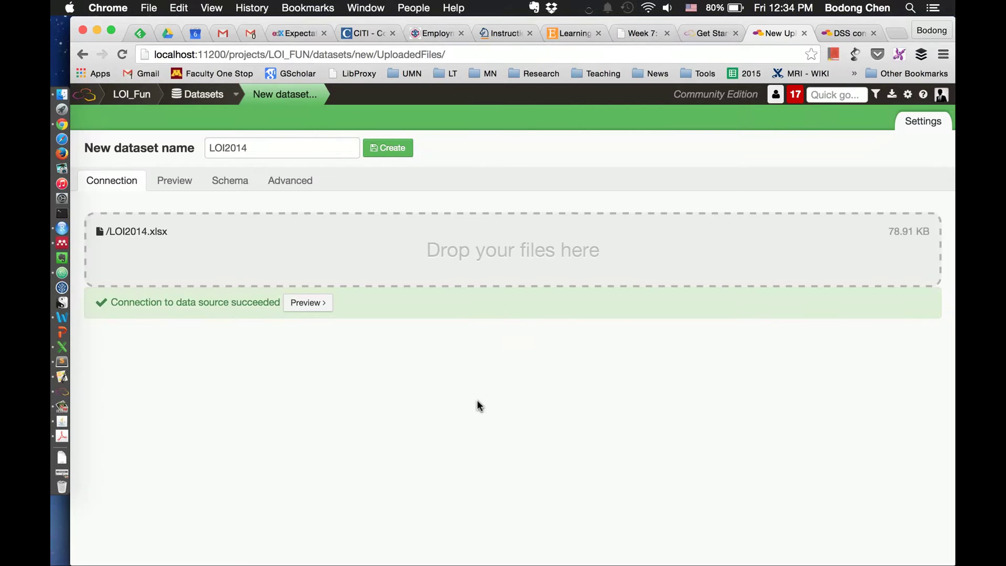
# Preview the parsed columns of the uploaded spreadsheet and create the dataset under the name LOI2014.
pyautogui.click(317, 305)
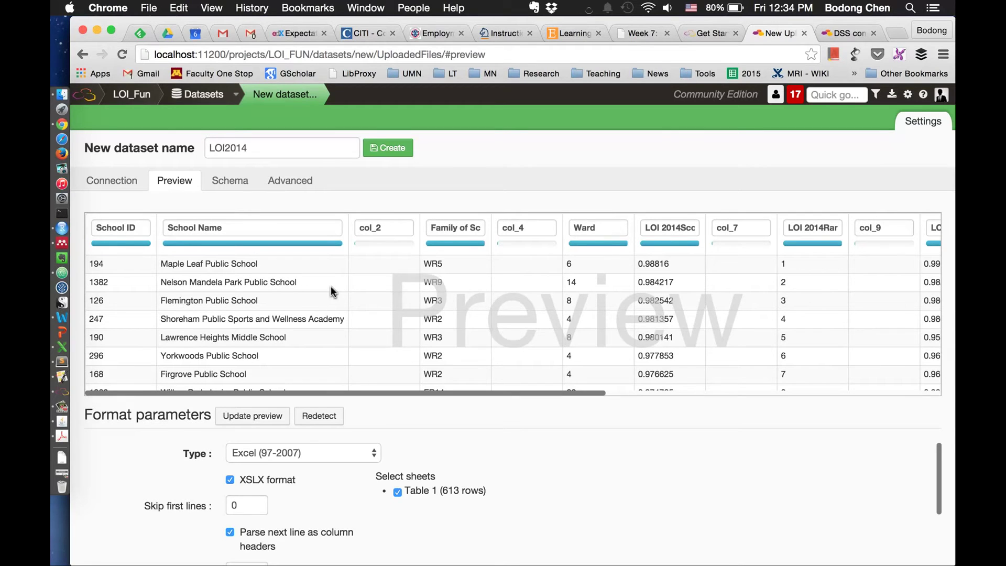
pyautogui.click(136, 227)
pyautogui.click(232, 226)
pyautogui.click(388, 226)
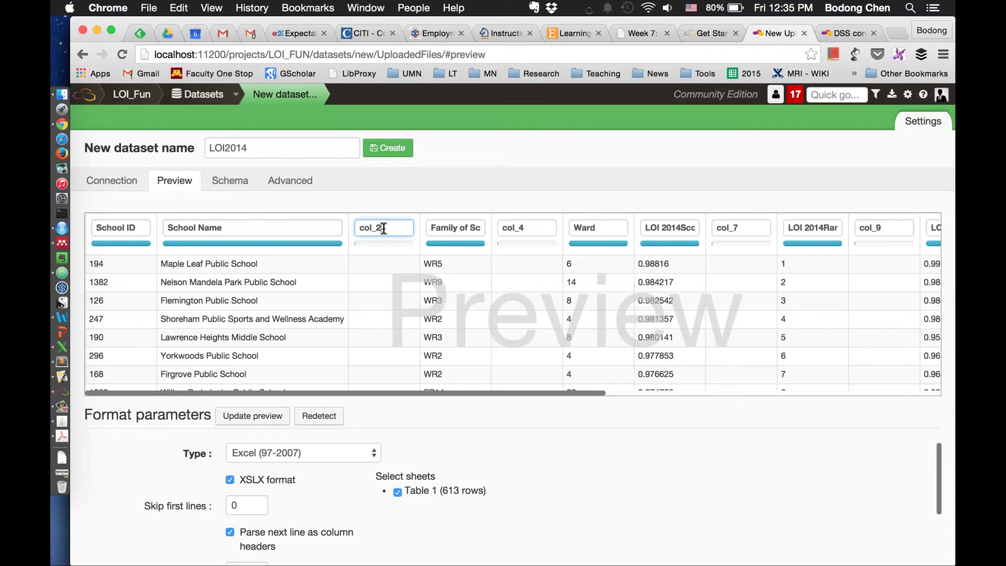
pyautogui.click(536, 228)
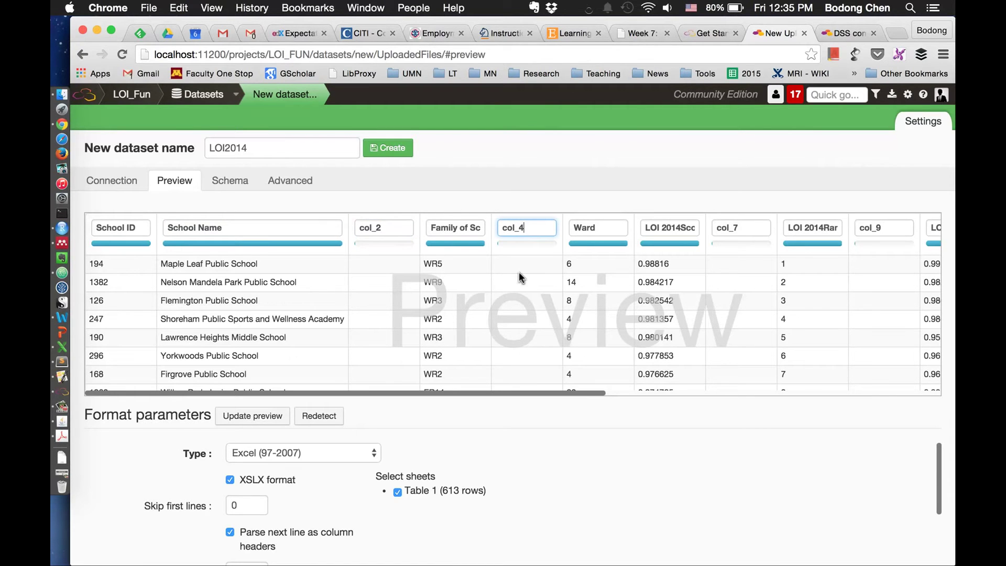
pyautogui.moveTo(570, 392); pyautogui.dragTo(422, 410)
pyautogui.click(388, 149)
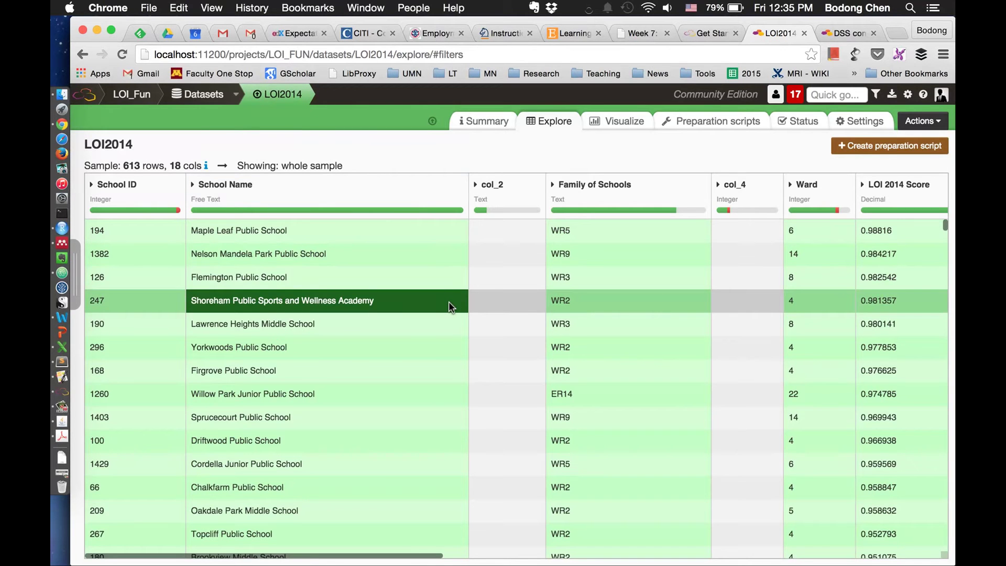
# Examine the data quality bars and values of the LOI2014 dataset's columns, from School ID across to col_17.
pyautogui.moveTo(560, 215)
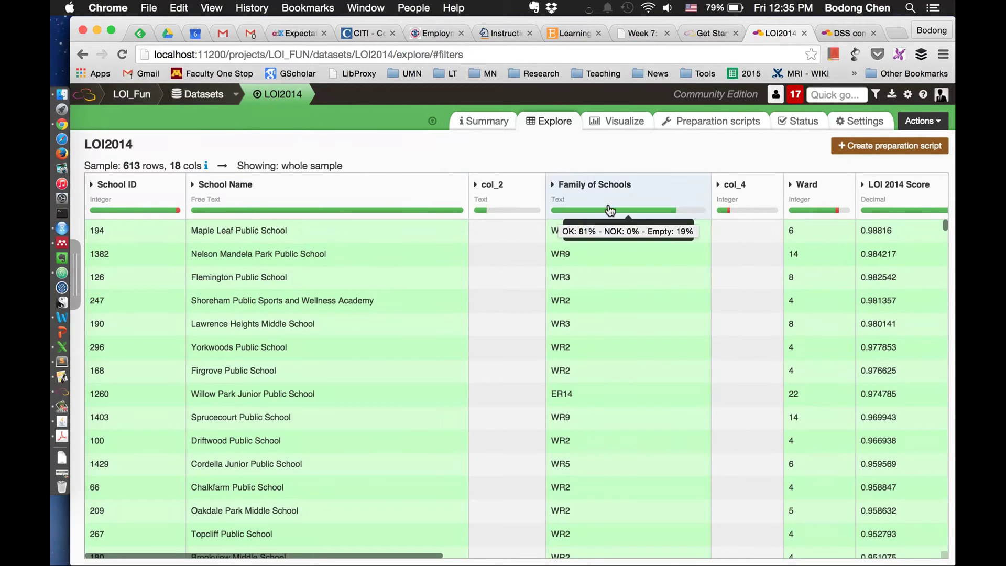
pyautogui.moveTo(334, 212)
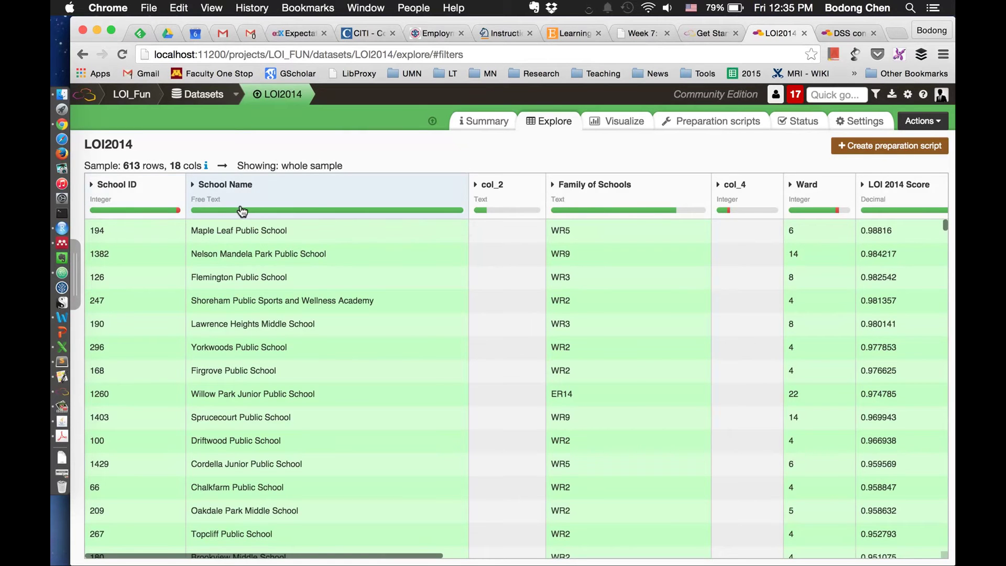
pyautogui.moveTo(169, 215)
pyautogui.moveTo(297, 213)
pyautogui.moveTo(408, 215)
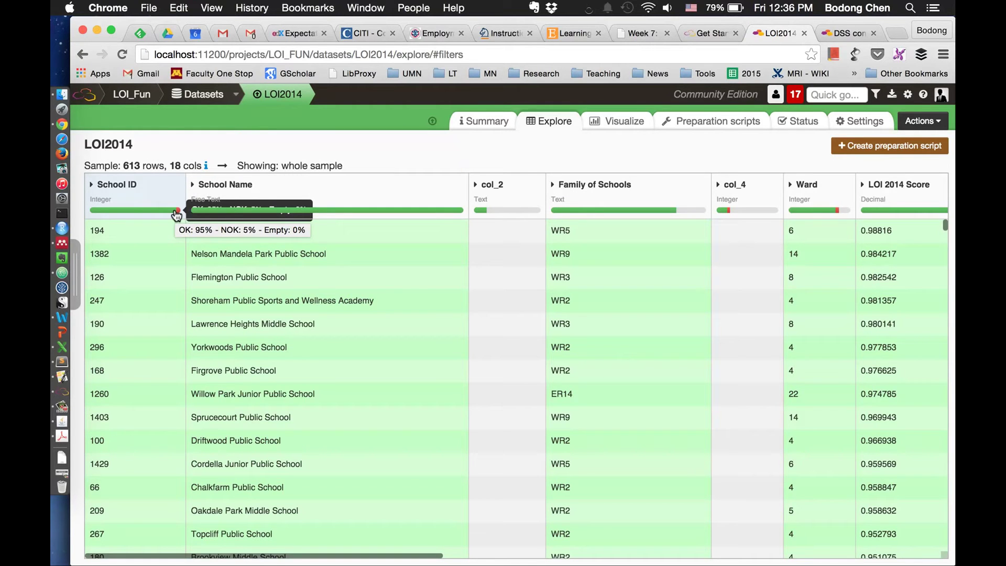
pyautogui.moveTo(512, 212)
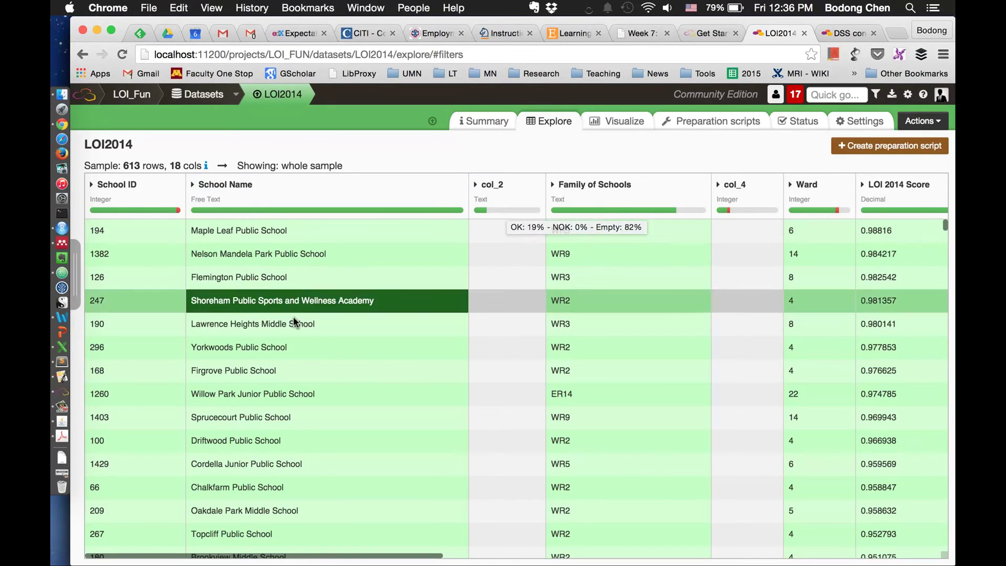
pyautogui.hscroll(2, 294, 316)
pyautogui.scroll(-1, 293, 316)
pyautogui.scroll(1, 293, 321)
pyautogui.hscroll(1, 293, 321)
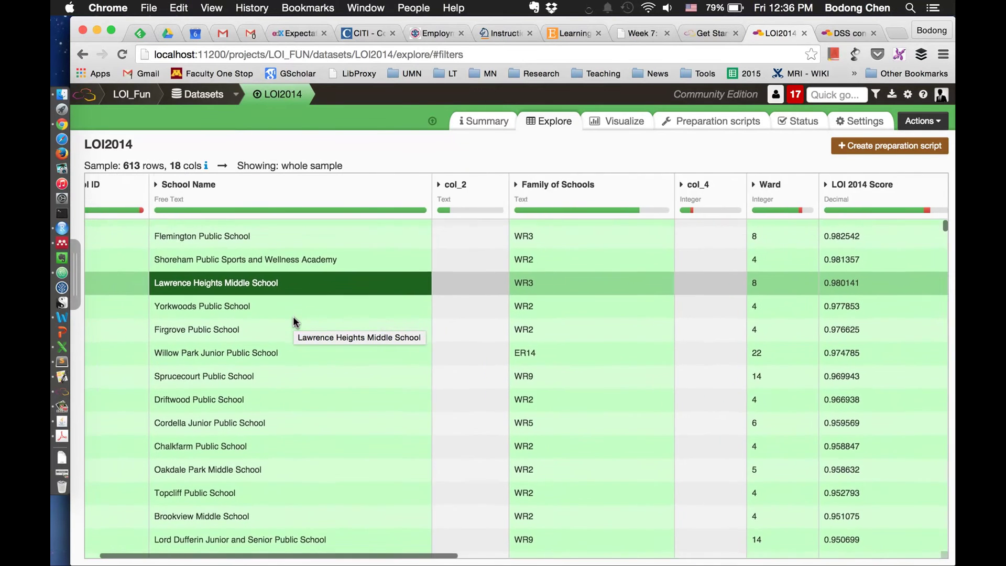
pyautogui.hscroll(8, 293, 320)
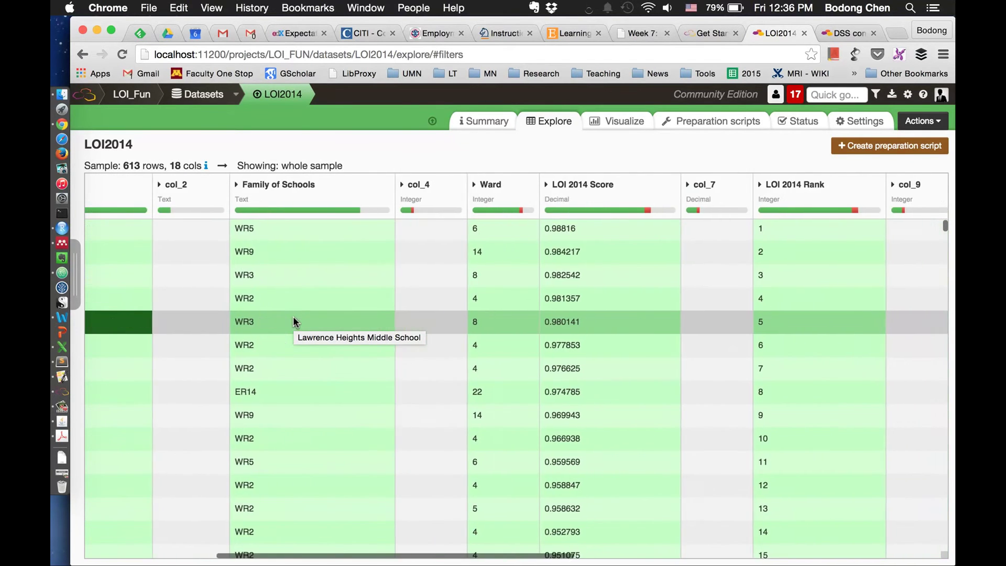
pyautogui.hscroll(8, 294, 321)
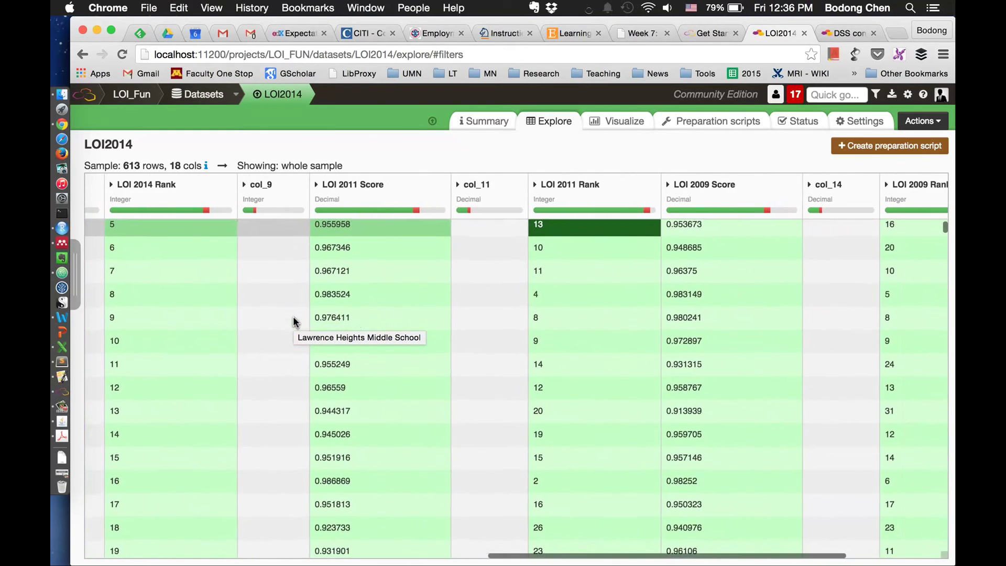
pyautogui.hscroll(4, 294, 319)
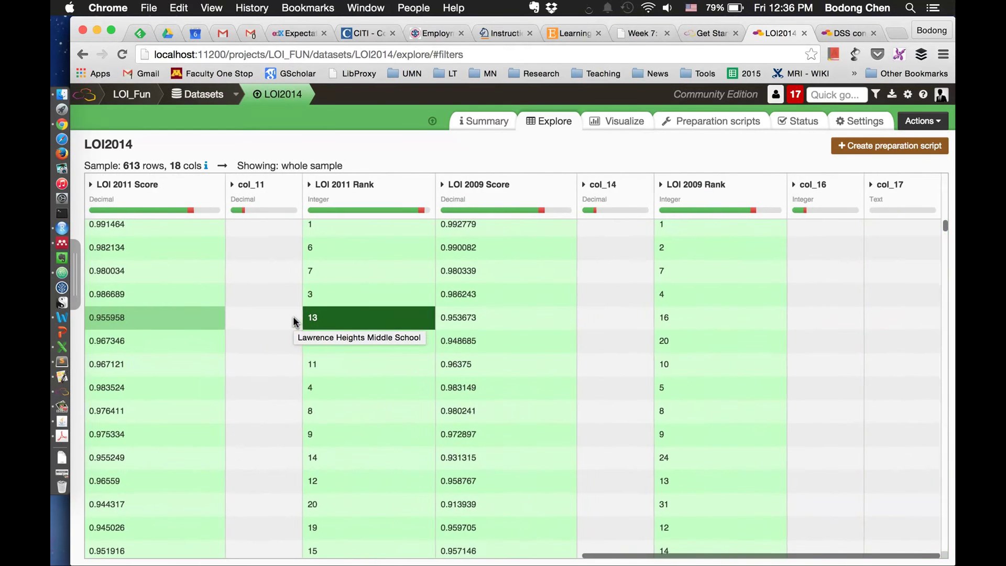
pyautogui.hscroll(-20, 294, 319)
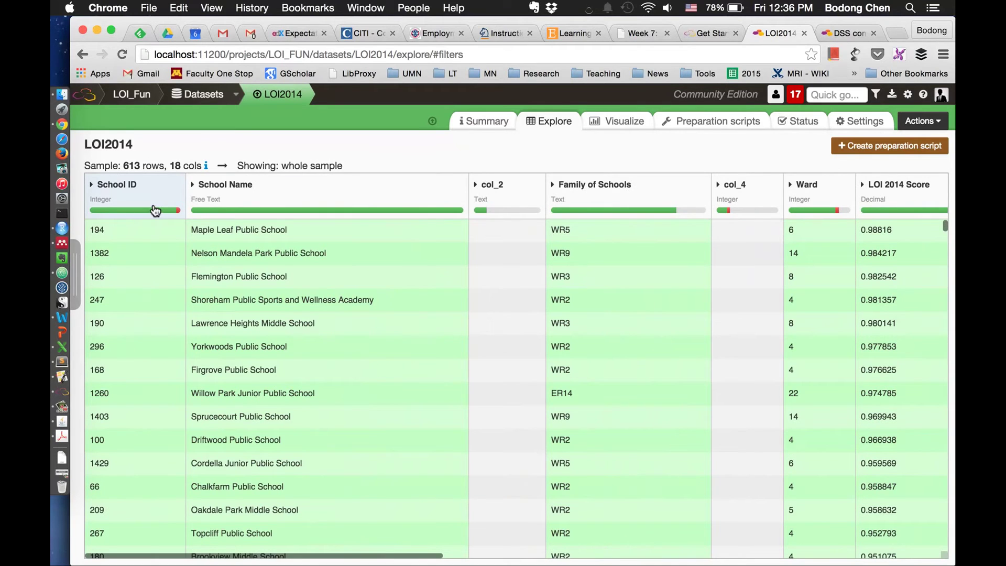
# Filter the School ID column on validity to show invalid rows only, and look through the matching rows.
pyautogui.click(141, 193)
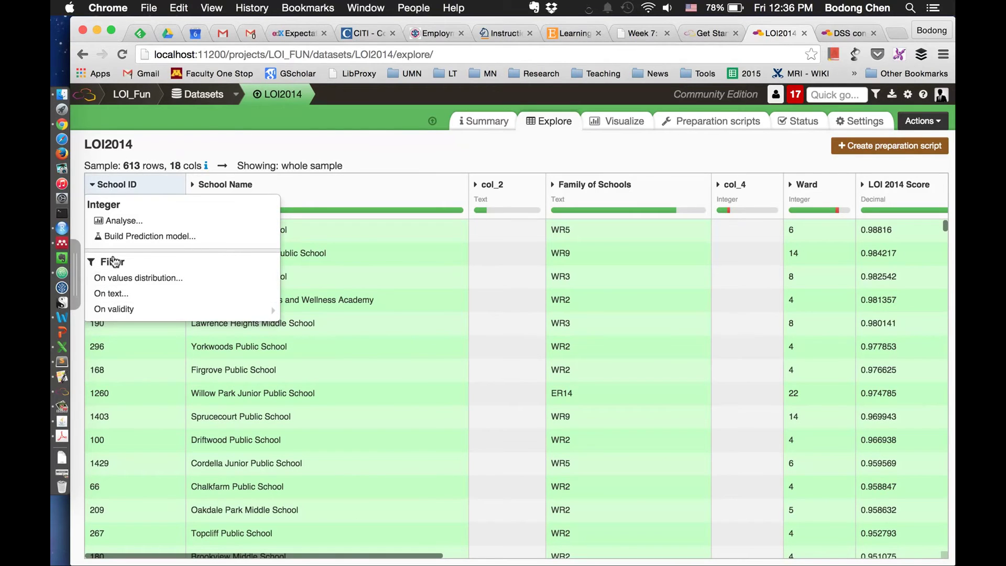
pyautogui.moveTo(239, 312)
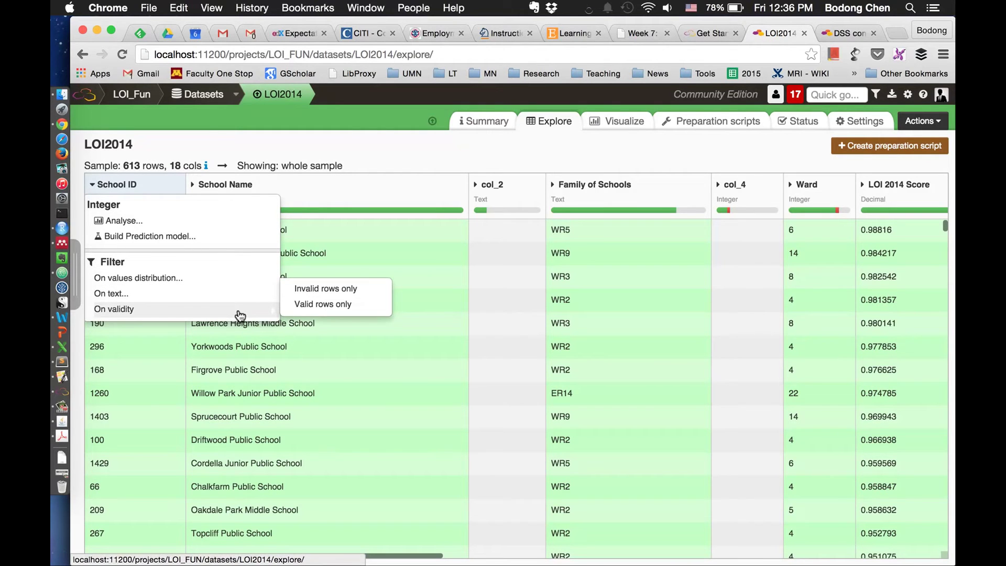
pyautogui.click(315, 290)
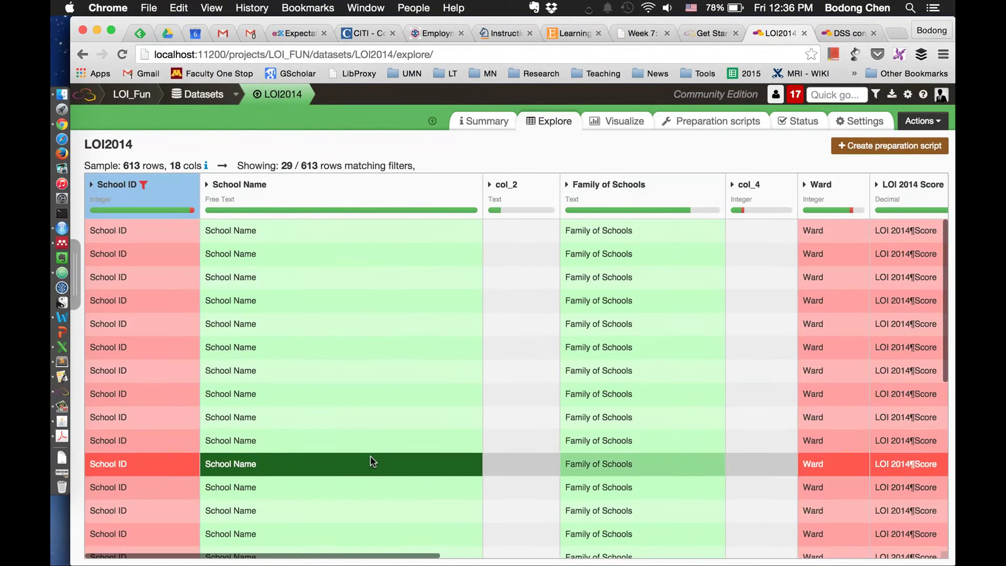
pyautogui.scroll(-3, 130, 292)
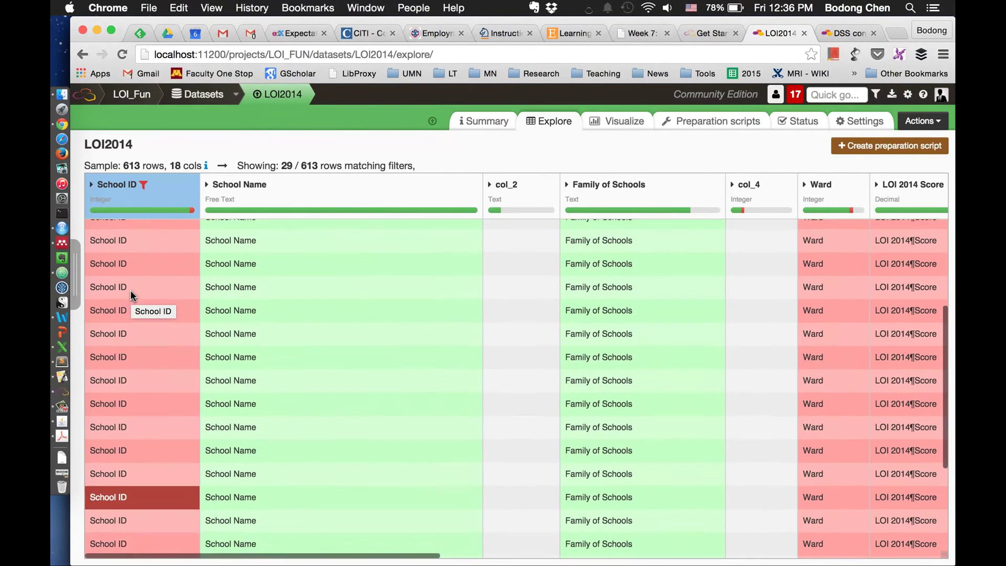
pyautogui.scroll(-5, 103, 373)
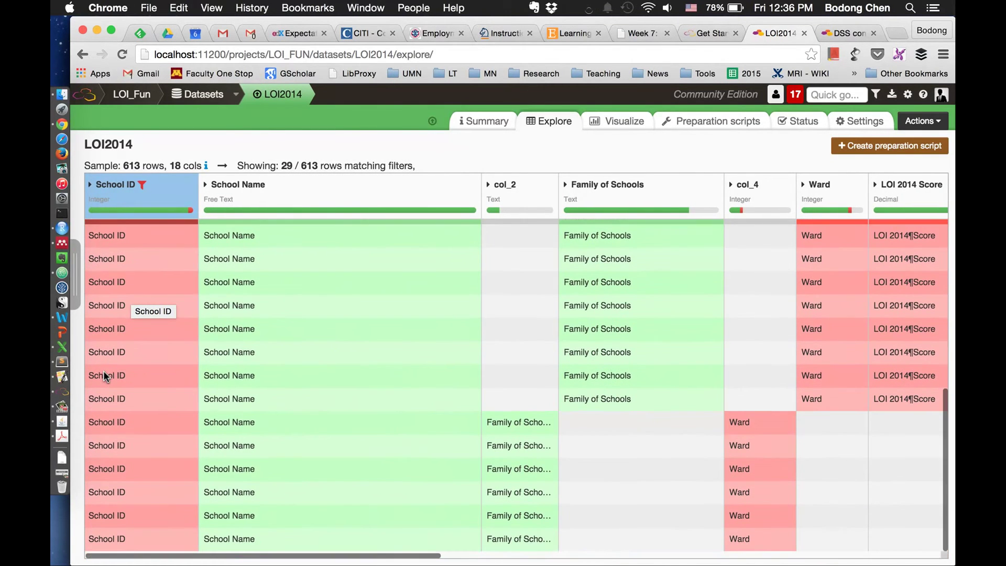
pyautogui.scroll(6, 104, 373)
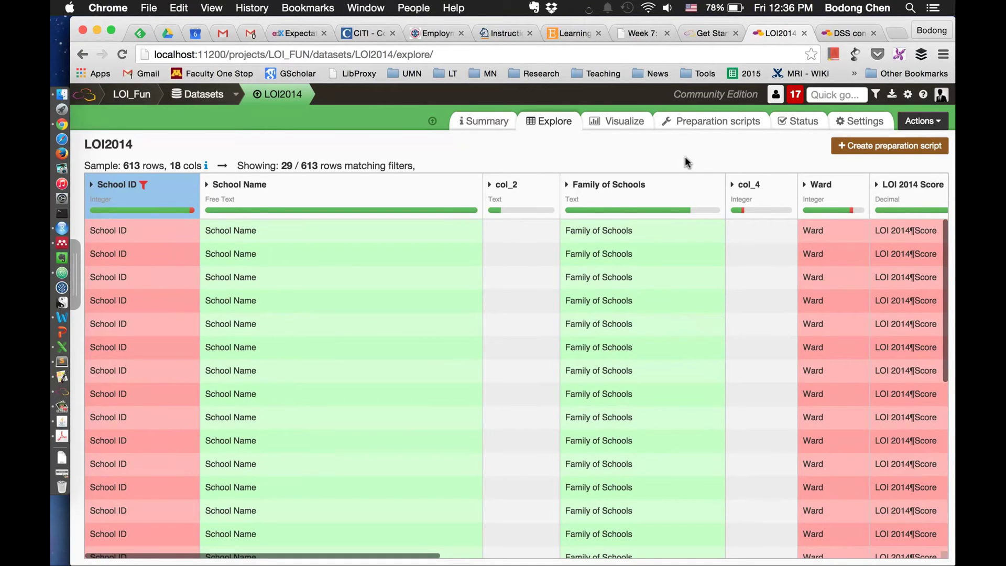
# Create an empty preparation script named Preparation on the LOI2014 dataset.
pyautogui.click(852, 149)
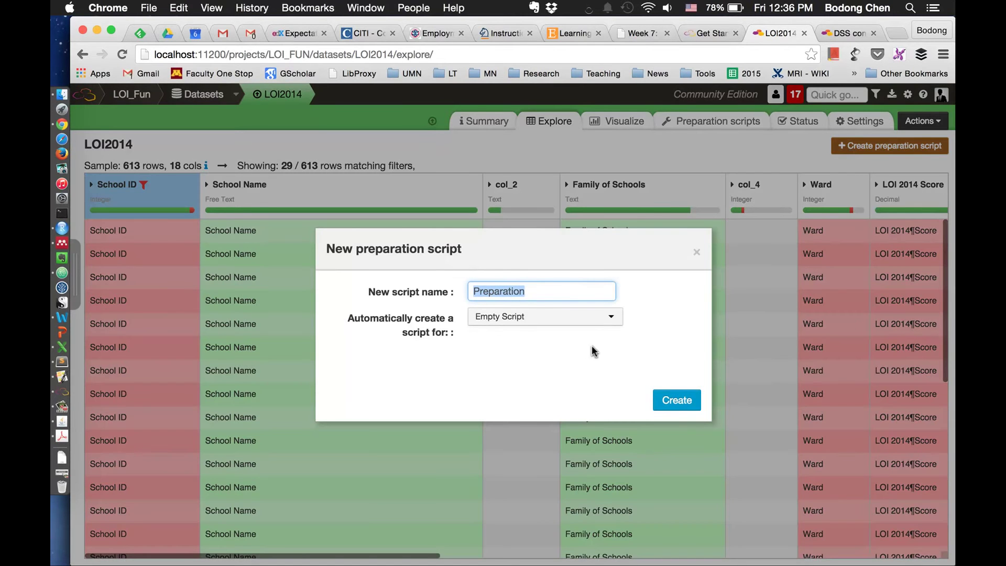
pyautogui.click(680, 401)
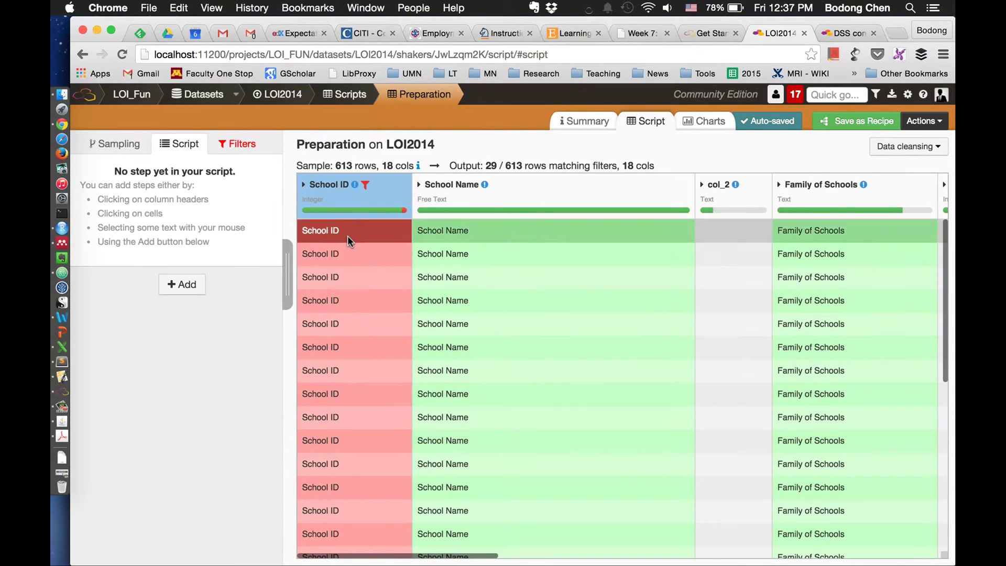
# Try deleting the School ID column in the preparation script, and remove that script step again.
pyautogui.click(335, 185)
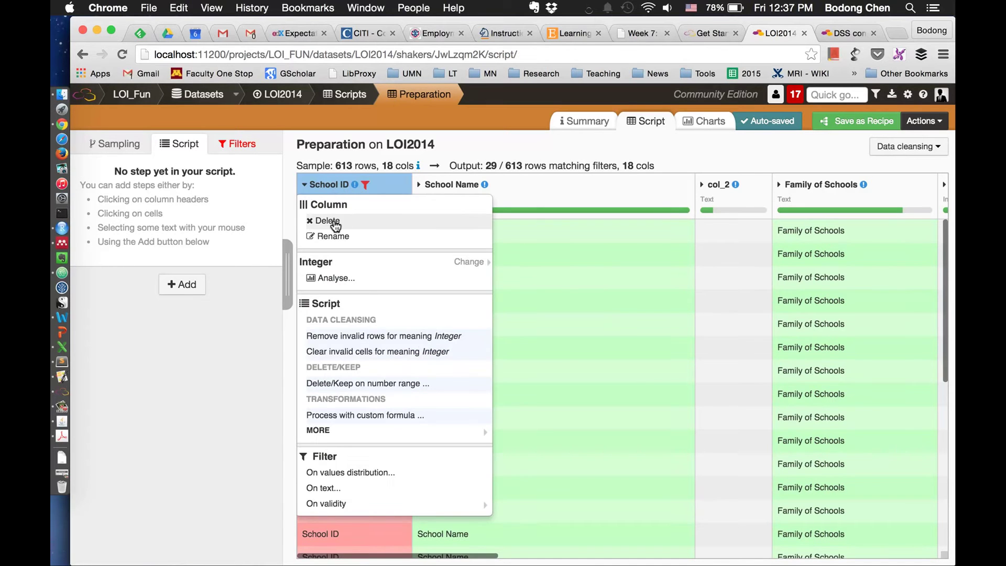
pyautogui.click(328, 221)
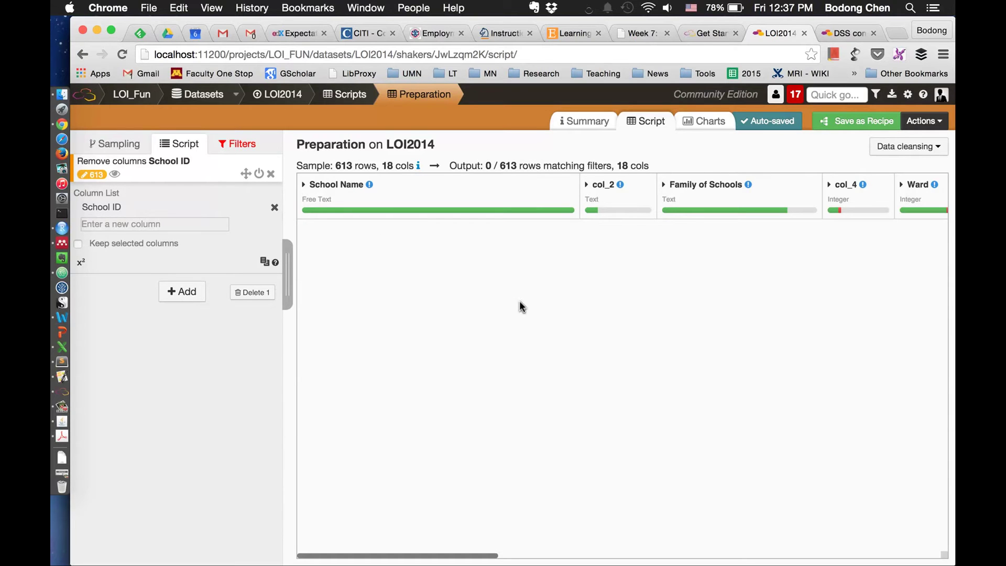
pyautogui.click(205, 174)
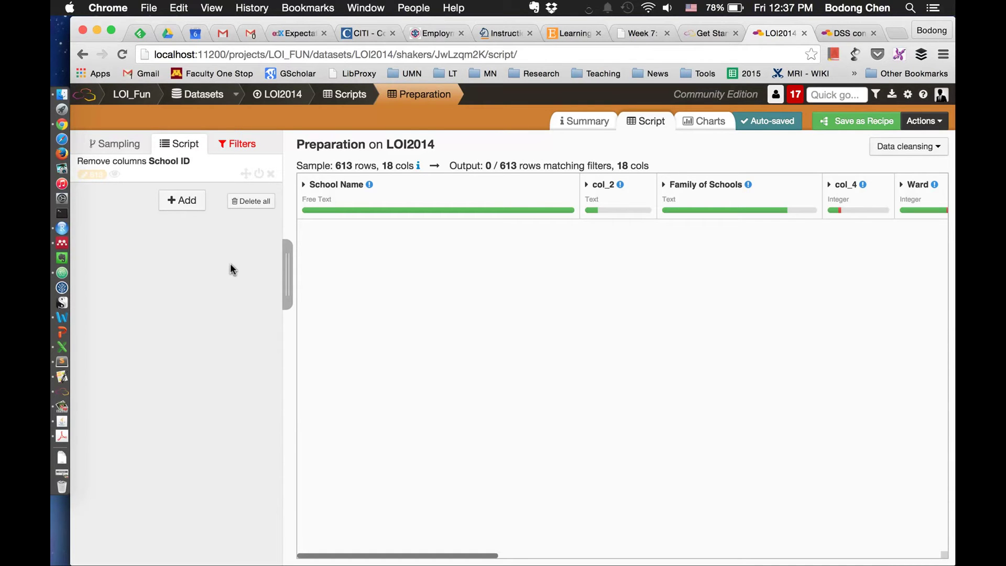
pyautogui.click(270, 175)
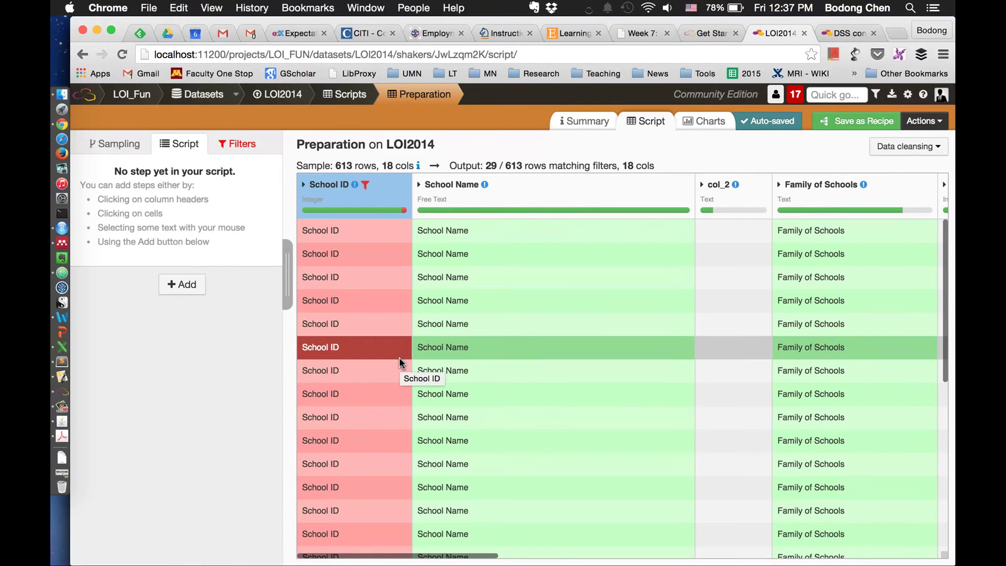
# Add a script step that removes rows whose School ID is invalid for the Integer meaning.
pyautogui.click(341, 186)
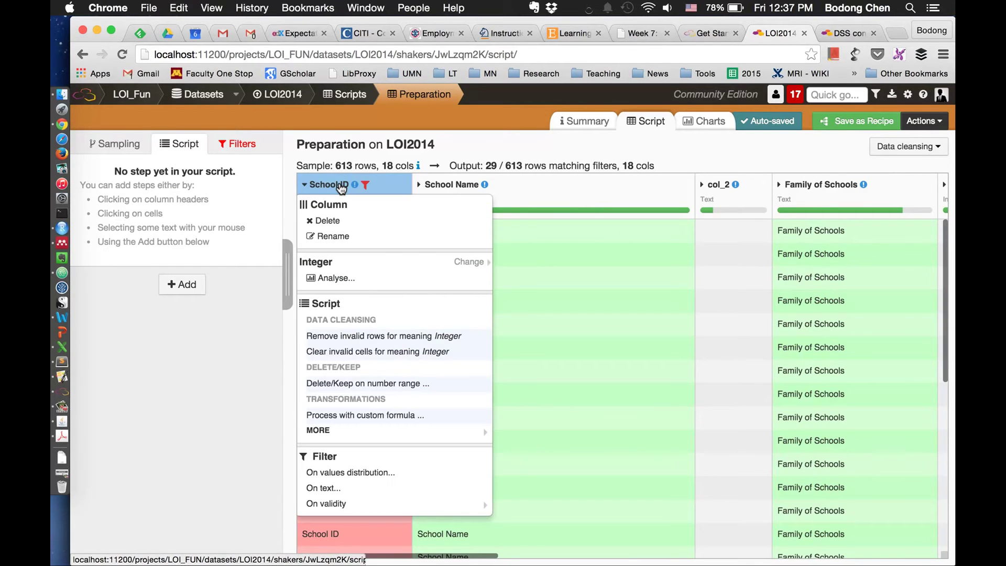
pyautogui.click(371, 337)
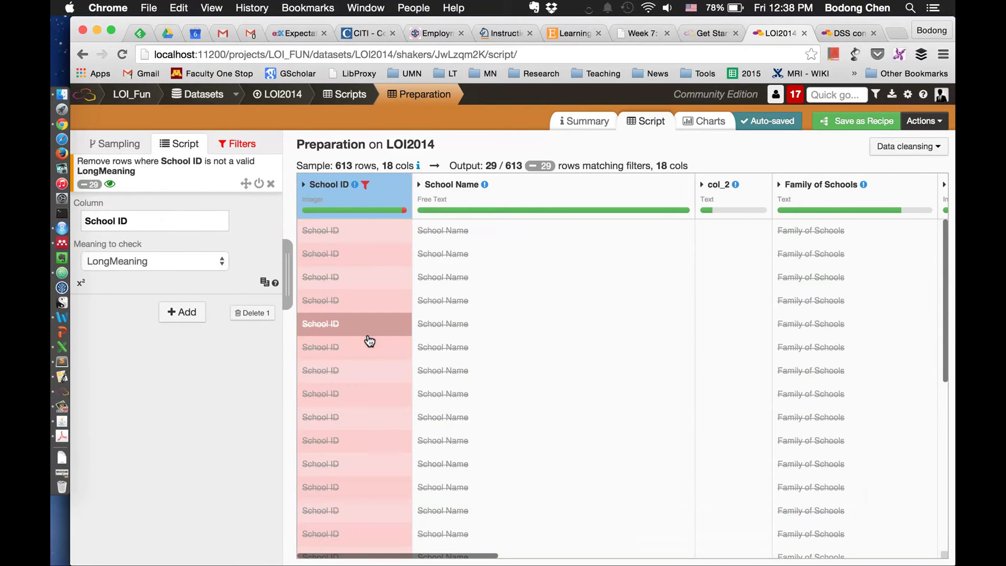
pyautogui.rightClick(155, 446)
pyautogui.click(109, 402)
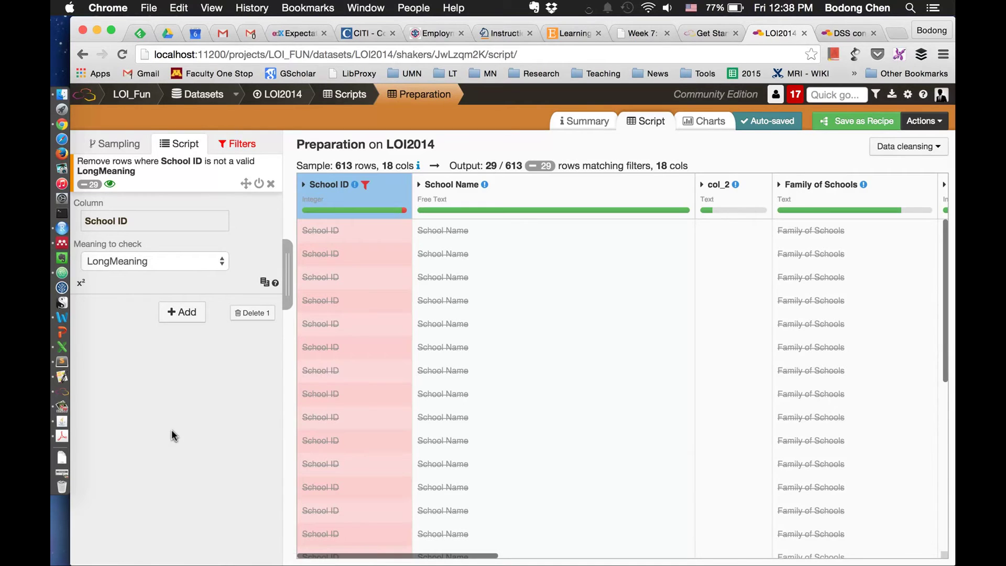
# Turn off the preview of the row-removal step, clear all filters and look through the remaining rows.
pyautogui.click(110, 186)
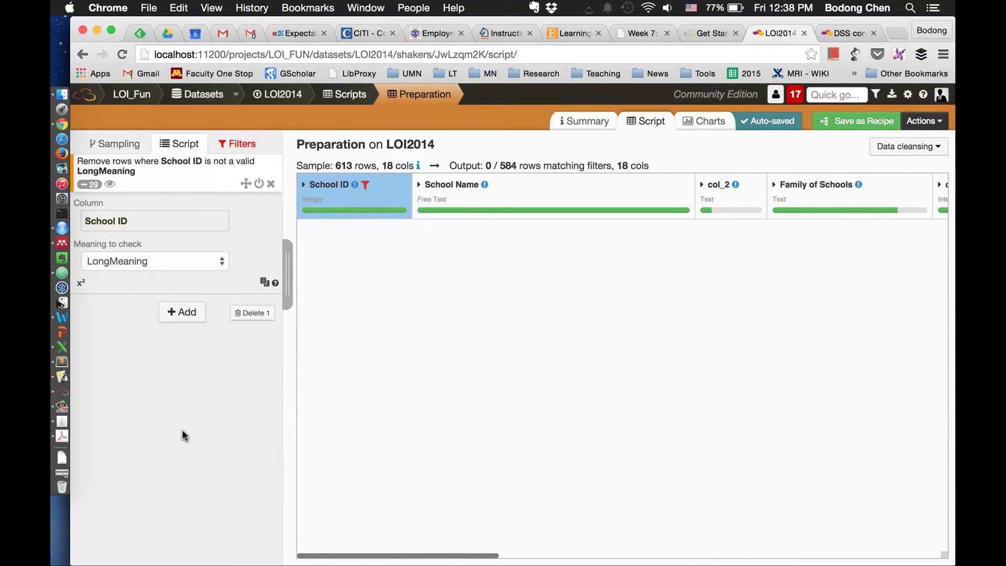
pyautogui.click(244, 144)
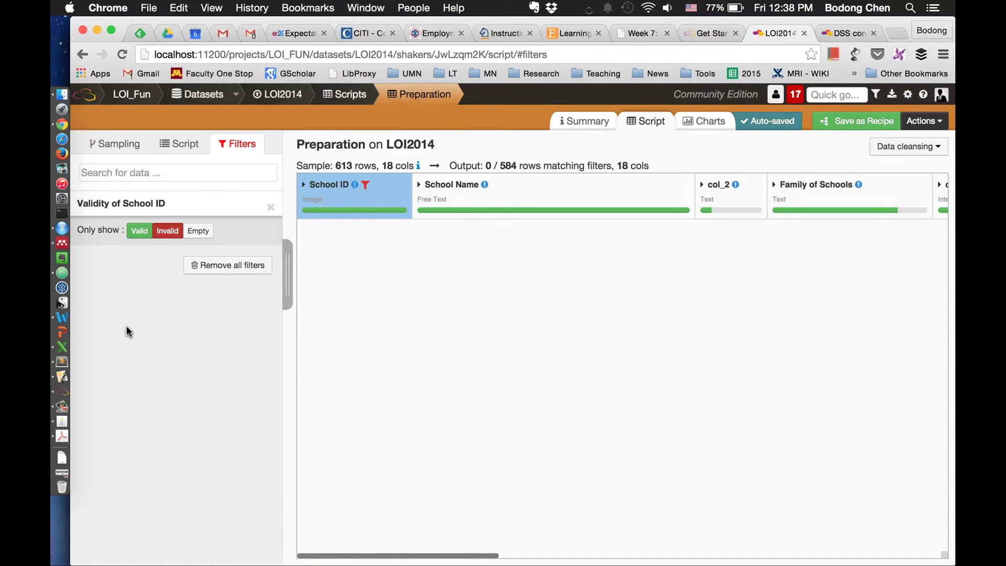
pyautogui.click(227, 269)
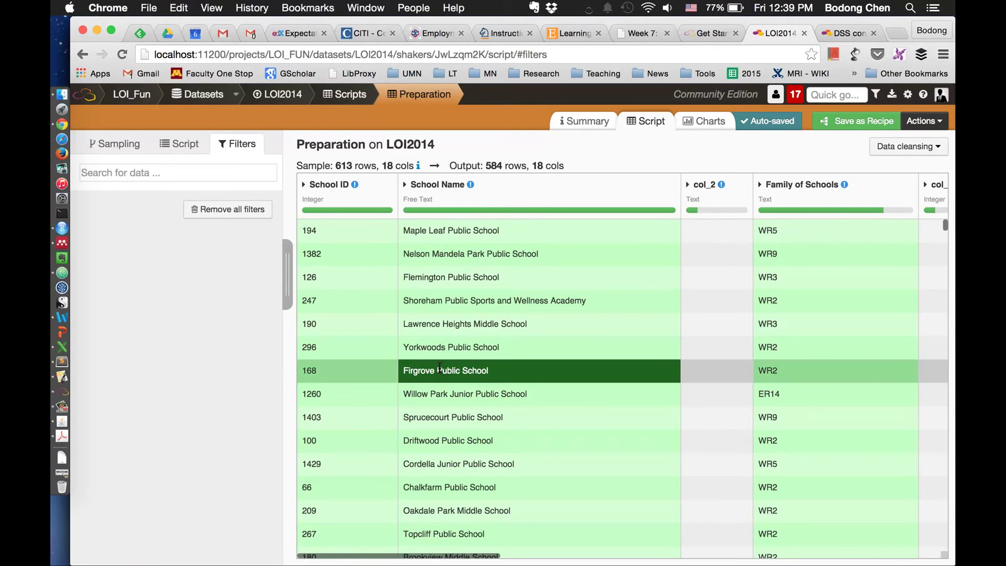
pyautogui.scroll(-5, 527, 281)
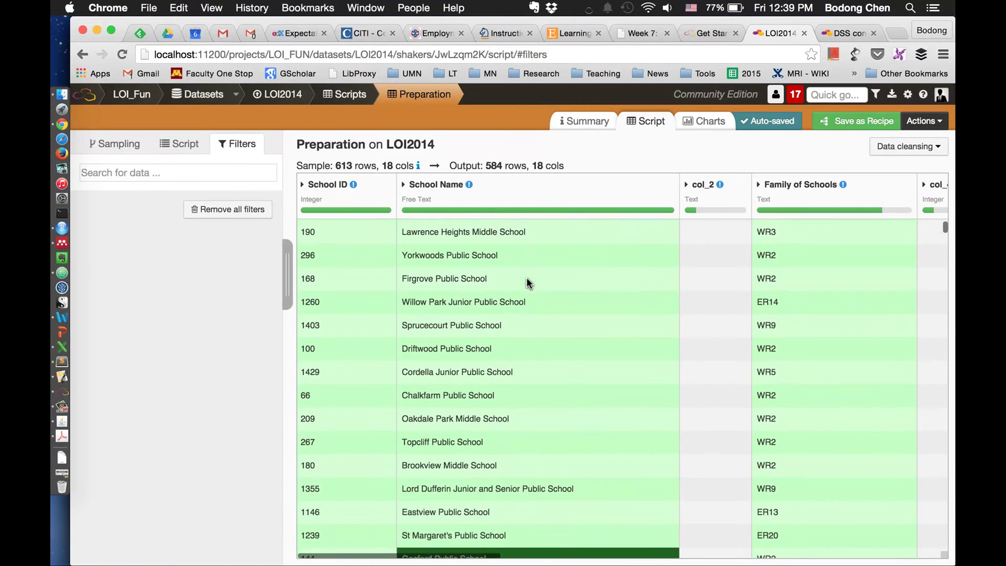
pyautogui.scroll(4, 526, 284)
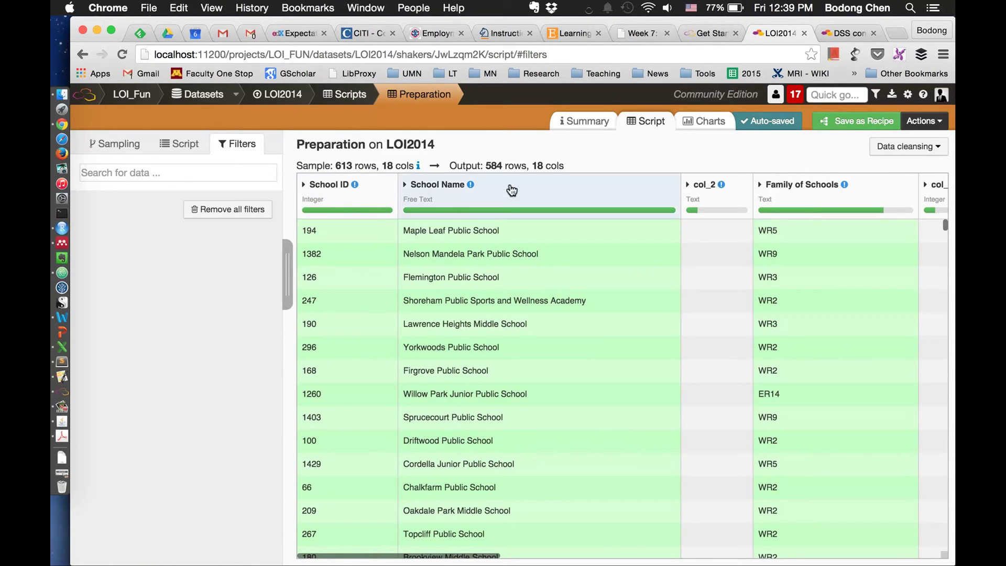
# Filter col_2 on validity to show empty cells only, and compare it with the neighbouring Family of Schools column.
pyautogui.moveTo(448, 556); pyautogui.dragTo(524, 550)
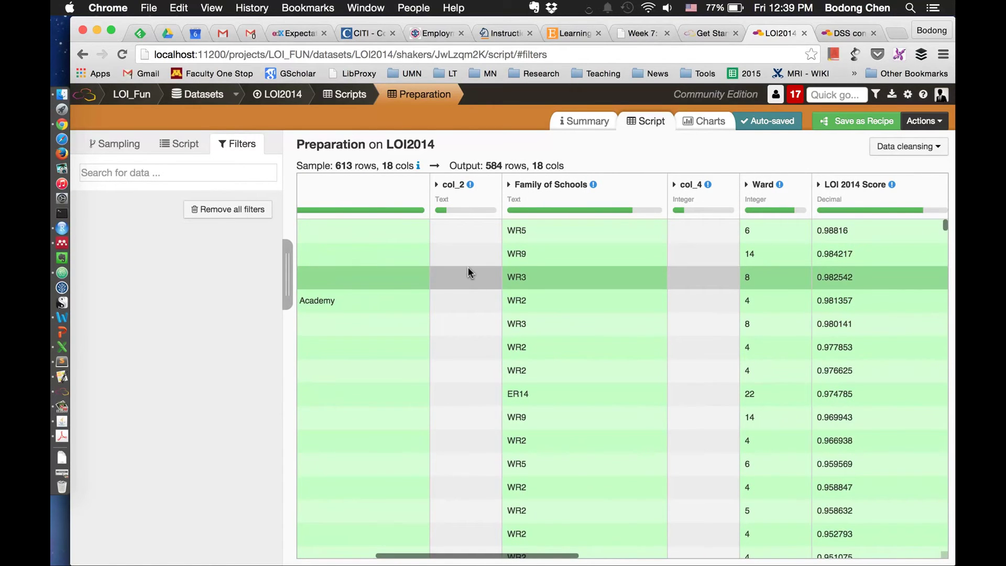
pyautogui.scroll(-2, 468, 270)
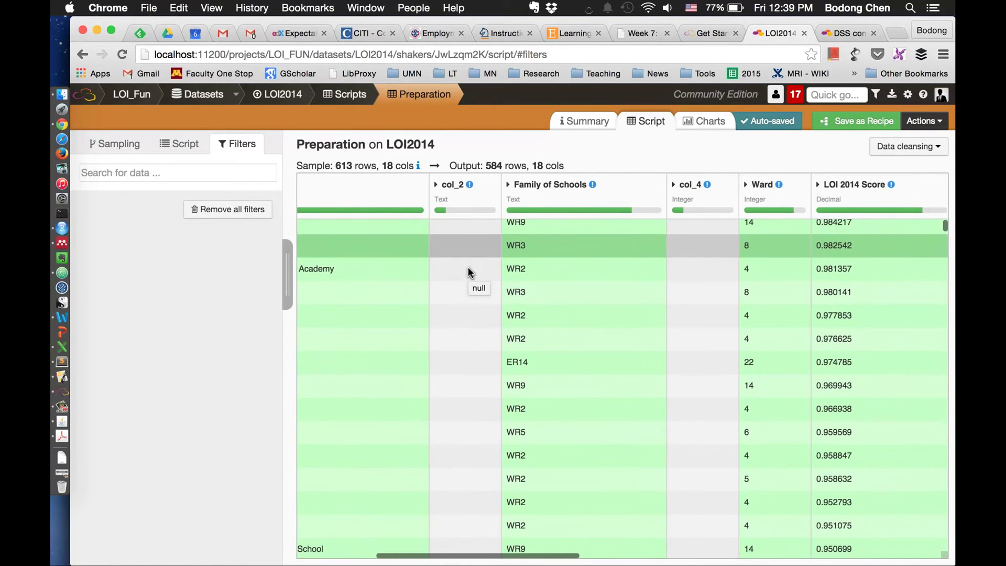
pyautogui.scroll(-1, 482, 357)
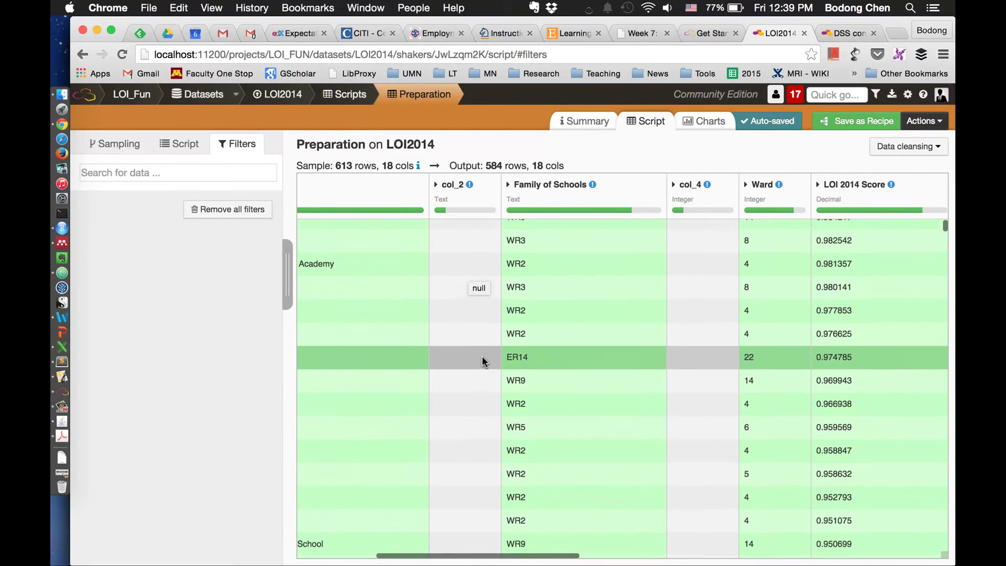
pyautogui.scroll(2, 482, 360)
pyautogui.click(454, 185)
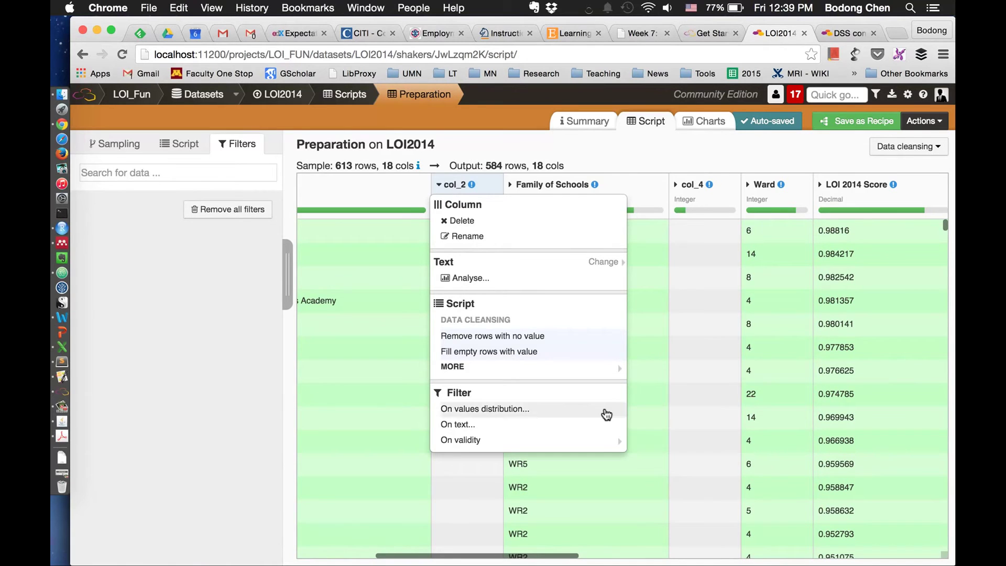
pyautogui.moveTo(609, 445)
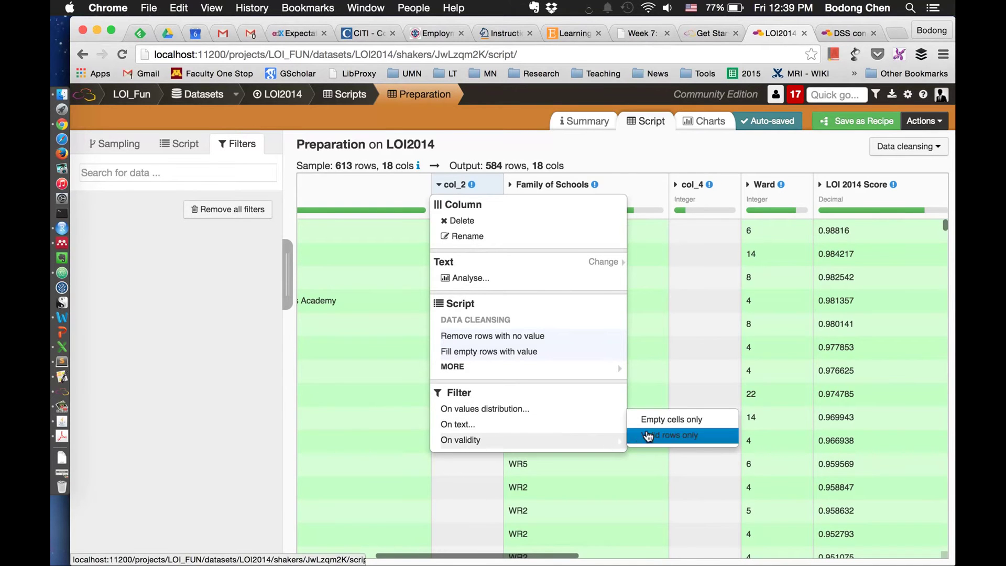
pyautogui.click(665, 420)
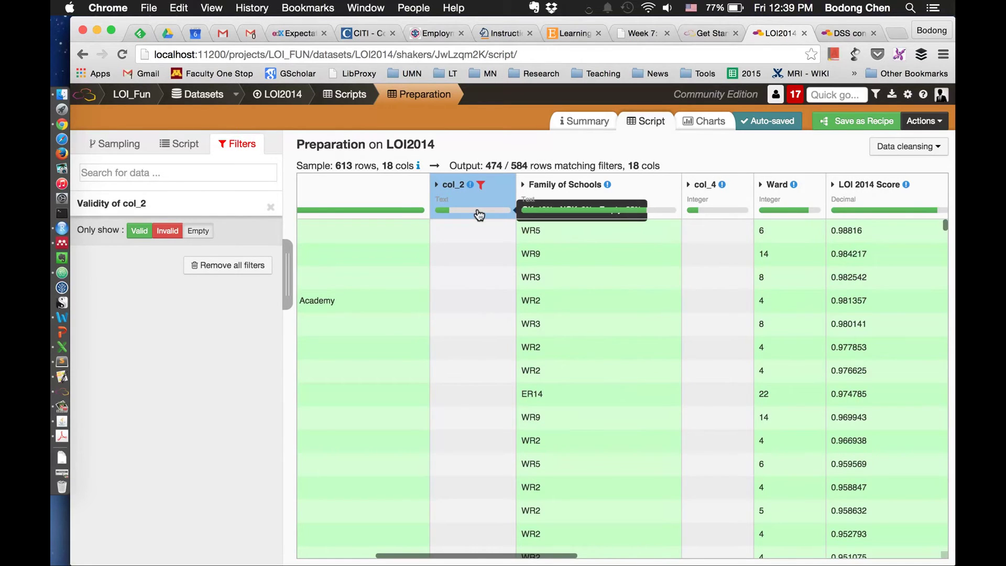
pyautogui.hscroll(1, 439, 347)
pyautogui.hscroll(-1, 438, 345)
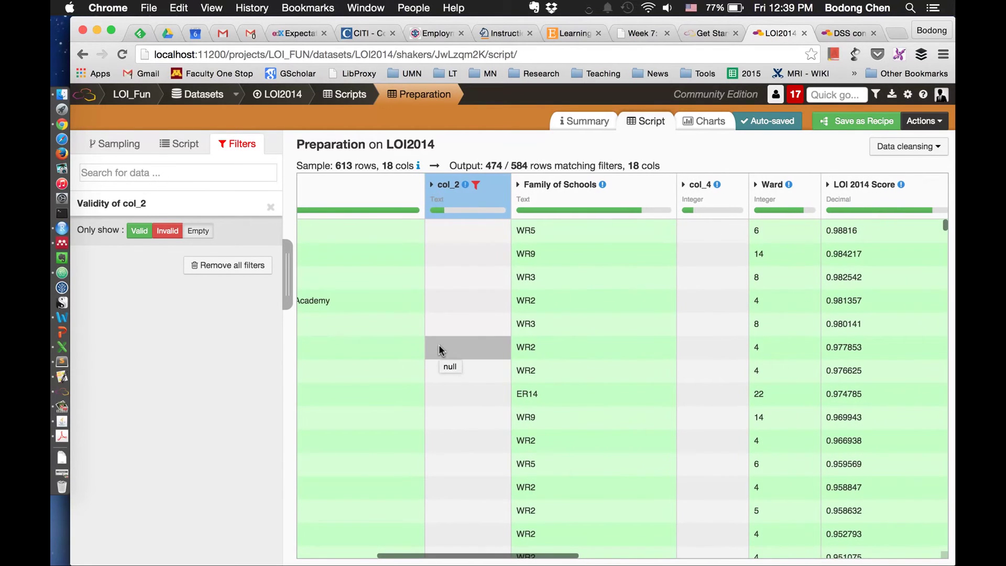
# Filter col_2 to valid rows only, compare it with Family of Schools, and remove all filters.
pyautogui.click(446, 187)
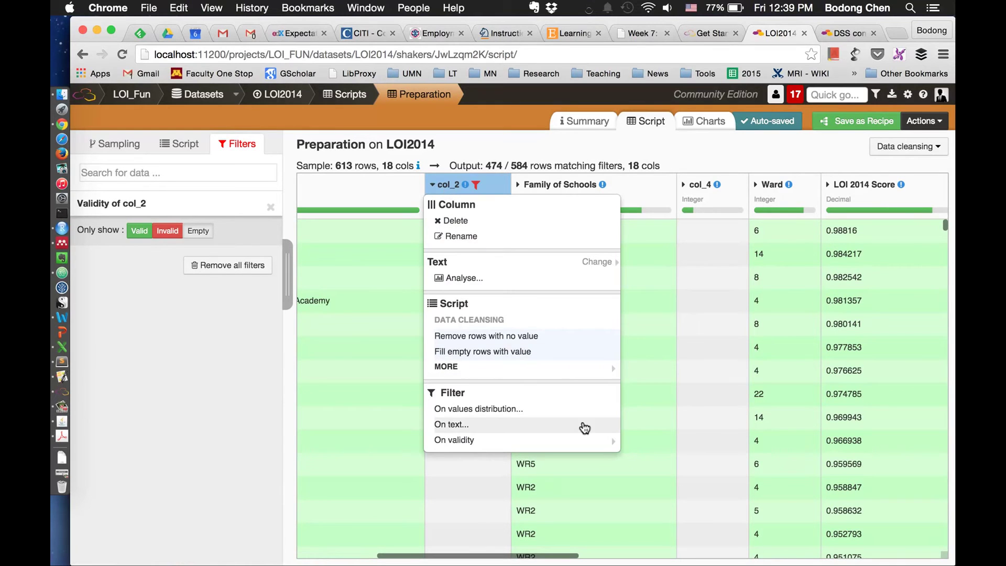
pyautogui.moveTo(603, 440)
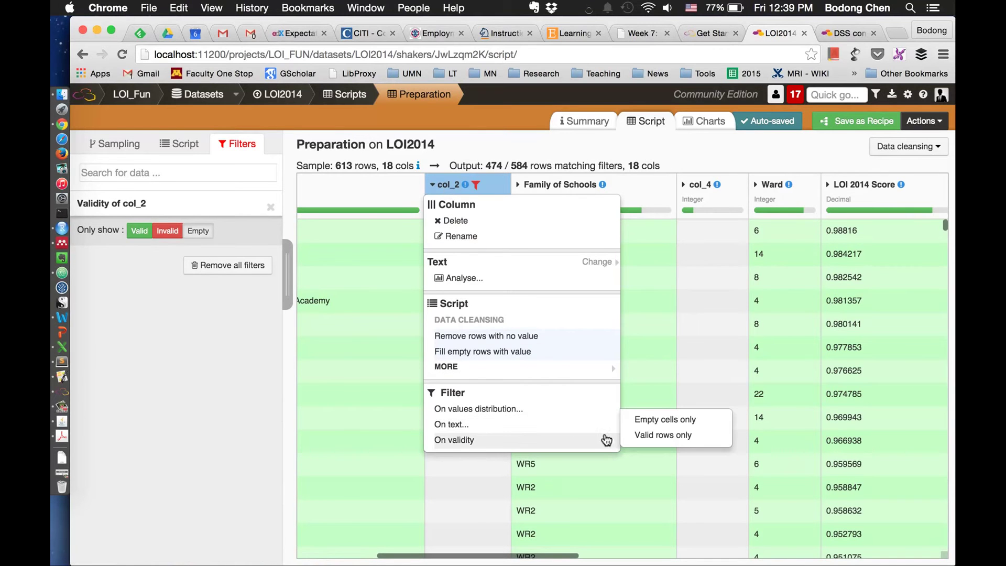
pyautogui.click(652, 436)
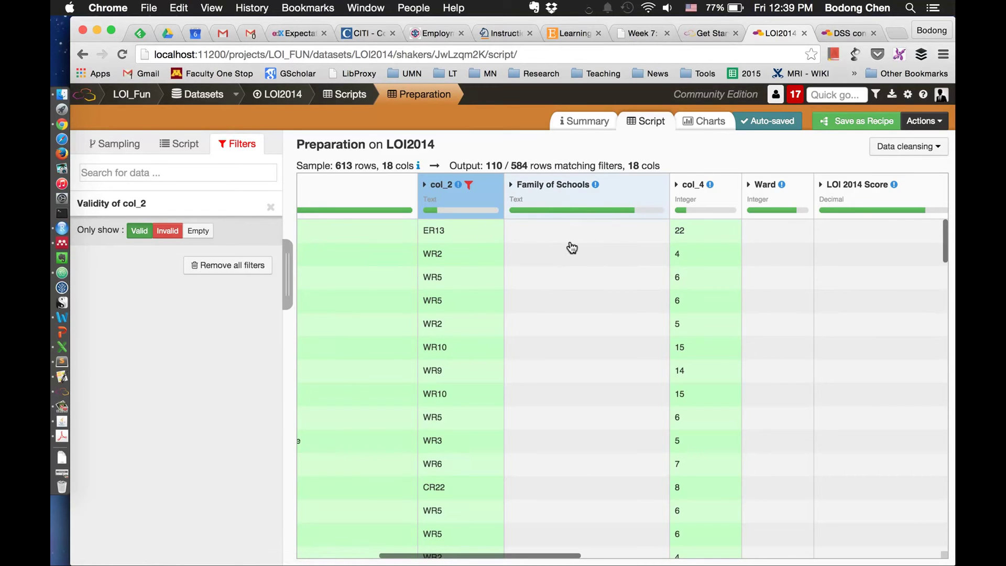
pyautogui.click(572, 243)
pyautogui.click(488, 371)
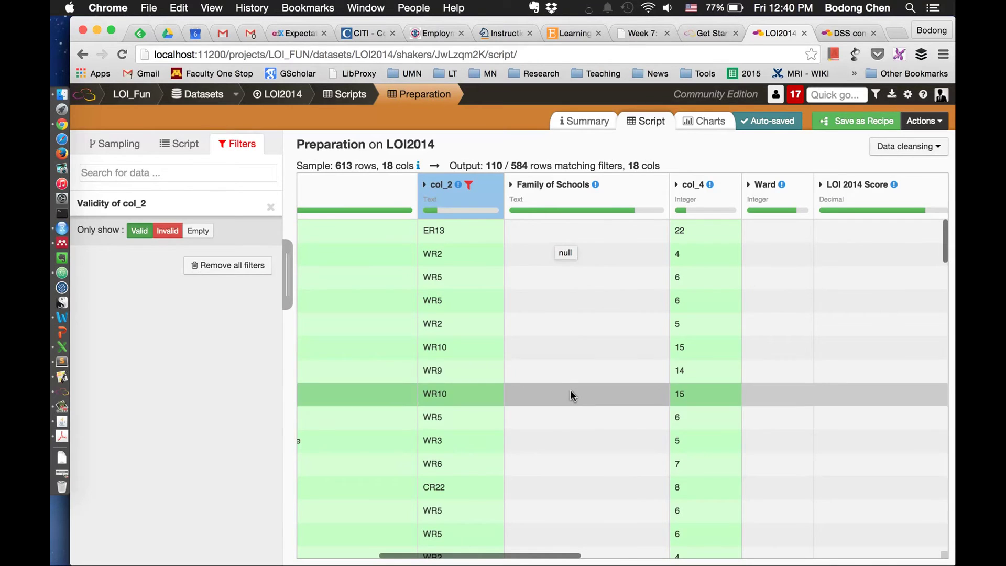
pyautogui.click(226, 265)
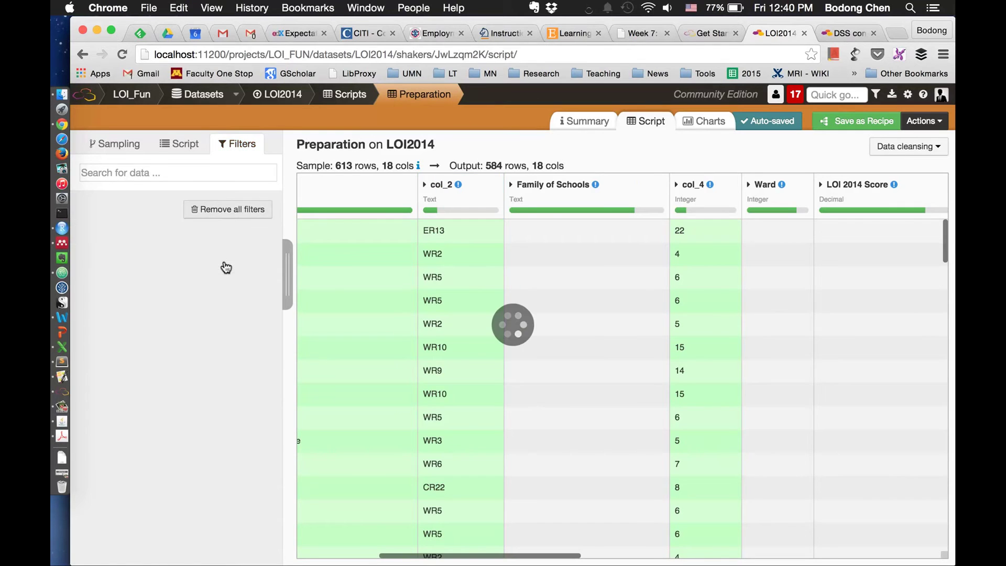
# Add a Custom formula processor from the Custom code category as the second step of the preparation script.
pyautogui.click(183, 147)
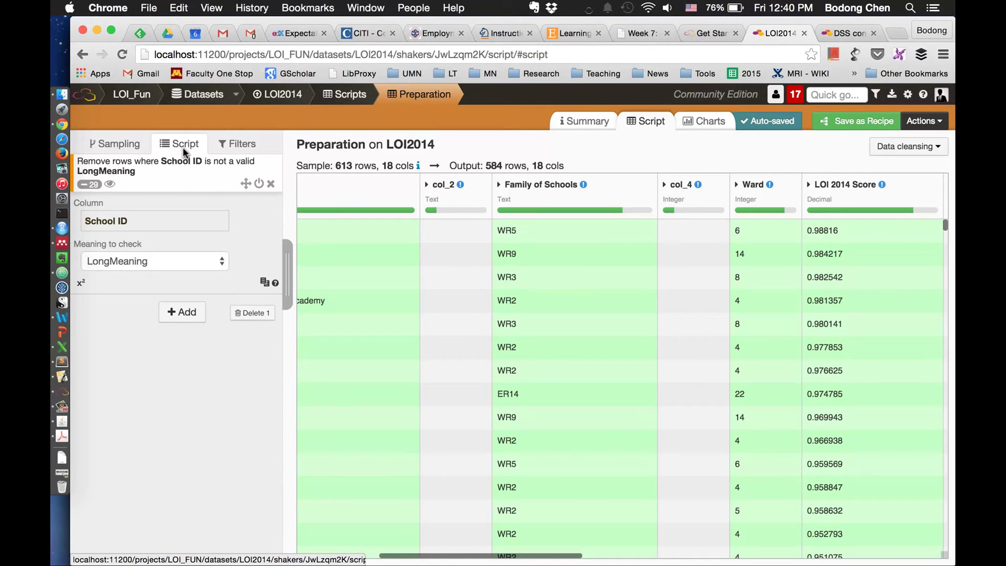
pyautogui.click(192, 322)
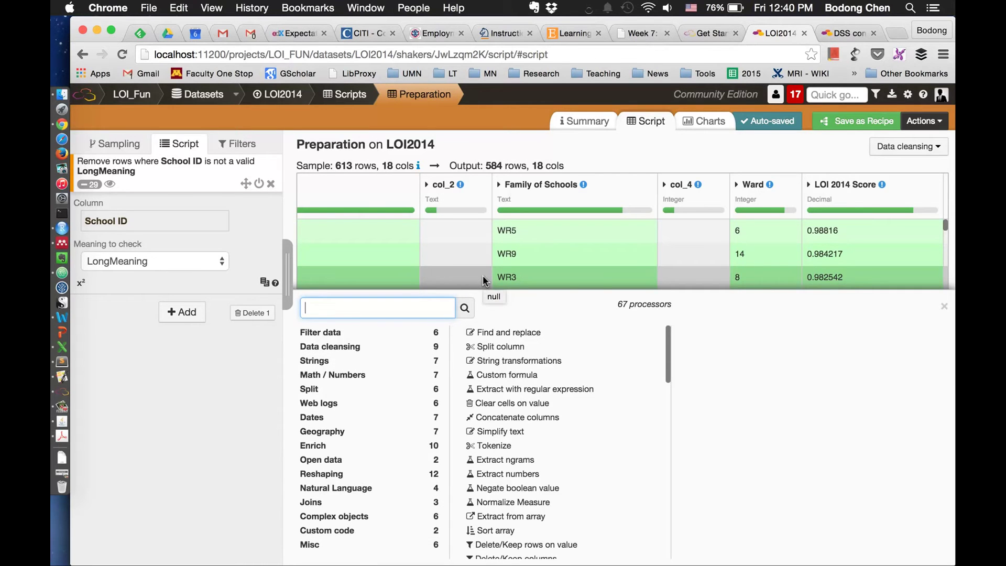
pyautogui.click(348, 533)
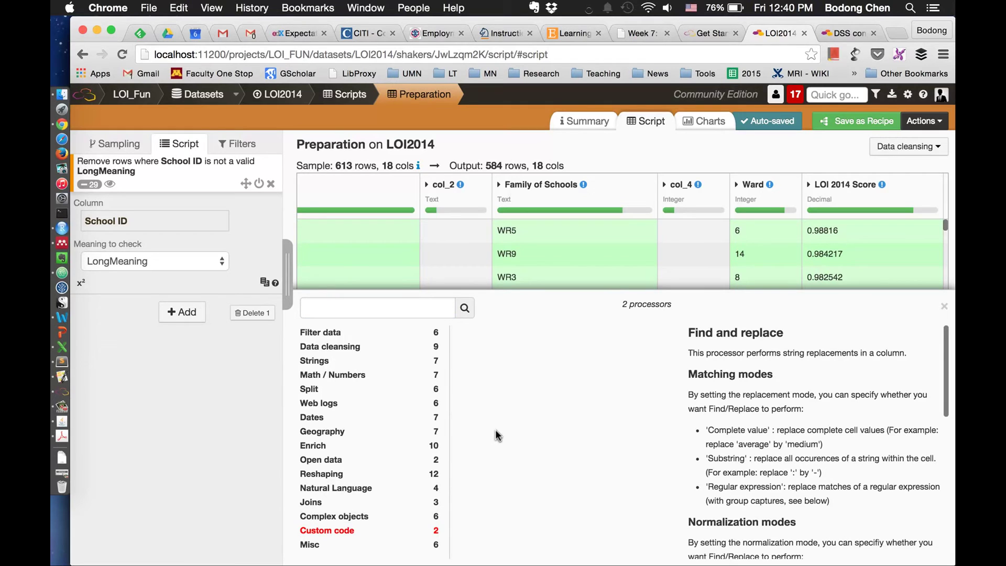
pyautogui.click(353, 532)
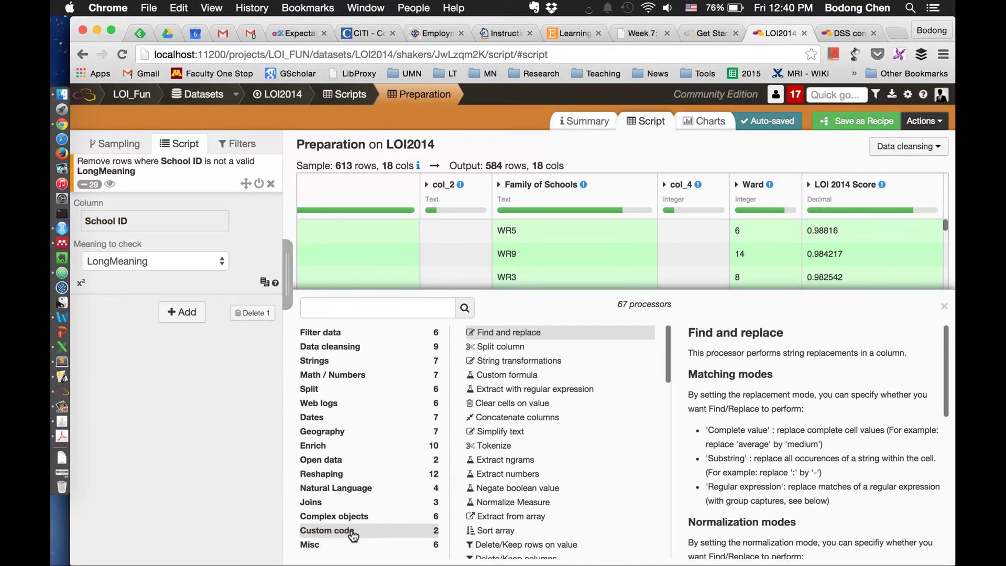
pyautogui.click(353, 532)
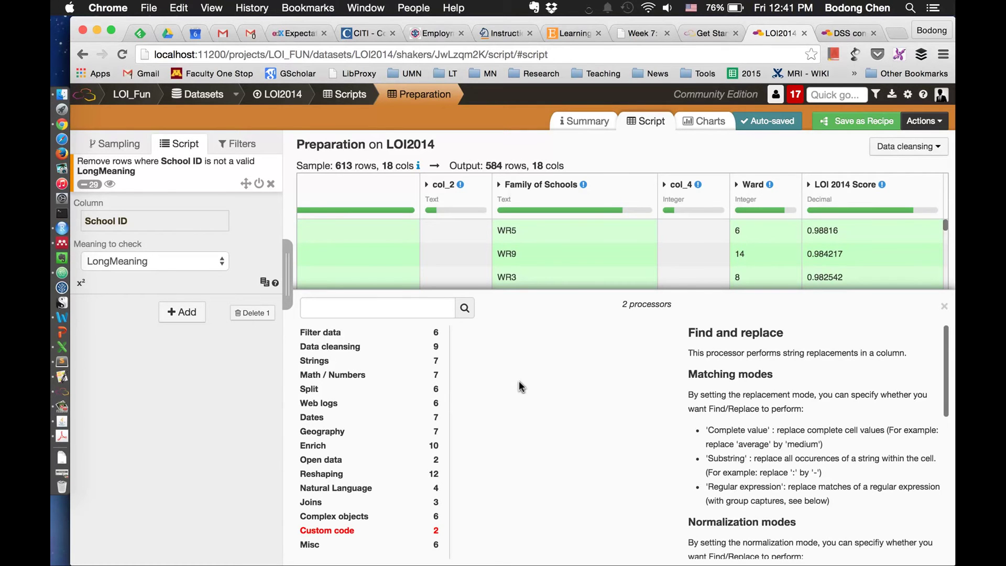
pyautogui.press('super+minus')
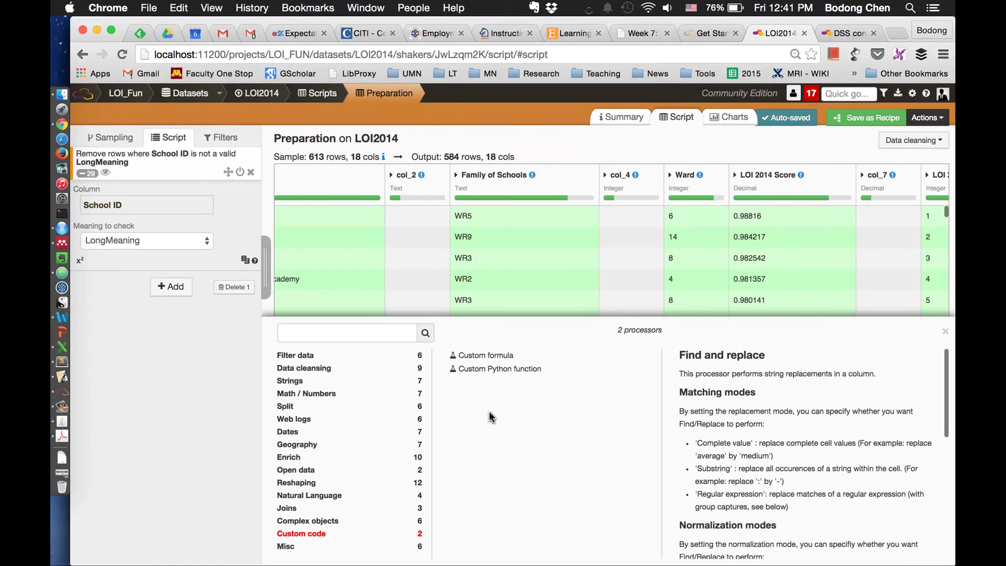
pyautogui.click(501, 357)
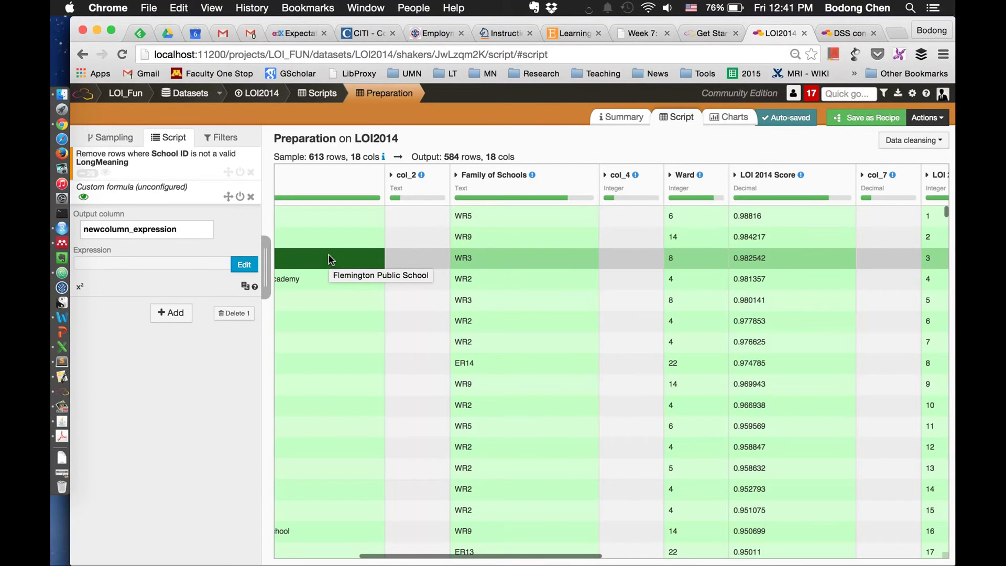
# Set the output column of the custom formula step to Family of Schools.
pyautogui.press('super+a')
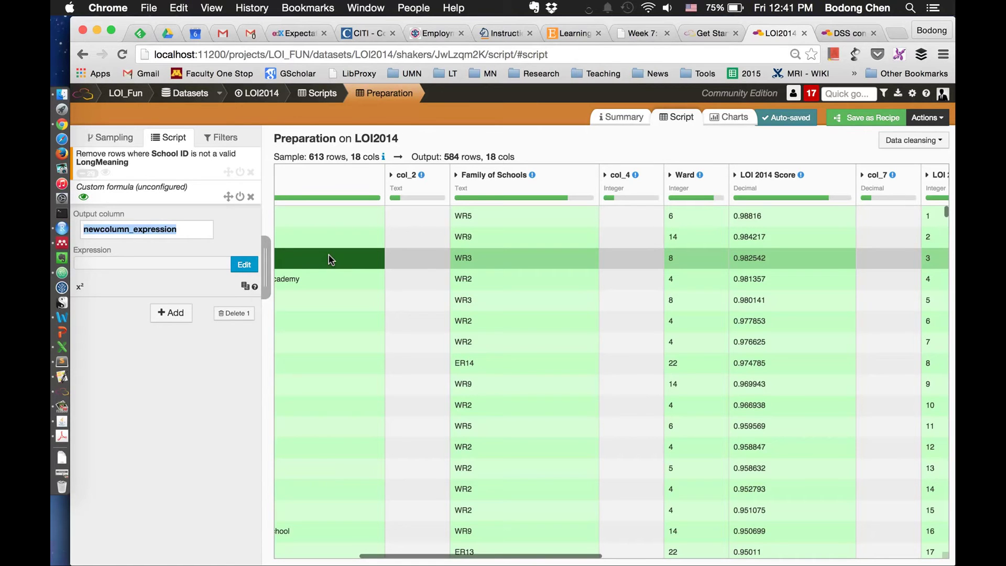
pyautogui.press('BackSpace')
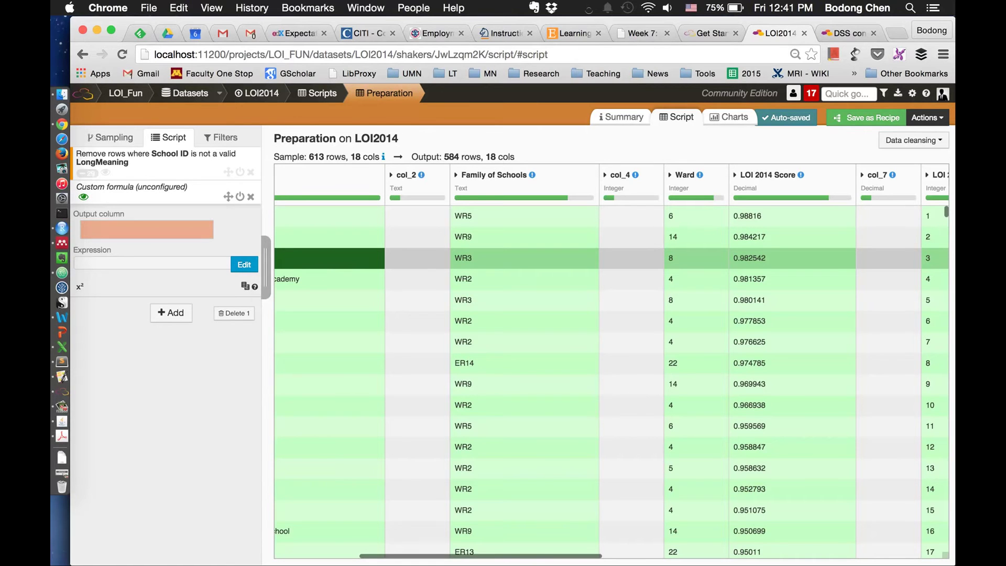
pyautogui.write('F')
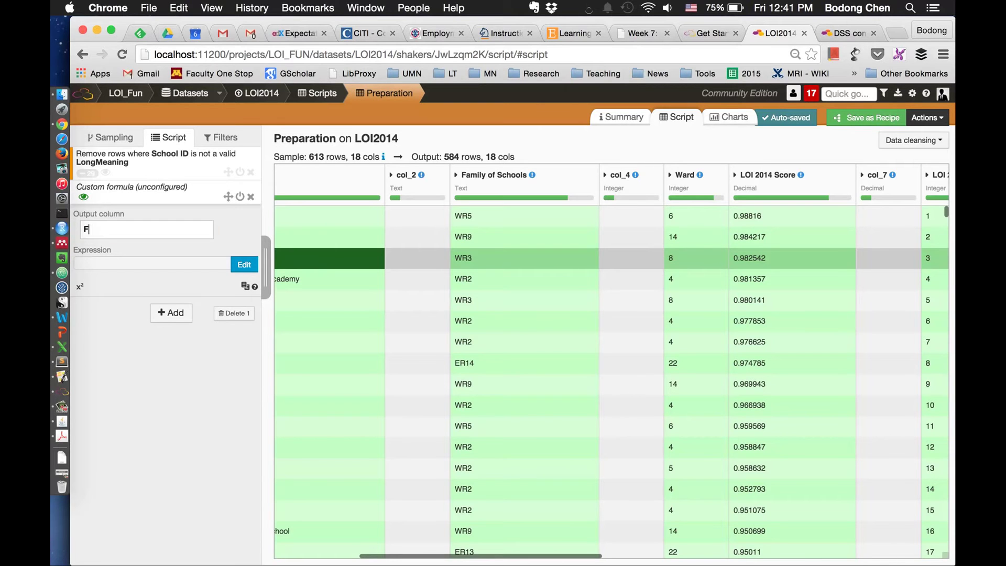
pyautogui.write('amily of Schools')
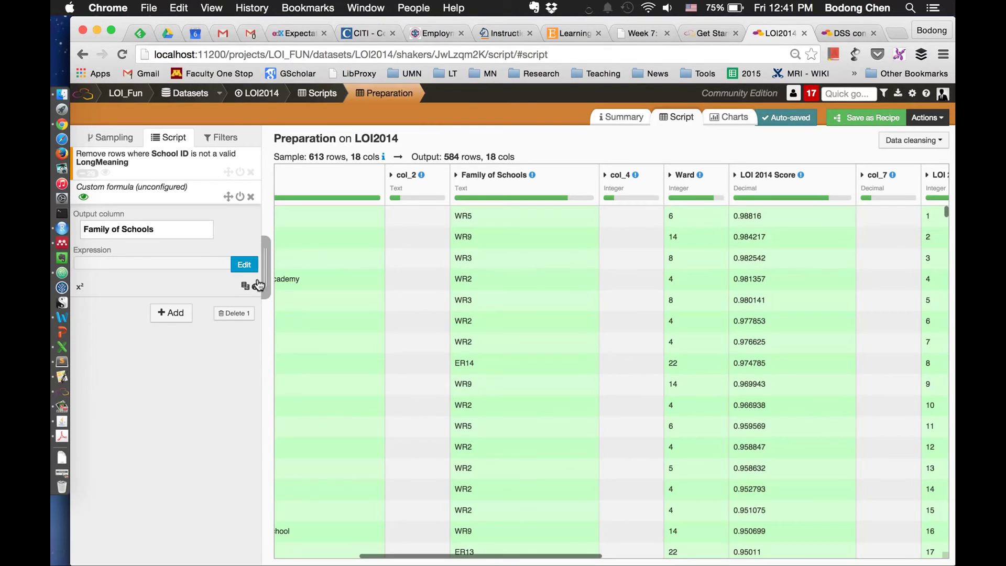
# Try the expression if (Family of Schools == "", col_2, Family of Schools) for the custom formula step.
pyautogui.click(244, 263)
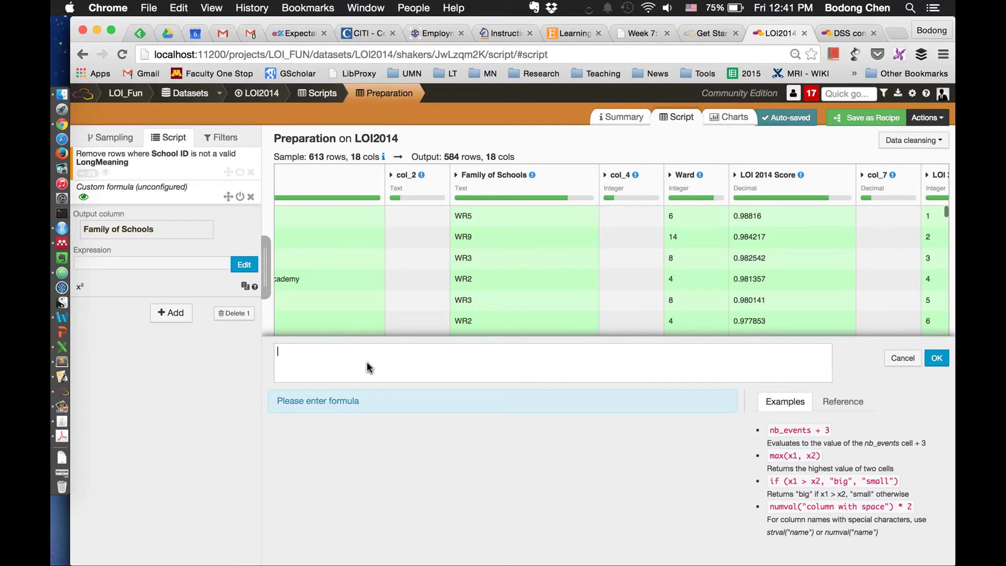
pyautogui.write('if (')
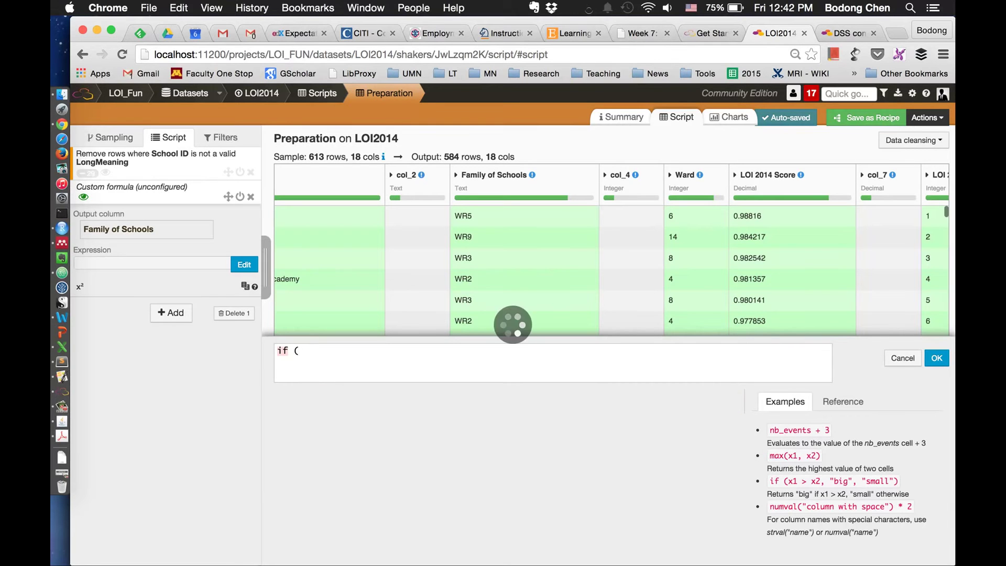
pyautogui.write('Fa')
pyautogui.press('Return')
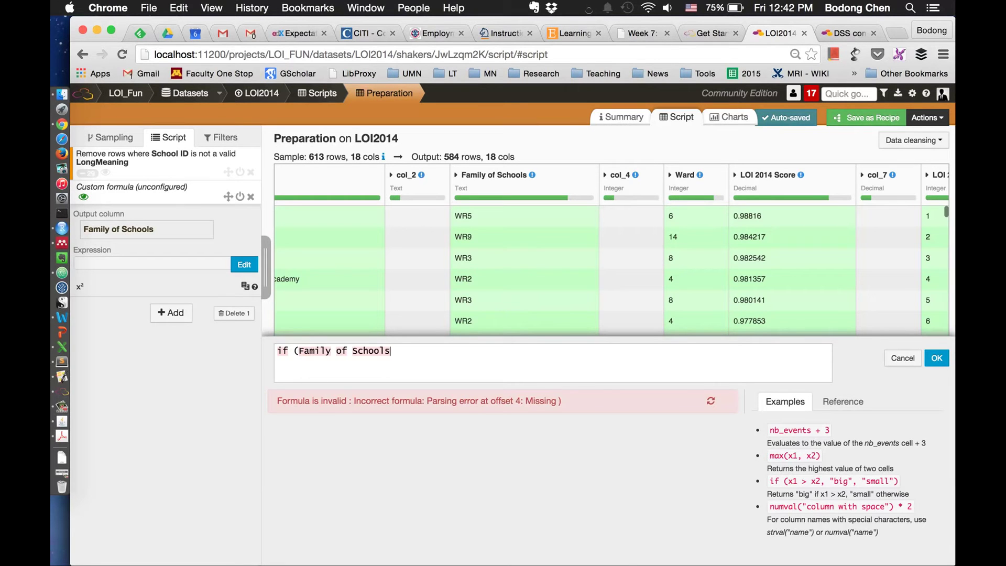
pyautogui.write('== ""')
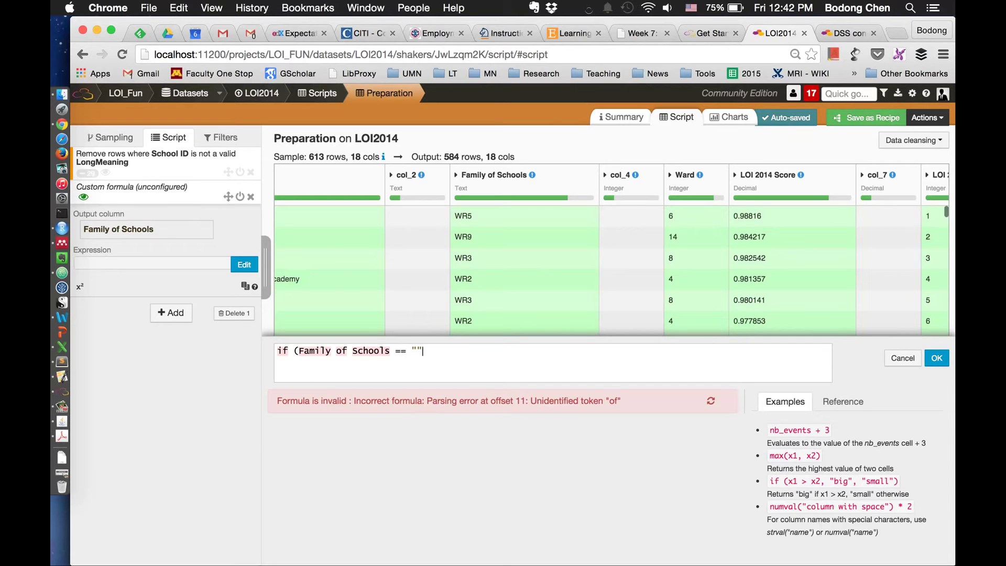
pyautogui.write(', col_2, Family of Schools')
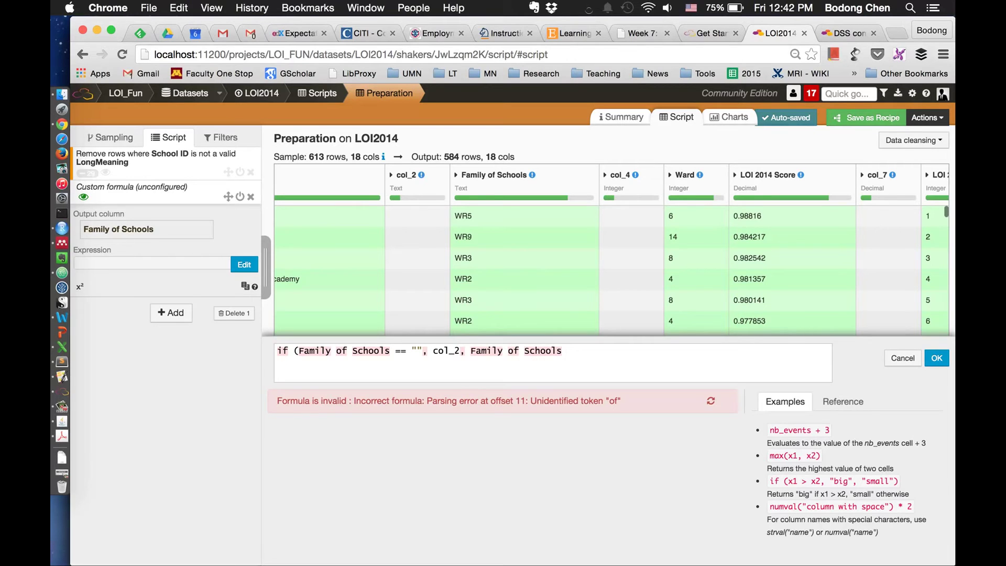
pyautogui.write(')')
# Try enclosing both Family of Schools references in the formula in single quotes.
pyautogui.moveTo(299, 353); pyautogui.dragTo(389, 352)
pyautogui.write("'")
pyautogui.click(297, 350)
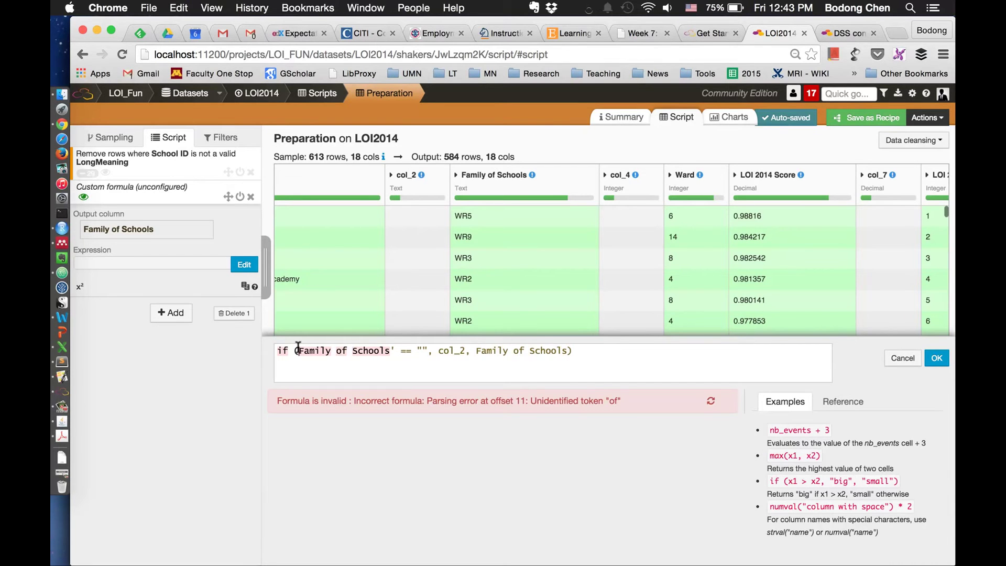
pyautogui.write("'")
pyautogui.click(482, 350)
pyautogui.write("'")
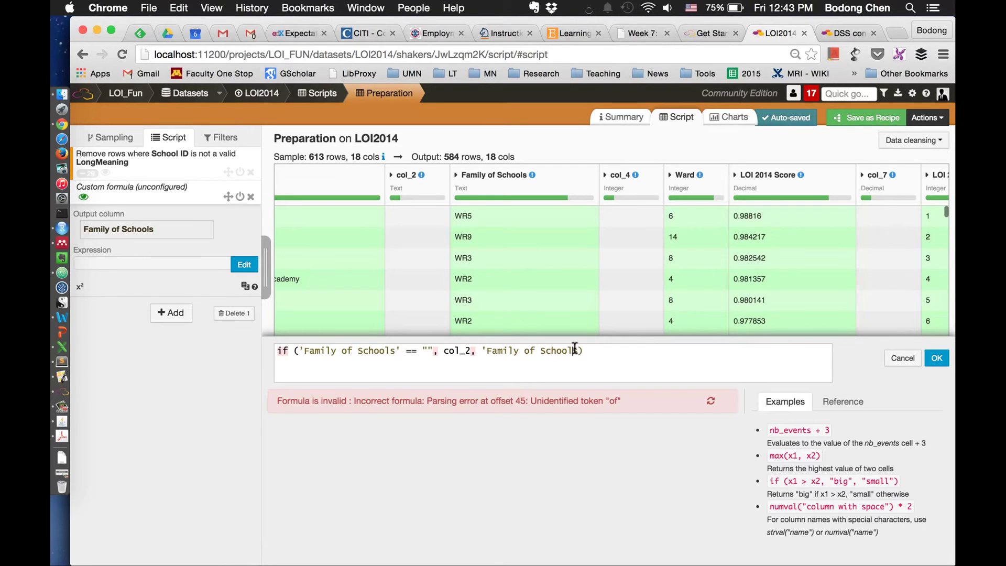
pyautogui.click(578, 349)
pyautogui.write("'")
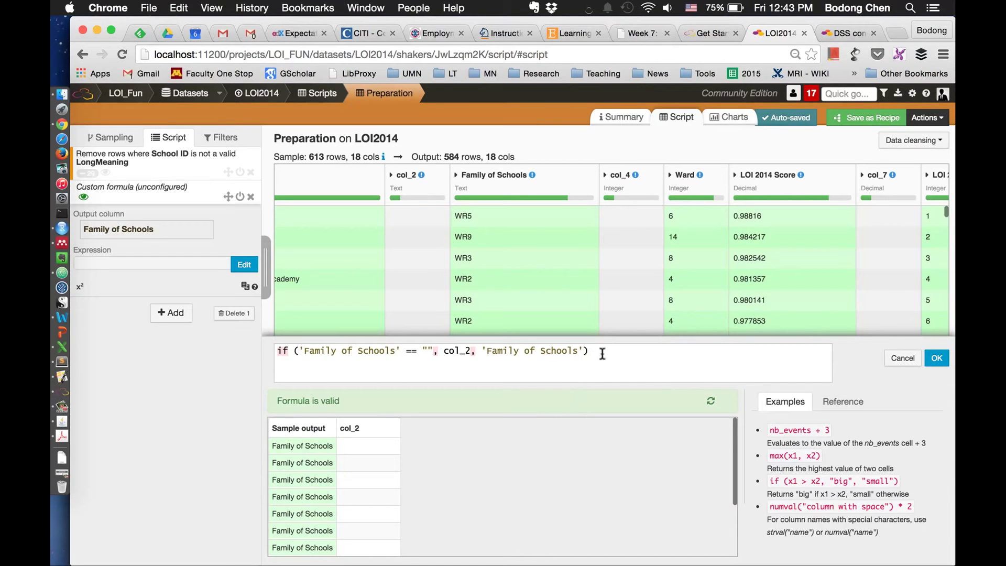
# Discard the edited expression and delete the unconfigured custom formula step from the script.
pyautogui.keyDown('shift'); pyautogui.click(482, 350); pyautogui.keyUp('shift')
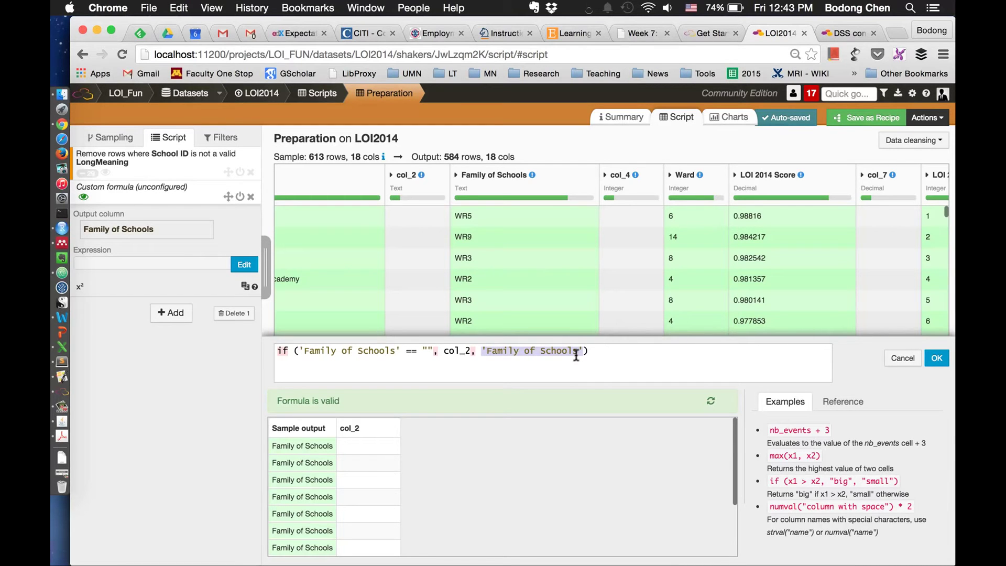
pyautogui.click(903, 358)
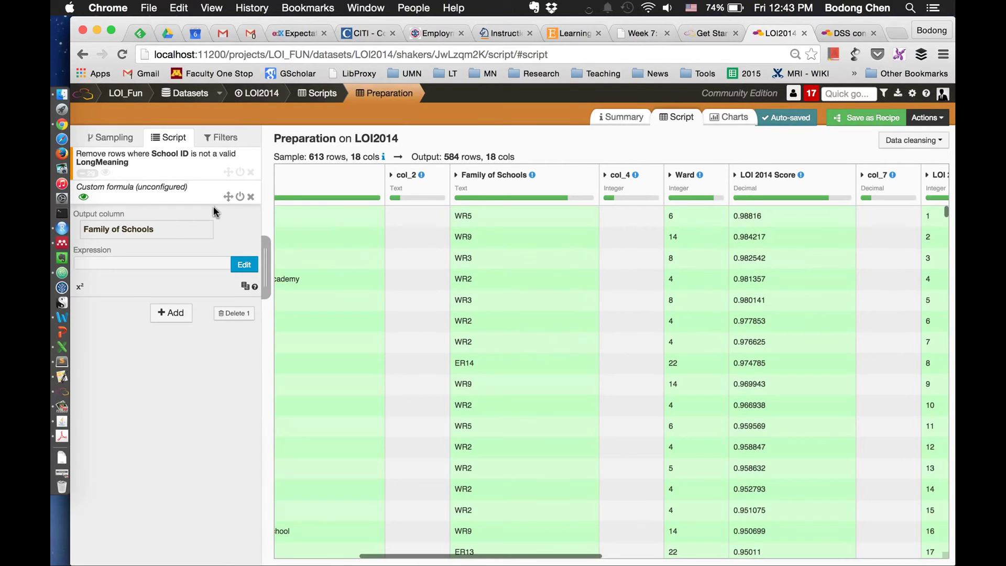
pyautogui.click(251, 198)
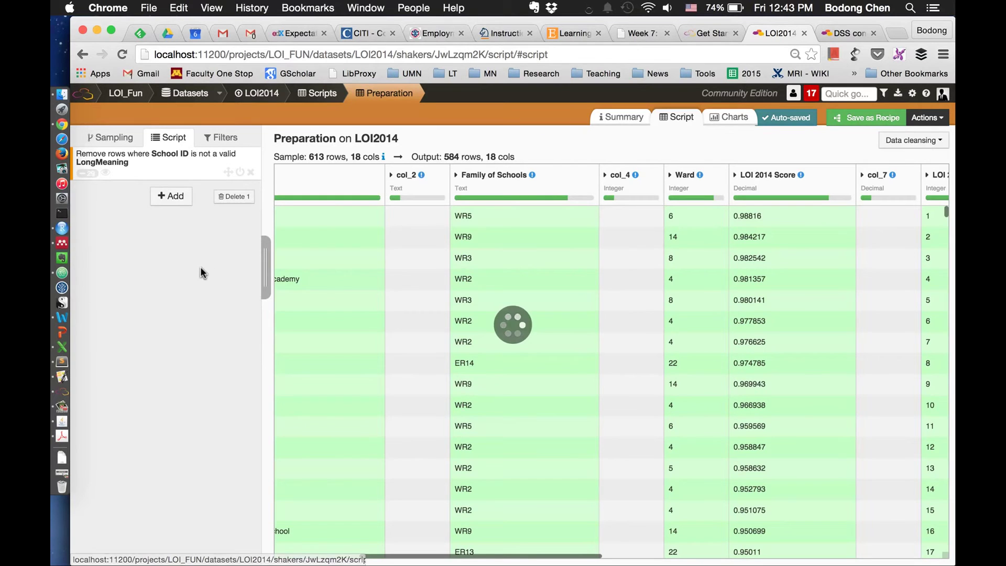
# Rename the Family of Schools column to FamilyofSchools and collapse the new rename step in the script.
pyautogui.click(517, 176)
pyautogui.click(498, 221)
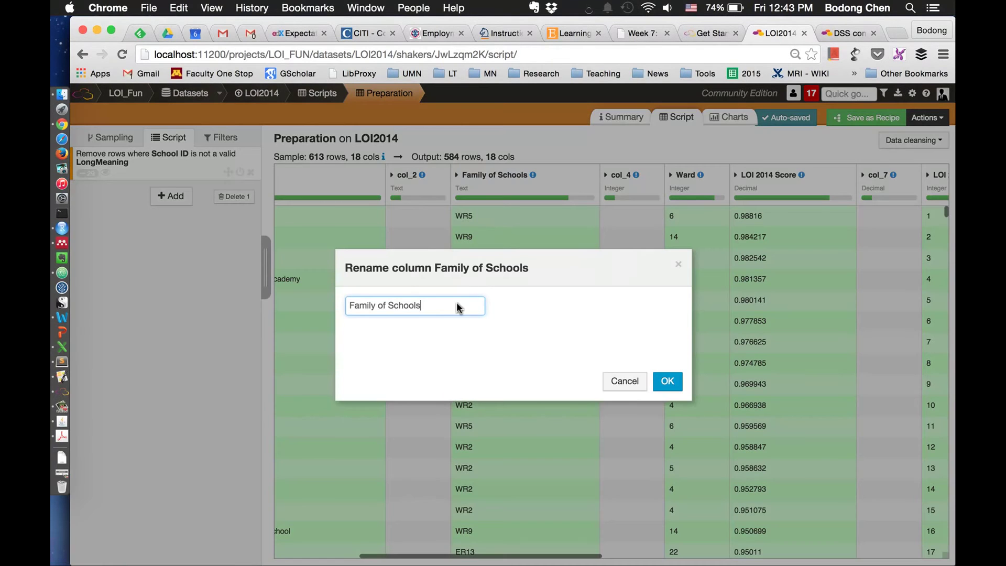
pyautogui.press('BackSpace')
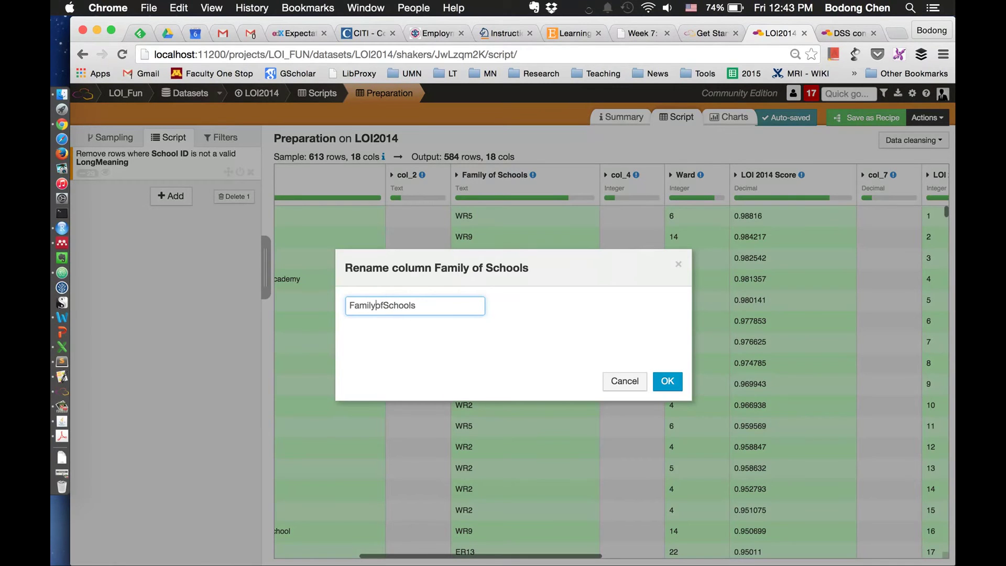
pyautogui.click(676, 384)
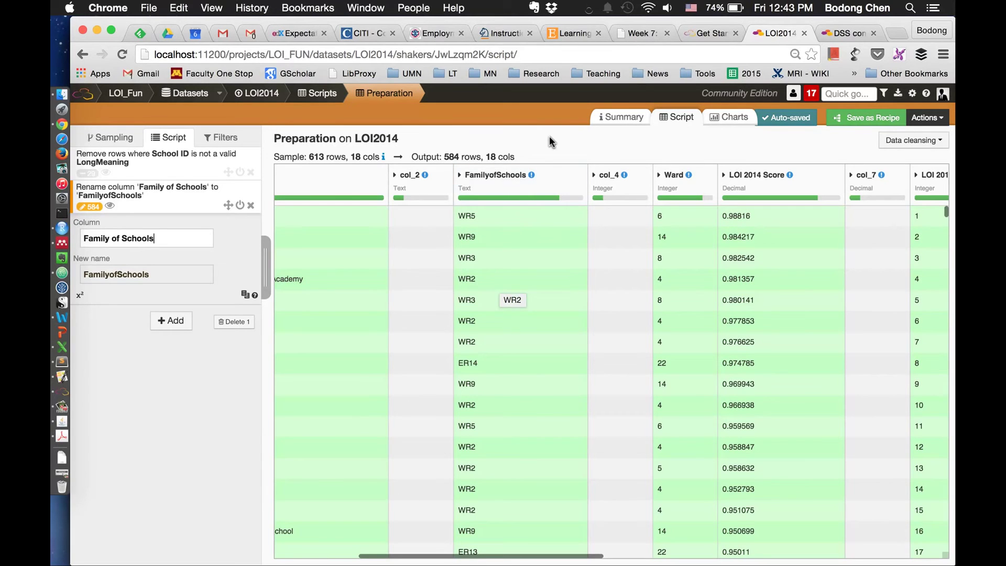
pyautogui.click(93, 394)
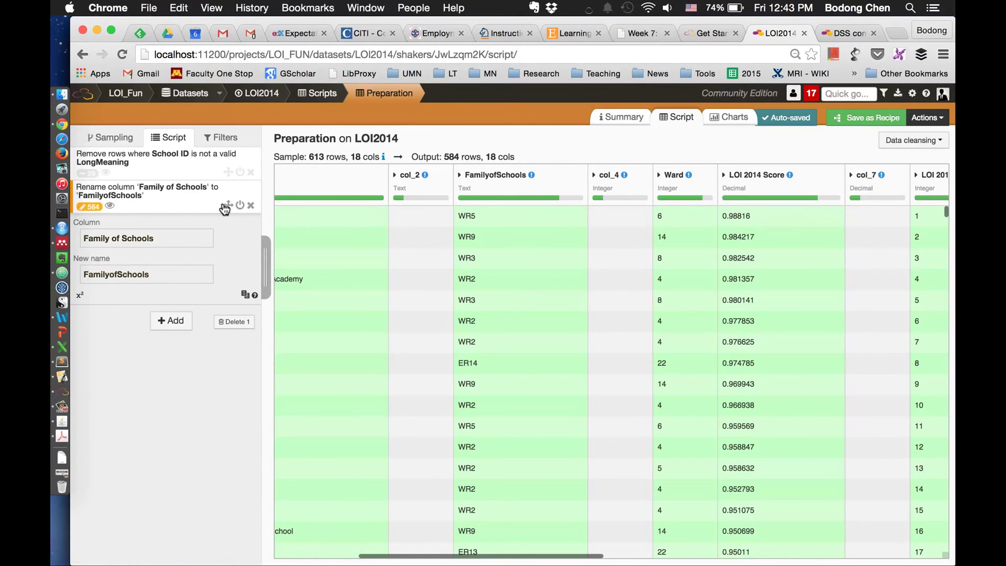
pyautogui.click(203, 209)
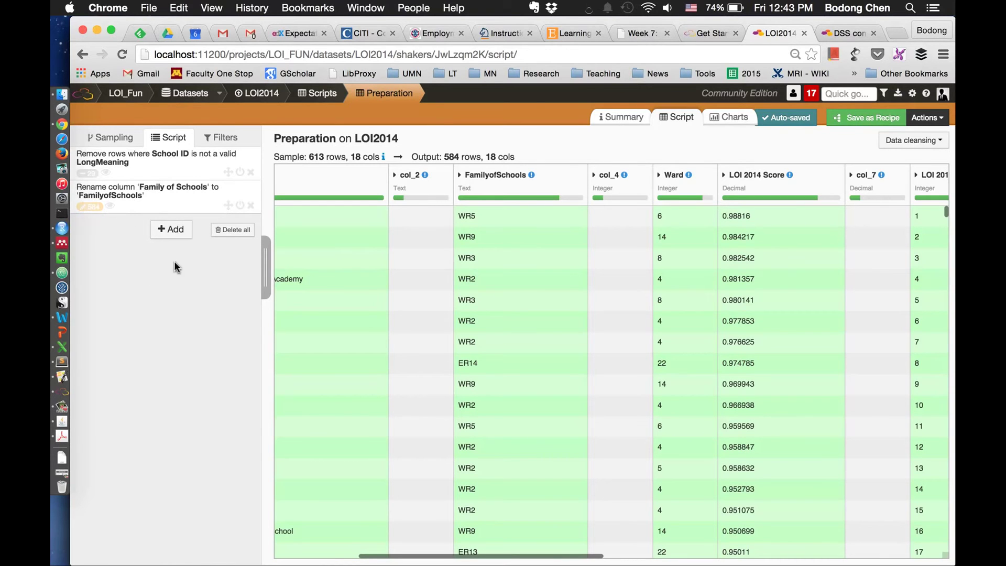
# Add a Custom formula processor as the third script step, with FamilyofSchools as its output column.
pyautogui.click(167, 227)
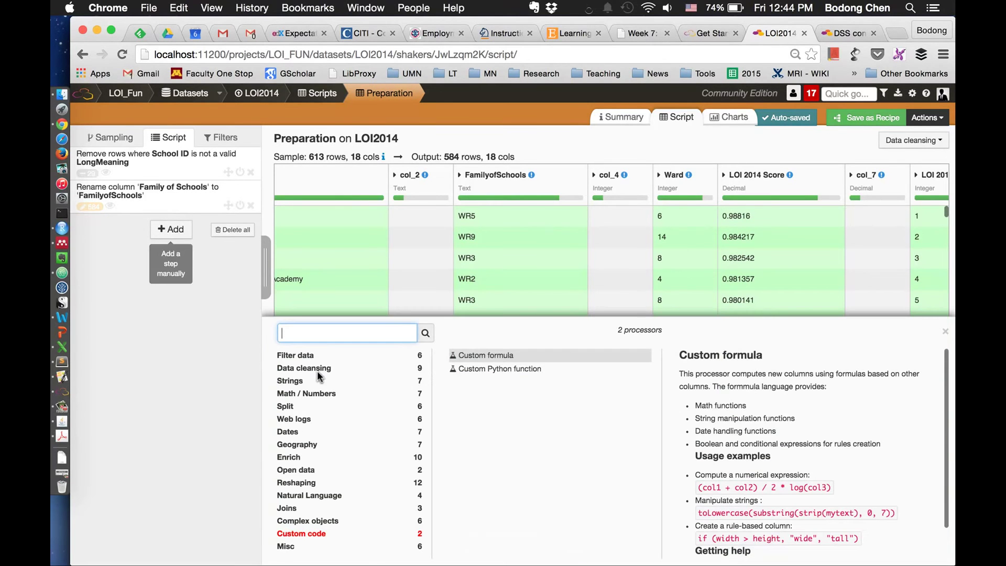
pyautogui.click(495, 355)
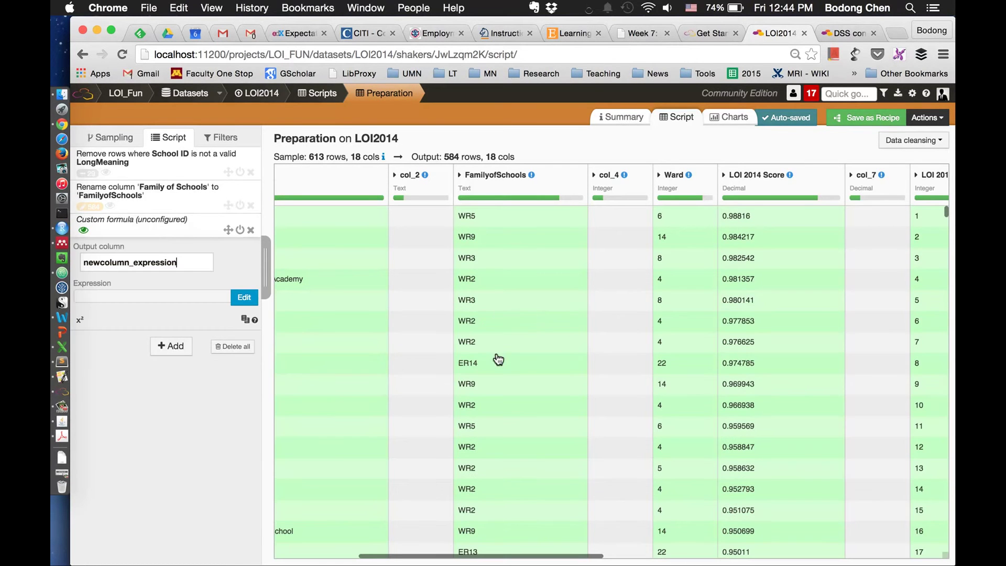
pyautogui.doubleClick(159, 270)
pyautogui.write('FamilyofSchools')
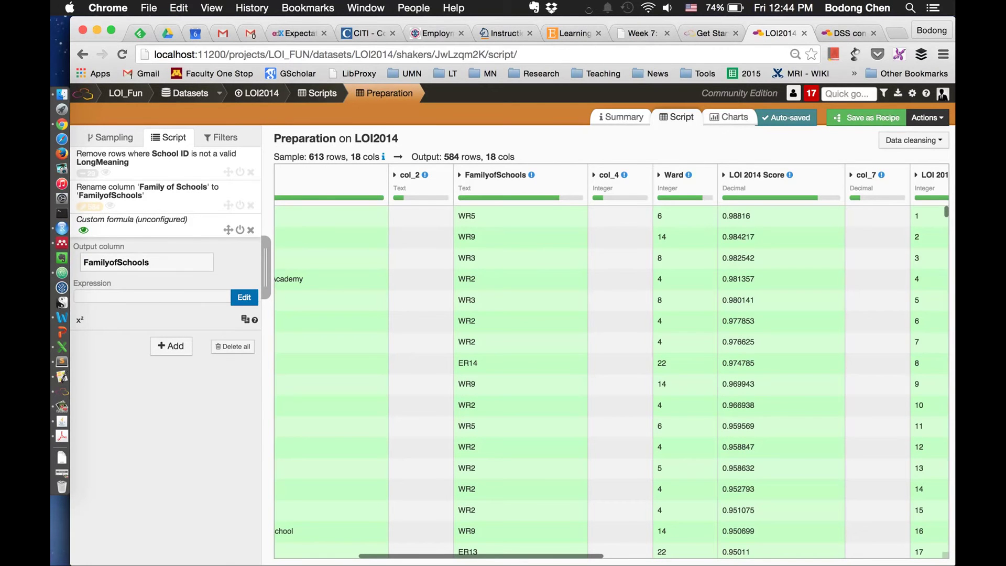
# Enter the expression if (FamilyofSchools == "", col_2, FamilyofSchools), check its sample output, and apply it.
pyautogui.click(242, 297)
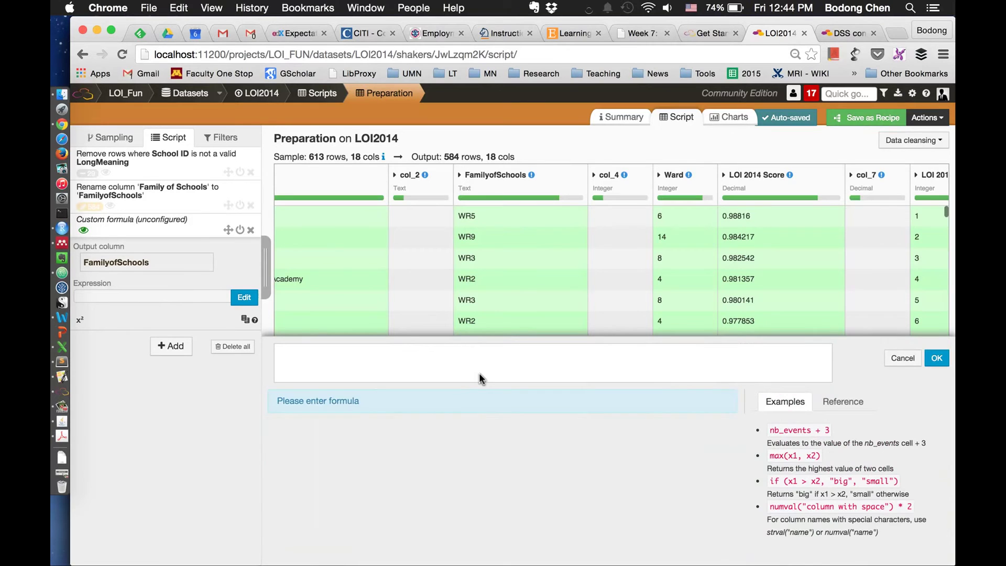
pyautogui.write('if (FamilyofSchools == ')
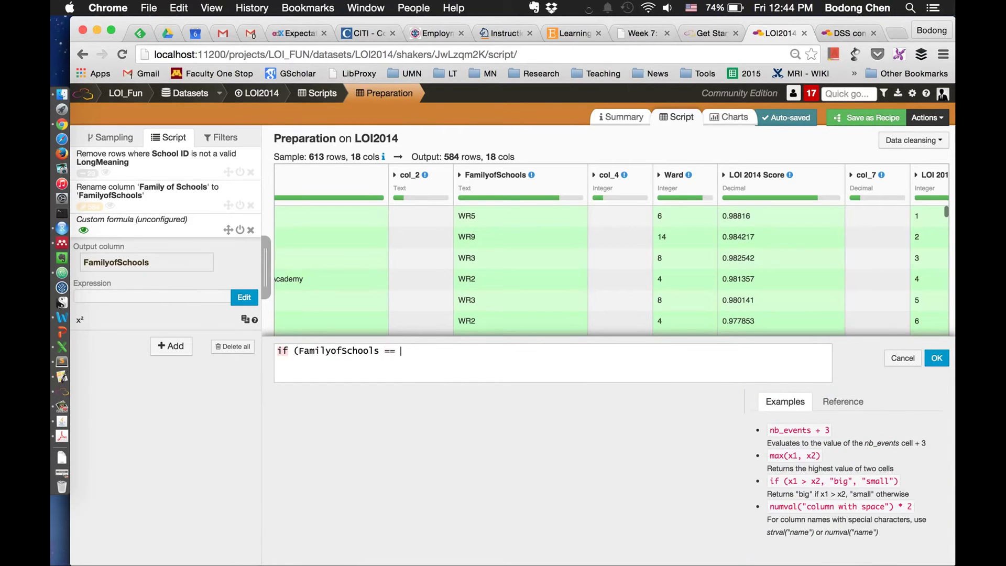
pyautogui.write('"", col_2')
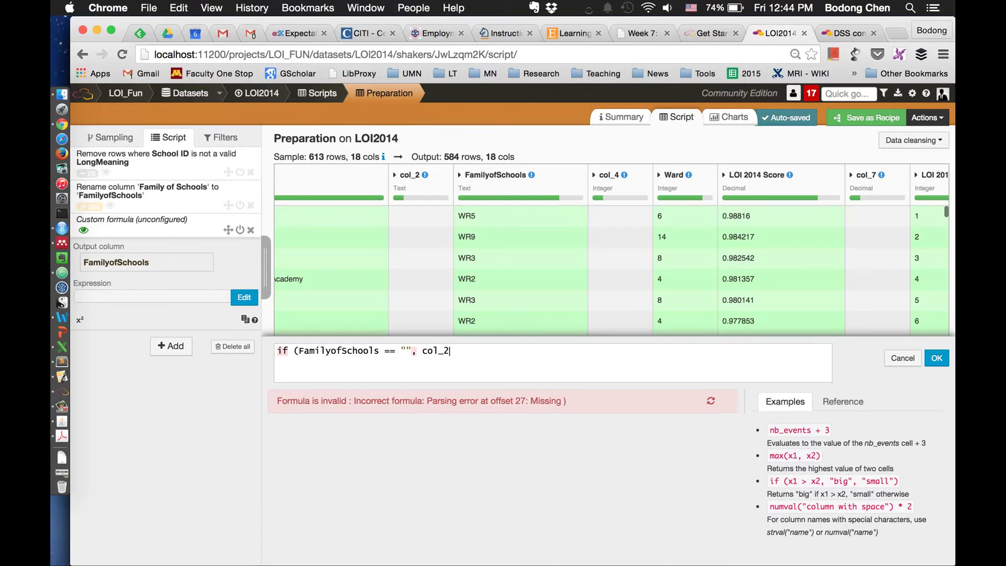
pyautogui.write(', FamilyofSchools)')
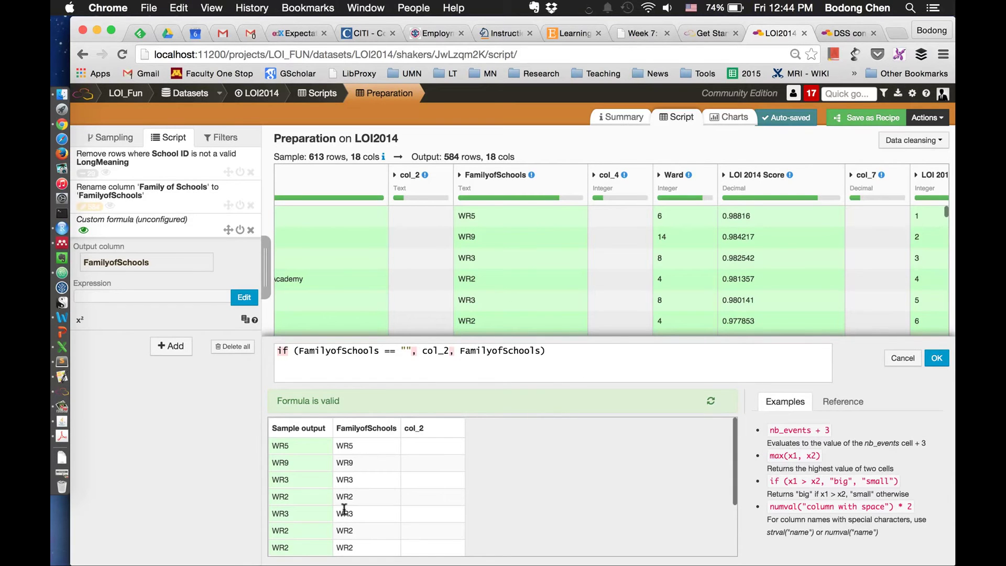
pyautogui.scroll(-3, 344, 479)
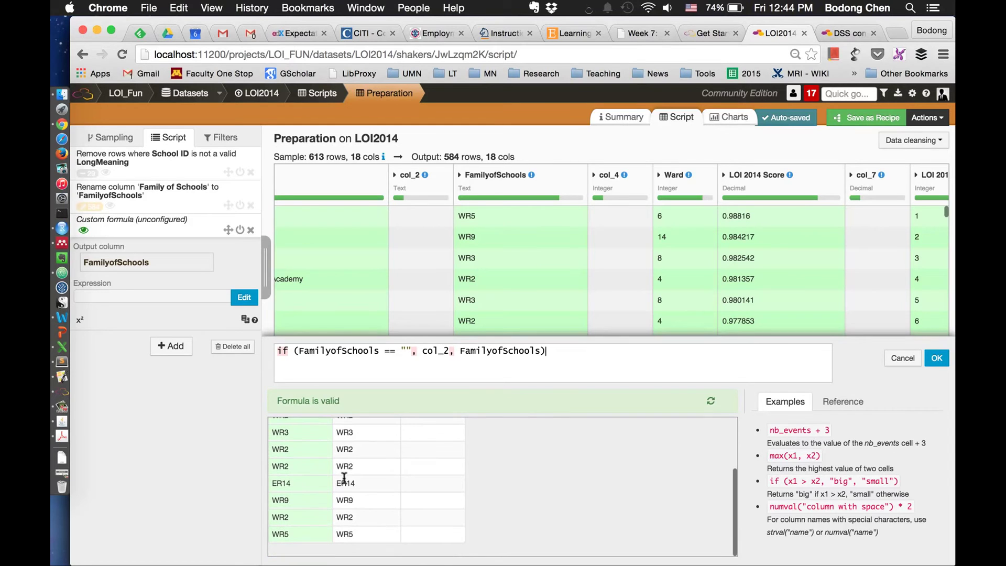
pyautogui.scroll(3, 345, 479)
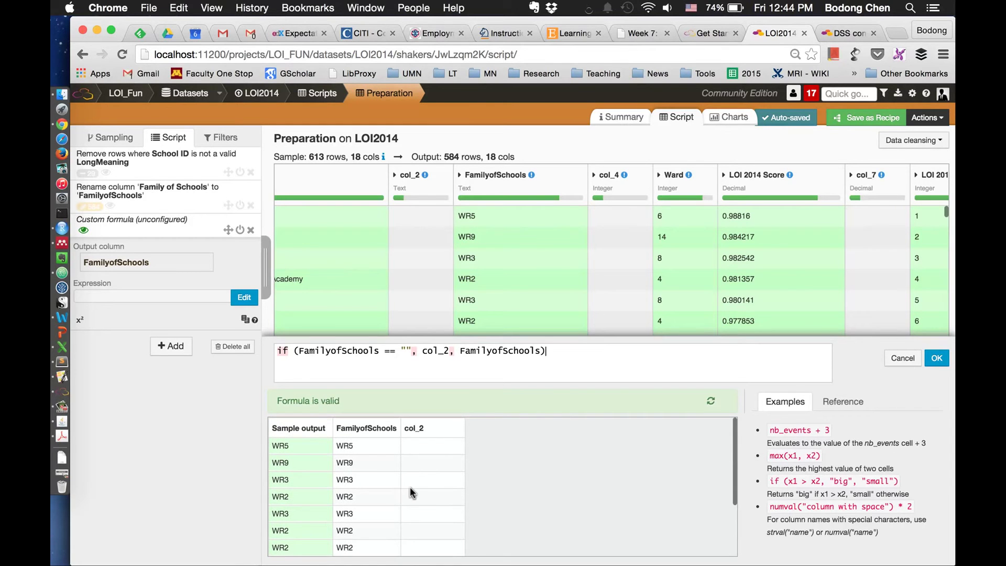
pyautogui.scroll(-3, 366, 471)
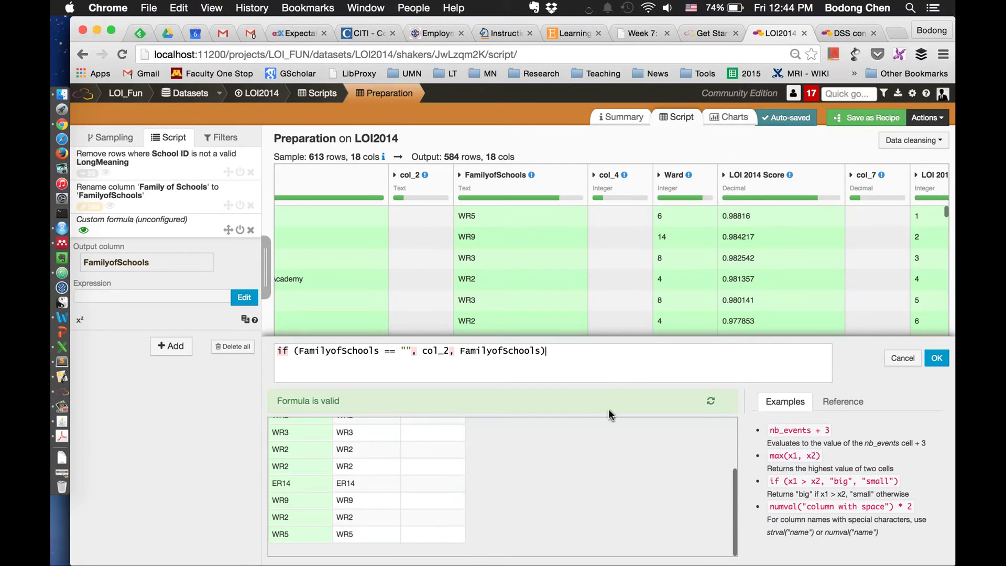
pyautogui.click(937, 359)
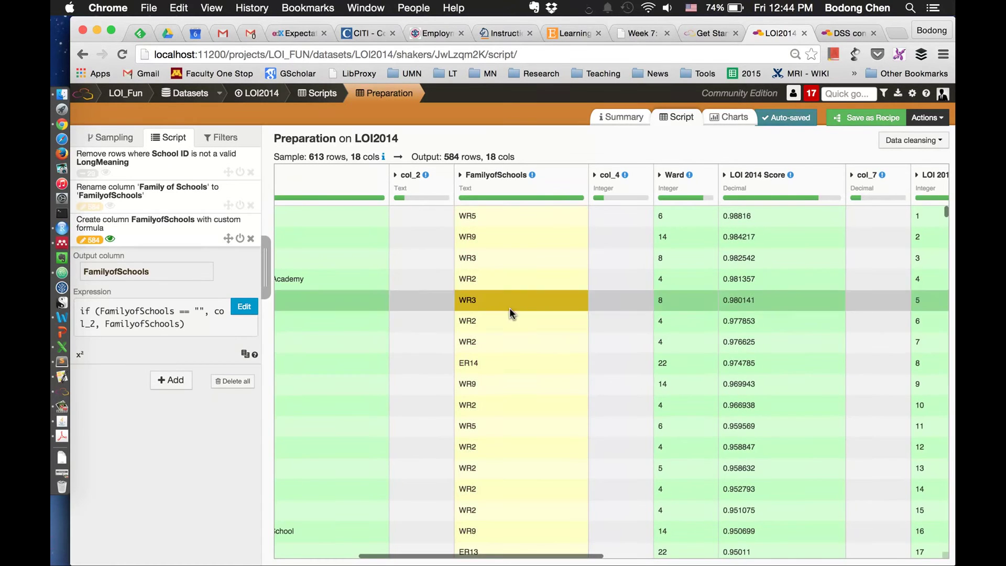
# Check the FamilyofSchools column, filter col_2 to valid rows only, and compare the two columns' values.
pyautogui.scroll(-5, 536, 219)
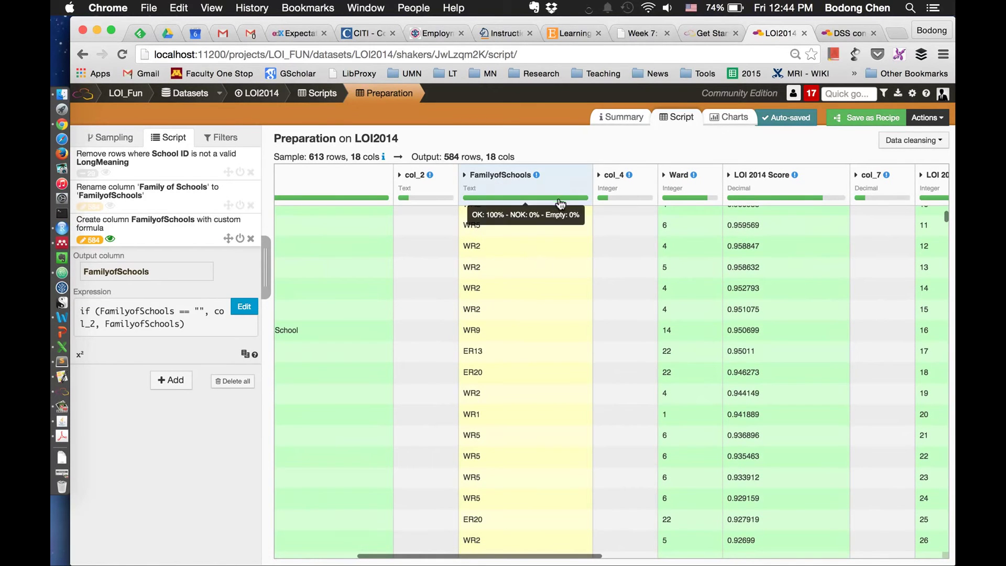
pyautogui.click(411, 177)
pyautogui.moveTo(556, 403)
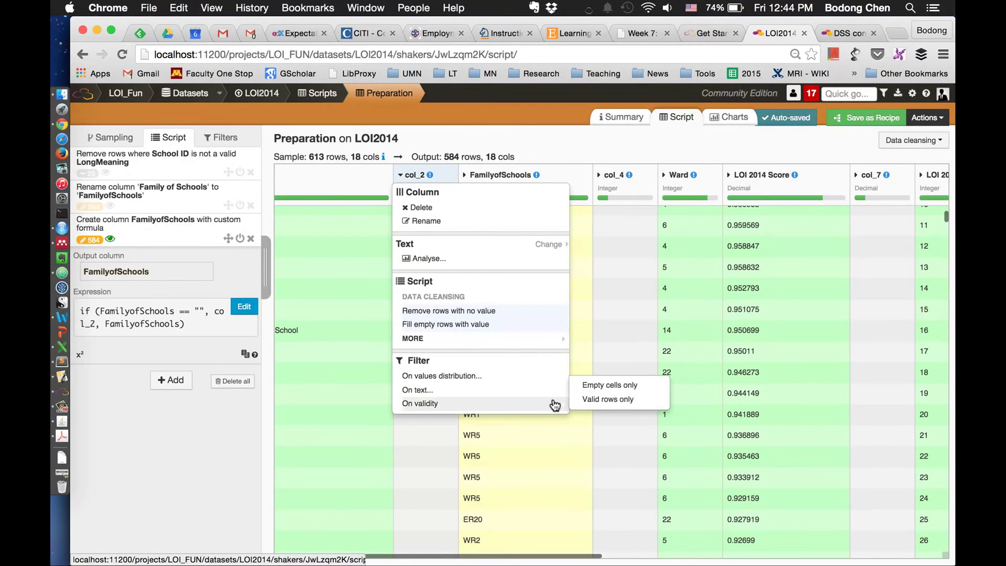
pyautogui.click(596, 398)
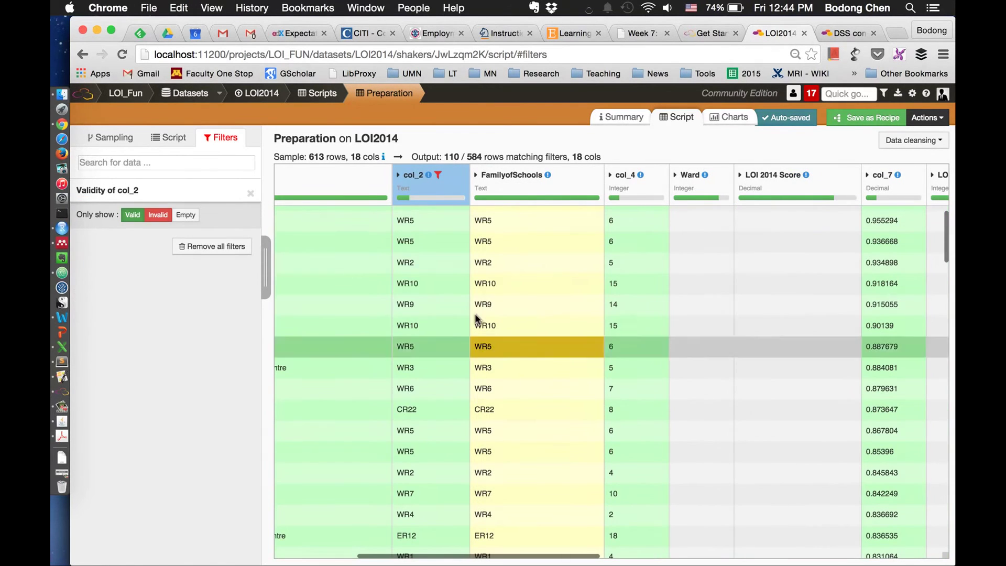
pyautogui.scroll(1, 428, 253)
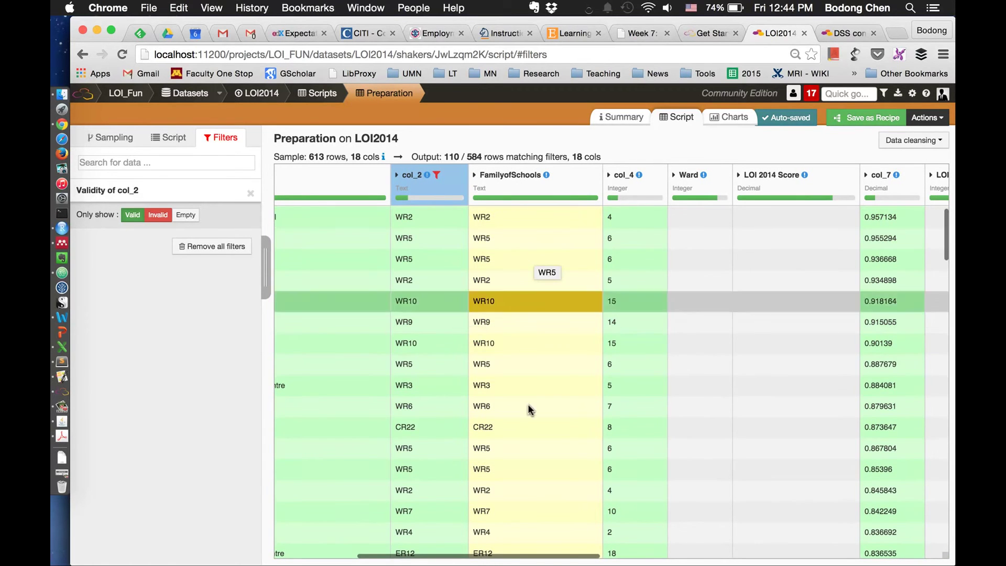
# Clear the validity filter on col_2 and delete the col_2 column.
pyautogui.scroll(-10, 530, 487)
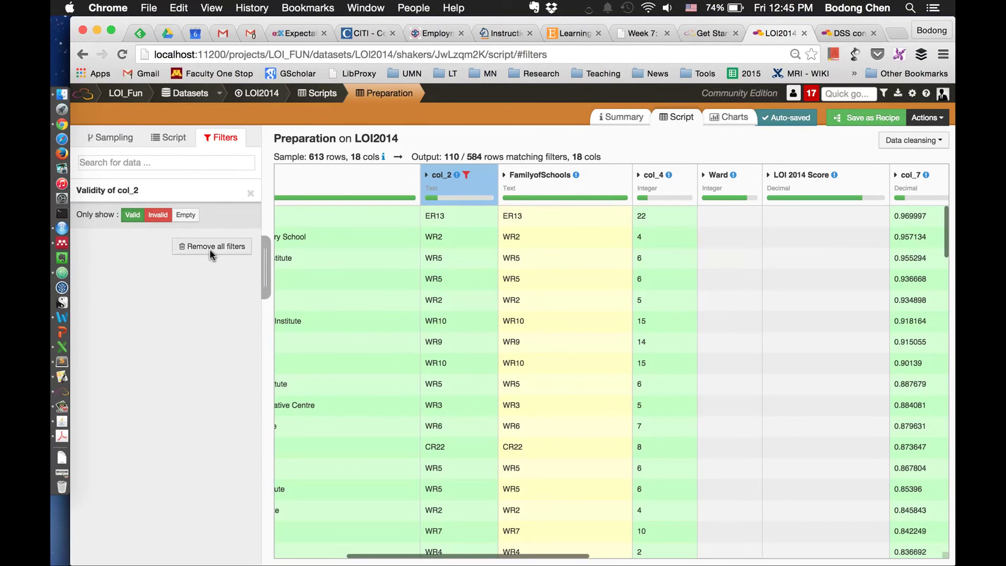
pyautogui.click(466, 176)
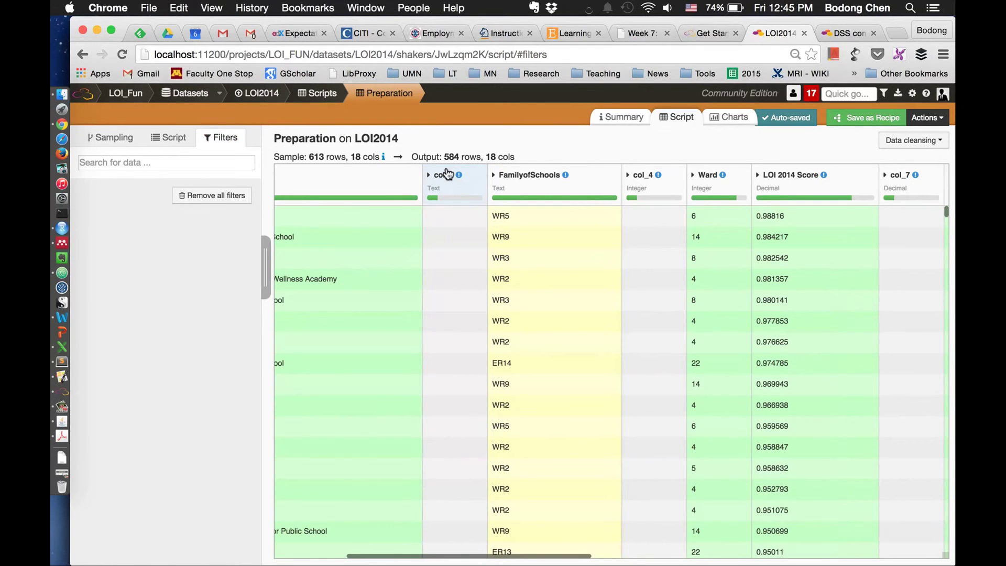
pyautogui.click(444, 174)
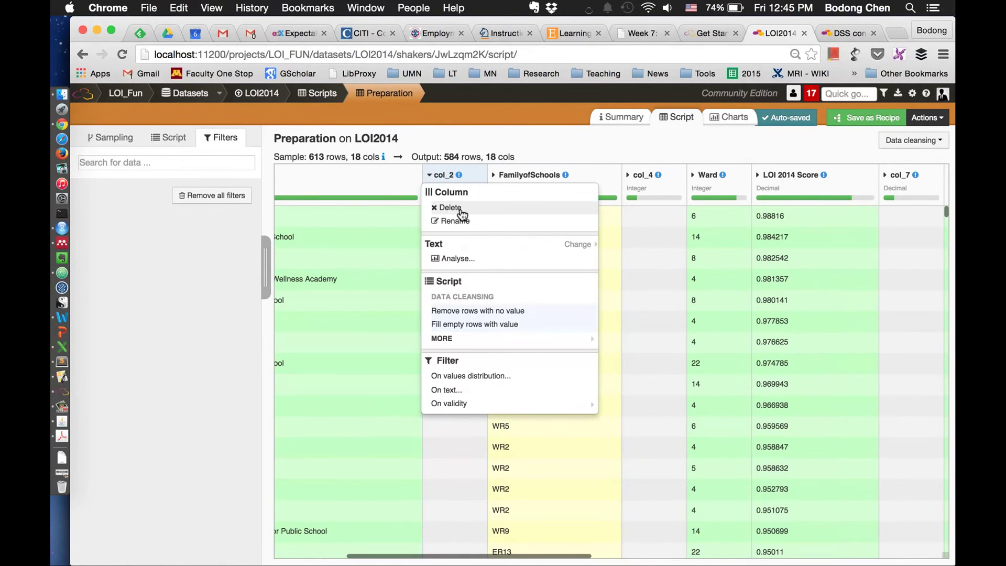
pyautogui.click(461, 209)
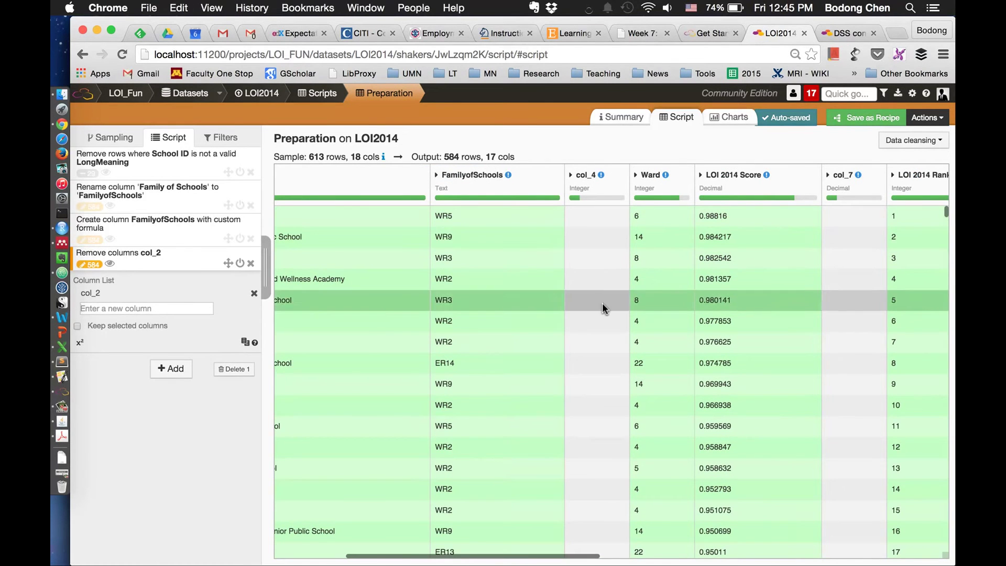
# Examine the remaining columns of the cleaned data and review all the preparation steps in the script.
pyautogui.hscroll(10, 503, 558)
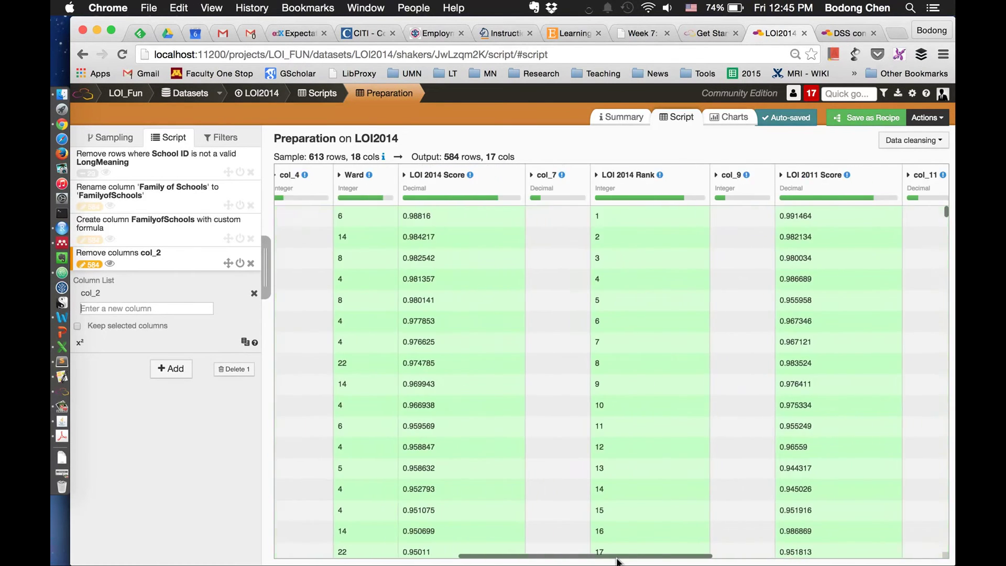
pyautogui.moveTo(702, 558); pyautogui.dragTo(577, 558)
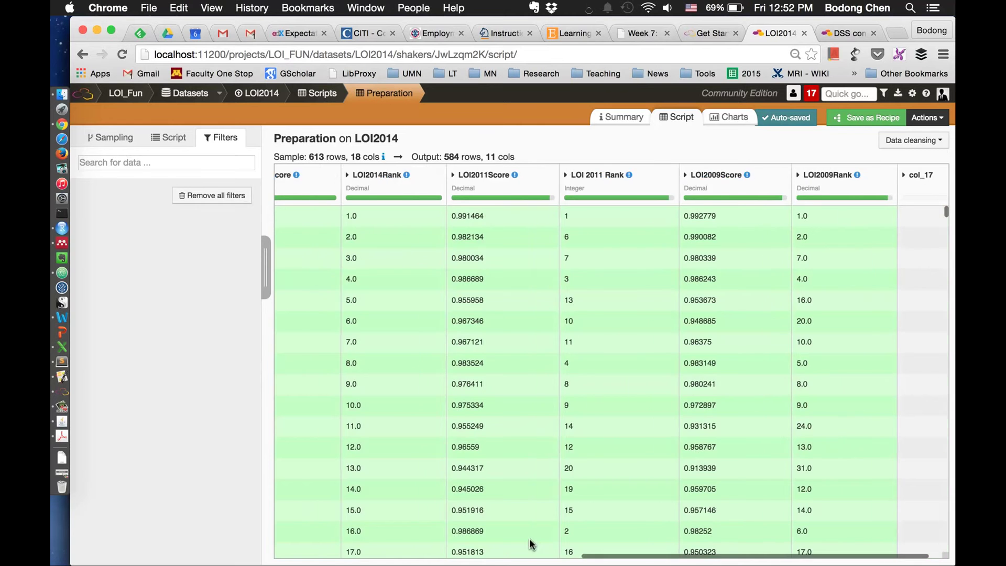
pyautogui.hscroll(-10, 533, 540)
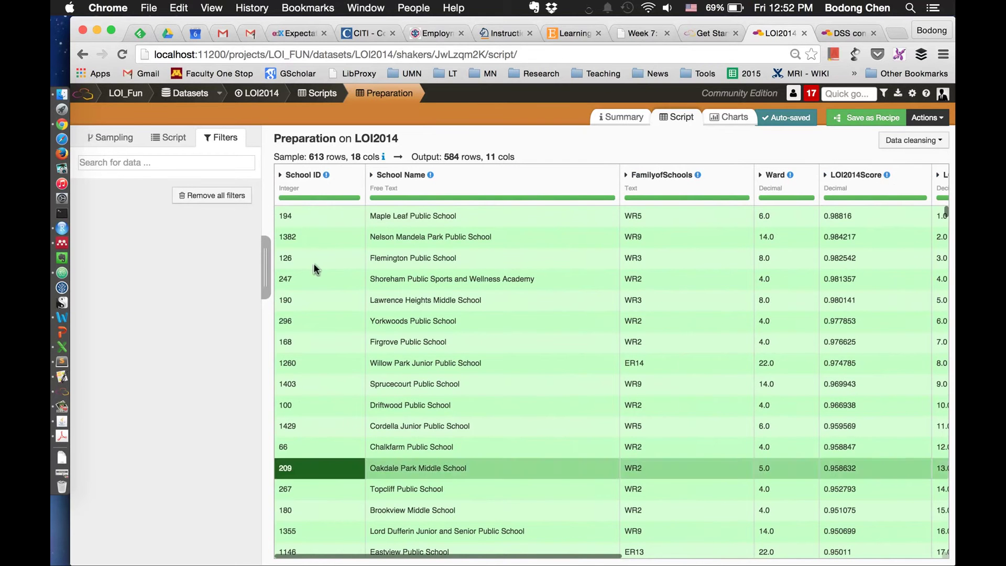
pyautogui.click(157, 138)
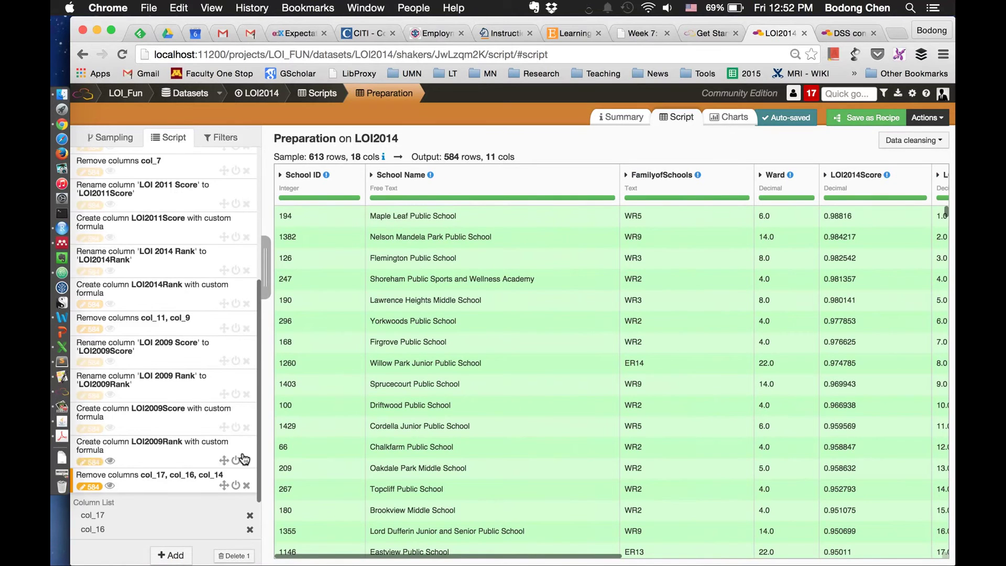
pyautogui.scroll(-2, 213, 424)
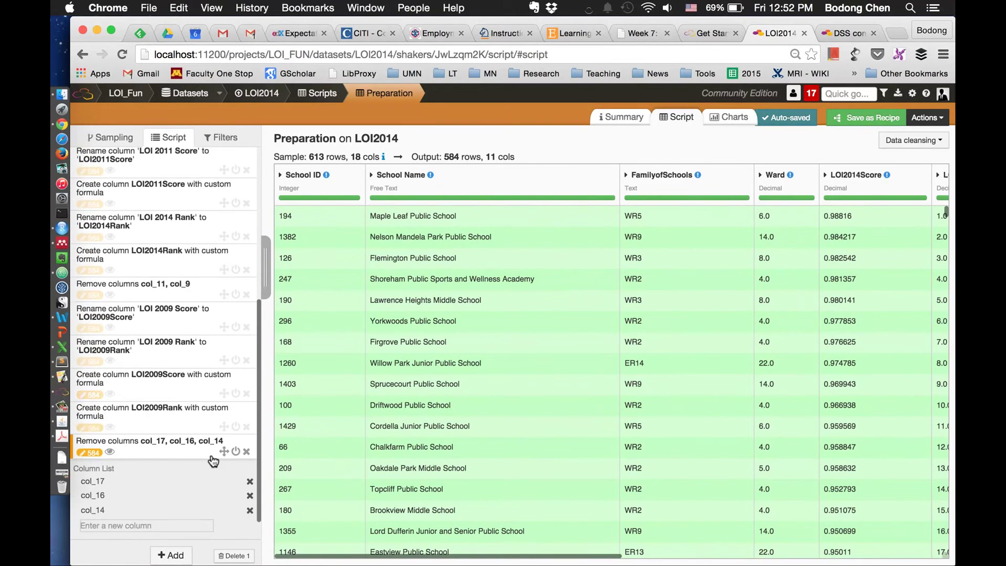
pyautogui.scroll(5, 212, 453)
pyautogui.scroll(2, 212, 453)
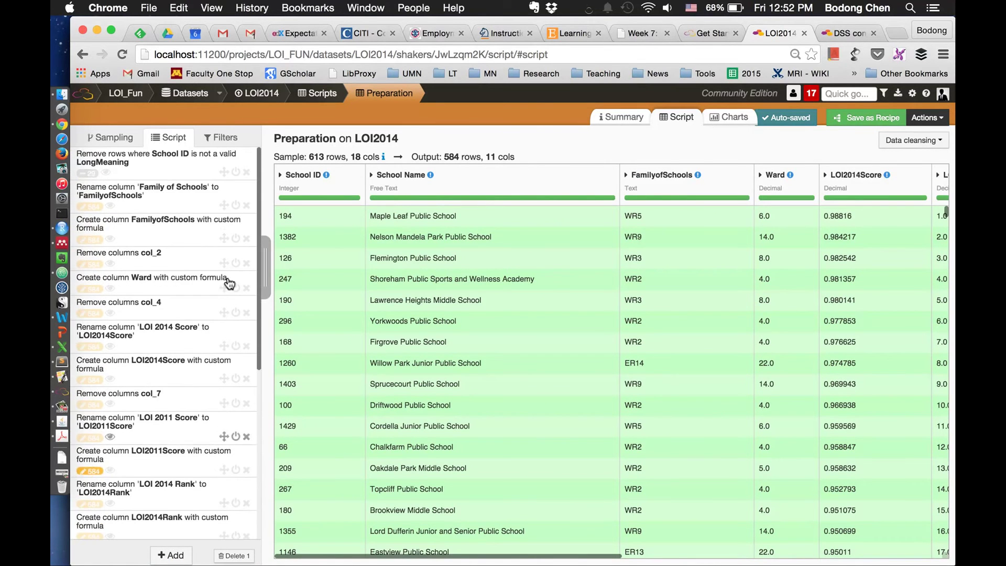
pyautogui.scroll(-2, 152, 356)
pyautogui.scroll(-6, 152, 357)
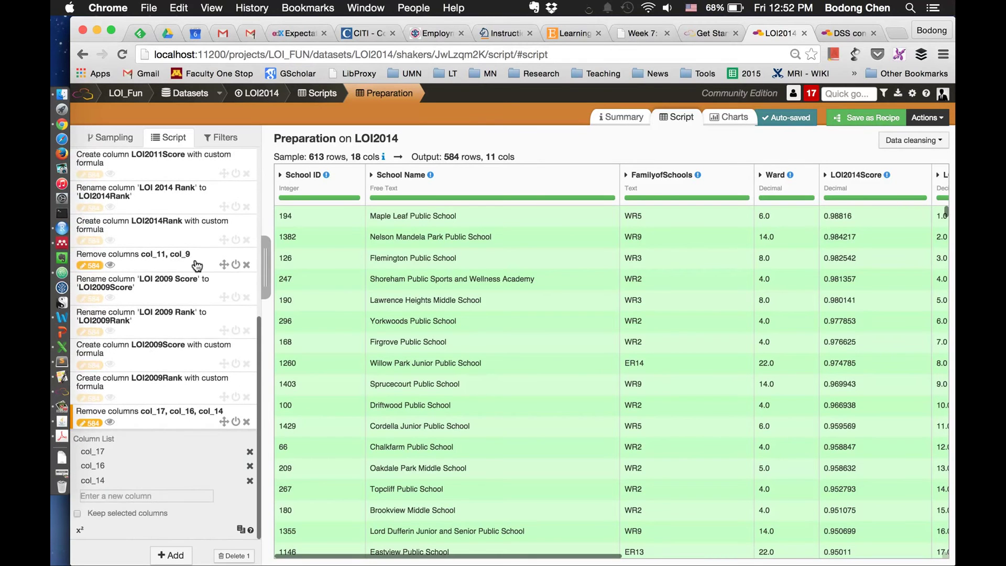
pyautogui.scroll(6, 197, 265)
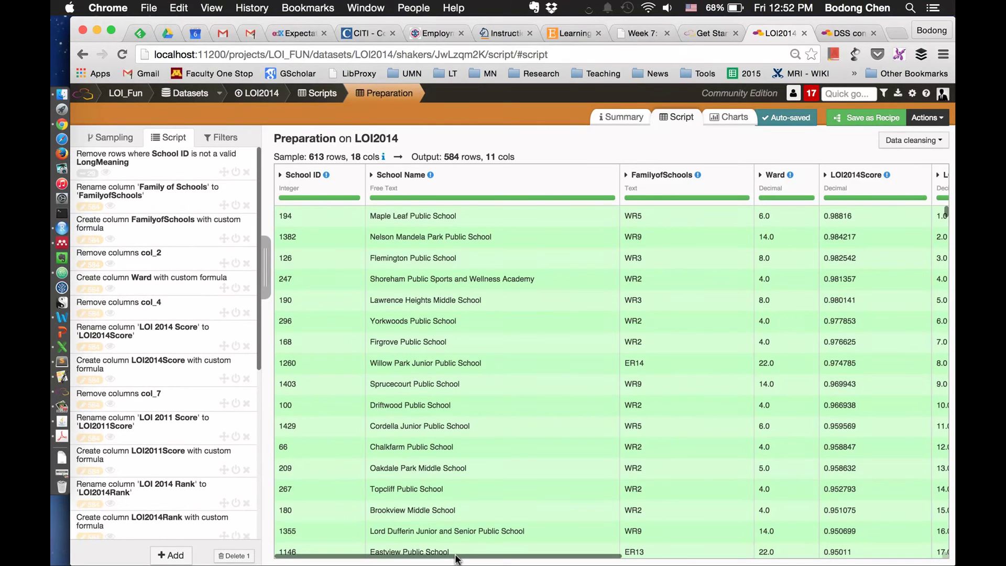
# Move the script step that removes col_11 and col_9 above the LOI2014Rank custom formula step.
pyautogui.moveTo(456, 558); pyautogui.dragTo(377, 512)
pyautogui.scroll(-1, 165, 261)
pyautogui.scroll(-10, 165, 260)
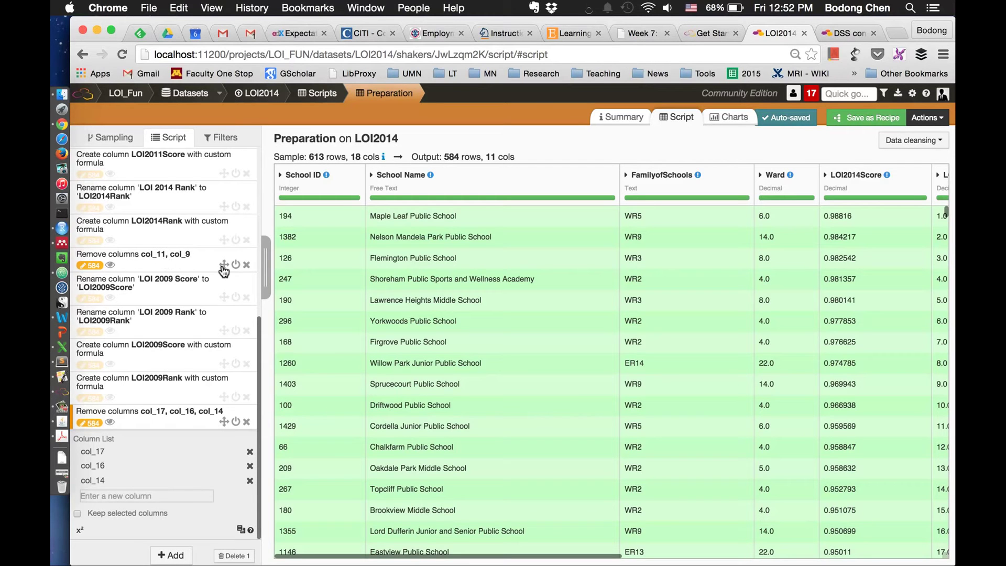
pyautogui.moveTo(225, 268)
pyautogui.mouseDown()
pyautogui.moveTo(222, 213)
pyautogui.moveTo(223, 255)
pyautogui.mouseUp()
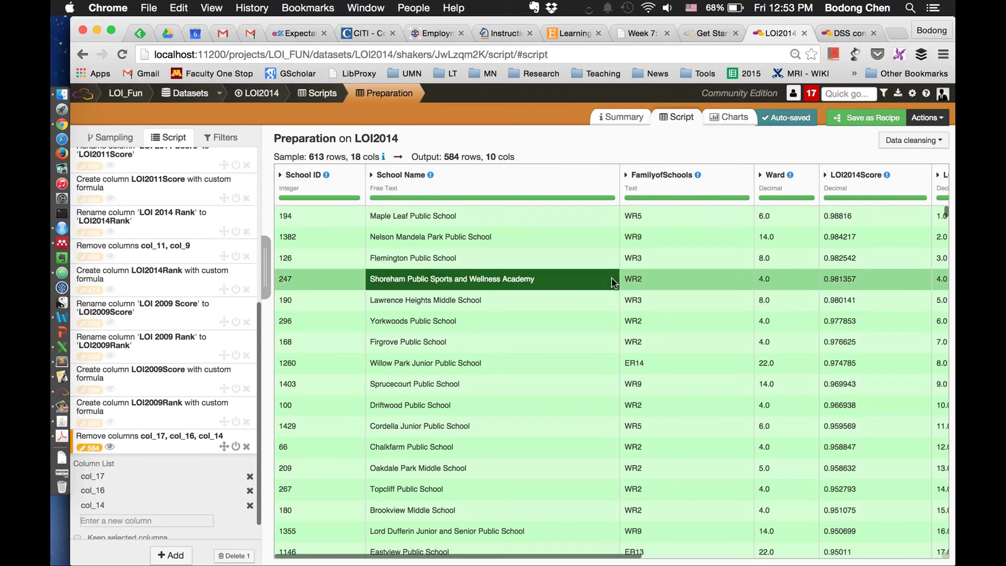
# Save the script as a recipe with output dataset LOI2014_prepared, including building the newly created dataset.
pyautogui.click(856, 119)
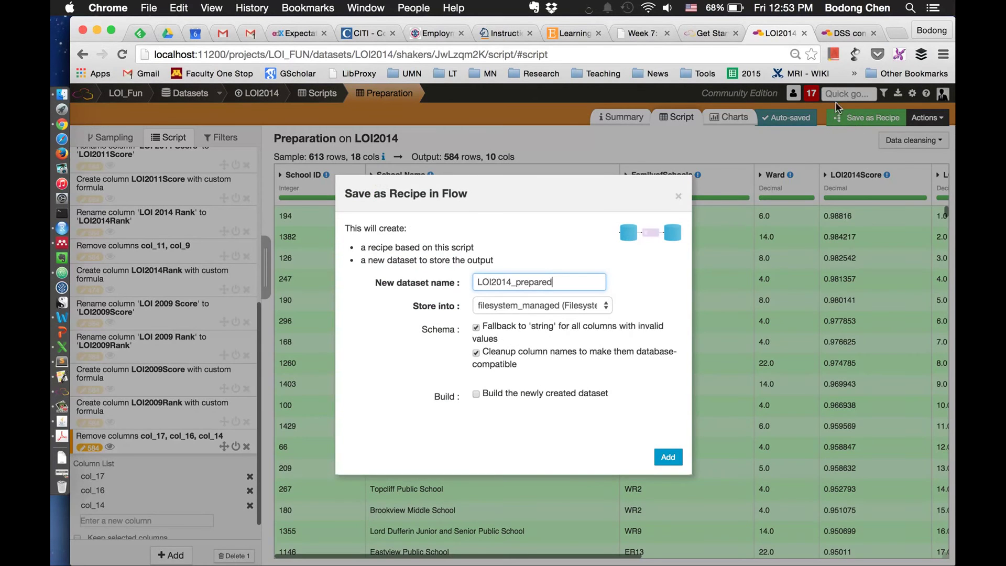
pyautogui.click(476, 395)
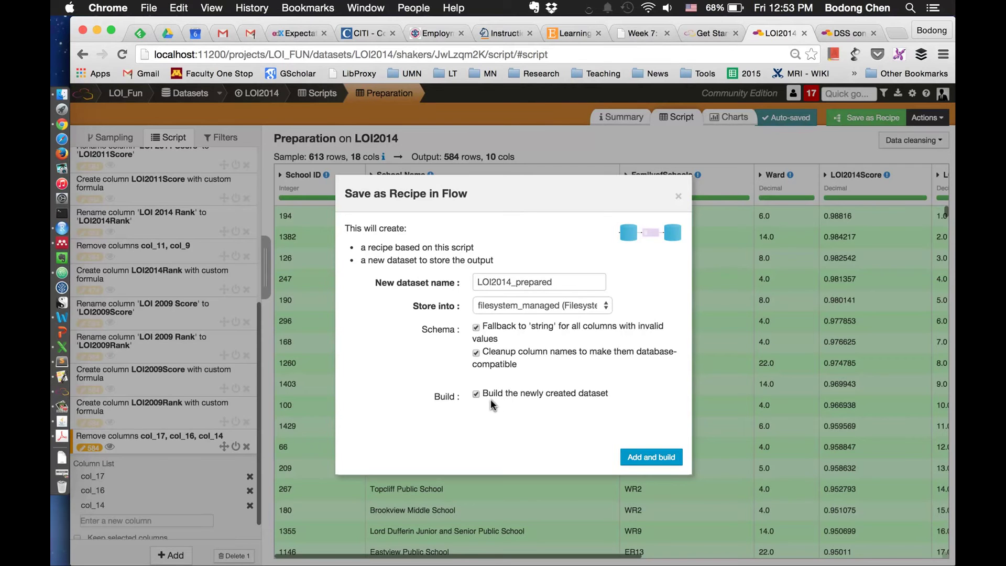
pyautogui.click(653, 459)
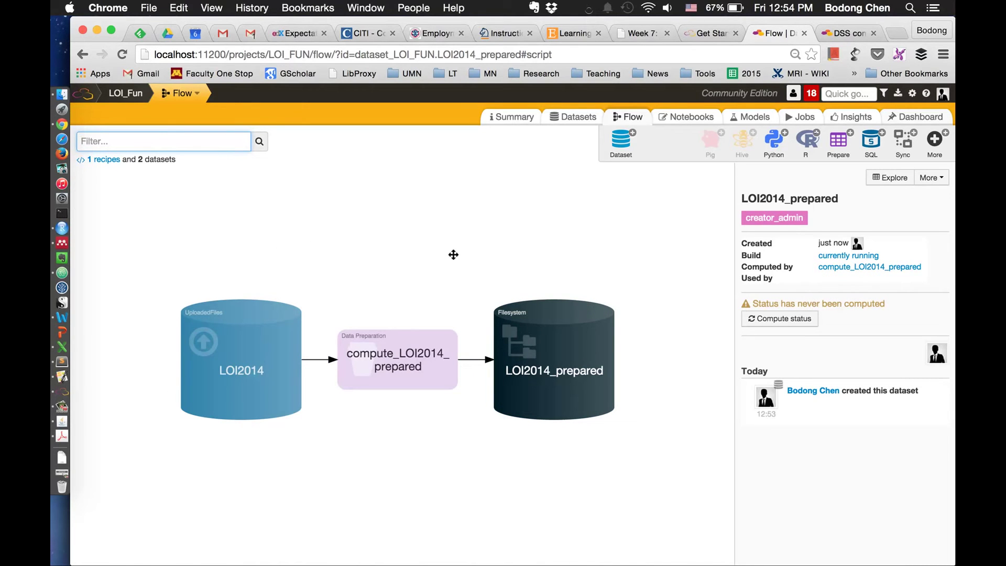
# Start a new uploaded-files dataset from the project's datasets list and open the file chooser.
pyautogui.click(198, 99)
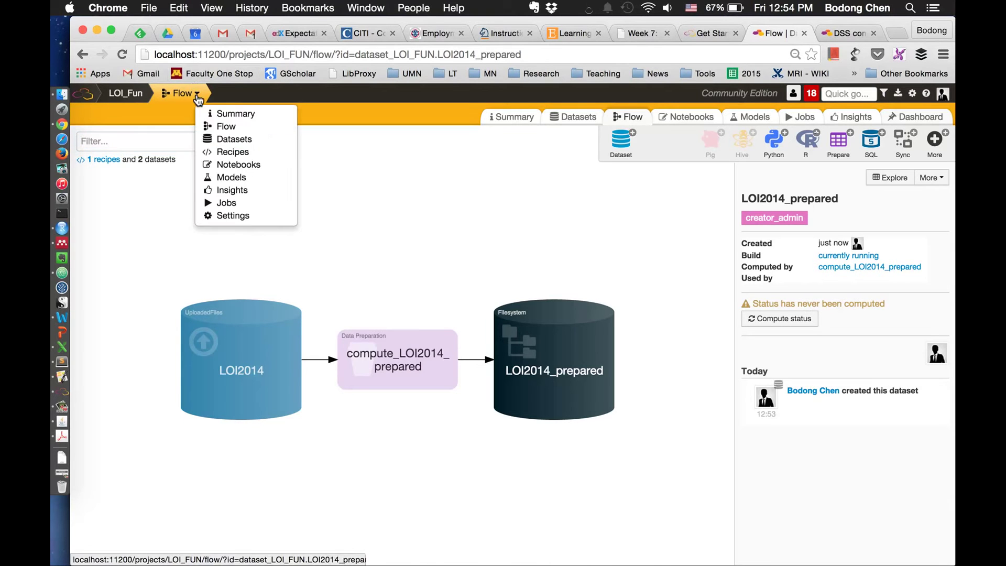
pyautogui.click(227, 138)
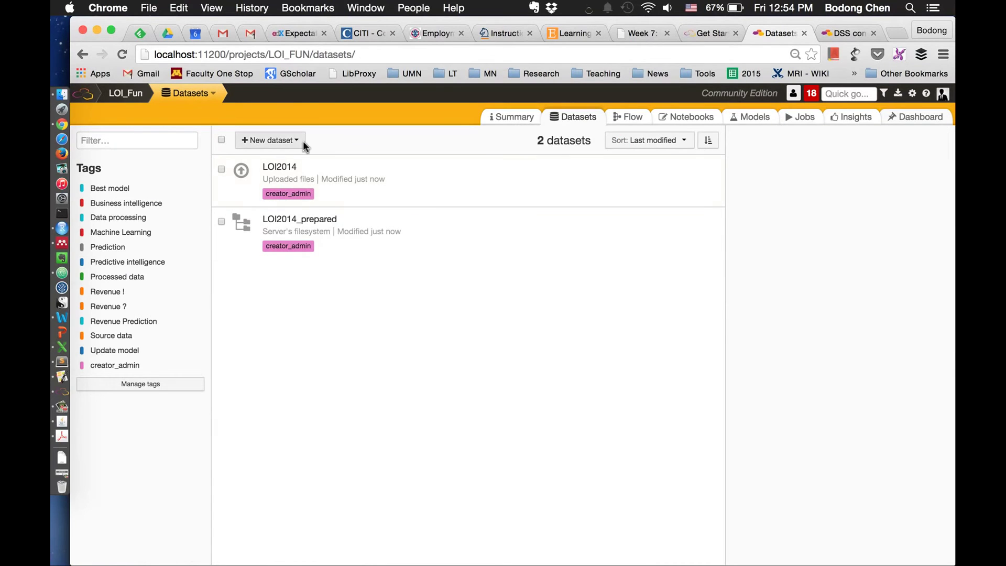
pyautogui.click(270, 140)
pyautogui.click(287, 159)
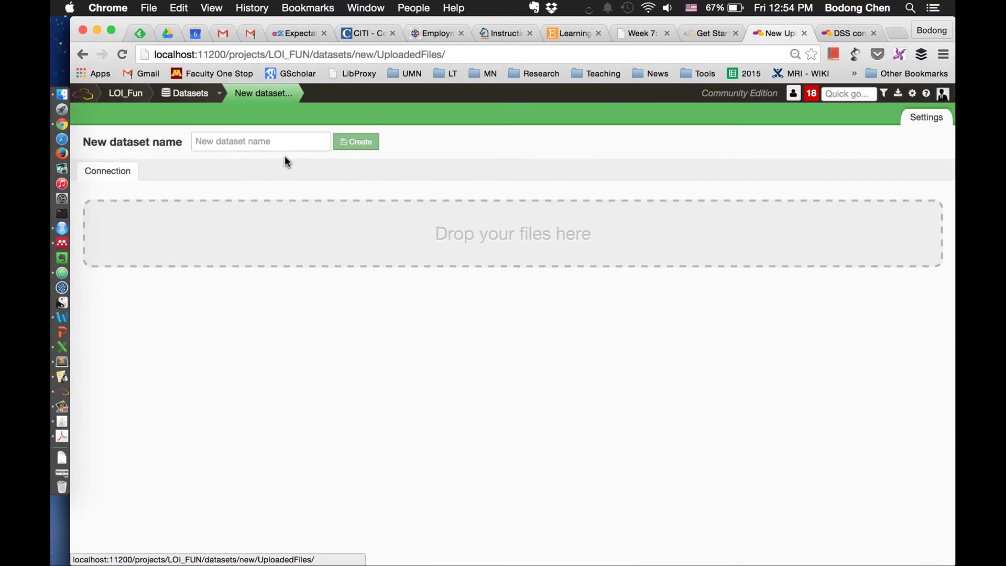
pyautogui.click(489, 249)
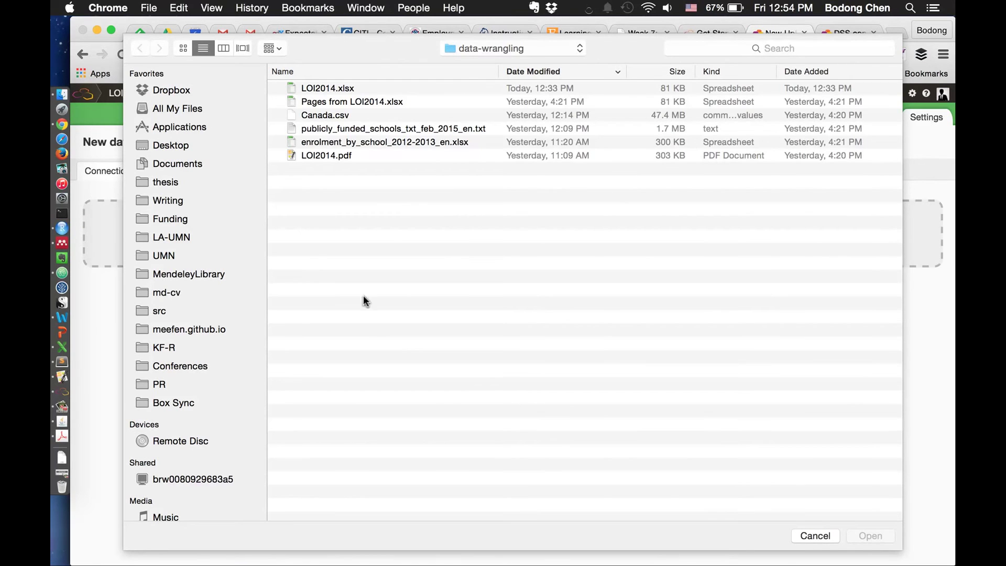
# Switch to the RStudio presentation, review the slides through Visualize, and return to Dataiku in Chrome.
pyautogui.click(62, 227)
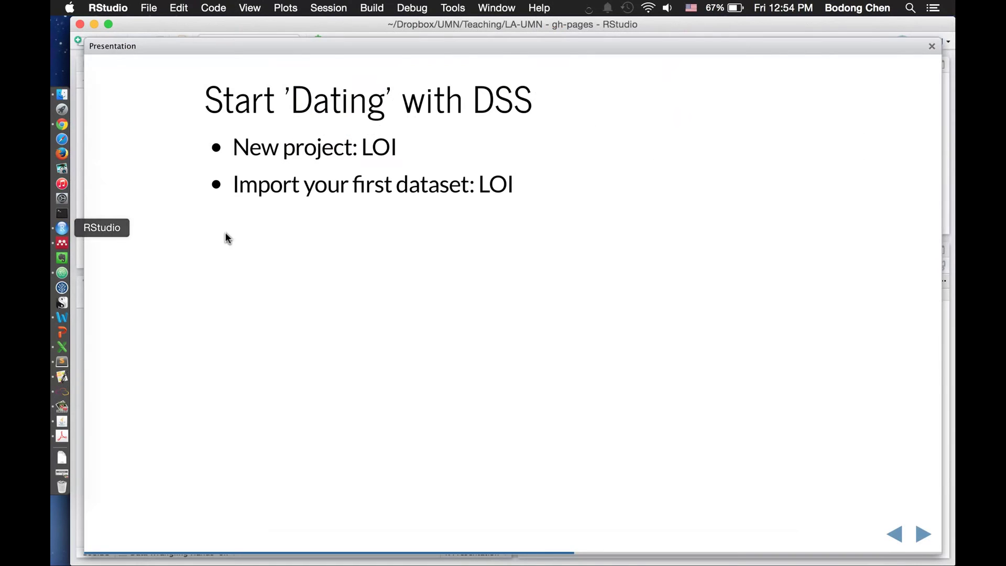
pyautogui.press('Right')
pyautogui.press('Right')
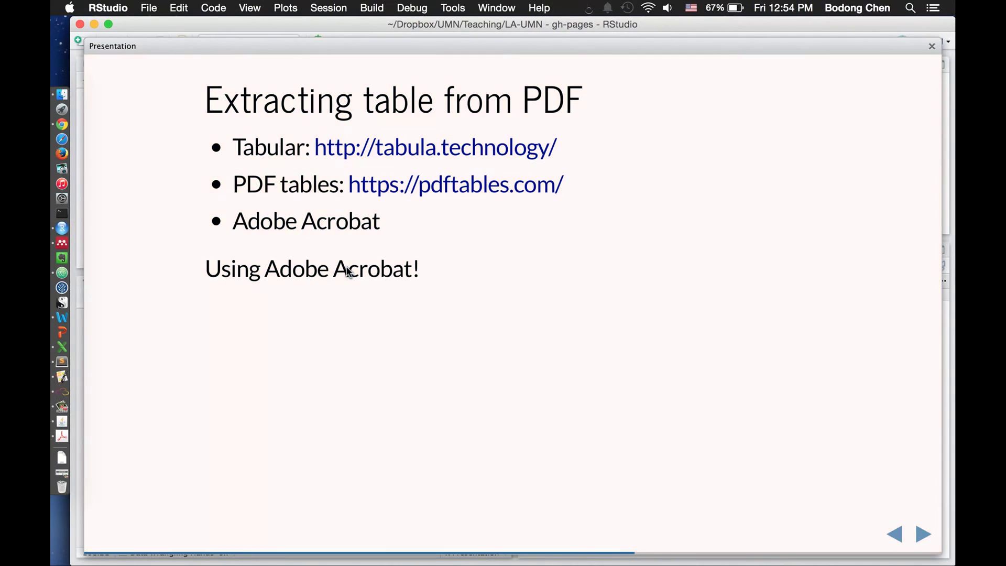
pyautogui.press('Right')
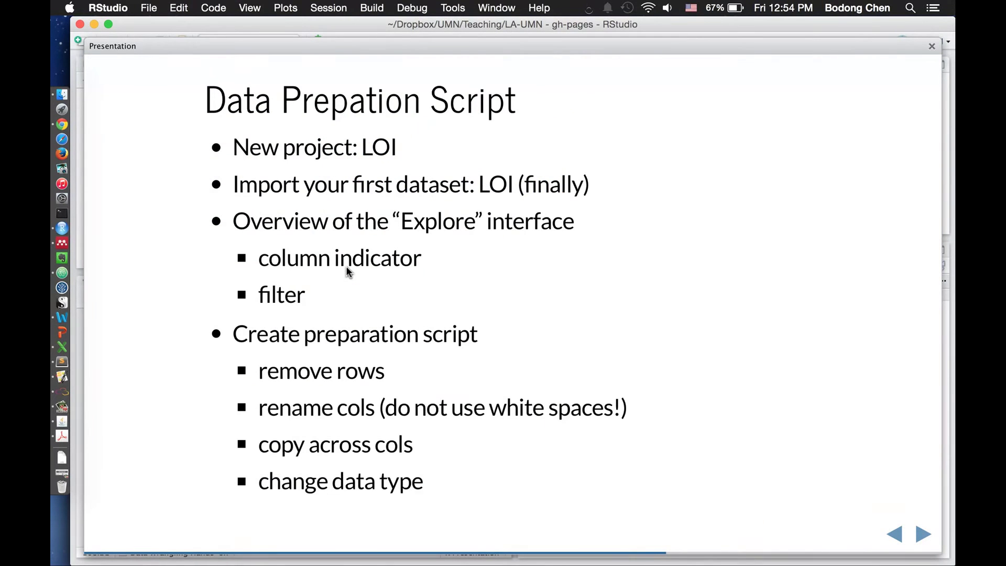
pyautogui.press('Right')
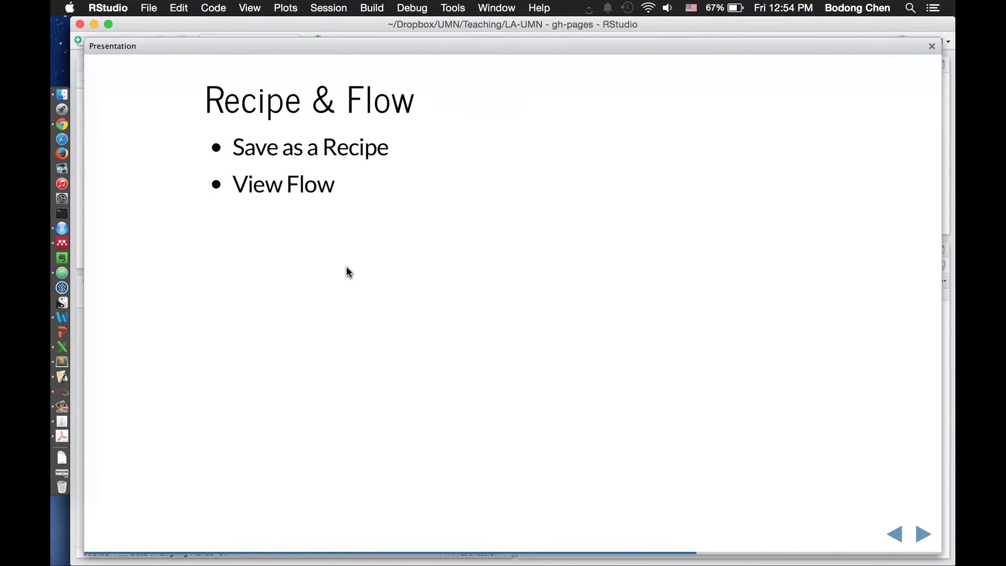
pyautogui.press('Right')
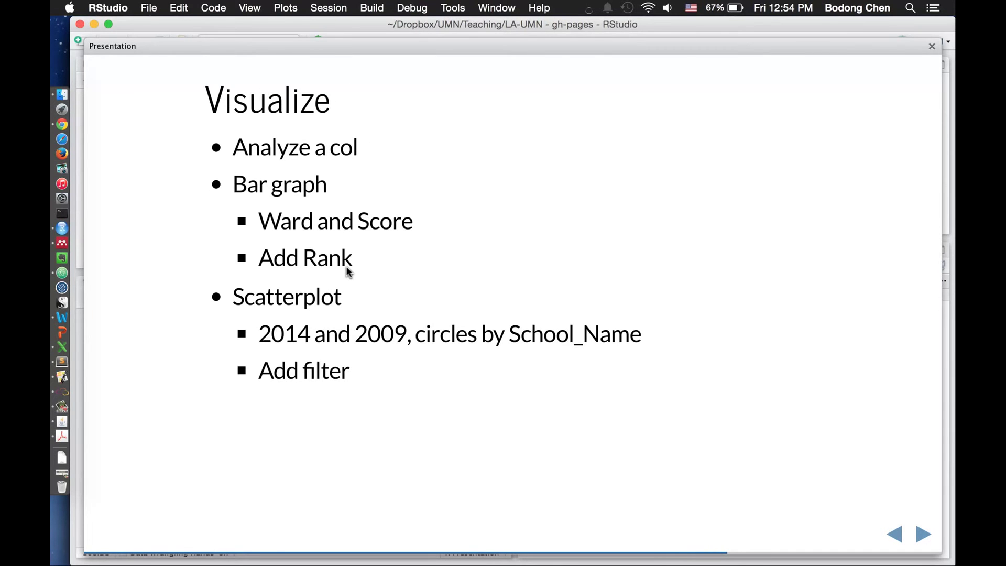
pyautogui.press('super+Tab')
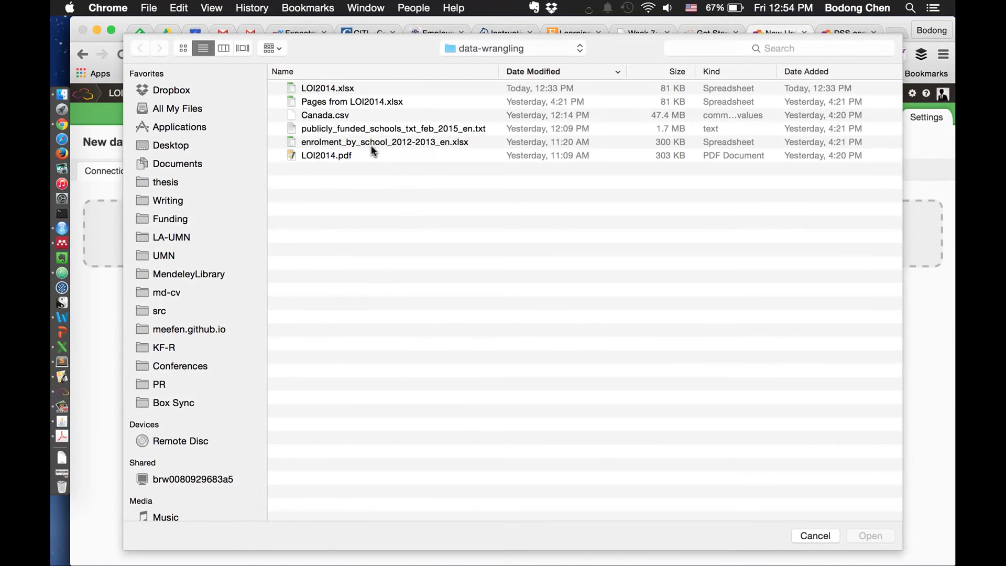
# Upload publicly_funded_schools_txt_feb_2015_en.txt as the source file and open its data preview.
pyautogui.click(388, 130)
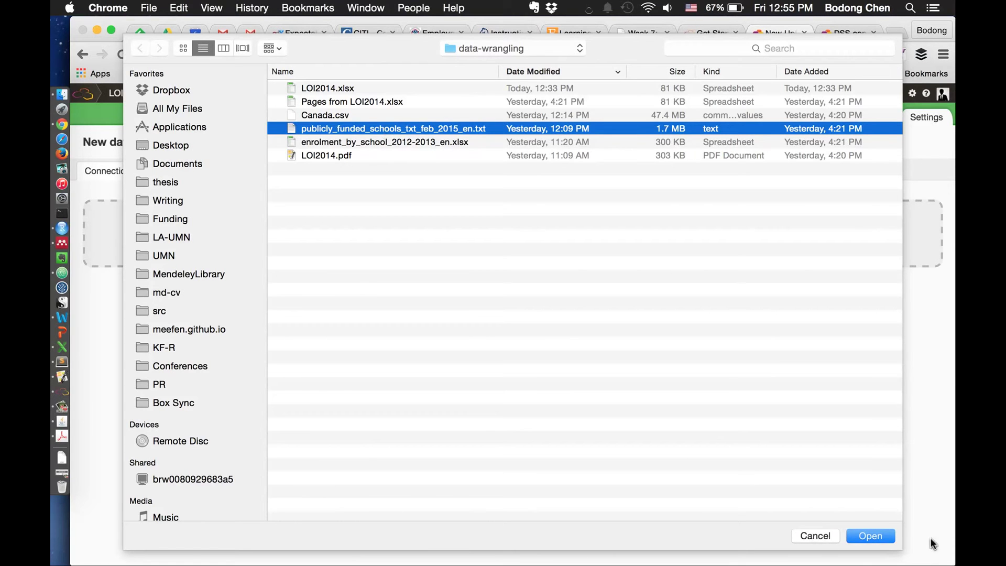
pyautogui.click(880, 535)
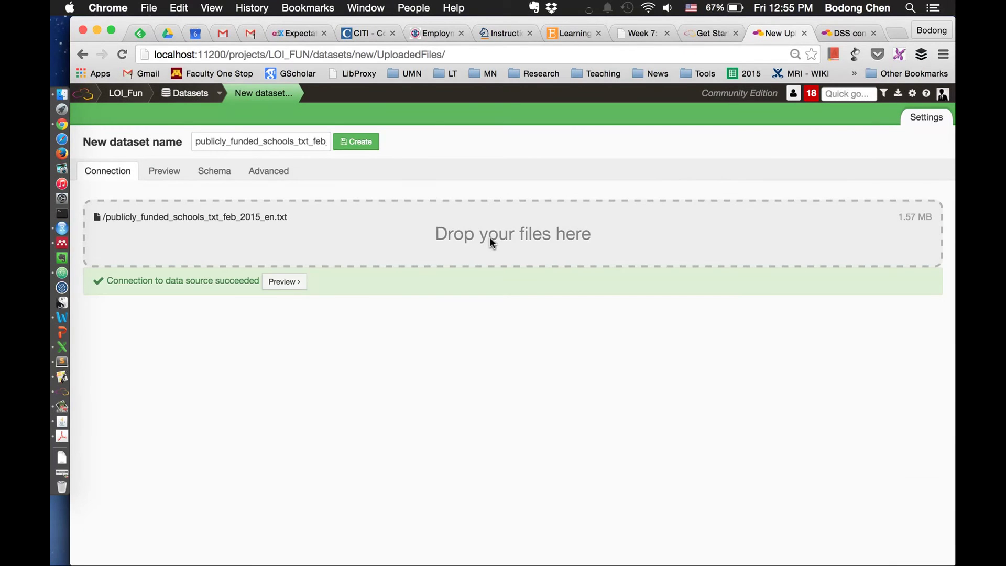
pyautogui.click(294, 283)
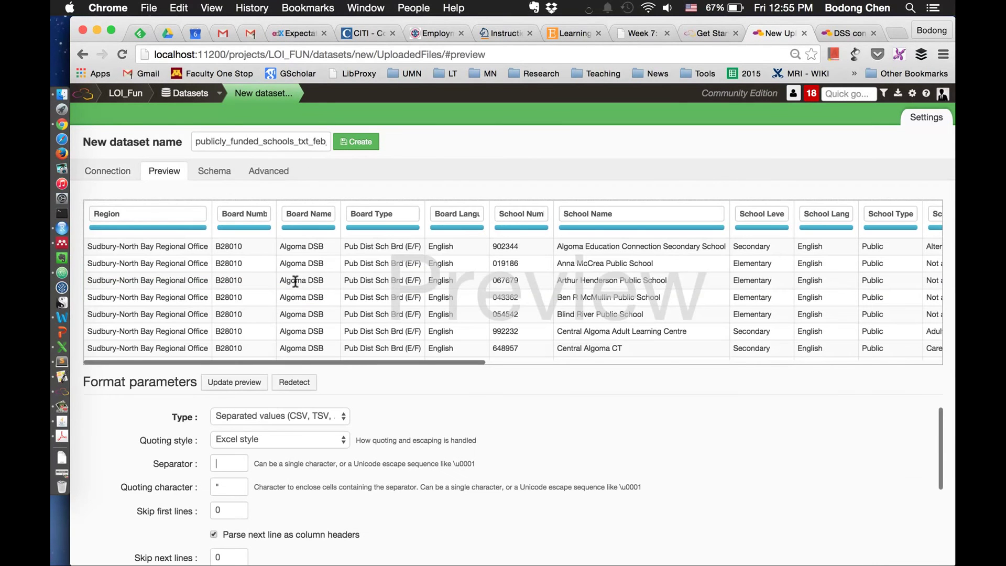
# Check the previewed rows and columns of the publicly funded schools file and create the dataset.
pyautogui.moveTo(341, 364); pyautogui.dragTo(438, 297)
pyautogui.click(439, 295)
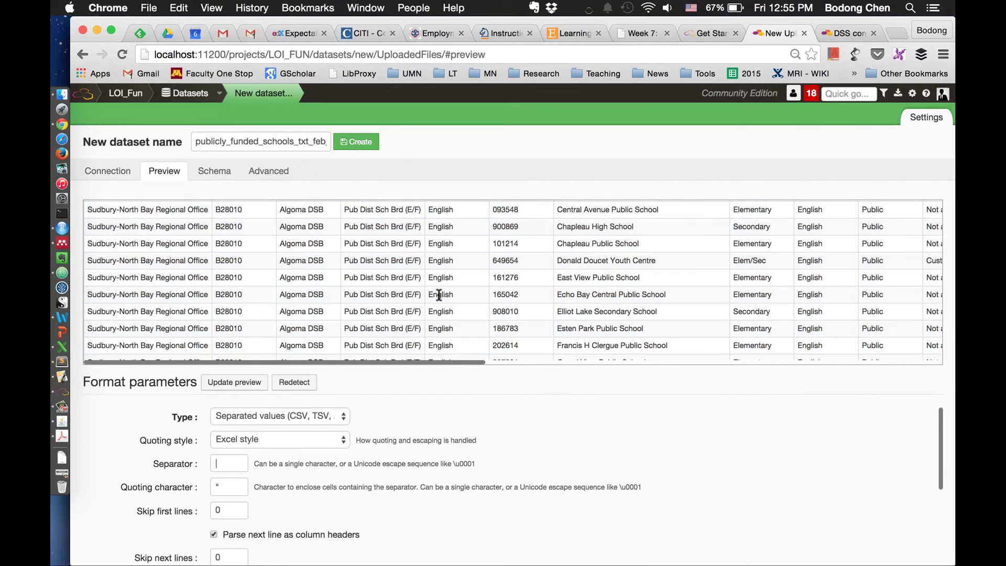
pyautogui.hscroll(1, 392, 292)
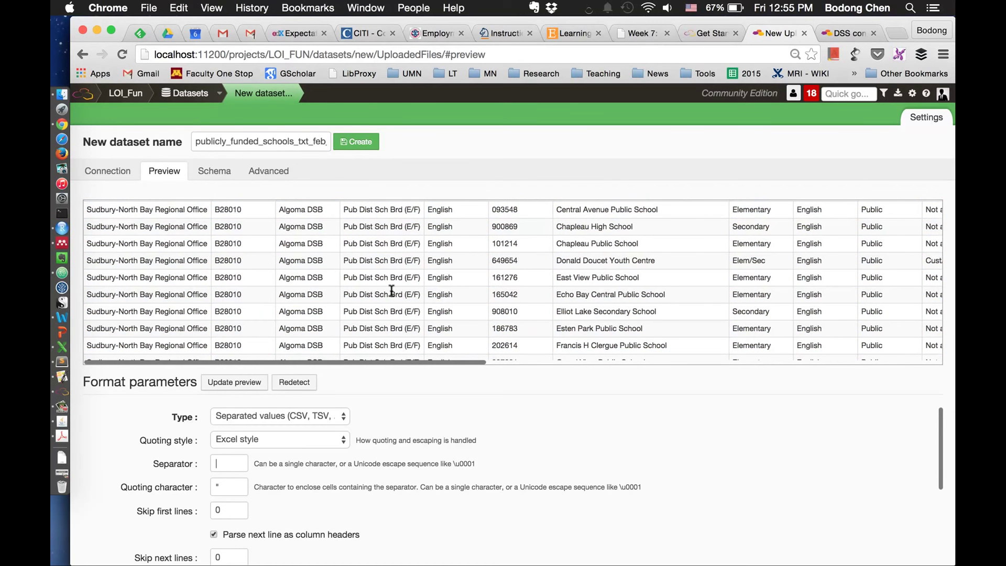
pyautogui.hscroll(-1, 388, 294)
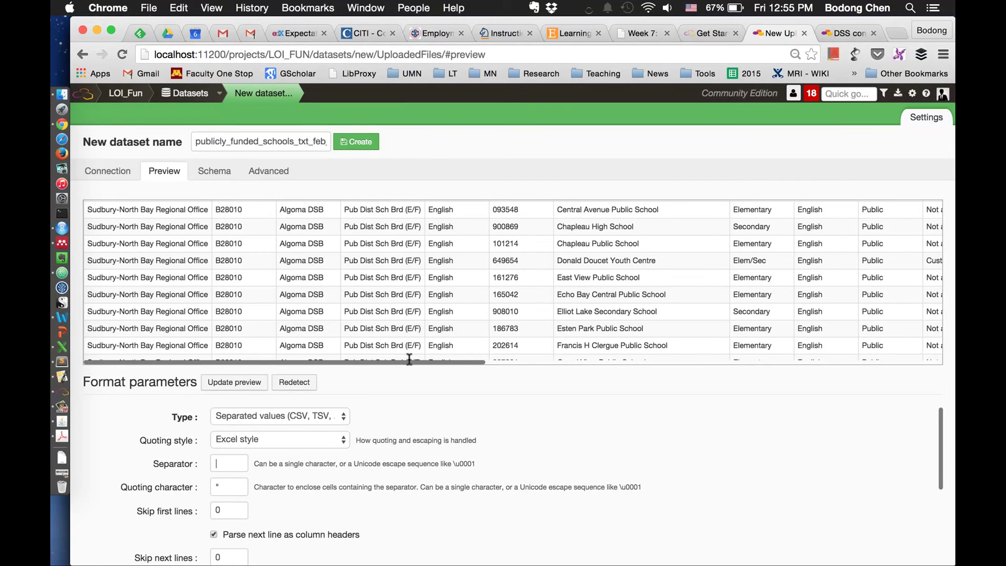
pyautogui.moveTo(411, 362); pyautogui.dragTo(898, 357)
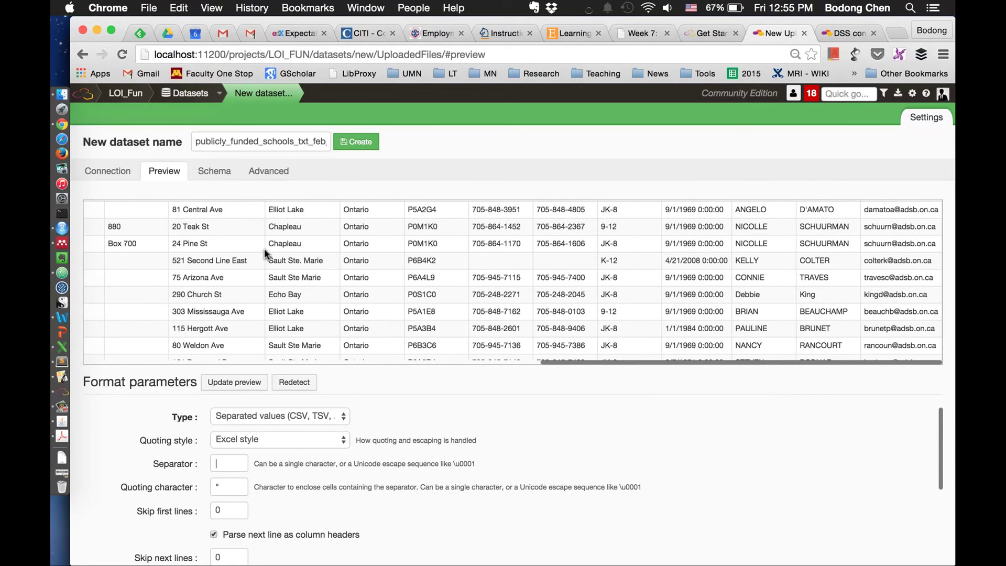
pyautogui.click(354, 142)
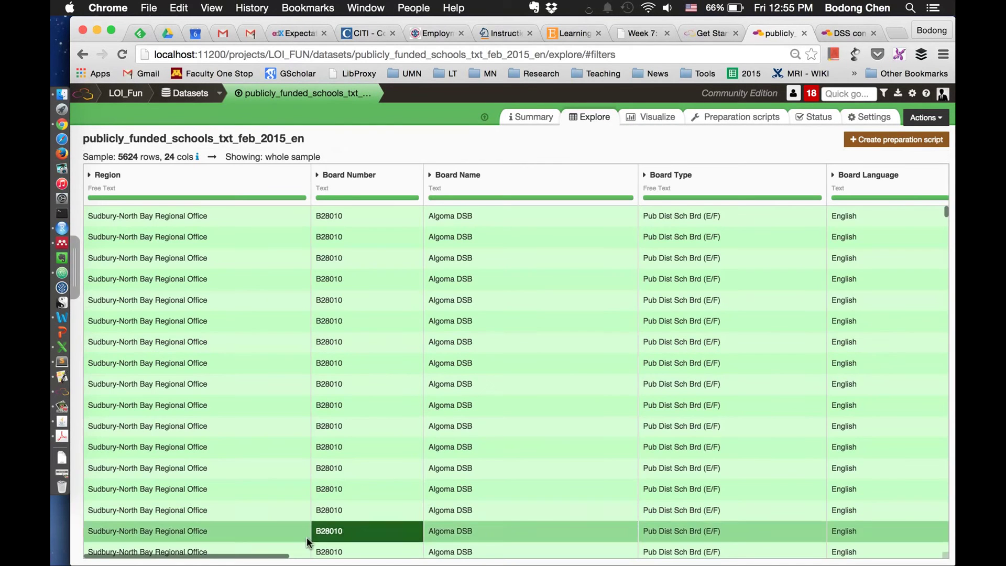
# Examine the columns of the publicly funded schools dataset, from board and school details through address, phone and opening date.
pyautogui.moveTo(274, 555); pyautogui.dragTo(645, 560)
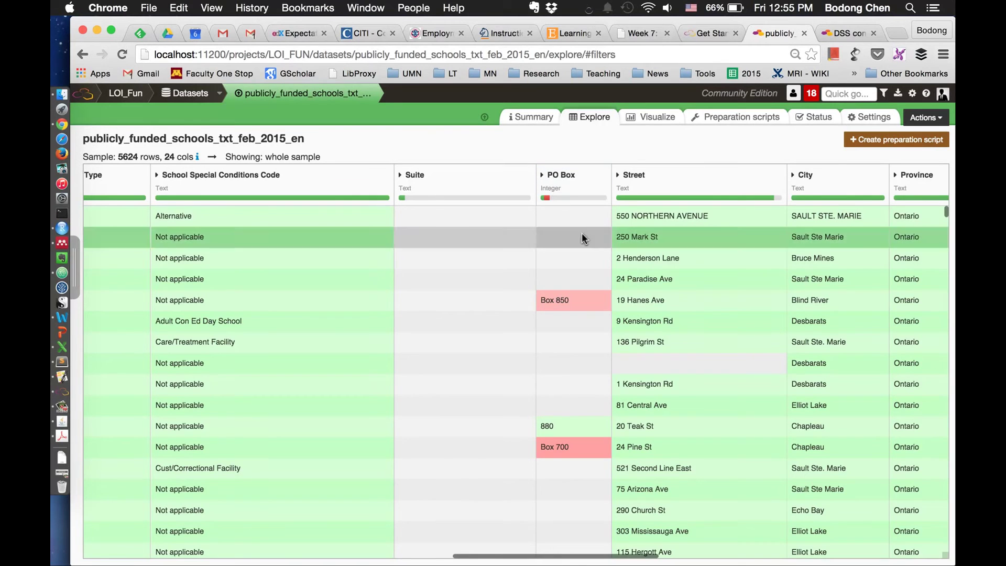
pyautogui.moveTo(573, 558); pyautogui.dragTo(634, 559)
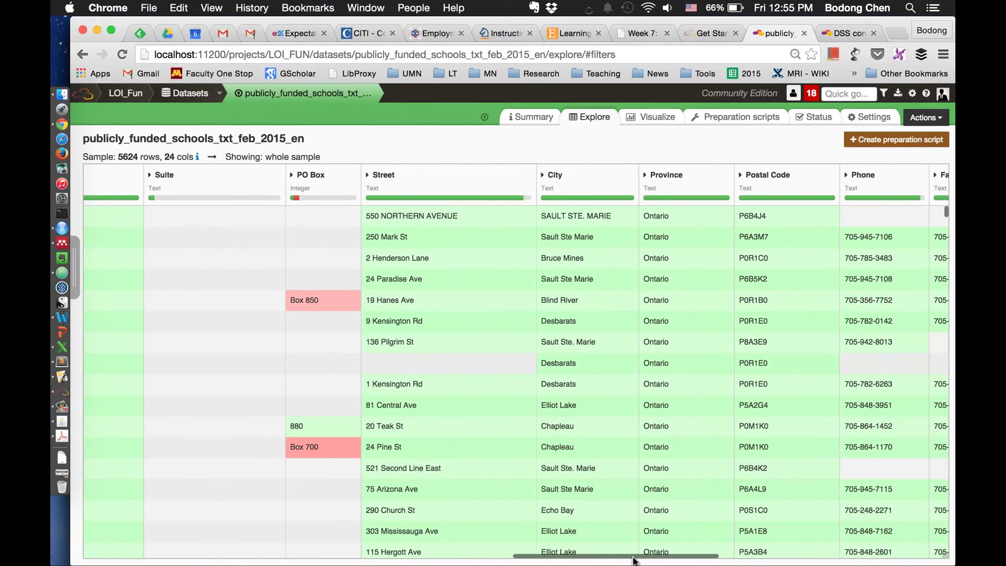
pyautogui.moveTo(633, 560); pyautogui.dragTo(699, 556)
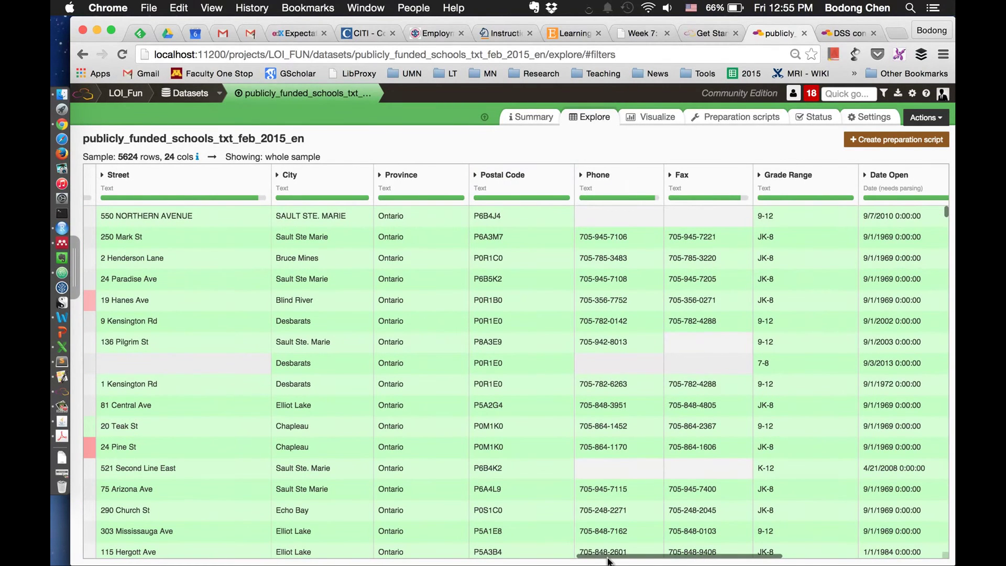
pyautogui.moveTo(610, 560); pyautogui.dragTo(62, 495)
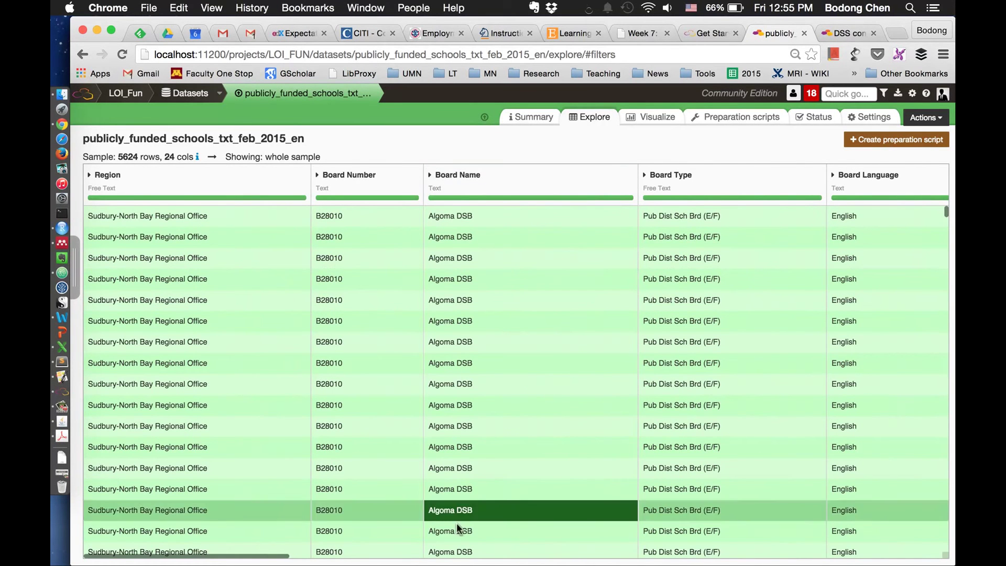
pyautogui.moveTo(279, 559); pyautogui.dragTo(341, 560)
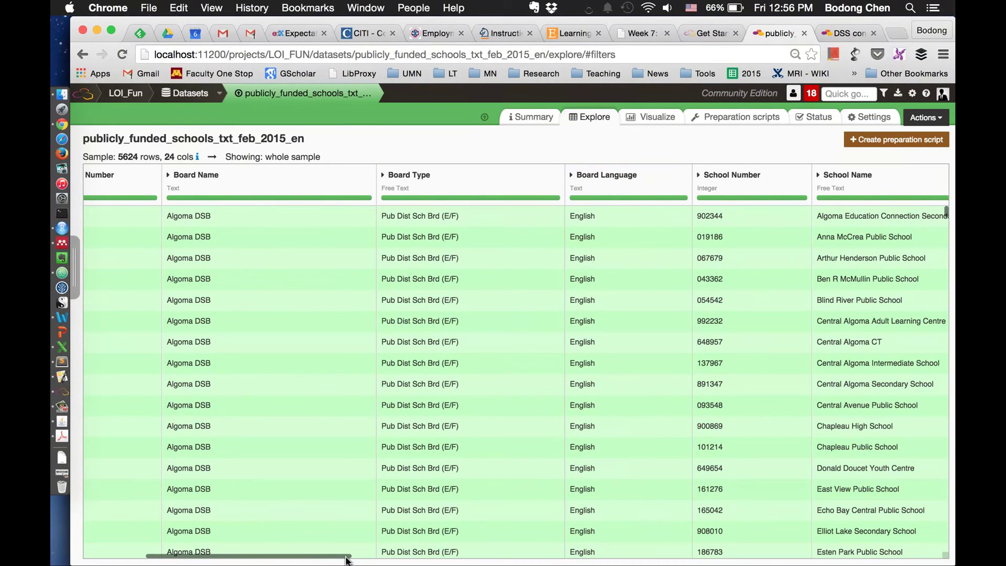
pyautogui.moveTo(350, 559); pyautogui.dragTo(381, 560)
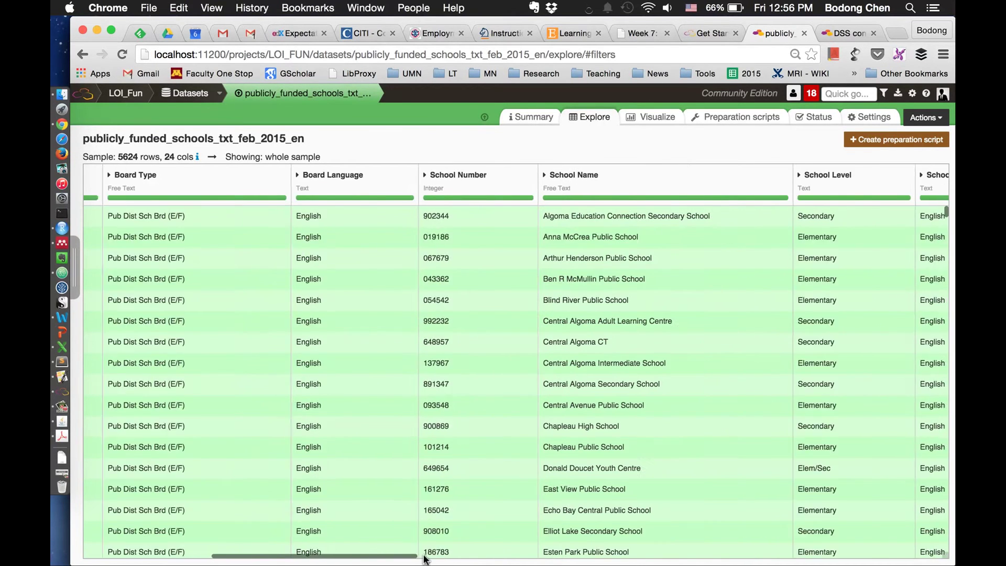
pyautogui.moveTo(378, 560); pyautogui.dragTo(436, 560)
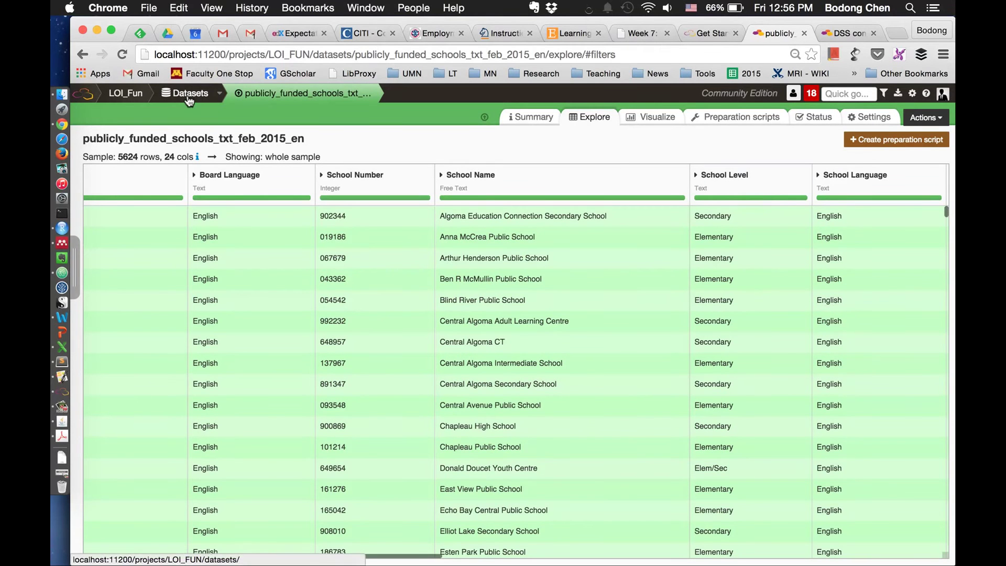
# Create a new uploaded-files dataset from enrolment_by_school_2012-2013_en.xlsx after previewing its data.
pyautogui.click(218, 95)
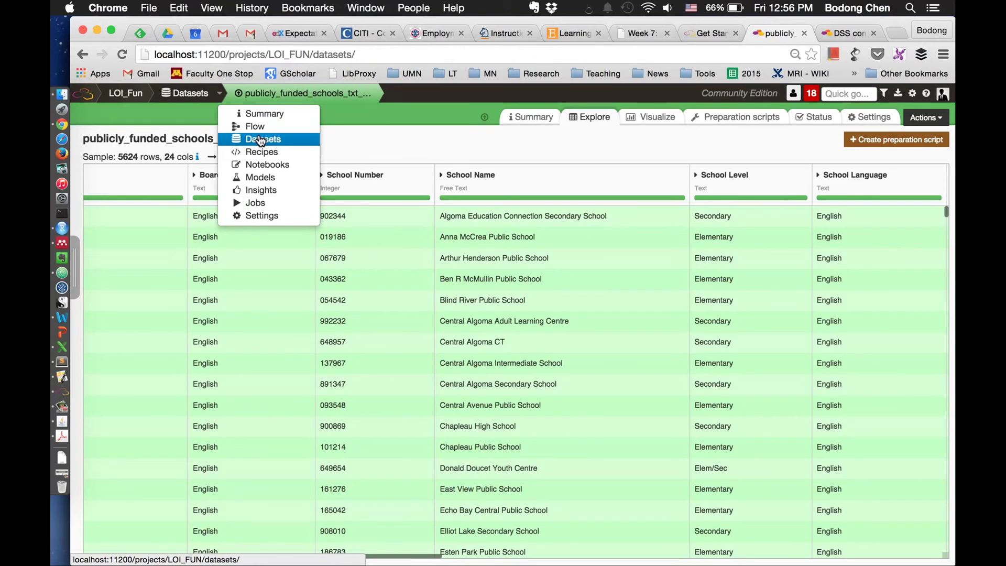
pyautogui.click(261, 139)
pyautogui.click(285, 142)
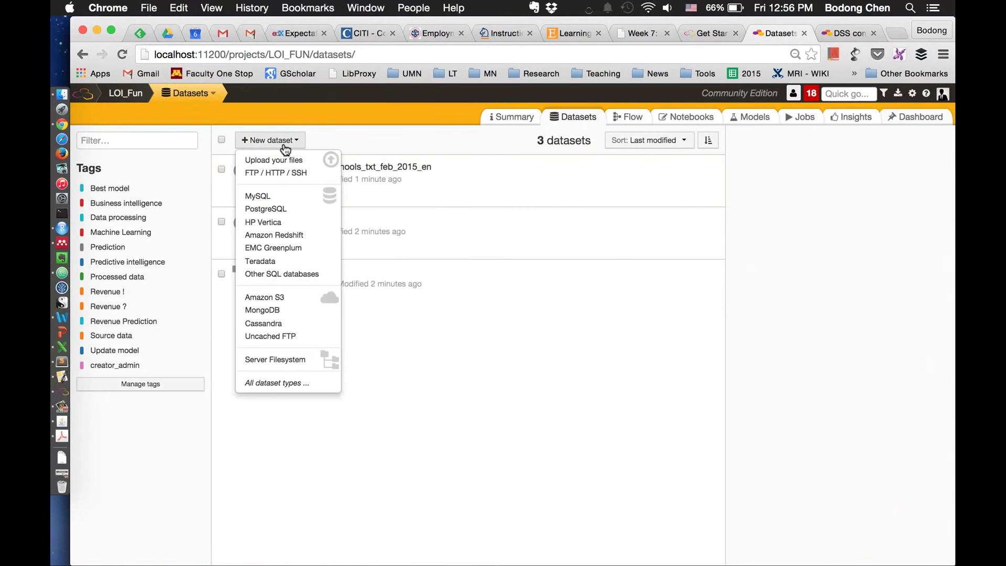
pyautogui.click(294, 160)
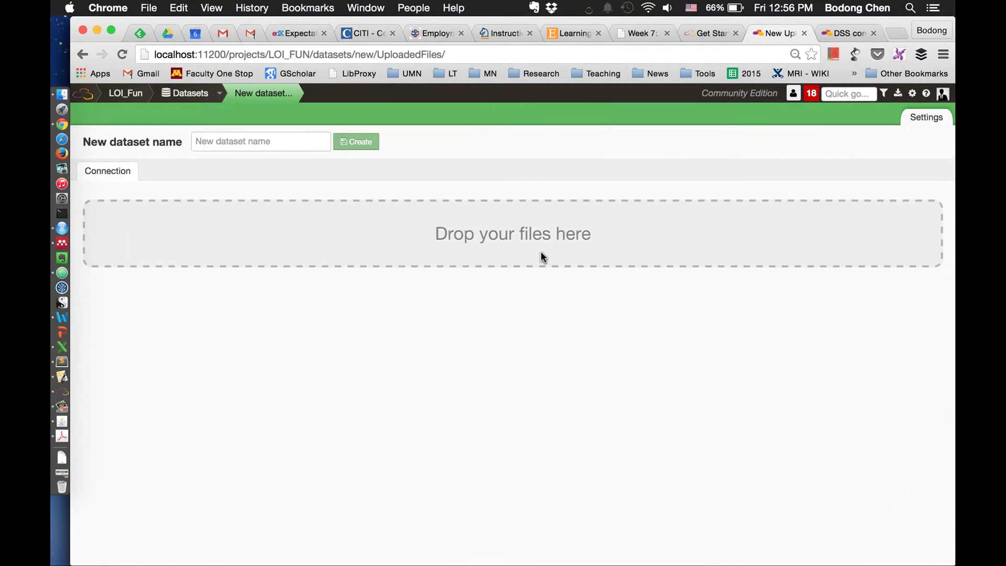
pyautogui.click(541, 252)
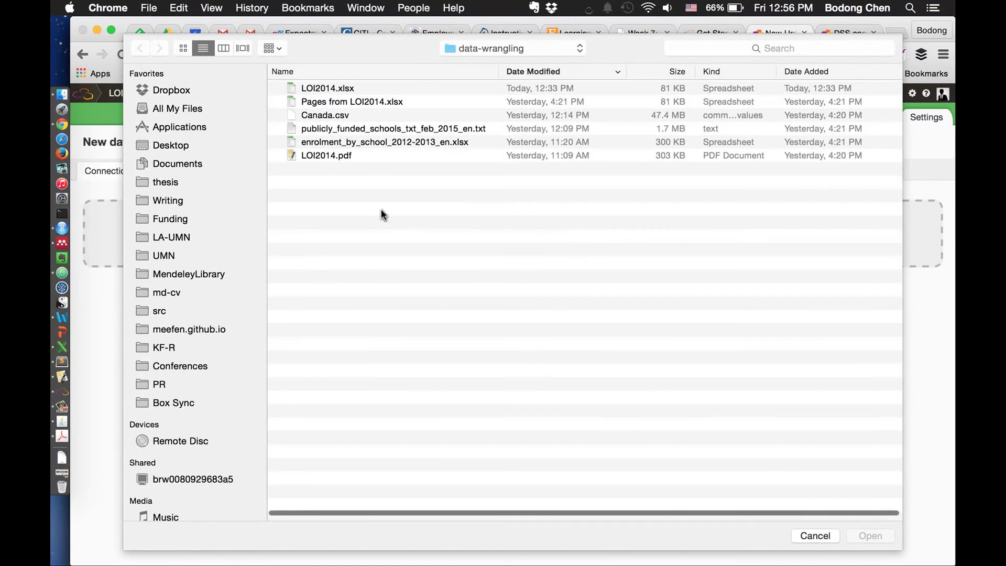
pyautogui.click(329, 145)
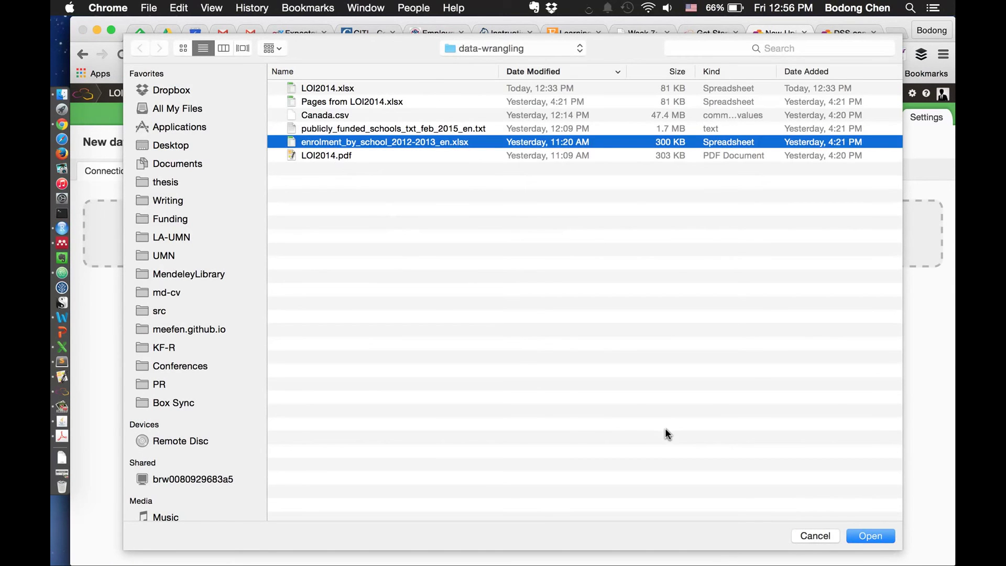
pyautogui.click(851, 537)
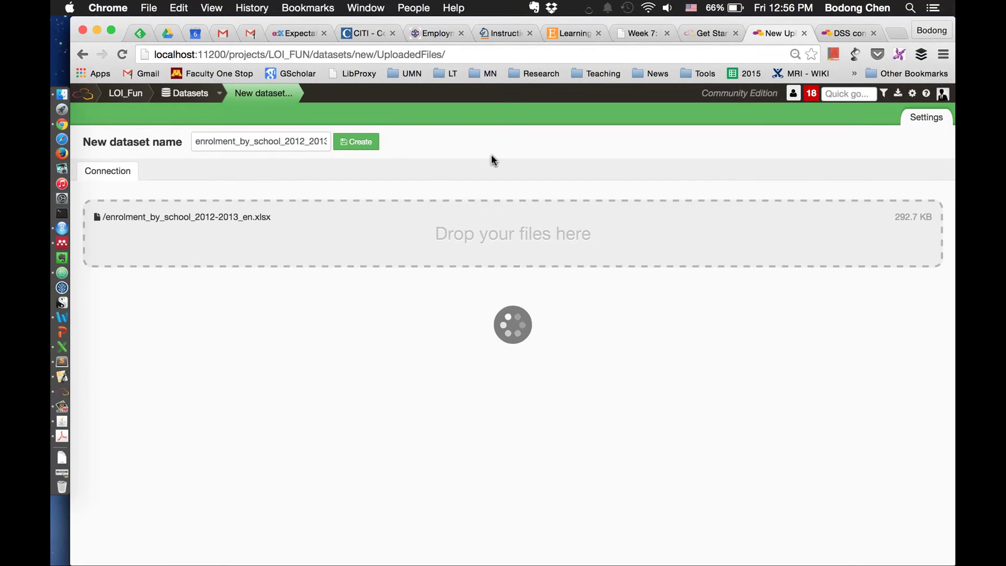
pyautogui.click(299, 282)
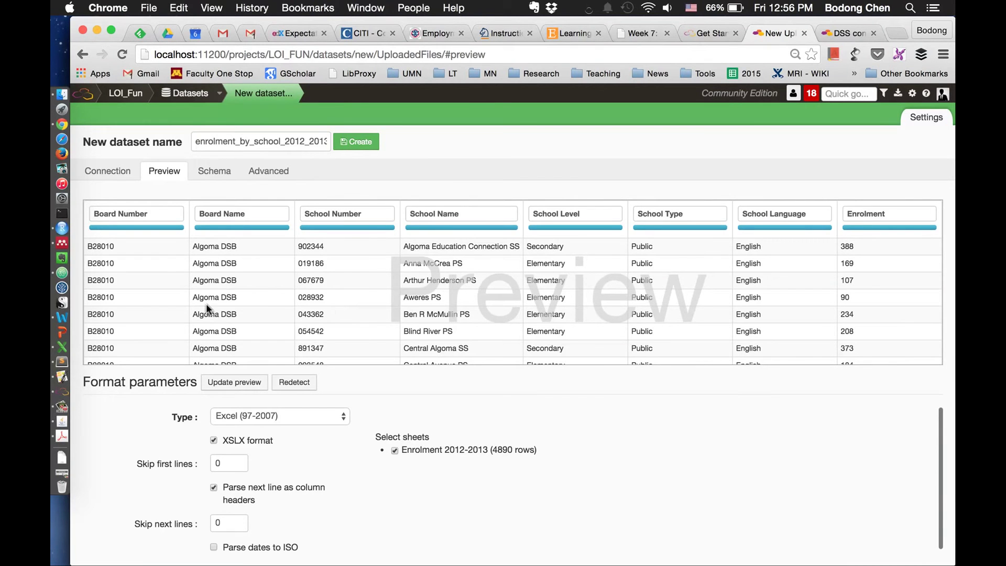
pyautogui.click(355, 142)
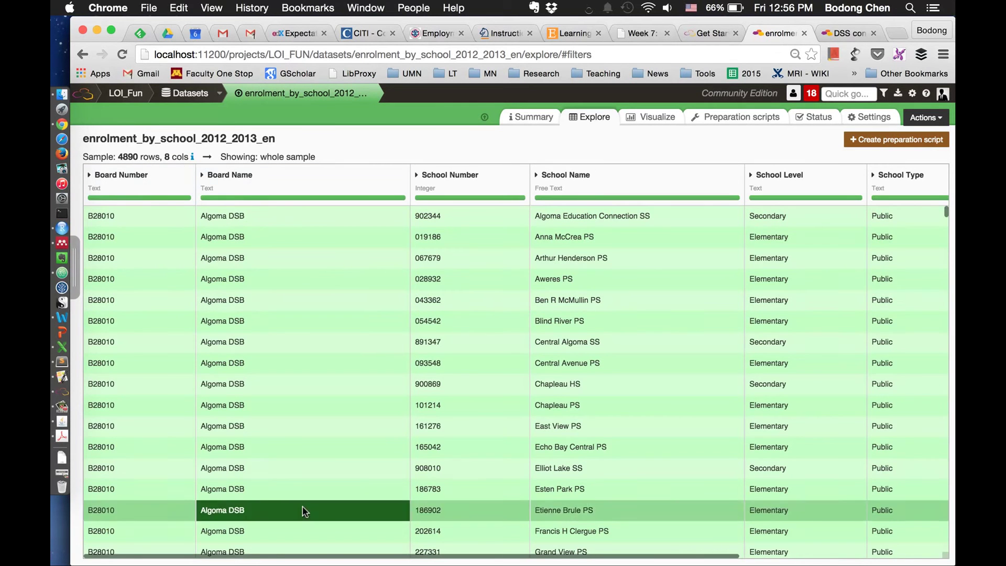
# Review the enrolment dataset's columns and filter the Enrolment column to show invalid rows only.
pyautogui.moveTo(283, 556); pyautogui.dragTo(246, 561)
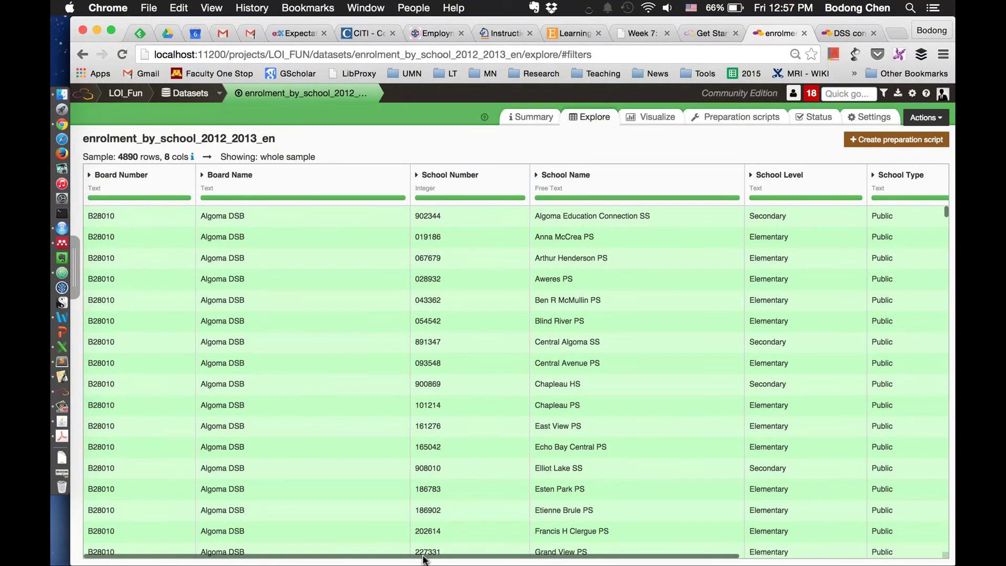
pyautogui.moveTo(423, 556); pyautogui.dragTo(636, 564)
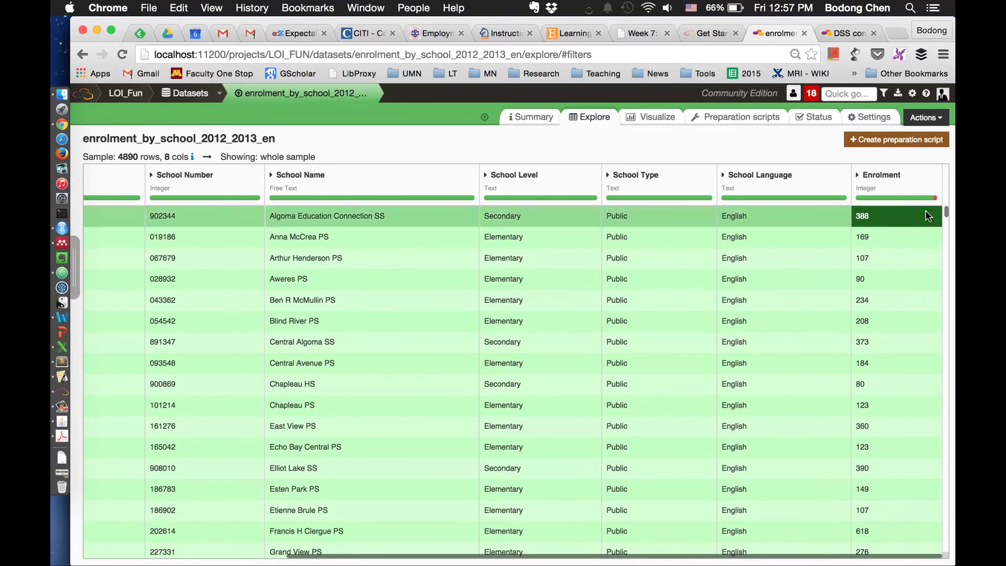
pyautogui.click(901, 180)
pyautogui.moveTo(901, 294)
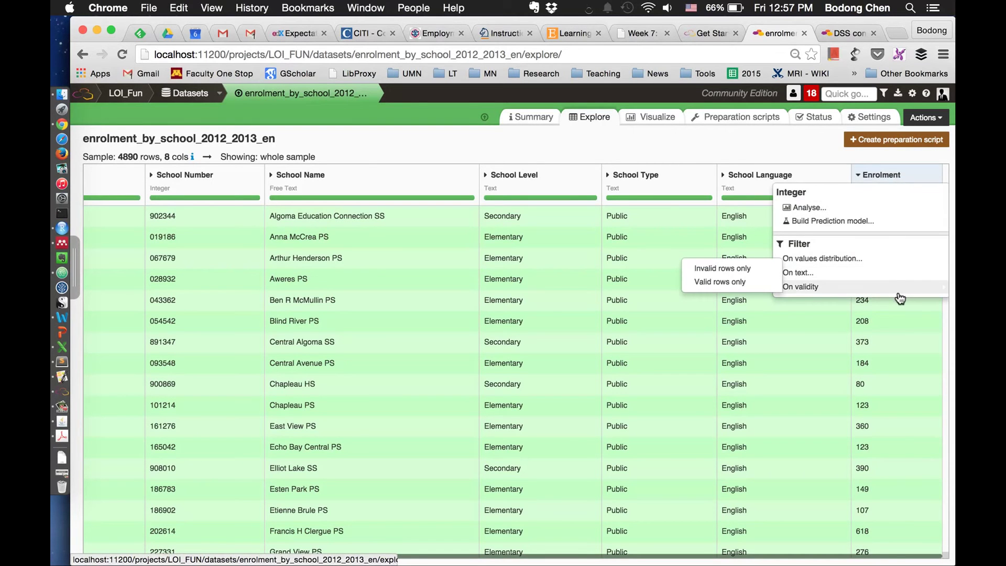
pyautogui.click(761, 270)
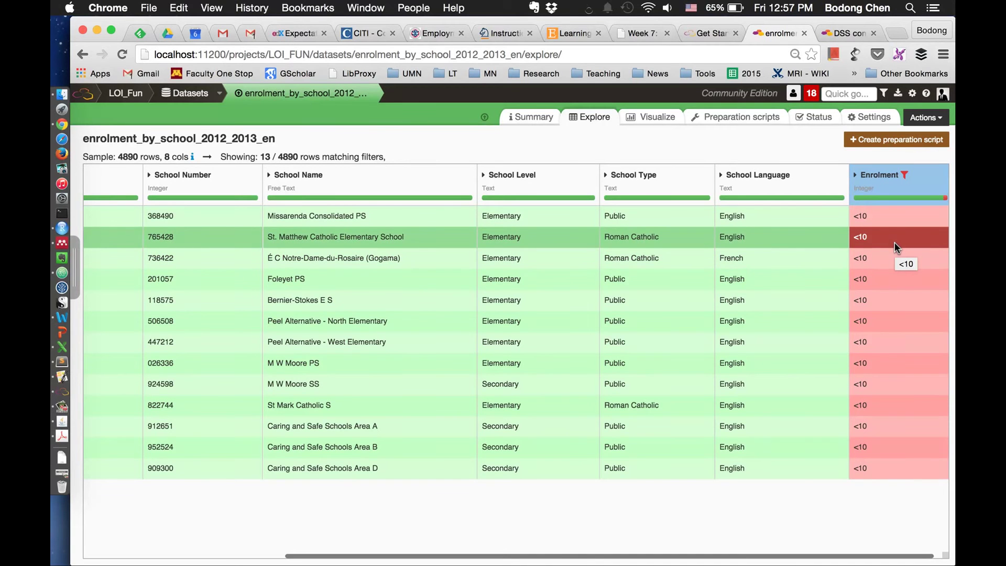
pyautogui.click(886, 178)
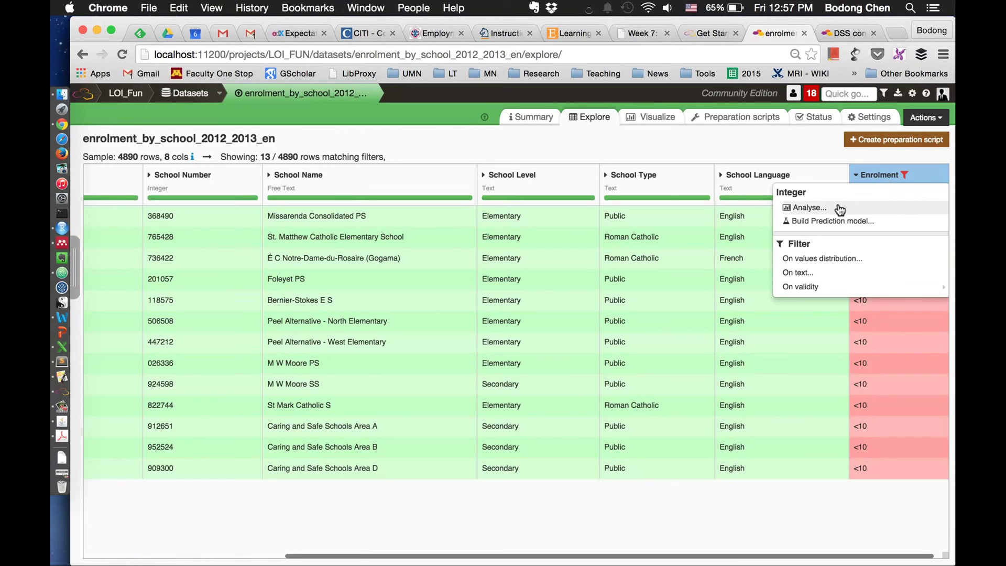
pyautogui.click(794, 144)
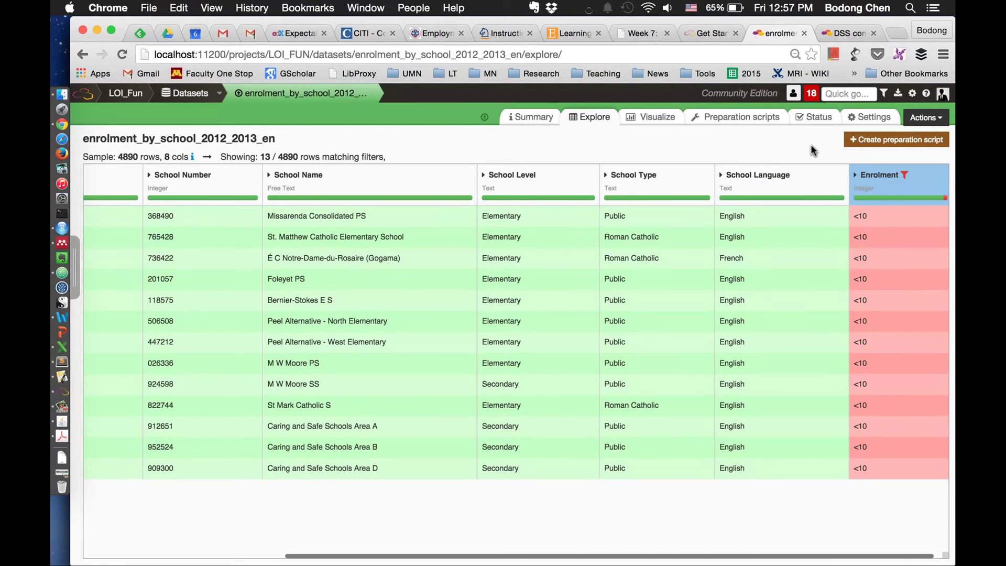
# Create an empty preparation script named Preparation and clear the Enrolment cells that are invalid for the Integer meaning.
pyautogui.click(876, 139)
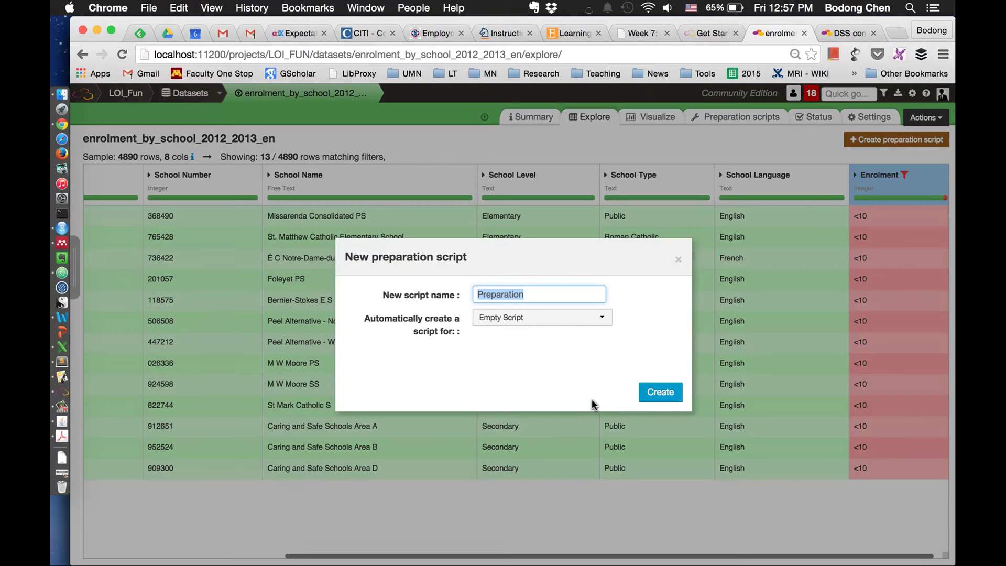
pyautogui.click(651, 398)
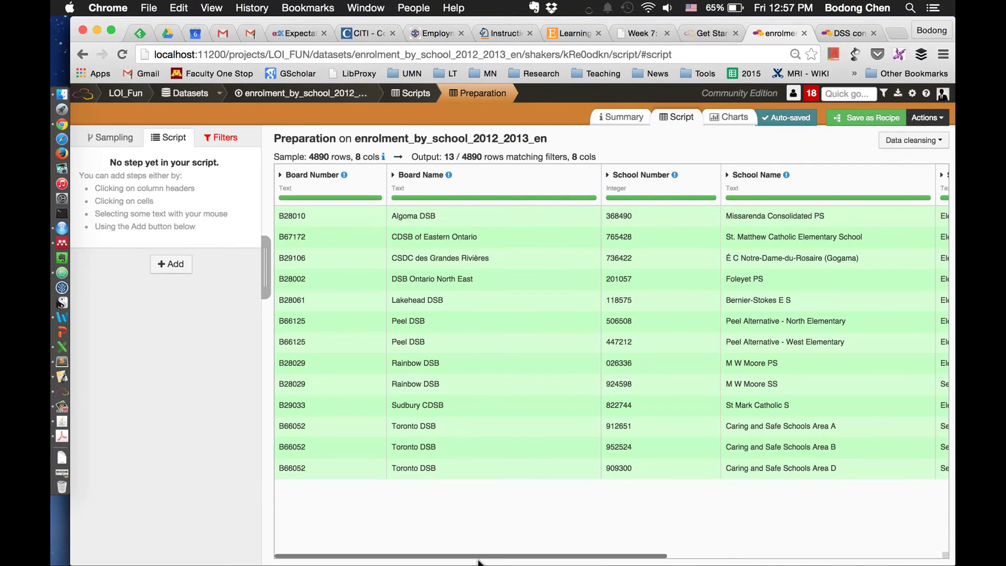
pyautogui.moveTo(484, 559); pyautogui.dragTo(759, 556)
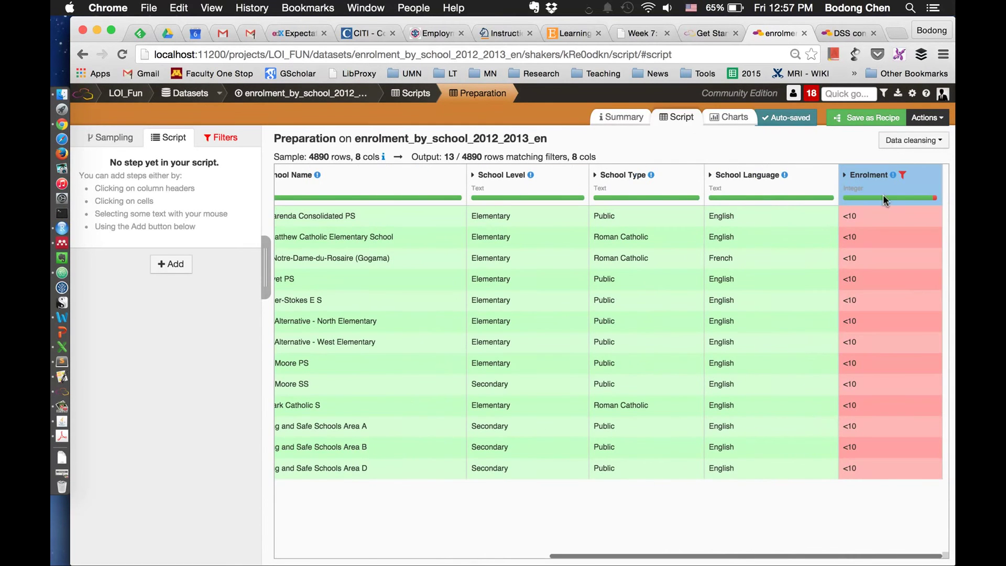
pyautogui.click(872, 175)
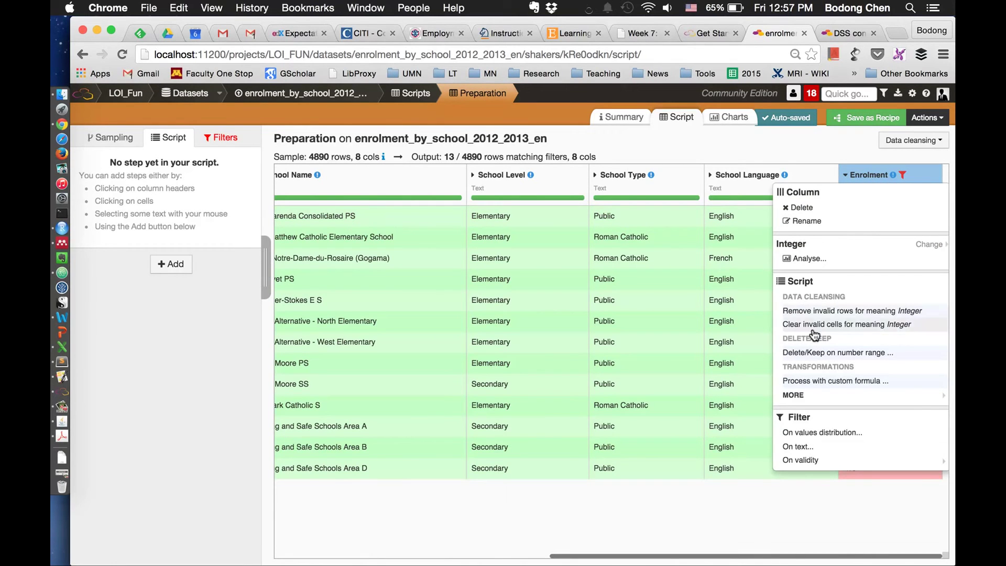
pyautogui.moveTo(809, 396)
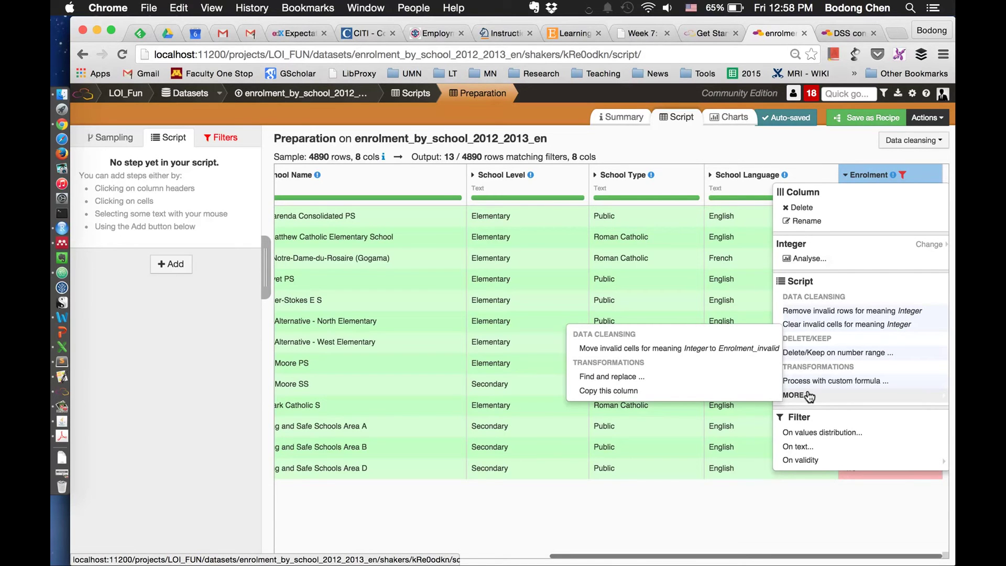
pyautogui.click(831, 324)
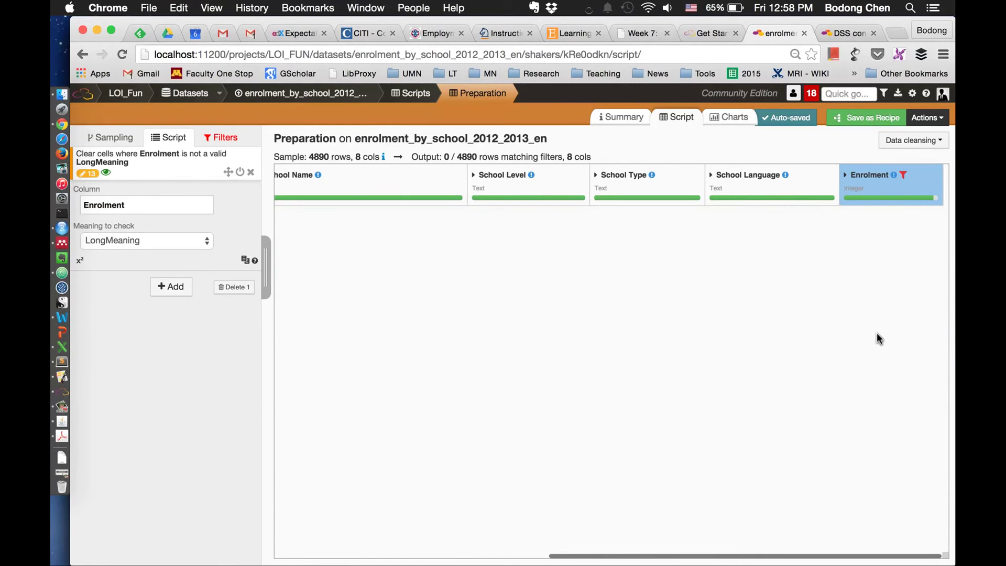
# Remove the invalid-rows filter from Enrolment and filter that column to show empty cells only.
pyautogui.click(904, 178)
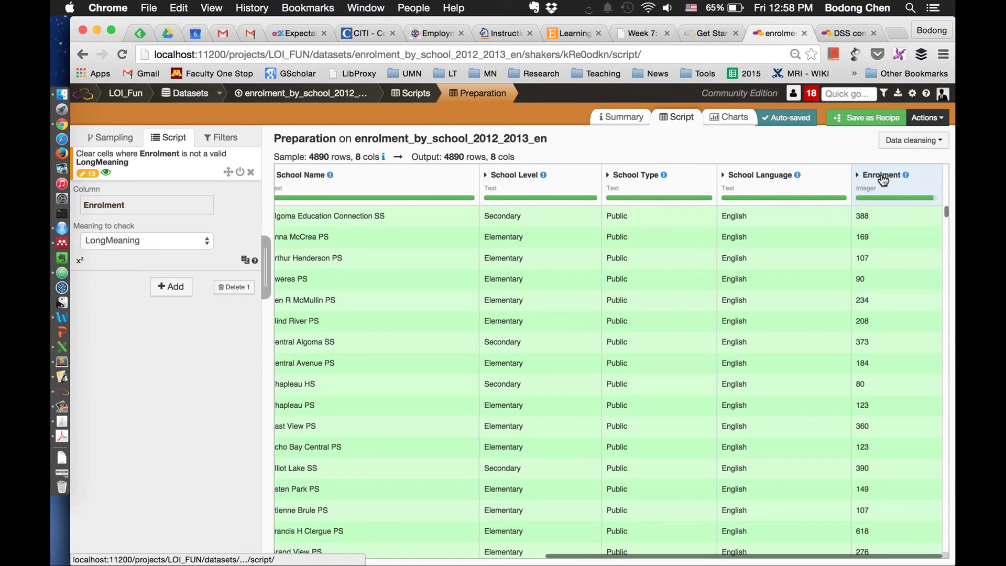
pyautogui.click(884, 180)
pyautogui.moveTo(801, 467)
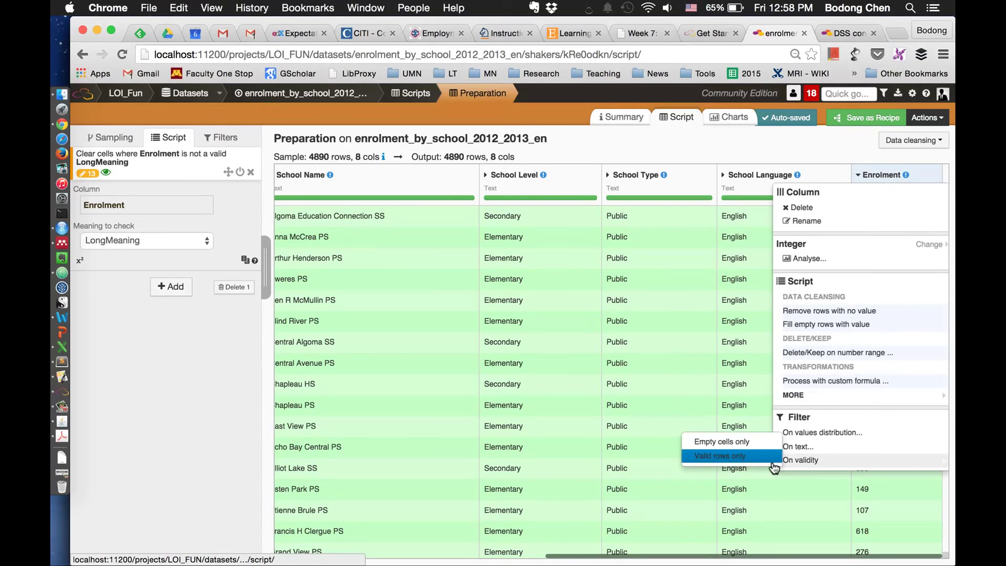
pyautogui.click(723, 442)
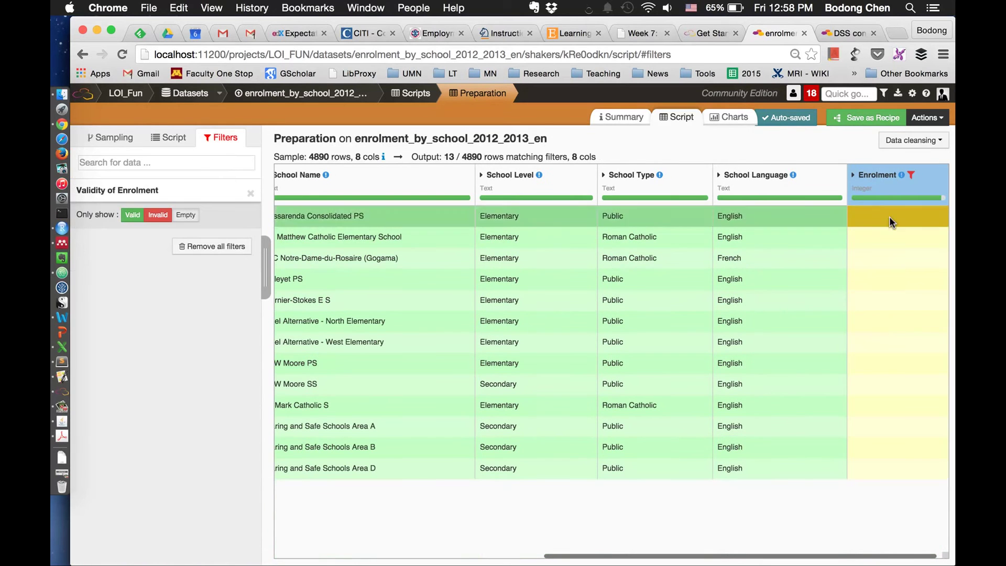
# Fill the empty Enrolment cells with 10, remove the column's filter and check the values across all rows.
pyautogui.click(873, 178)
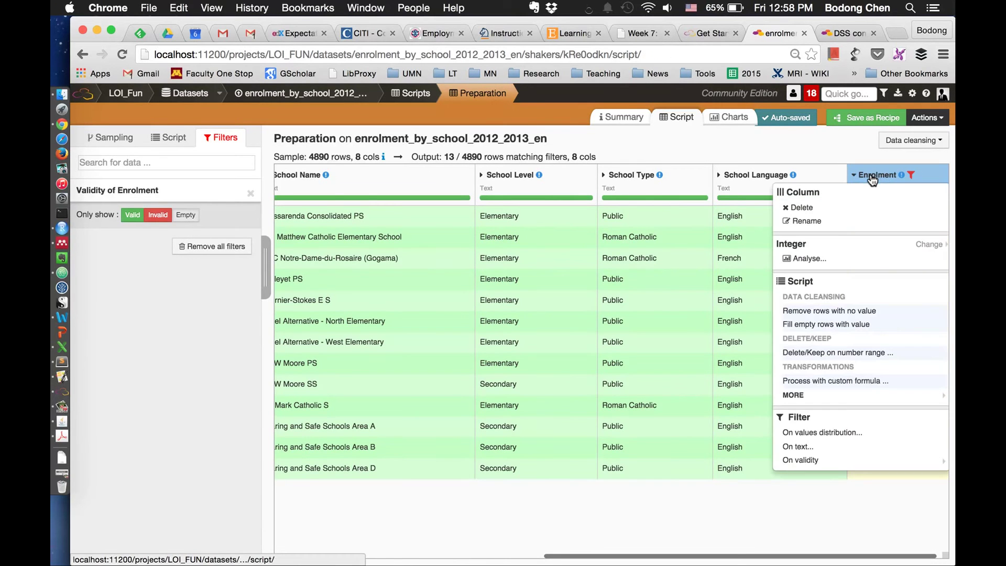
pyautogui.click(831, 328)
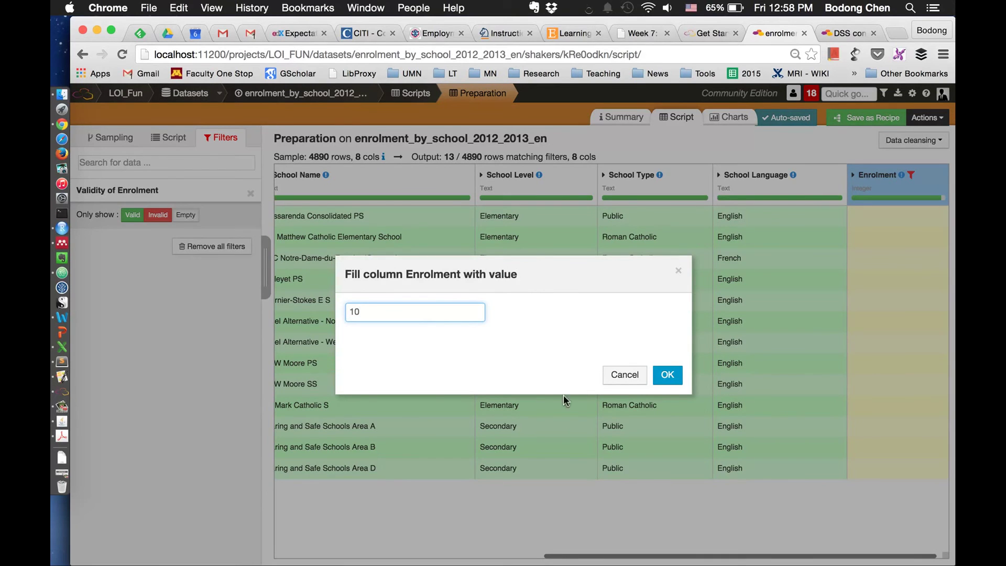
pyautogui.click(672, 381)
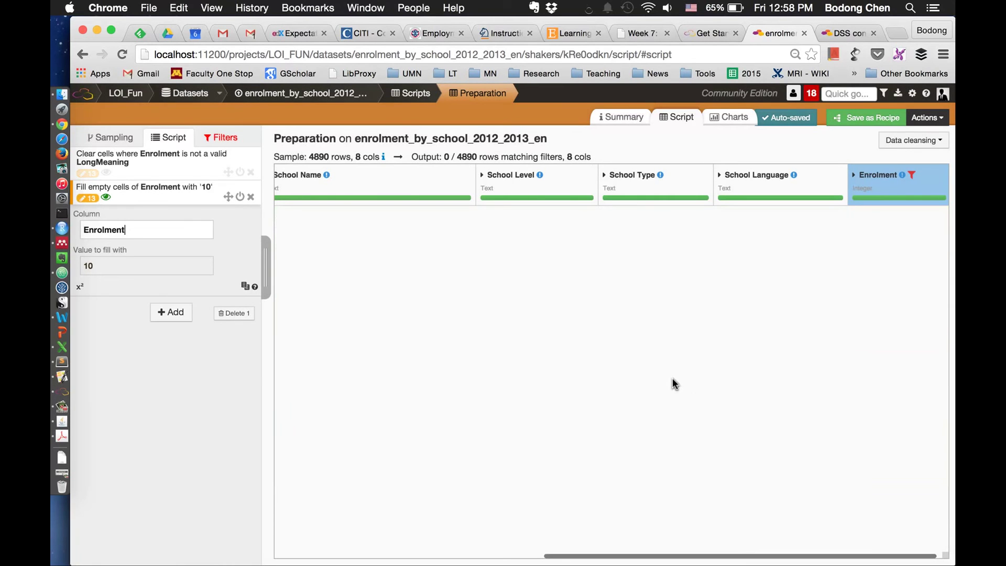
pyautogui.click(912, 175)
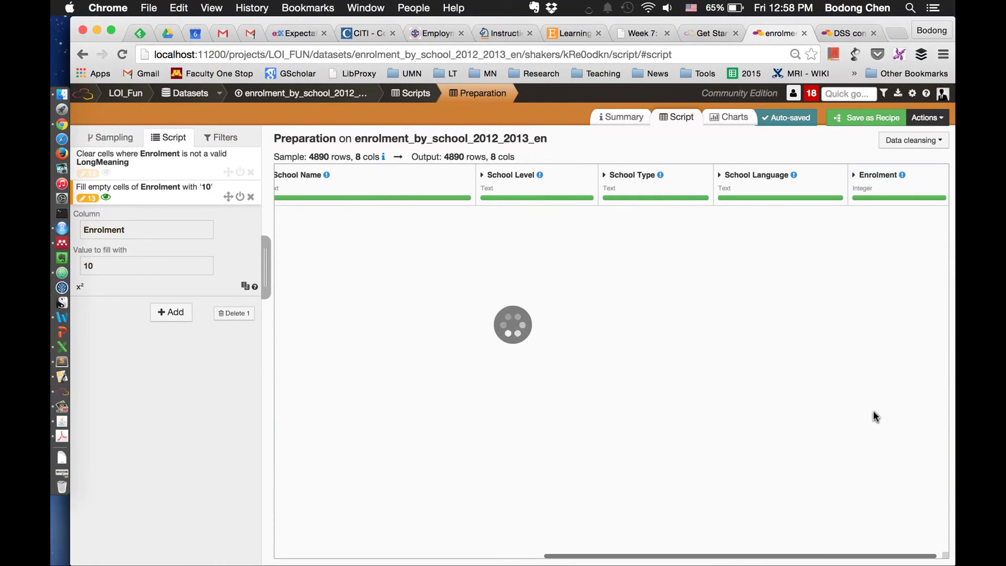
pyautogui.scroll(-5, 903, 291)
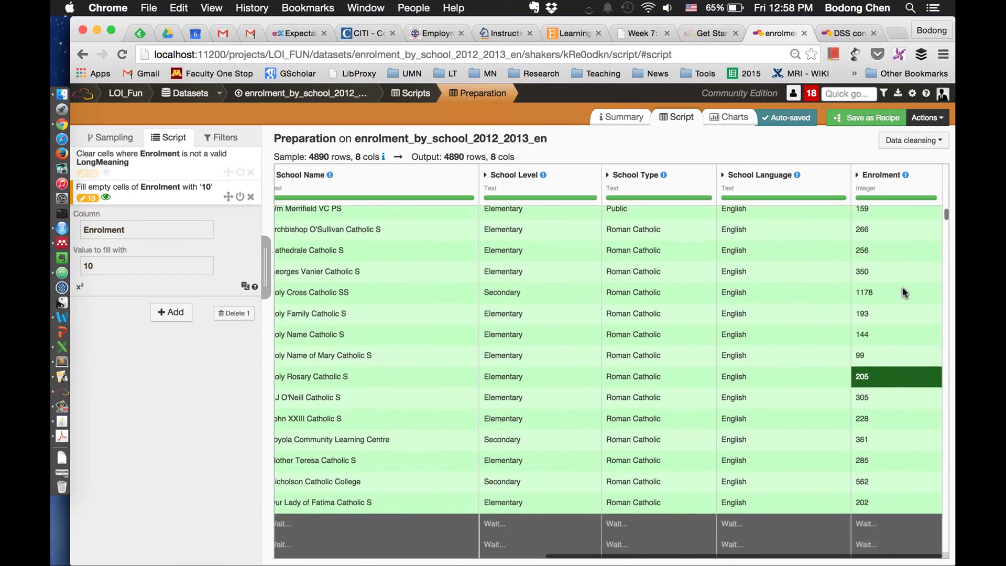
pyautogui.scroll(10, 902, 292)
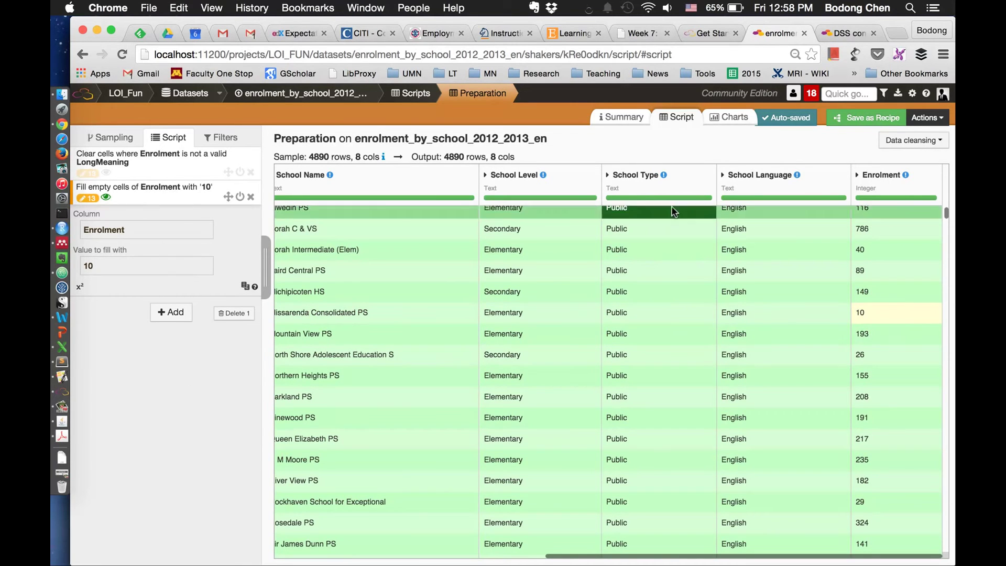
# Save the script as a recipe that outputs enrolment_by_school_2012_2013_en_prepared, and build the newly created dataset.
pyautogui.click(872, 119)
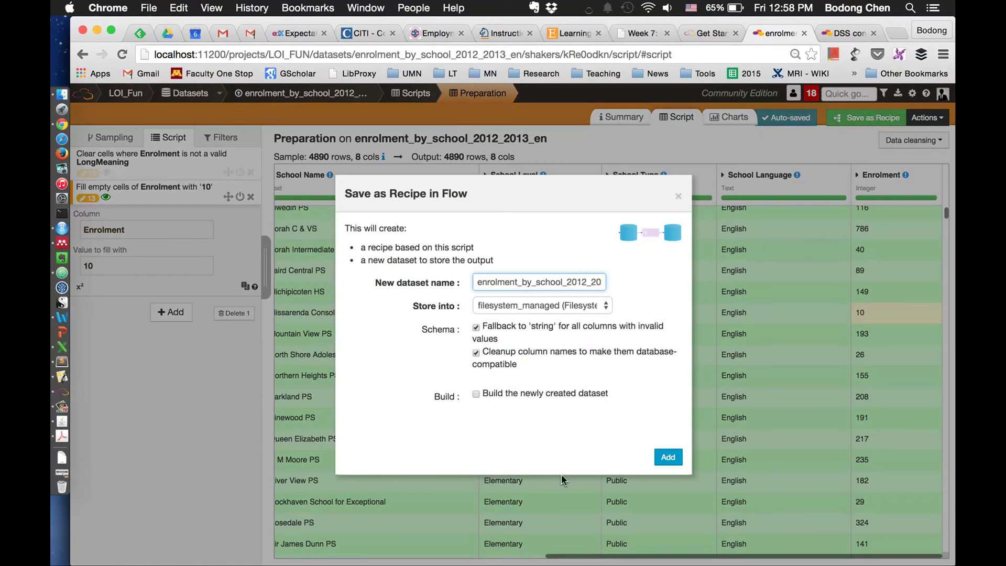
pyautogui.click(476, 395)
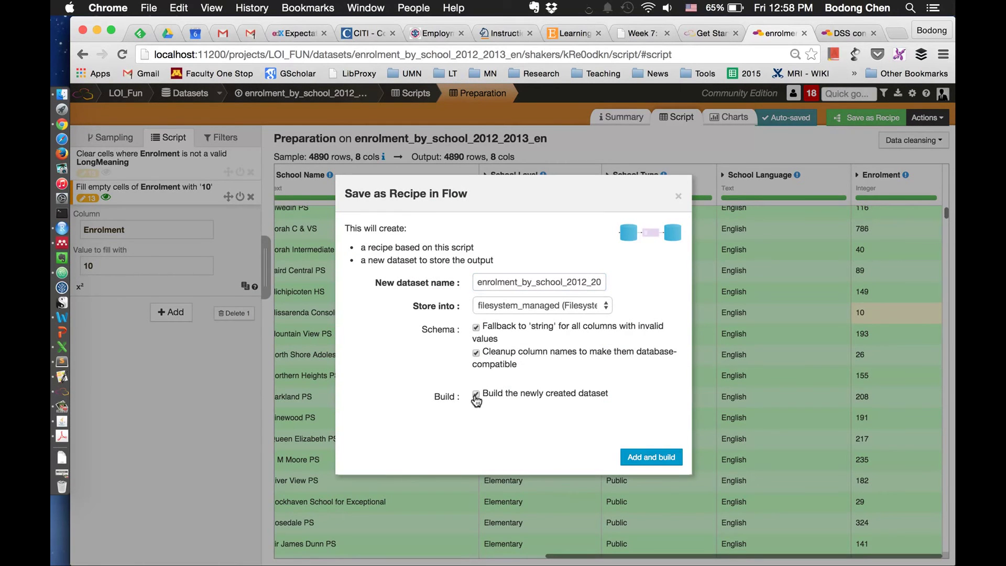
pyautogui.click(635, 460)
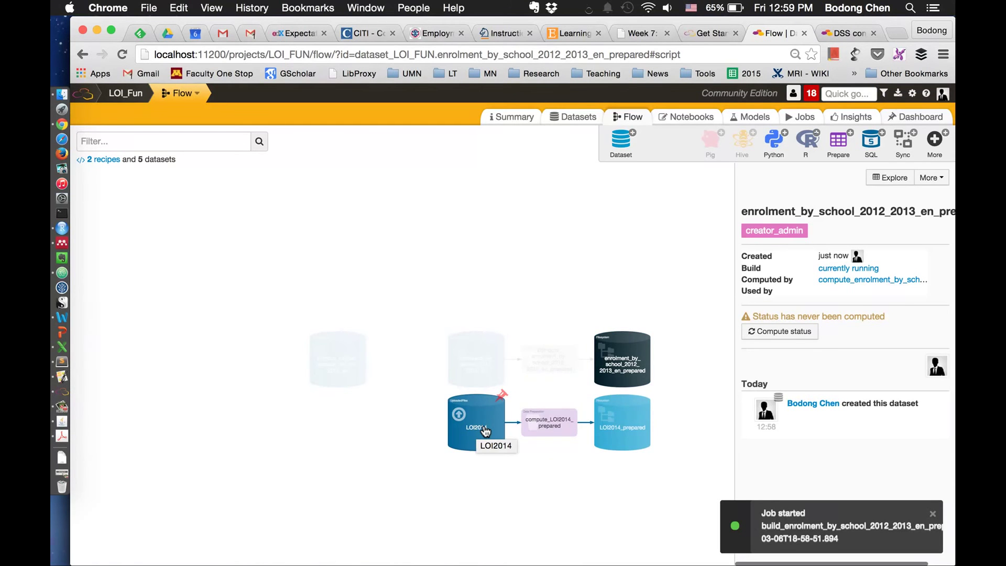
# Create an empty preparation script named Join_script on the LOI2014_prepared dataset.
pyautogui.scroll(3, 485, 431)
pyautogui.moveTo(383, 470); pyautogui.dragTo(180, 436)
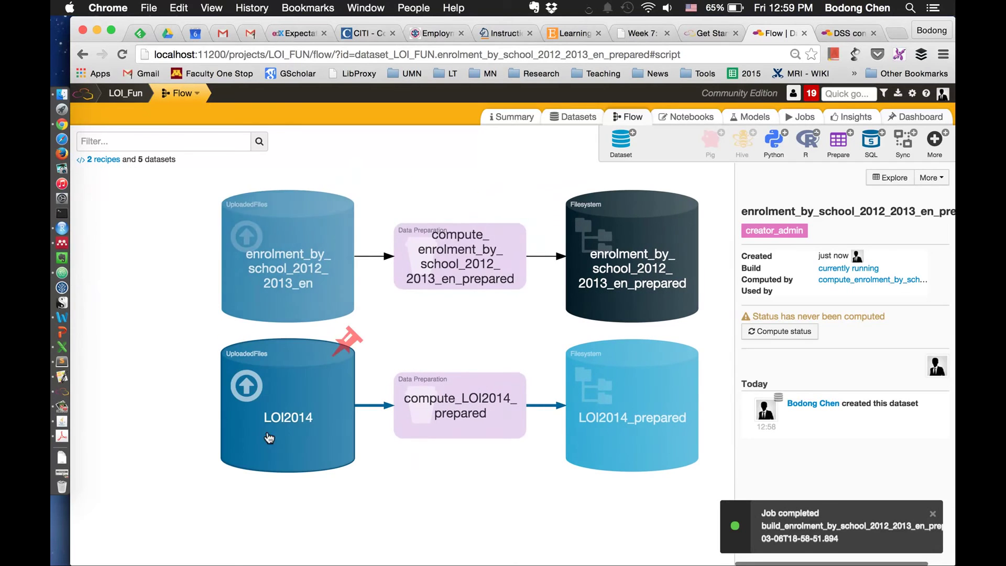
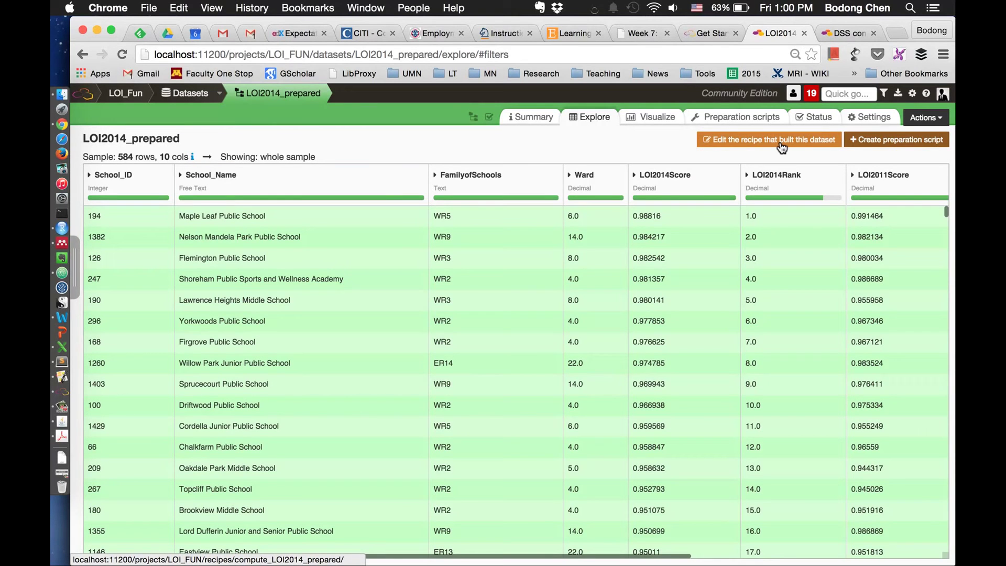
pyautogui.click(887, 142)
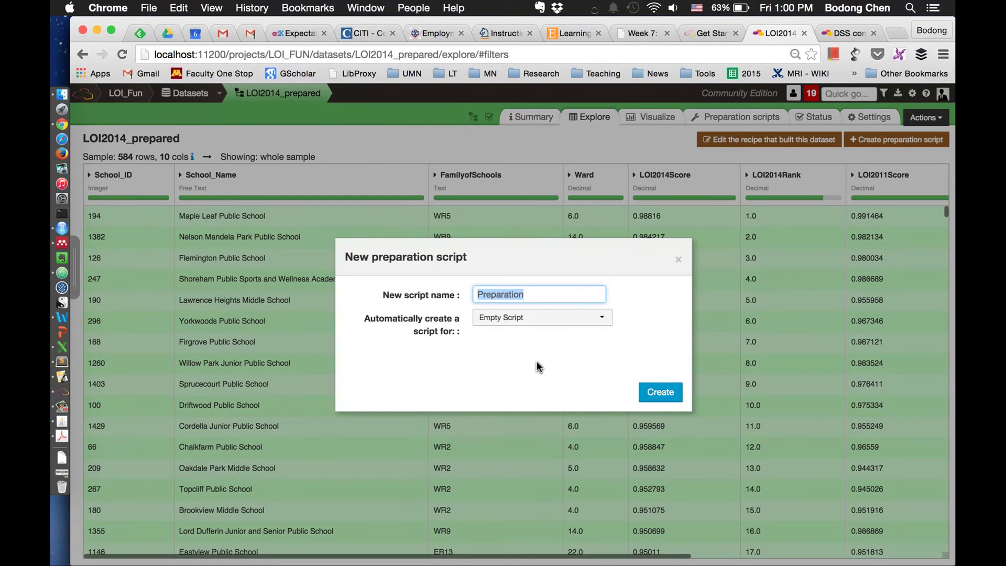
pyautogui.write('Join')
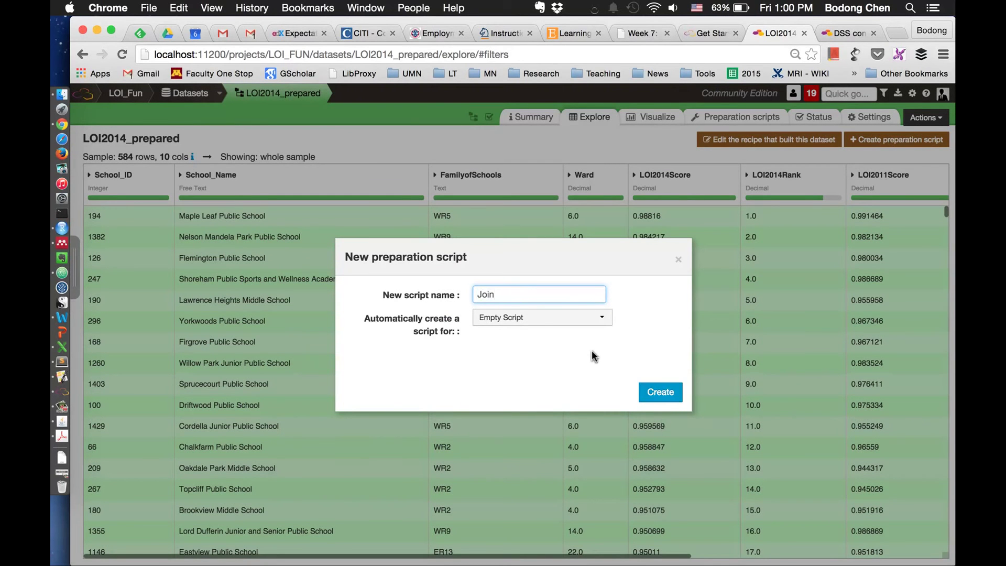
pyautogui.write('_script')
pyautogui.click(663, 397)
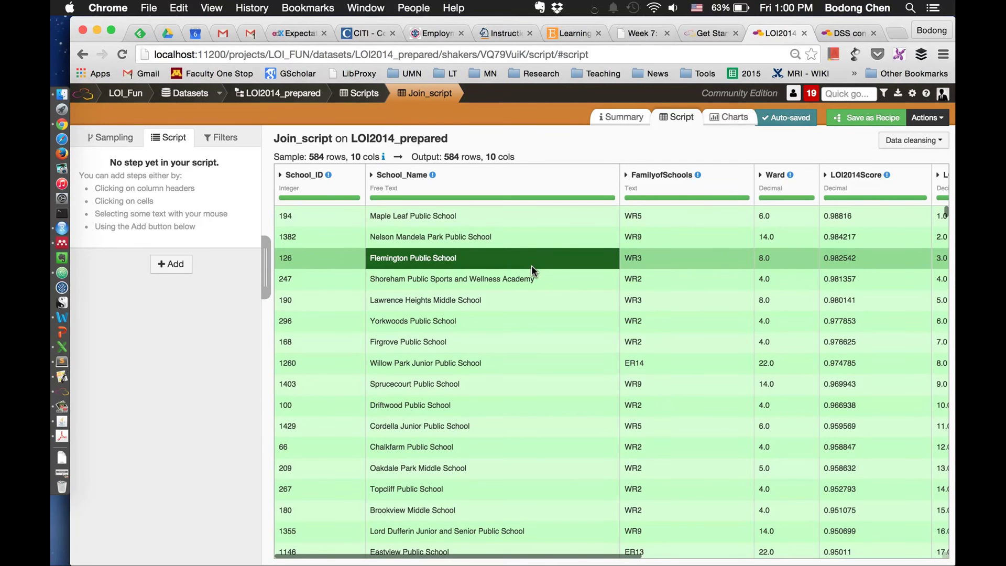
# Add a memory-based Fuzzy join step to the script from the Joins processors.
pyautogui.hscroll(10, 569, 297)
pyautogui.scroll(-1, 569, 297)
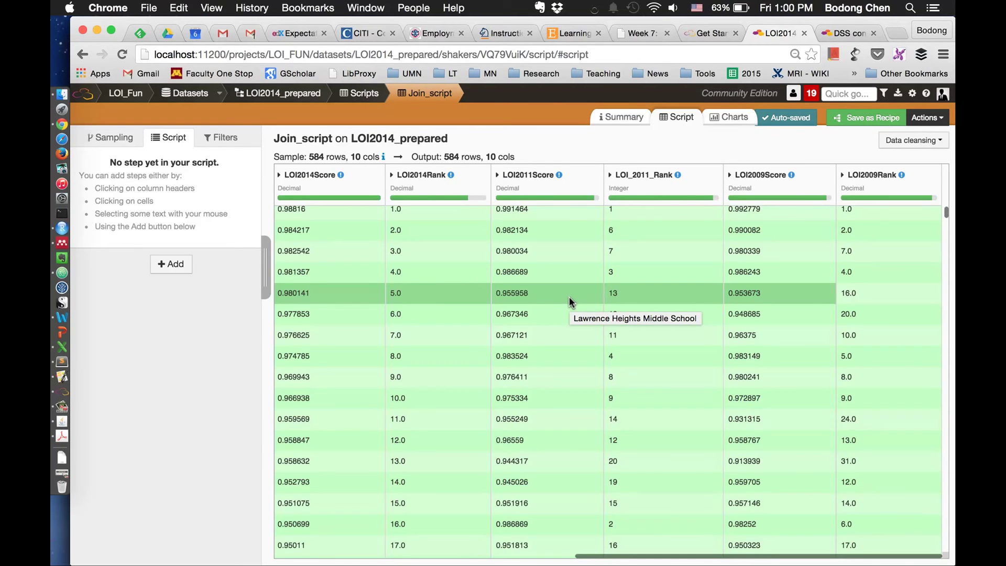
pyautogui.scroll(1, 569, 296)
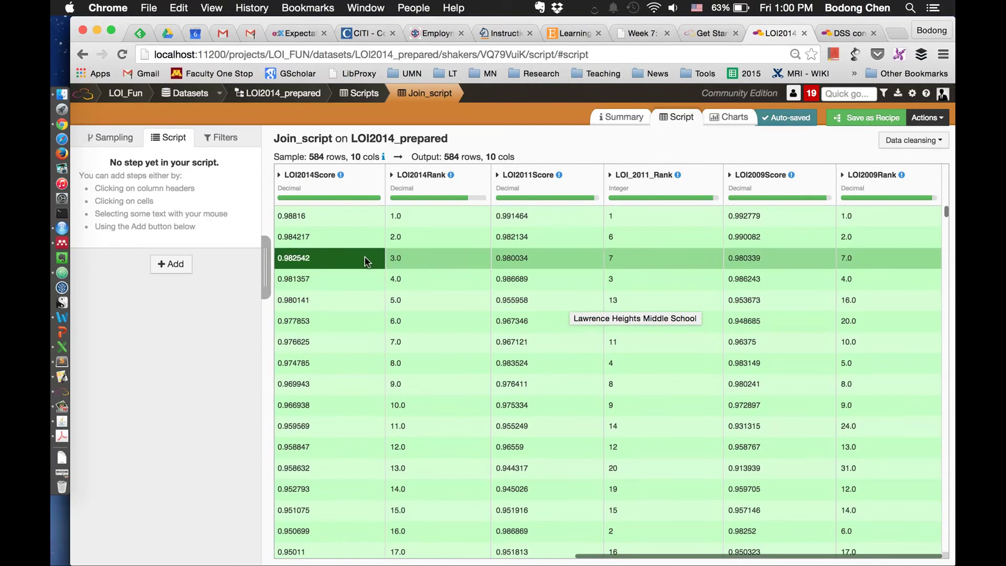
pyautogui.click(177, 266)
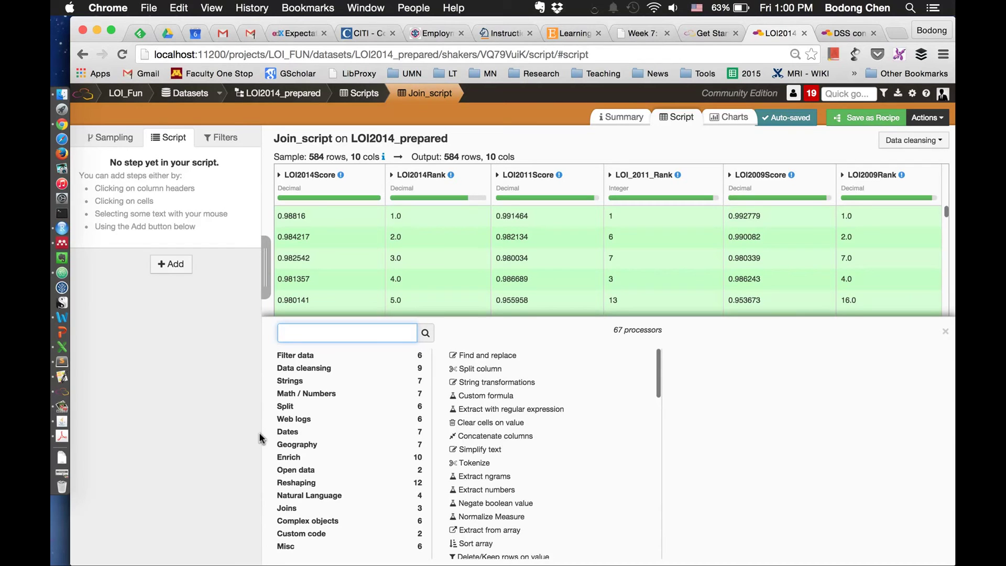
pyautogui.click(313, 512)
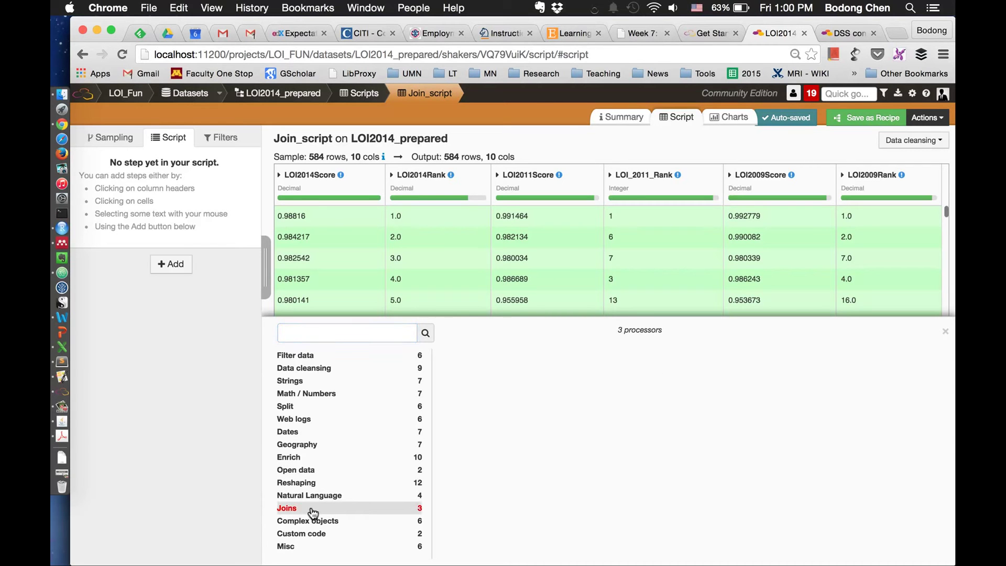
pyautogui.press('super+minus')
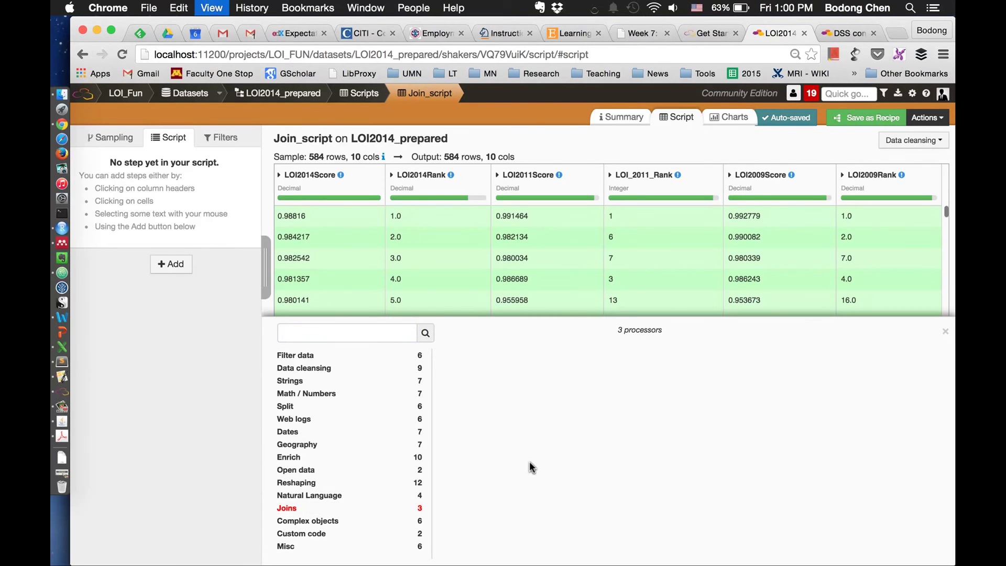
pyautogui.press('super+plus')
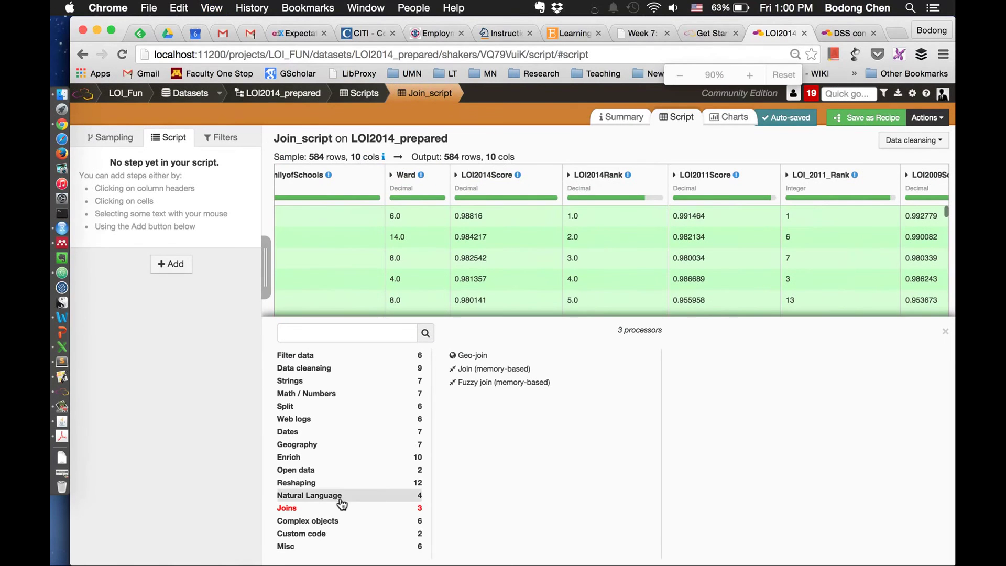
pyautogui.click(483, 384)
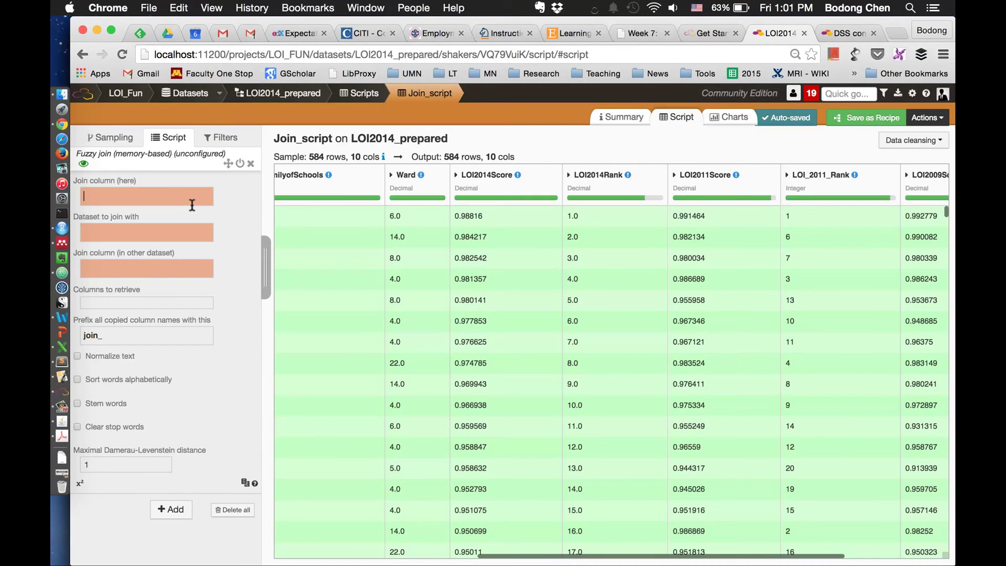
# Set the fuzzy join's own join column to School_Name and the dataset to join with to enrolment_by_school_2012_2013_en_prepared.
pyautogui.write('sch')
pyautogui.press('Down')
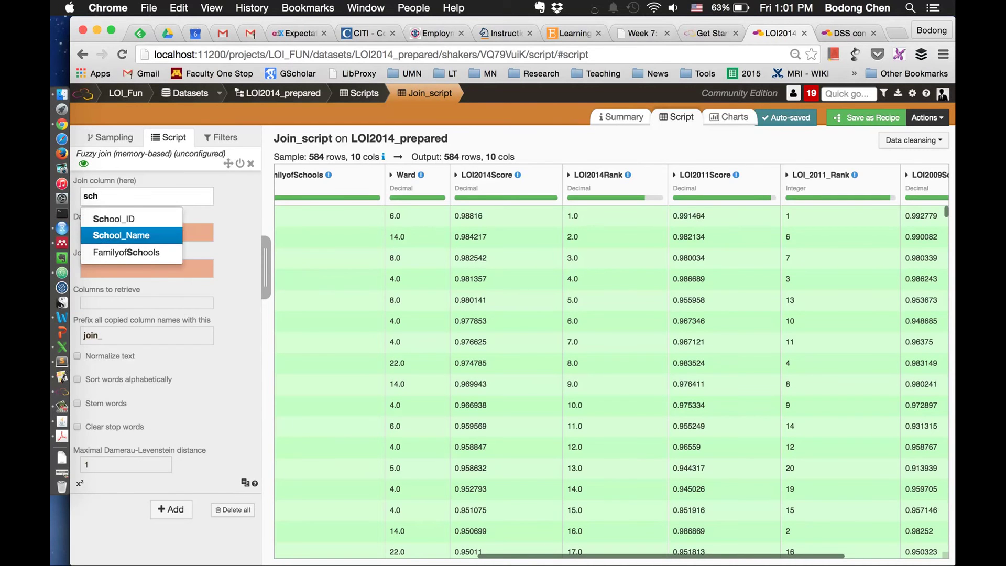
pyautogui.press('Tab')
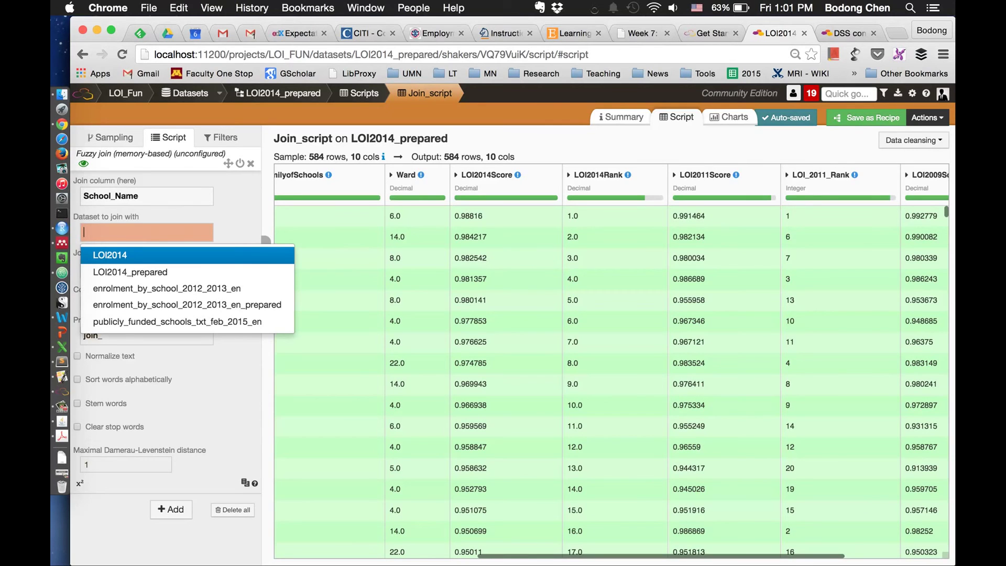
pyautogui.press('Down')
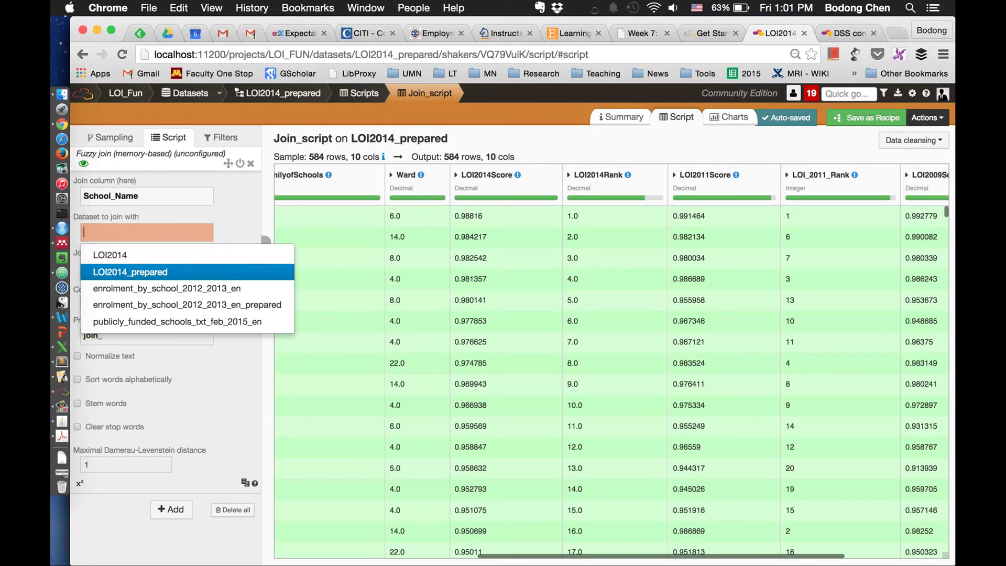
pyautogui.press('Down')
pyautogui.press('Down')
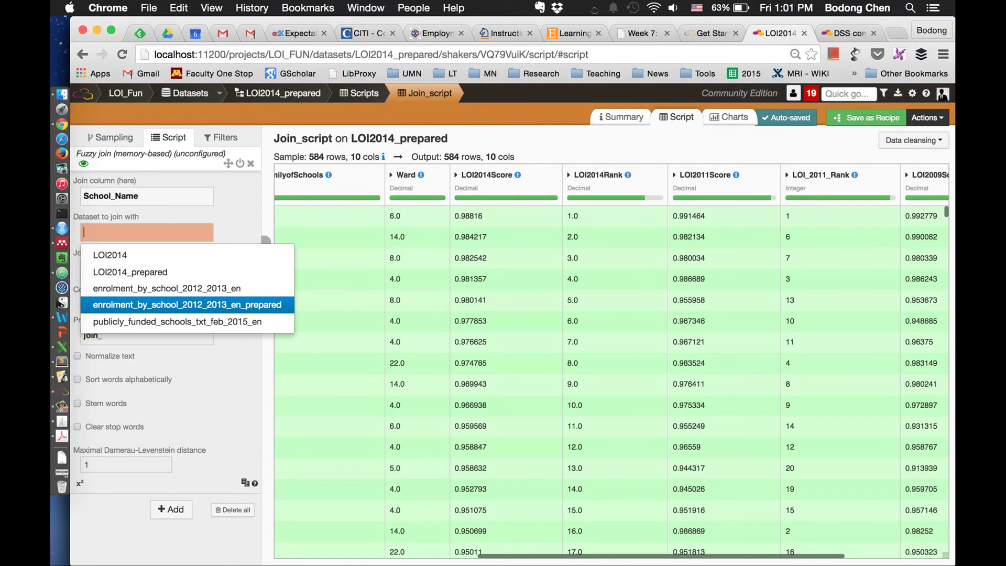
pyautogui.press('Tab')
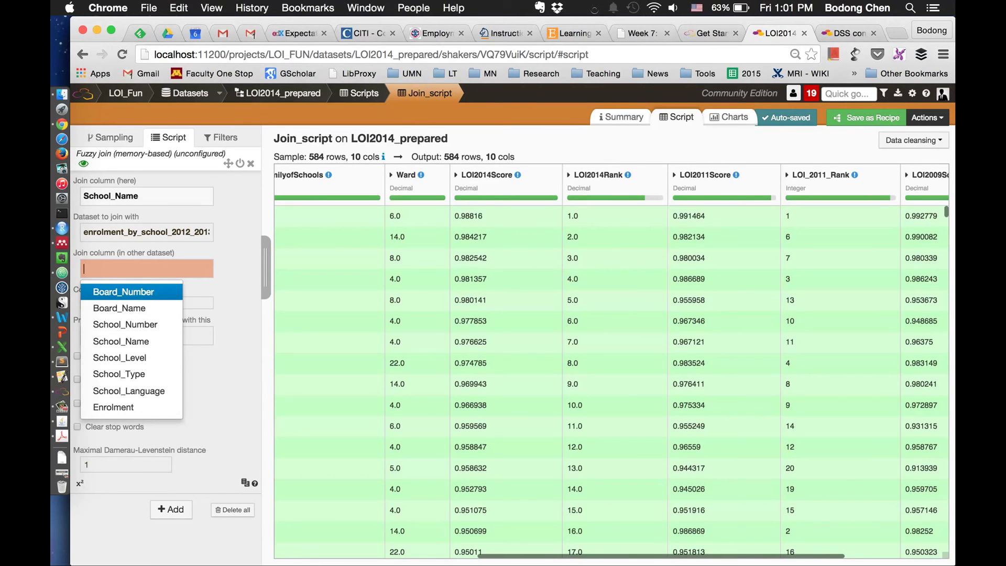
# Use School_Name as the join column in the other dataset.
pyautogui.press('Down')
pyautogui.press('Down')
pyautogui.press('Down')
pyautogui.press('Tab')
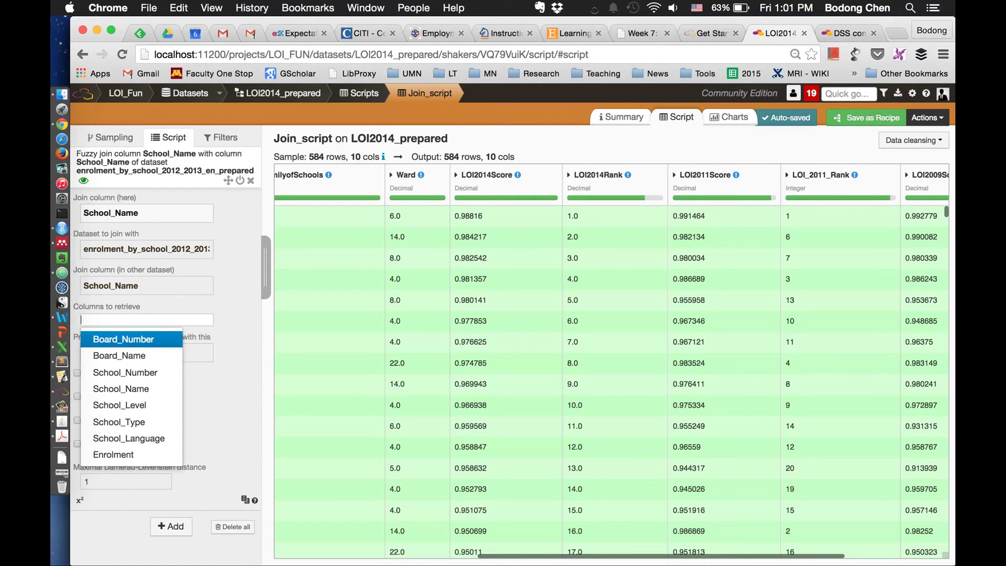
# Add School_Level, School_Type and School_Language as the columns to retrieve from the joined dataset.
pyautogui.press('Down')
pyautogui.press('Down')
pyautogui.press('Down')
pyautogui.press('Down')
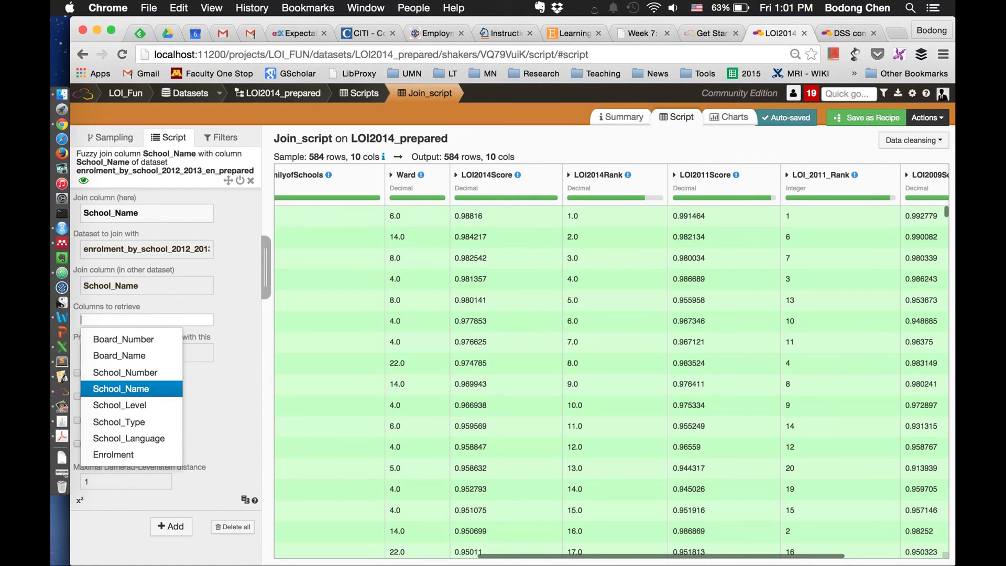
pyautogui.press('Return')
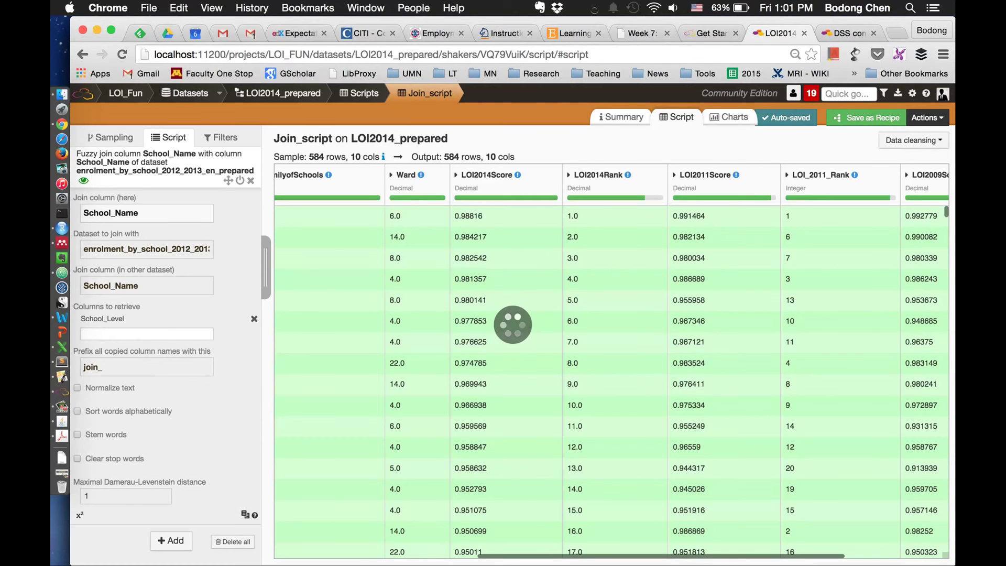
pyautogui.write('s')
pyautogui.press('Down')
pyautogui.press('Down')
pyautogui.press('Return')
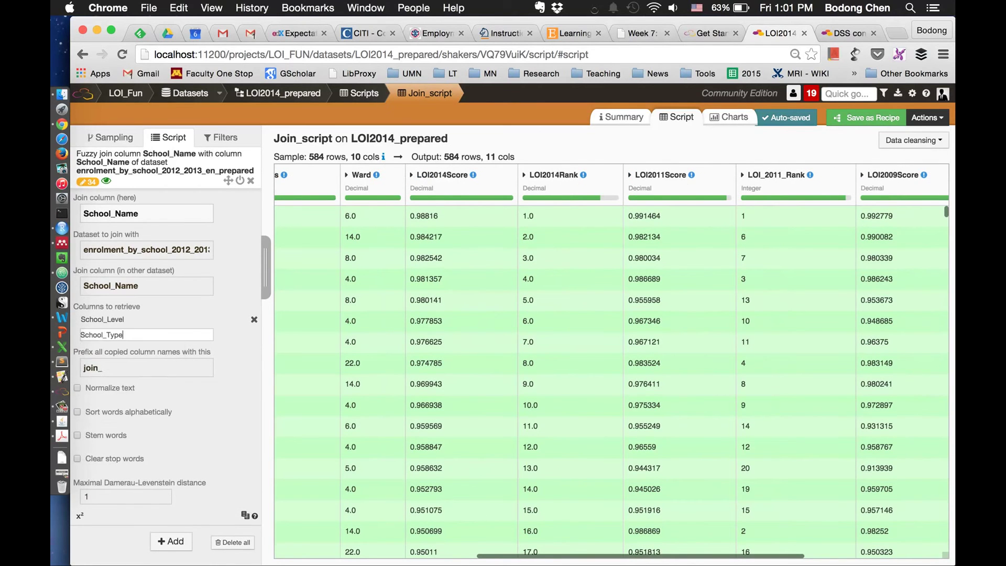
pyautogui.write('s')
pyautogui.press('Down')
pyautogui.press('Down')
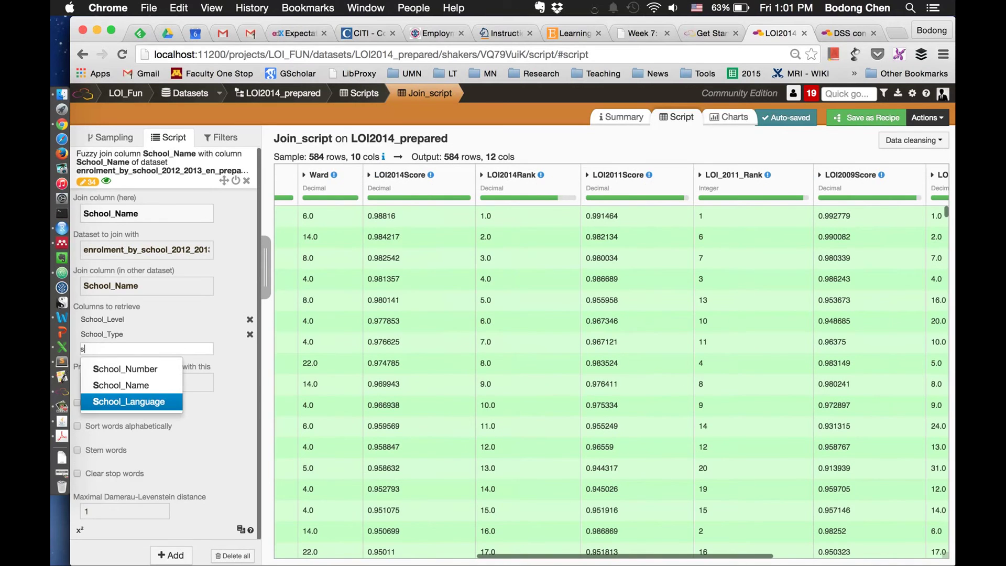
pyautogui.press('Return')
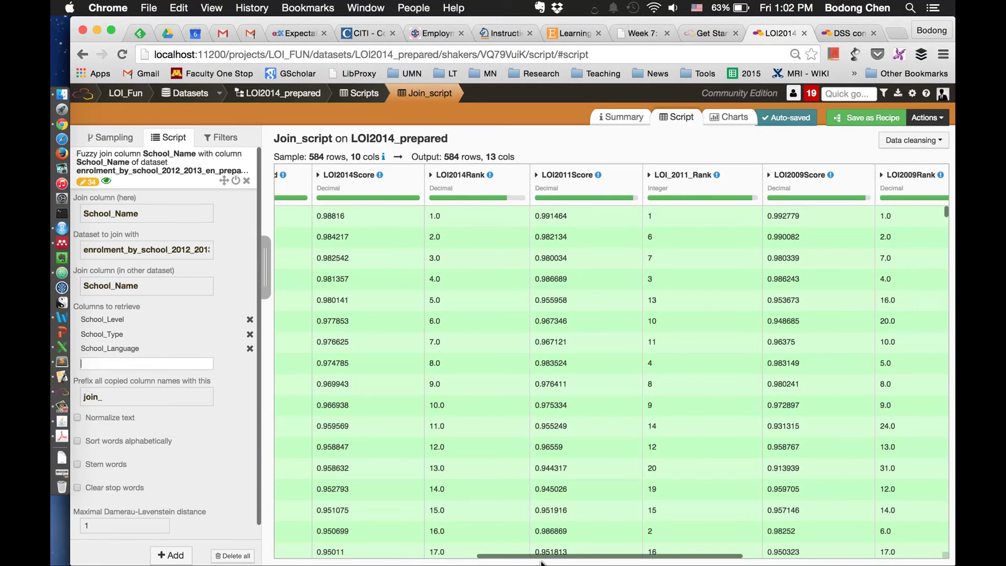
# Filter join_School_Level to valid rows only and examine the matched schools, their joined columns and the column's fill rate.
pyautogui.moveTo(542, 557); pyautogui.dragTo(769, 552)
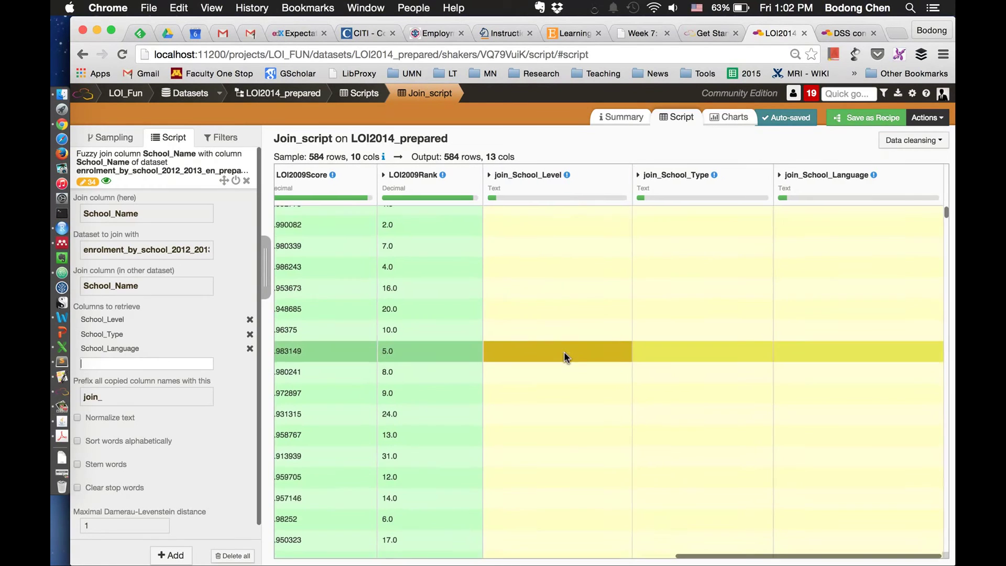
pyautogui.click(559, 175)
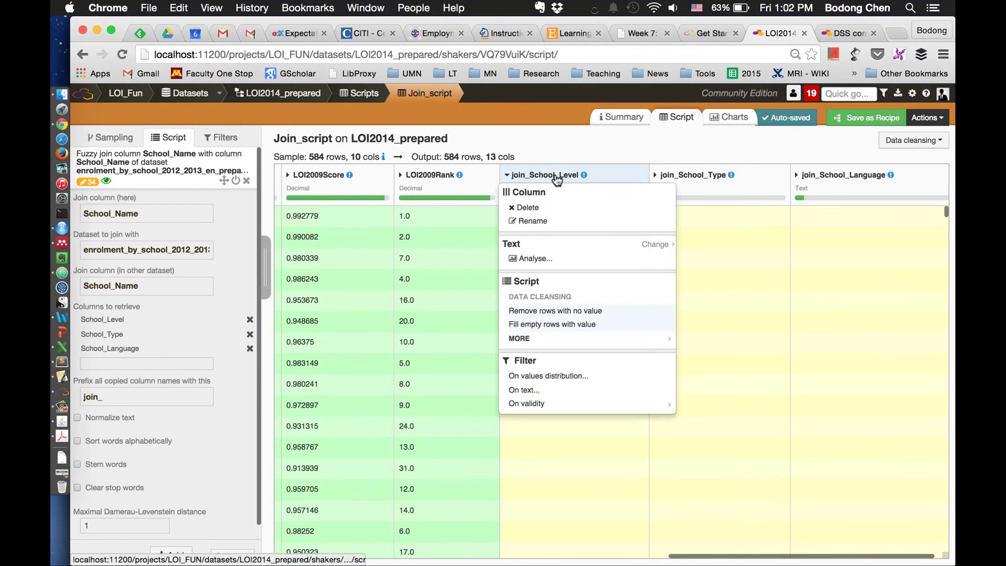
pyautogui.moveTo(625, 408)
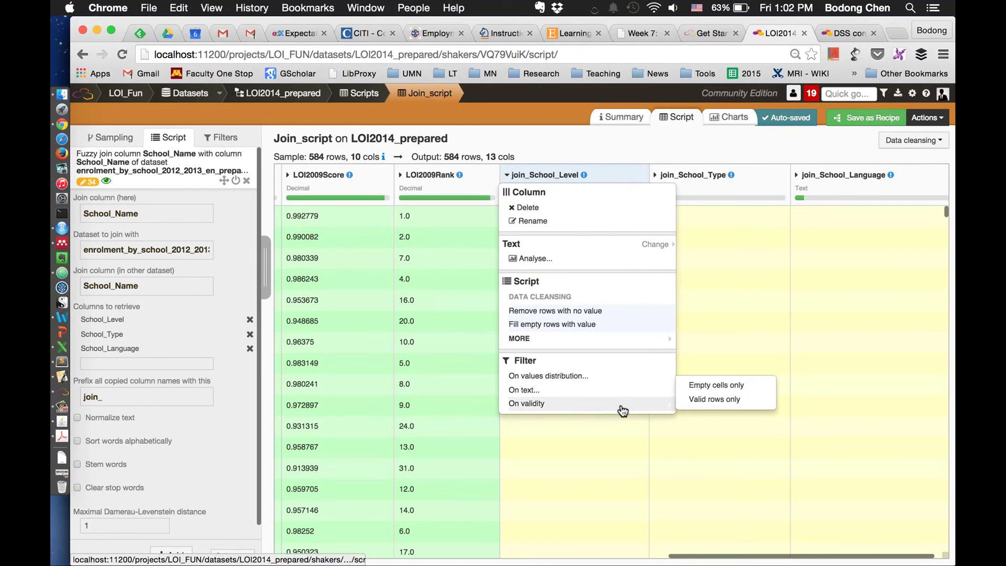
pyautogui.click(733, 400)
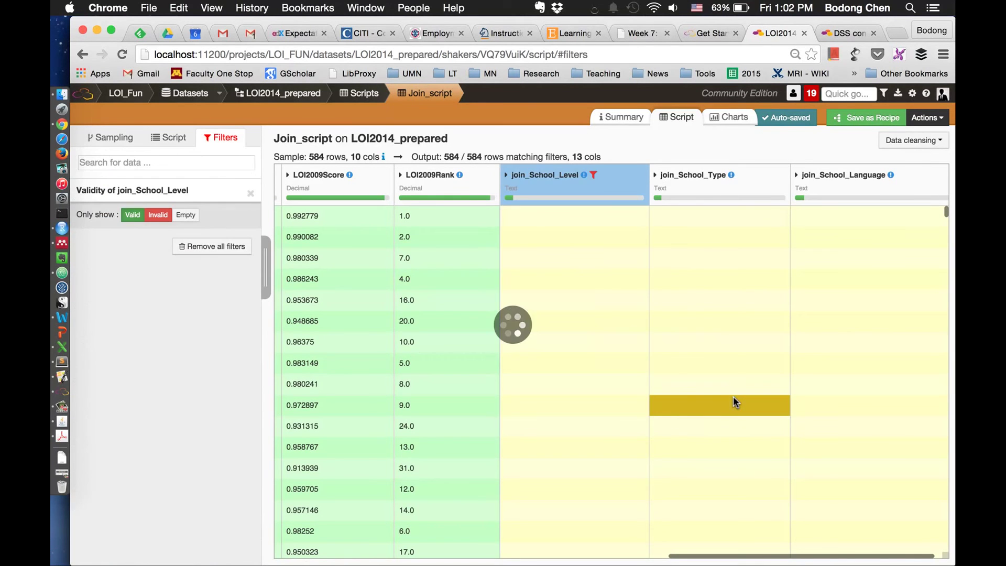
pyautogui.hscroll(-10, 571, 287)
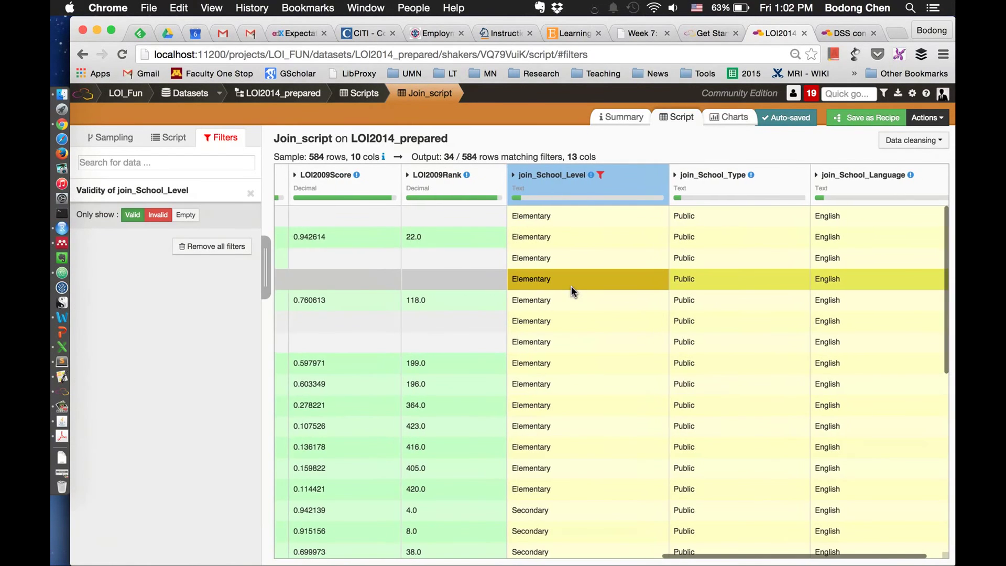
pyautogui.hscroll(-10, 572, 287)
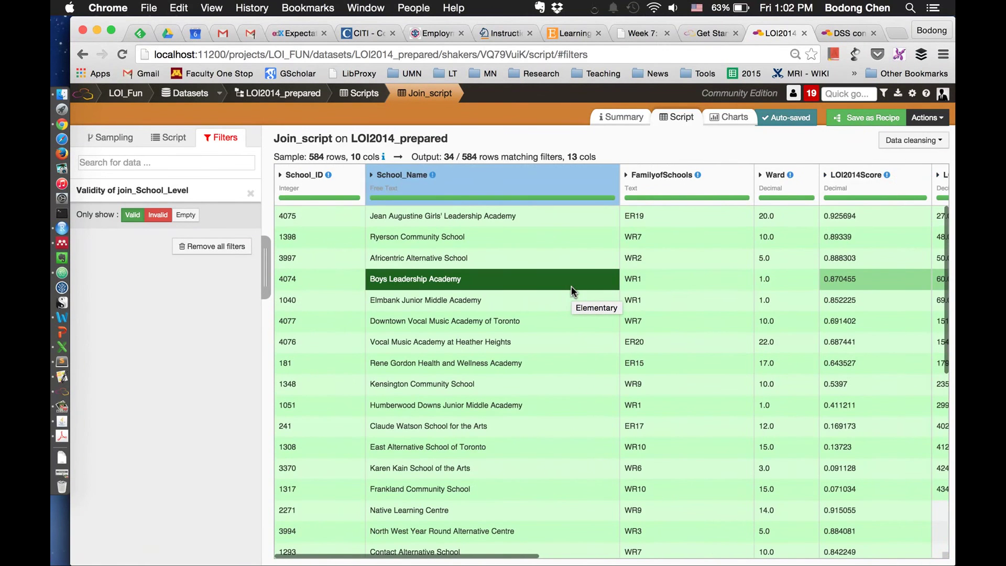
pyautogui.hscroll(15, 572, 287)
pyautogui.hscroll(5, 571, 291)
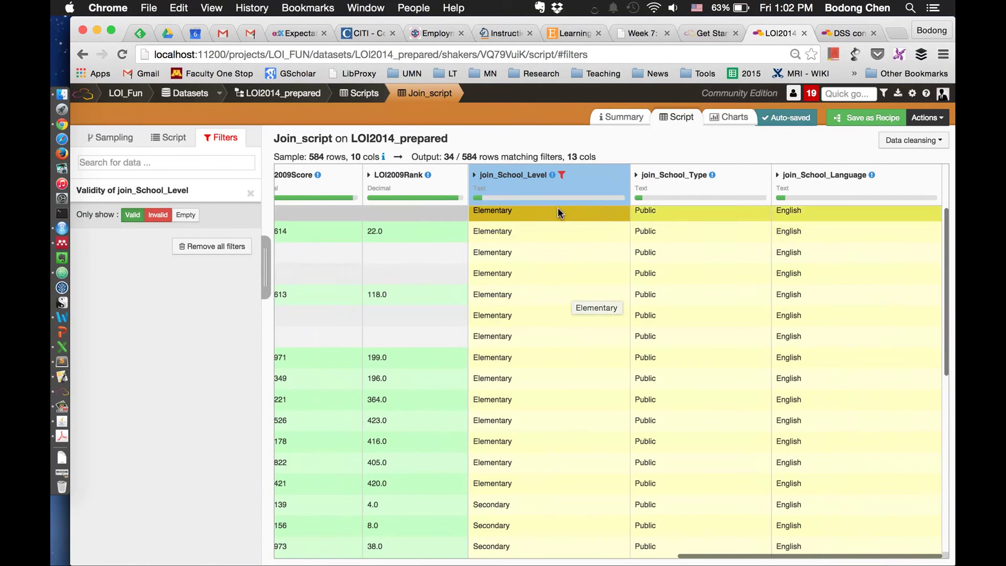
pyautogui.scroll(1, 572, 337)
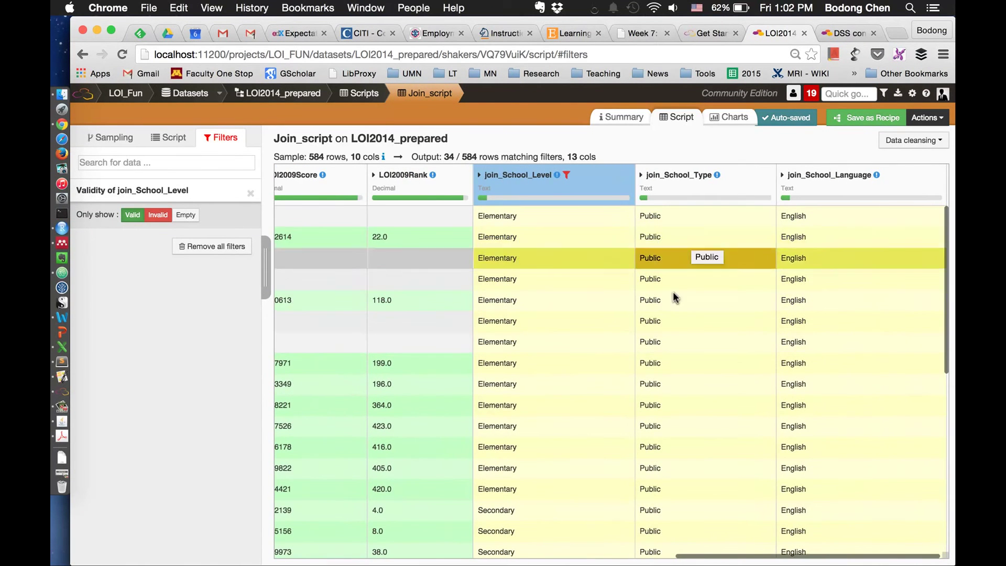
pyautogui.moveTo(487, 200)
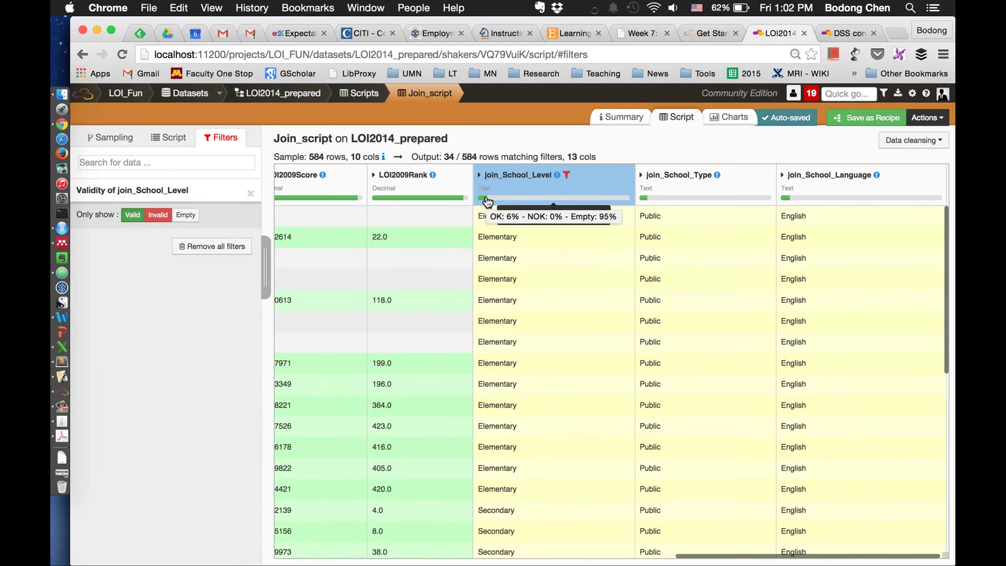
# Remove the validity filter from the join_School_Level column.
pyautogui.click(568, 180)
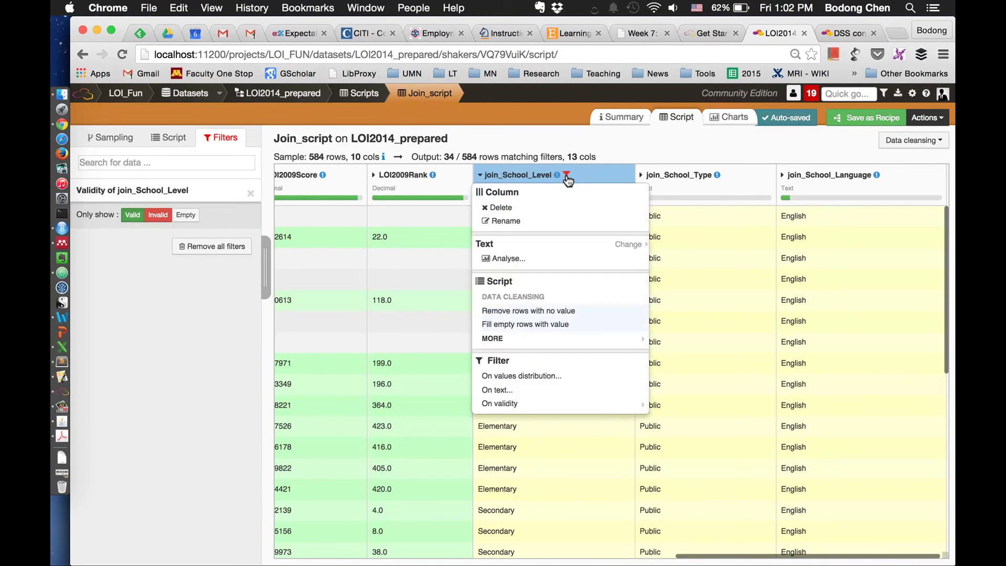
pyautogui.click(567, 180)
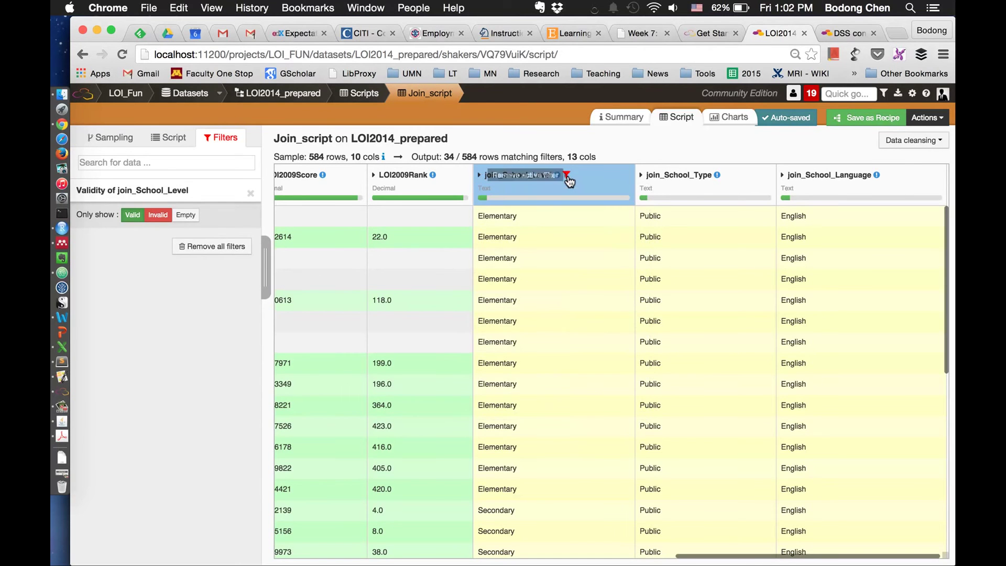
pyautogui.click(569, 177)
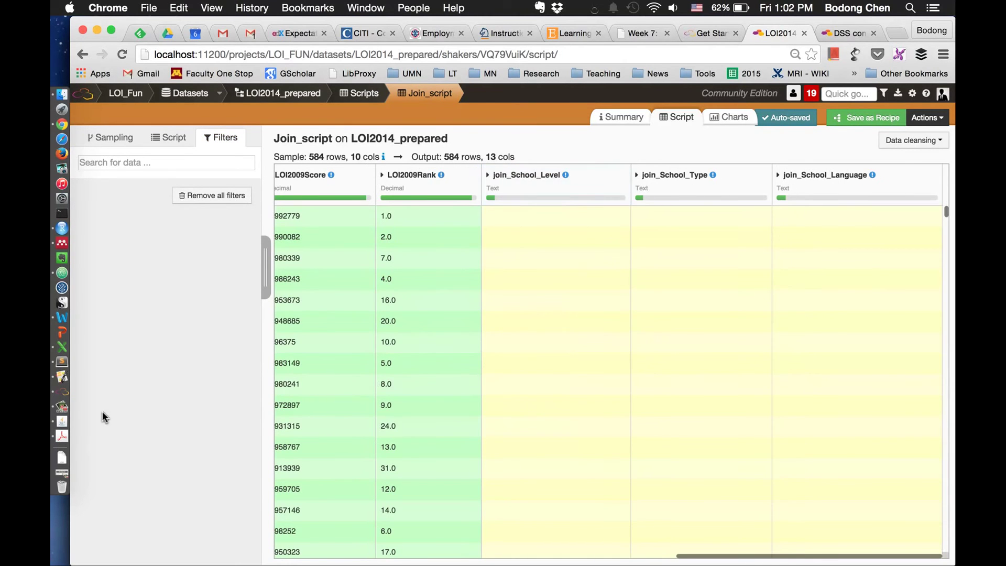
# Add a second memory-based fuzzy join to the script with School_Name as its join column.
pyautogui.click(168, 137)
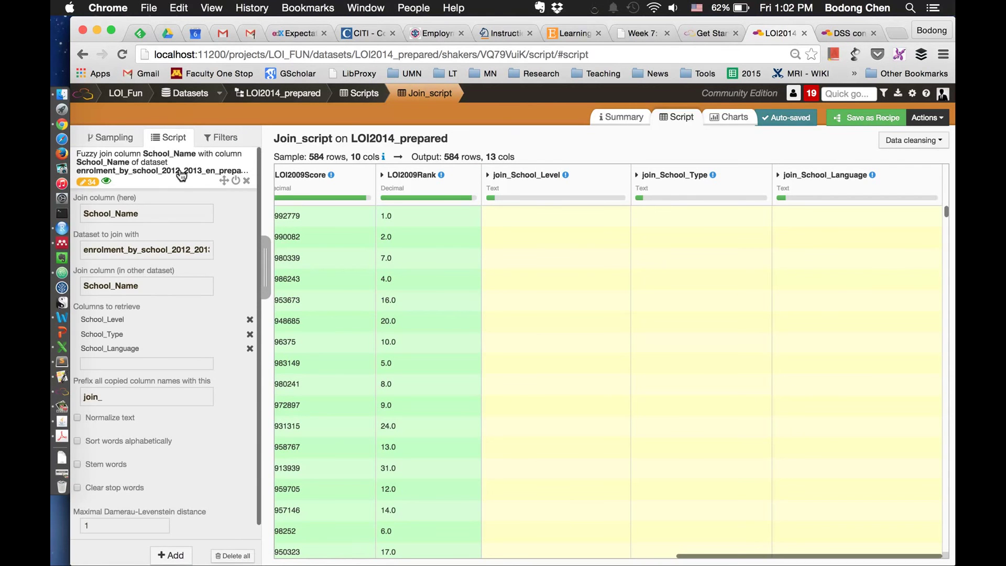
pyautogui.click(171, 555)
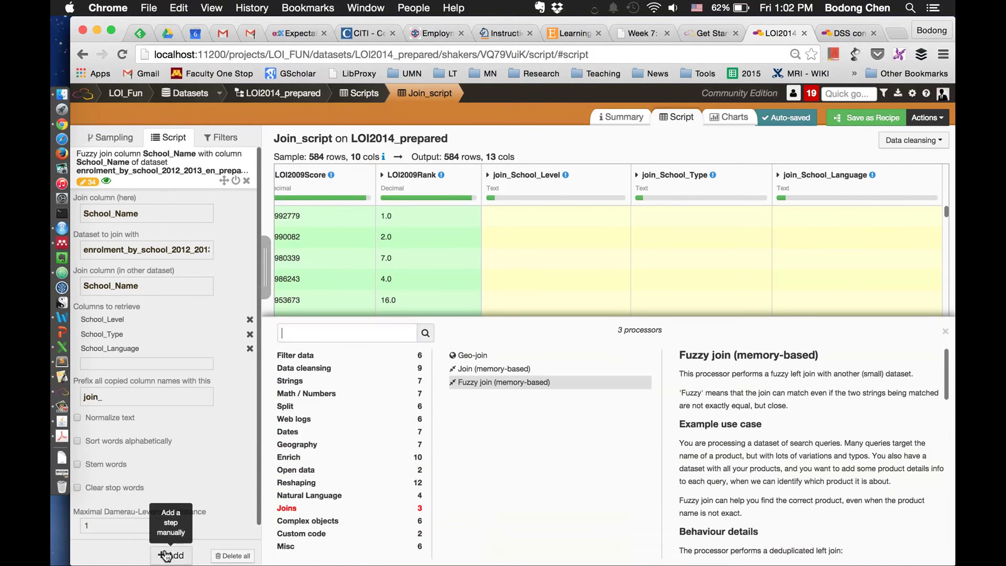
pyautogui.click(518, 384)
pyautogui.click(147, 246)
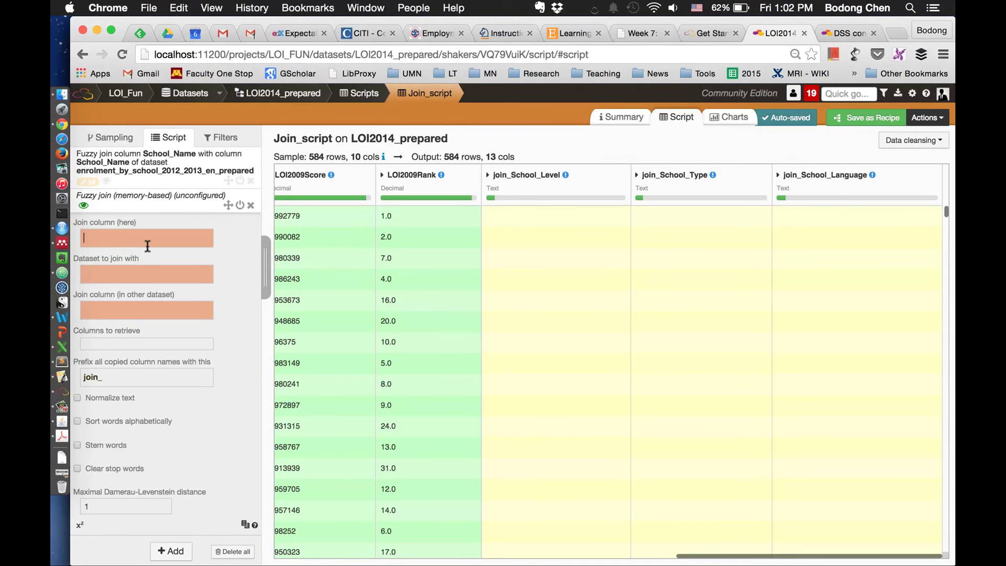
pyautogui.write('sc')
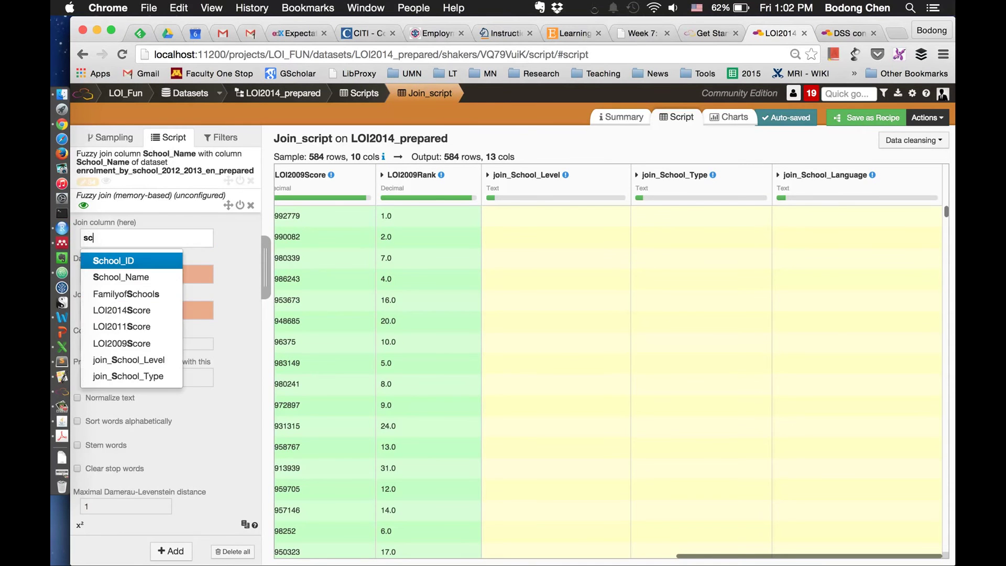
pyautogui.press('Down')
pyautogui.press('Return')
# Set publicly_funded_schools_txt_feb_2015_en as the dataset to join with in the new fuzzy join.
pyautogui.press('Tab')
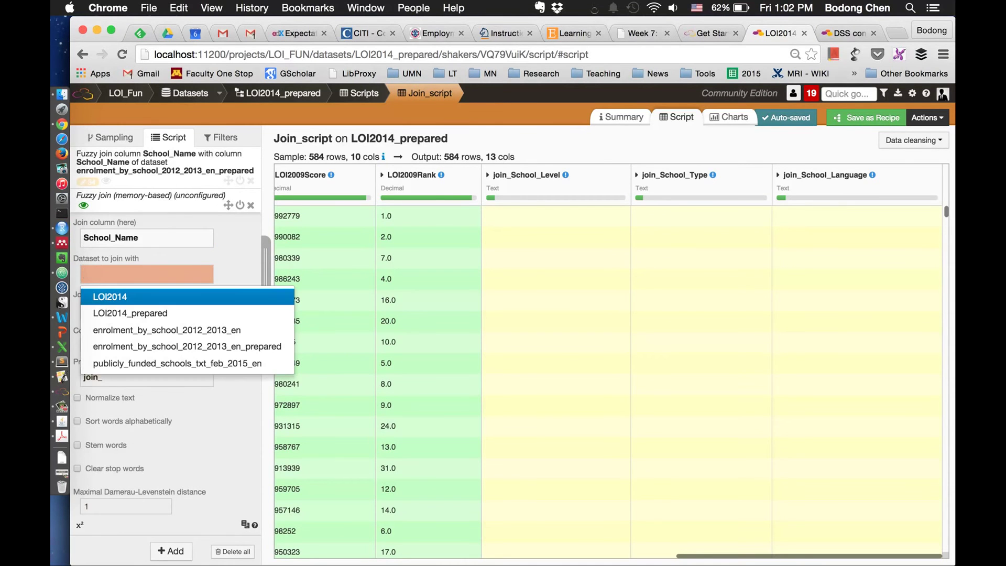
pyautogui.press('Down')
pyautogui.press('Down')
pyautogui.press('Down')
pyautogui.press('Down')
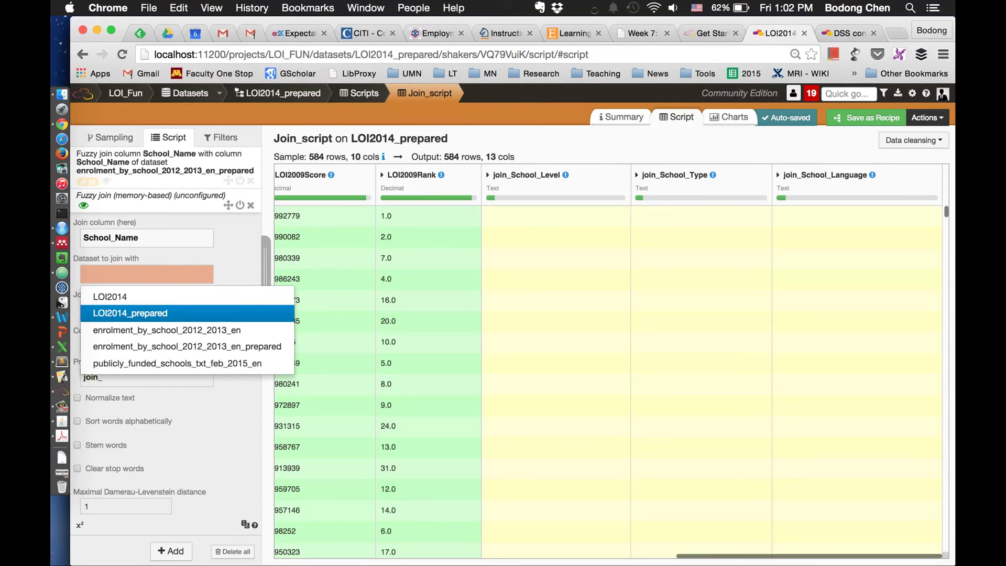
pyautogui.press('Return')
# Use School Name as the join column in the publicly funded schools dataset.
pyautogui.press('Tab')
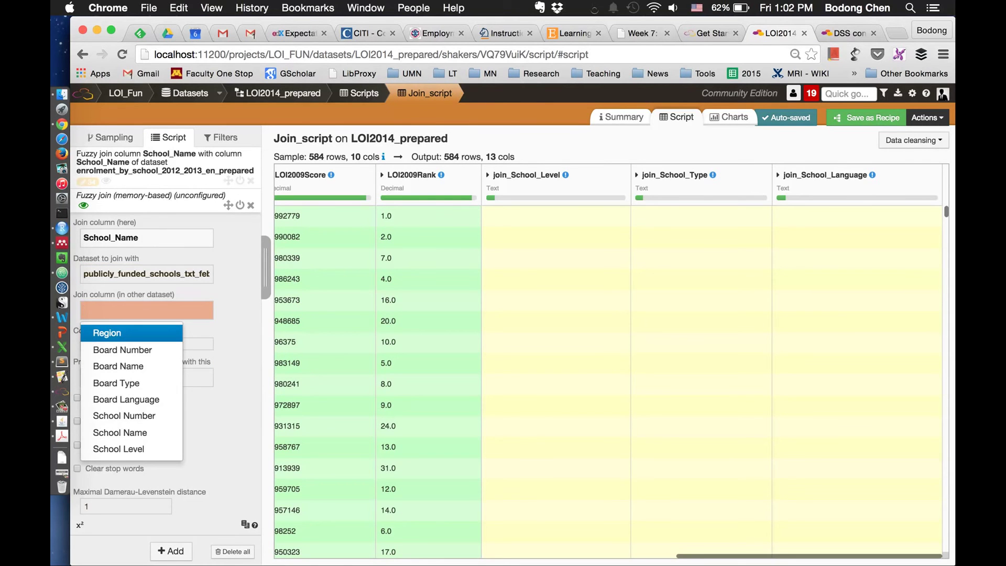
pyautogui.press('Down')
pyautogui.press('Down')
pyautogui.press('Down')
pyautogui.press('Down')
pyautogui.press('Down')
pyautogui.press('Down')
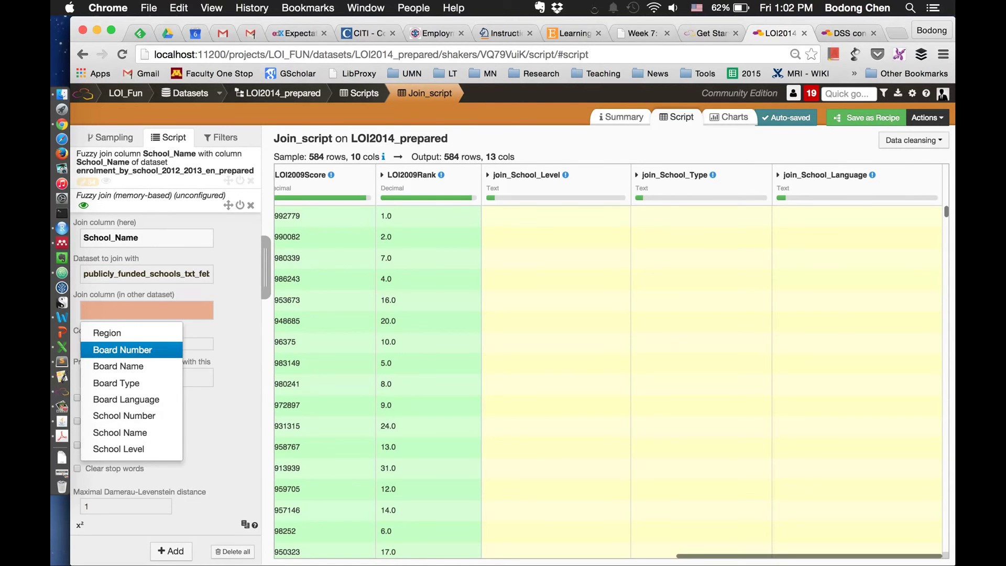
pyautogui.press('Return')
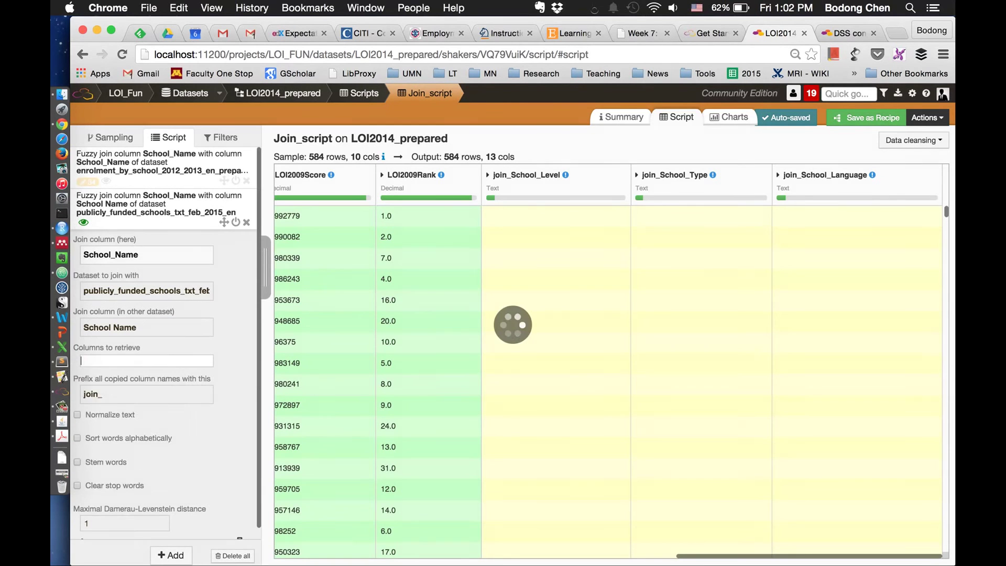
# Add School Number and Postal Code as columns to retrieve from the publicly funded schools dataset.
pyautogui.press('Tab')
pyautogui.press('Down')
pyautogui.press('Down')
pyautogui.press('Down')
pyautogui.press('Down')
pyautogui.press('Down')
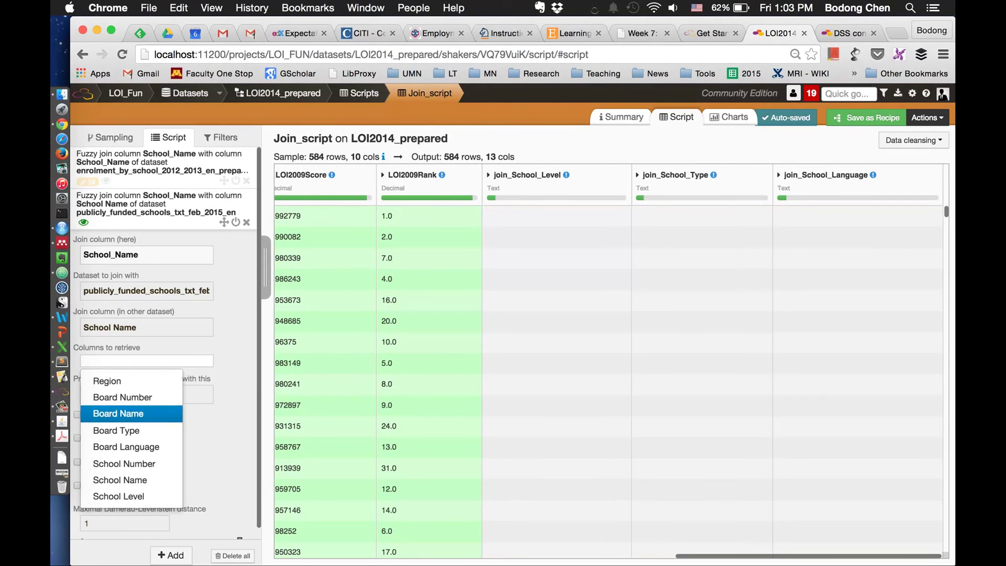
pyautogui.press('Return')
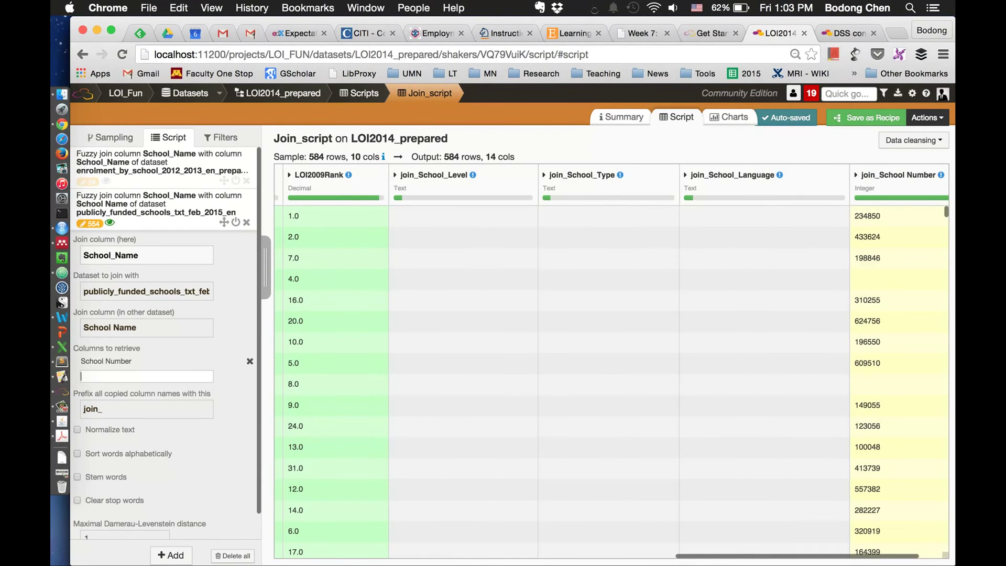
pyautogui.write('po')
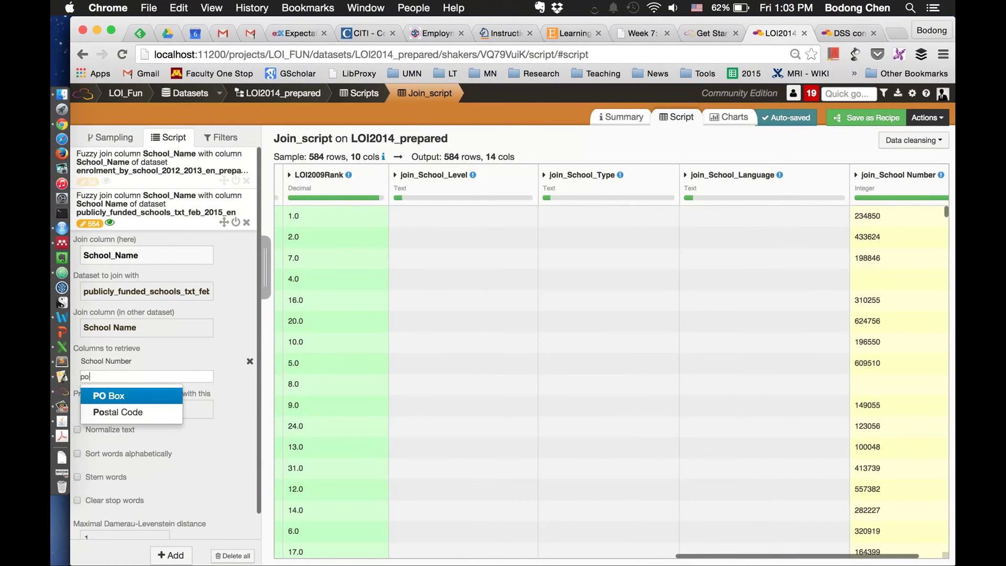
pyautogui.press('Down')
pyautogui.press('Return')
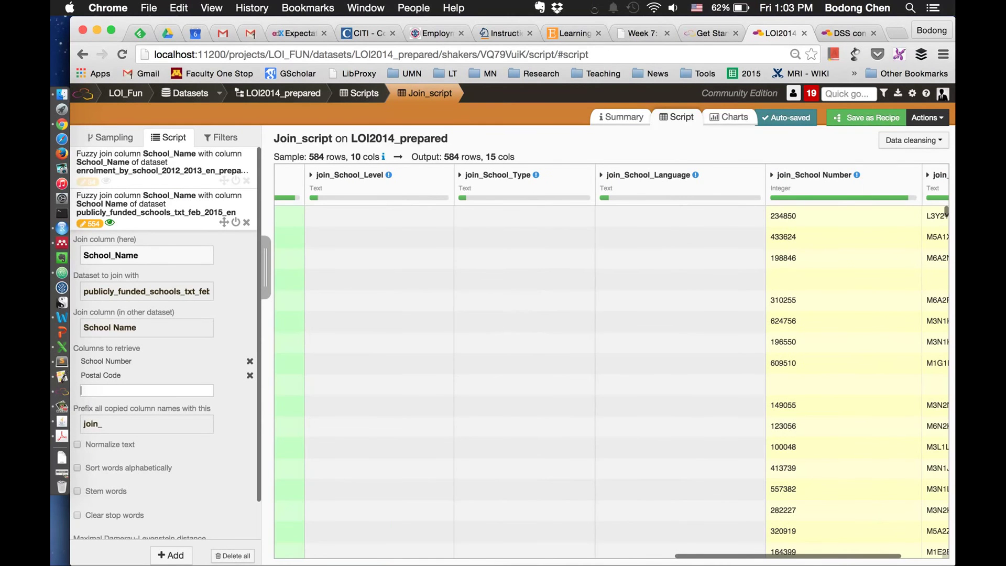
# Add School Level, School Language and School Type to the columns retrieved from the publicly funded schools dataset.
pyautogui.write('sch')
pyautogui.press('Down')
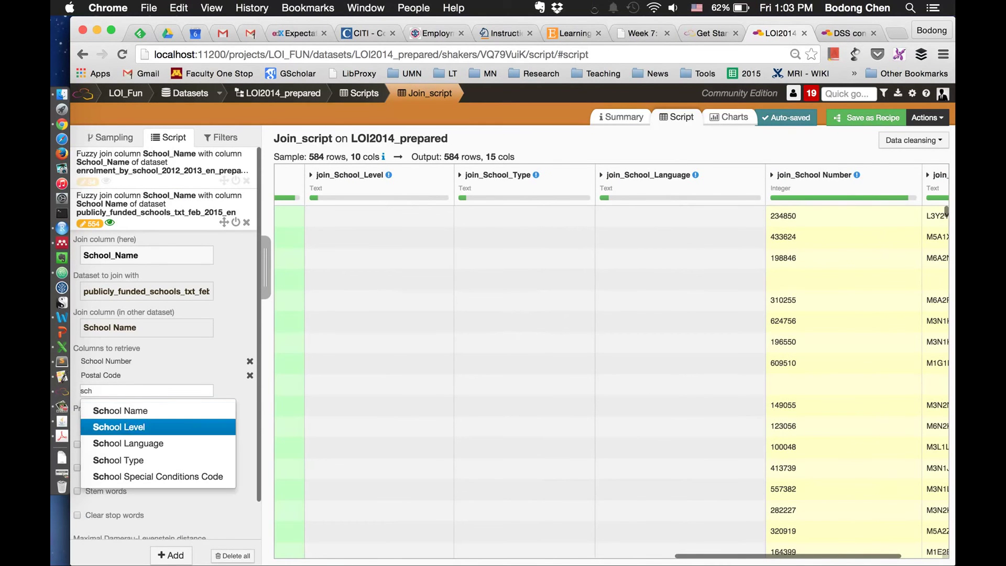
pyautogui.press('Return')
pyautogui.write('sch')
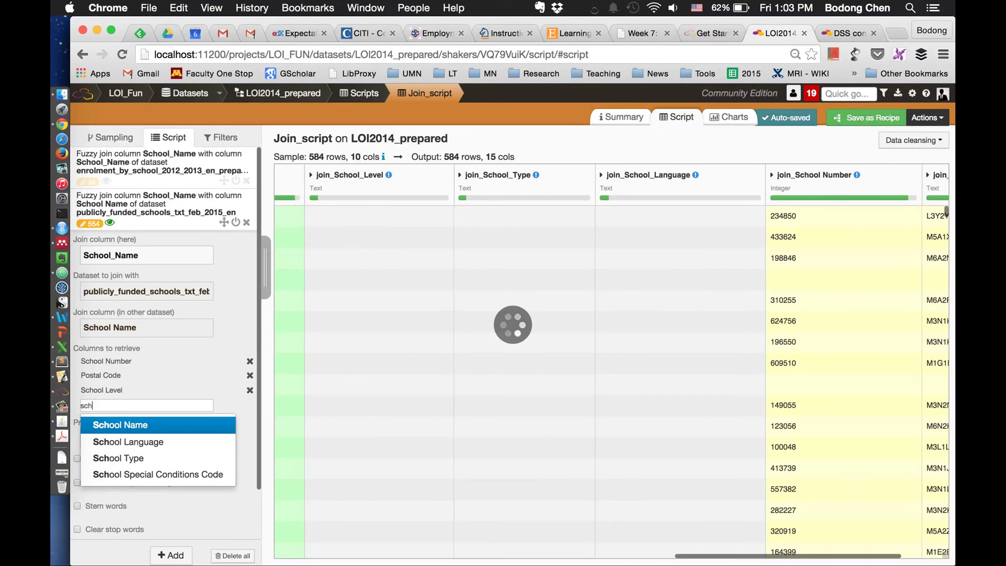
pyautogui.press('Down')
pyautogui.press('Return')
pyautogui.write('sc')
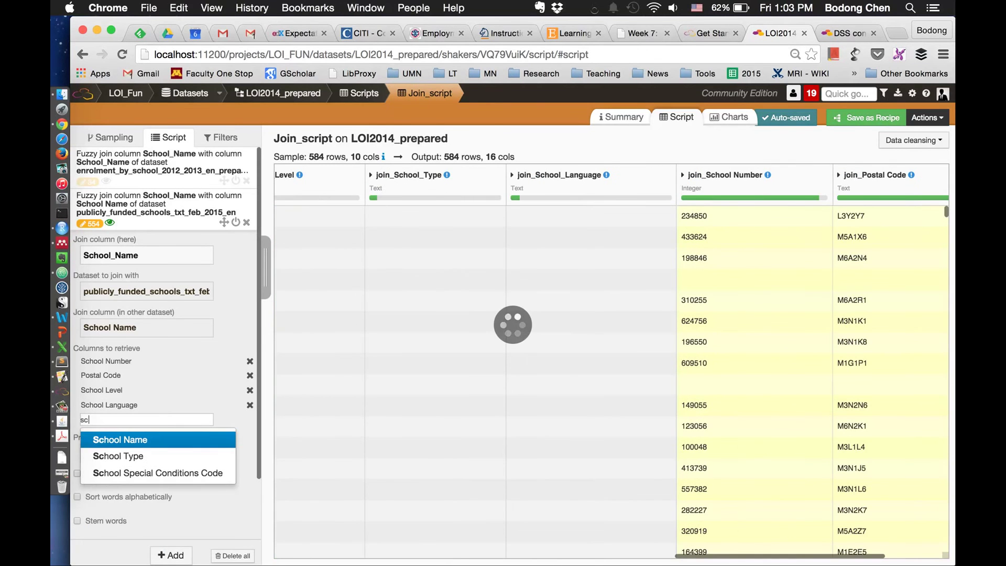
pyautogui.press('Down')
pyautogui.press('Return')
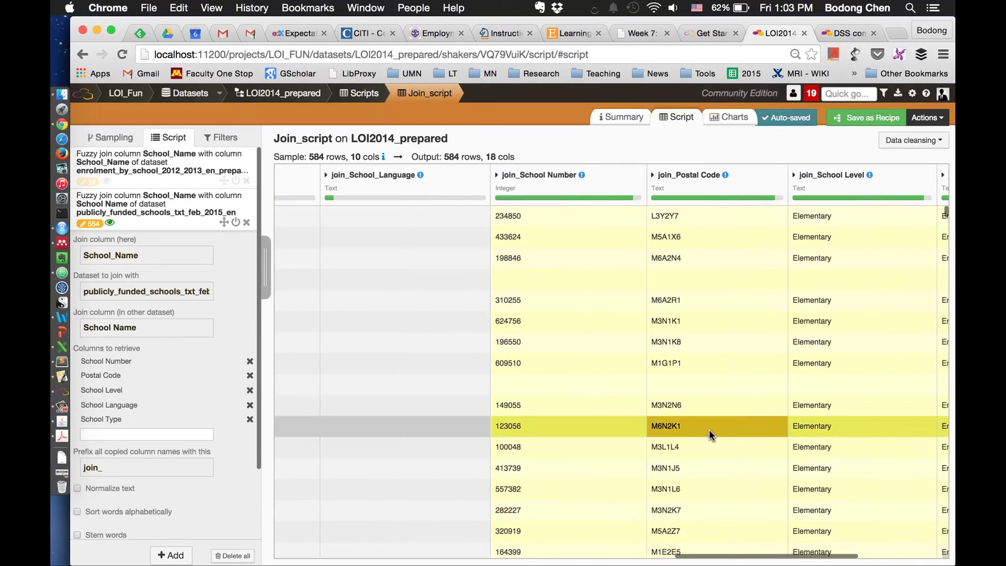
# Compare the columns from both joins, and delete the fuzzy join with the prepared enrolment dataset from the script.
pyautogui.moveTo(696, 559); pyautogui.dragTo(634, 529)
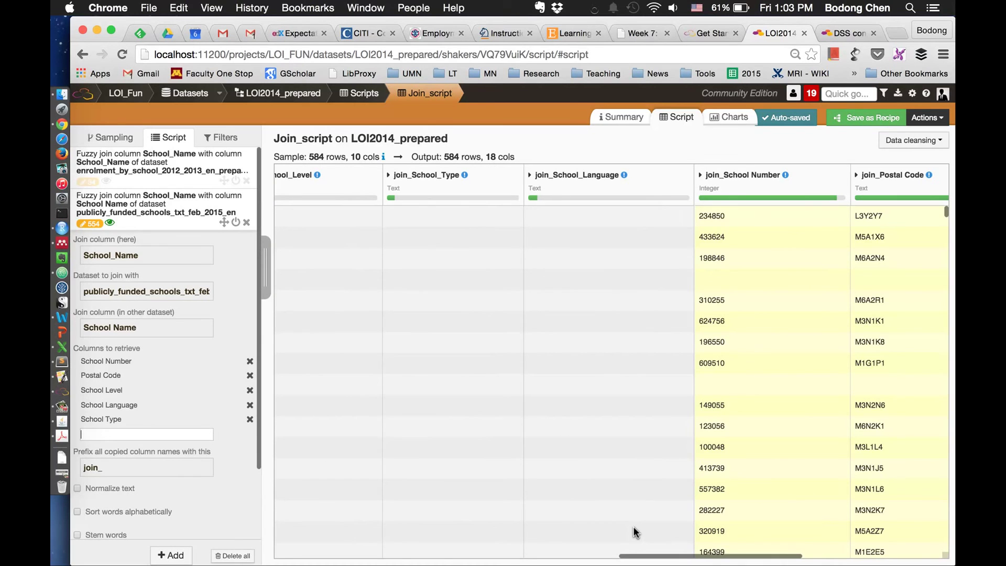
pyautogui.moveTo(633, 527); pyautogui.dragTo(667, 528)
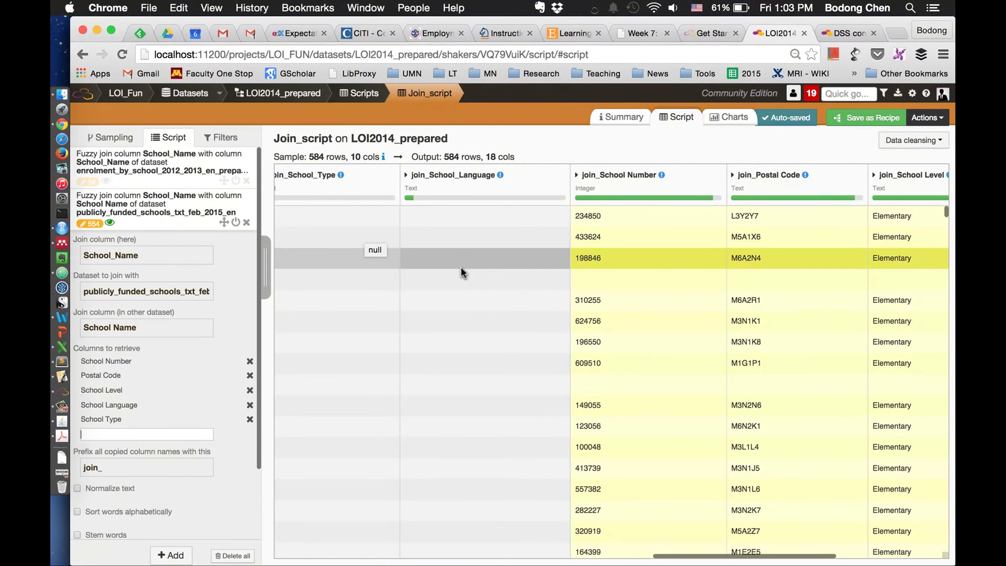
pyautogui.hscroll(-3, 461, 266)
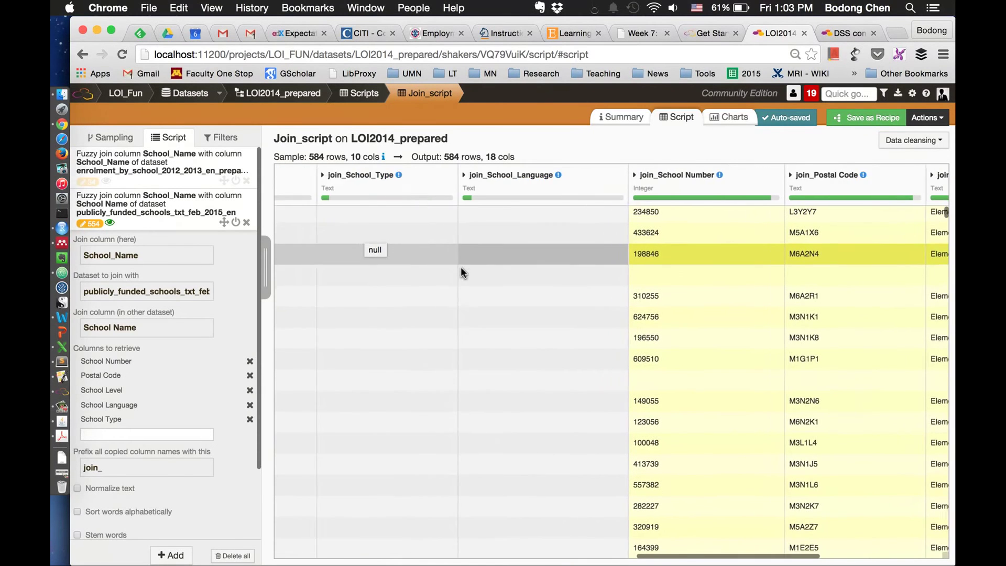
pyautogui.click(247, 183)
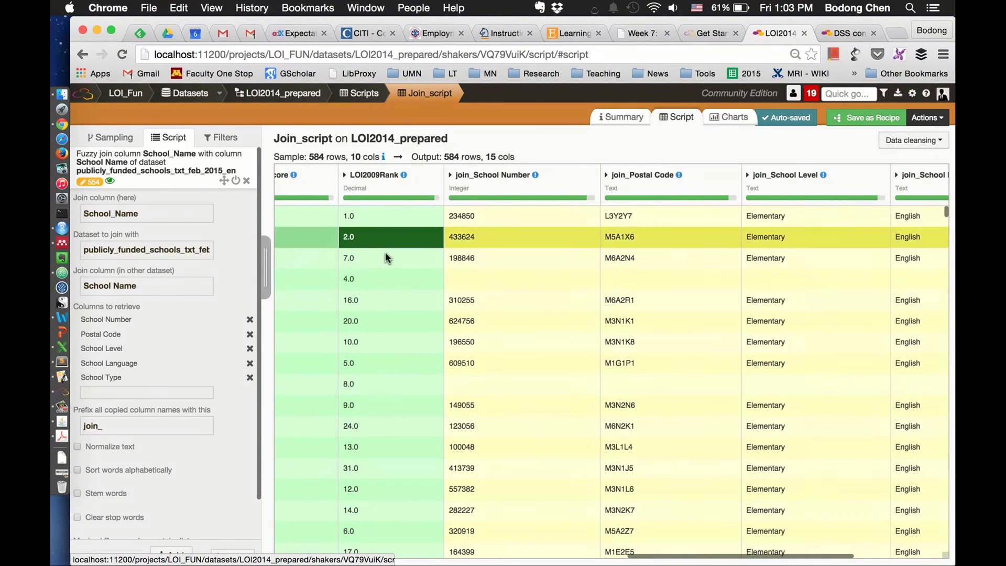
# Add a memory-based Join on join_School Number with enrolment_by_school_2012_2013_en_prepared as the dataset to join with.
pyautogui.moveTo(699, 560); pyautogui.dragTo(636, 557)
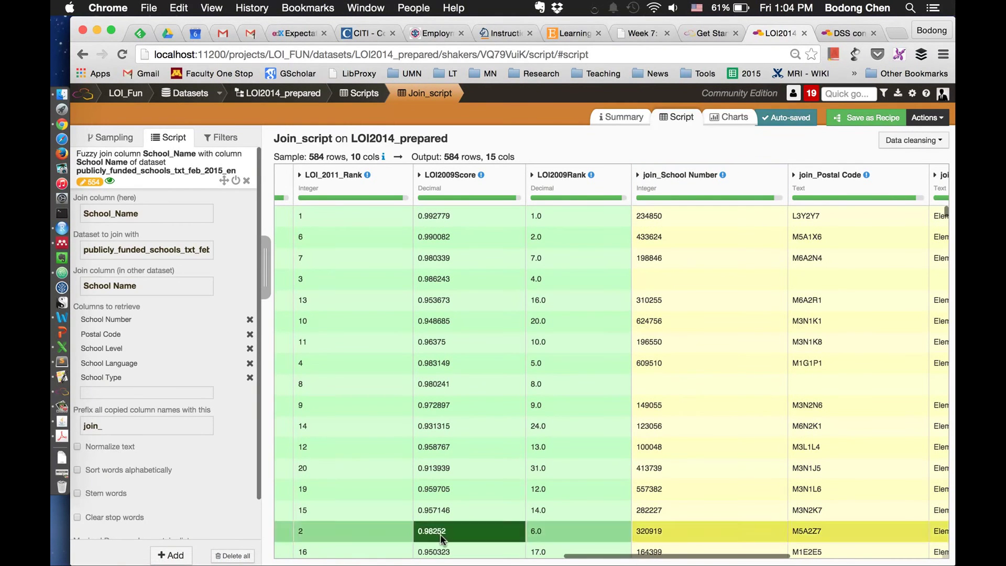
pyautogui.click(171, 555)
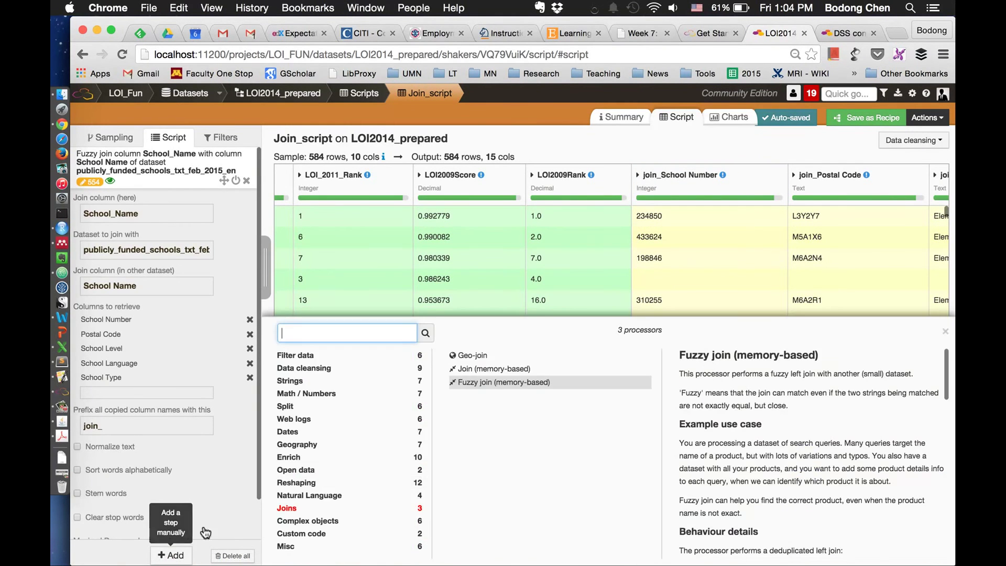
pyautogui.click(511, 370)
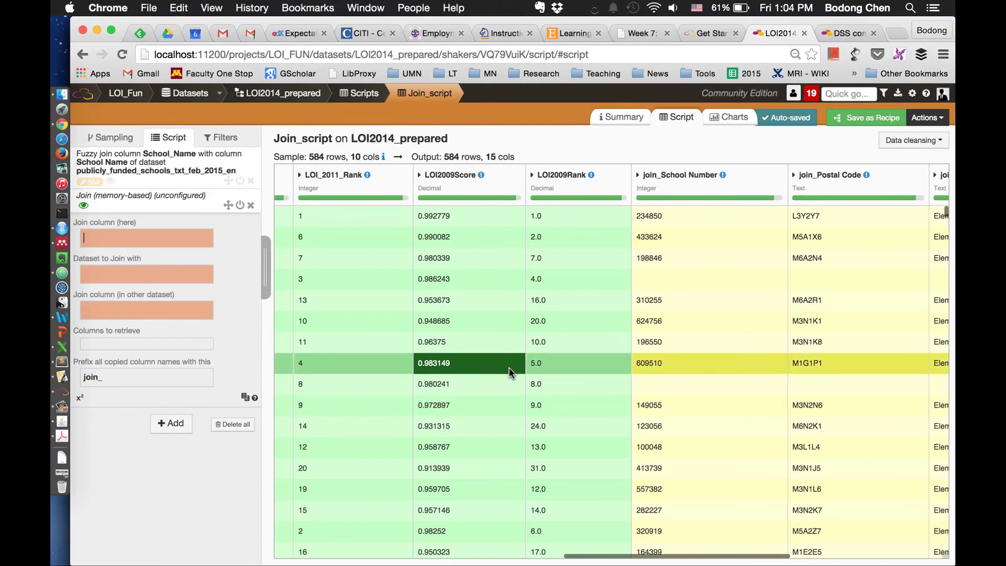
pyautogui.click(120, 239)
pyautogui.write('jo')
pyautogui.press('Tab')
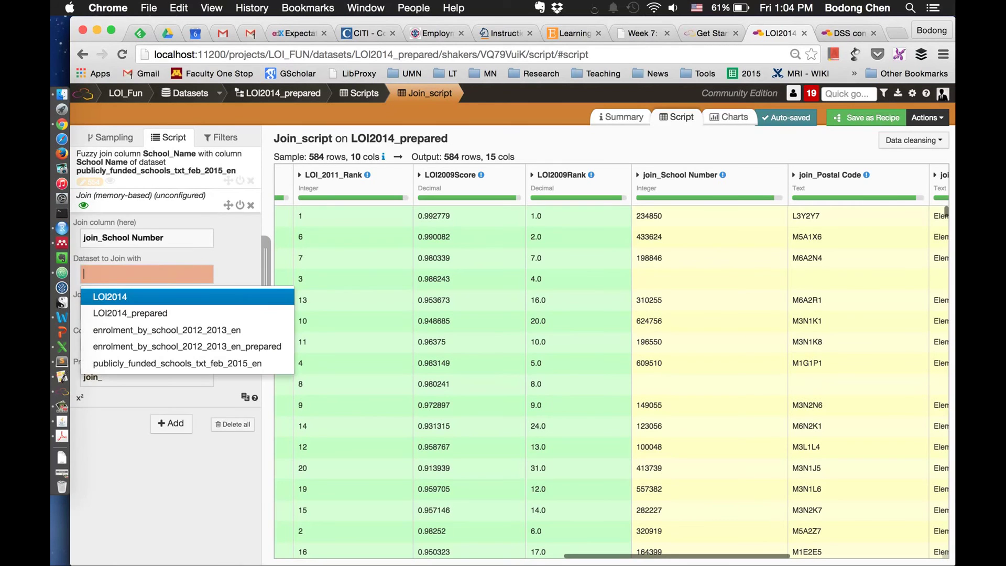
pyautogui.press('Down')
pyautogui.press('Down')
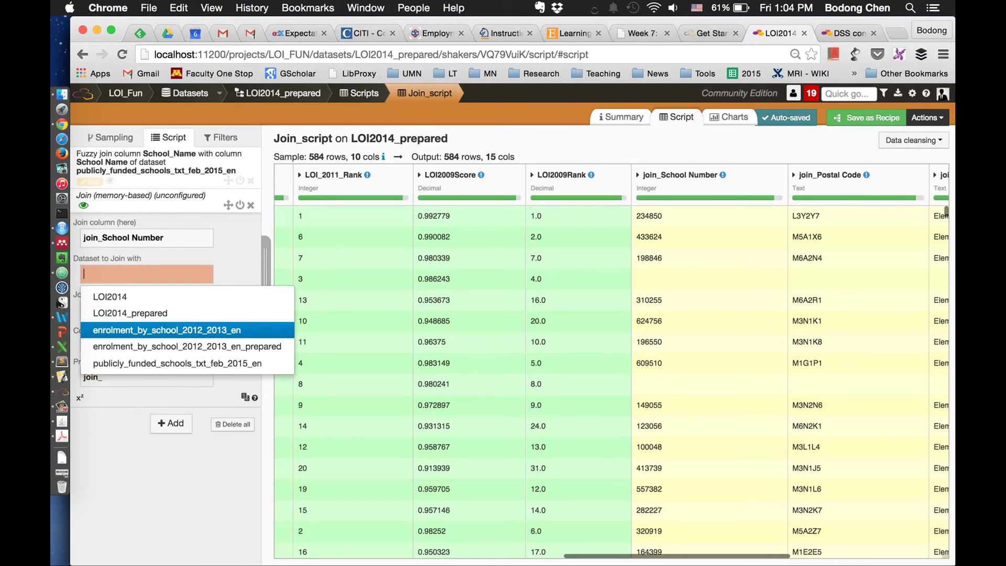
pyautogui.press('Tab')
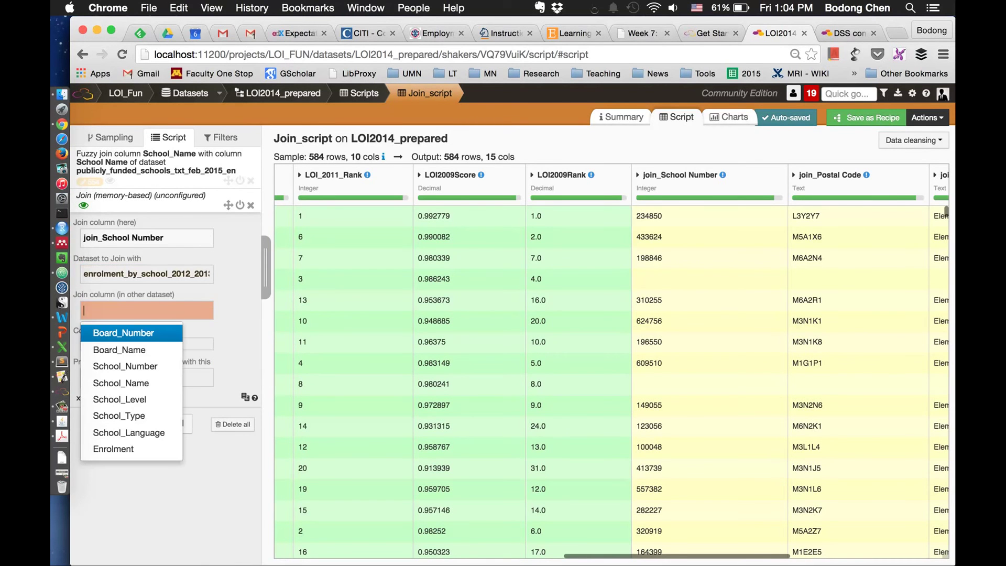
pyautogui.press('Down')
pyautogui.press('Down')
pyautogui.press('Down')
pyautogui.press('Down')
pyautogui.press('Down')
pyautogui.press('Down')
pyautogui.press('Down')
pyautogui.press('Tab')
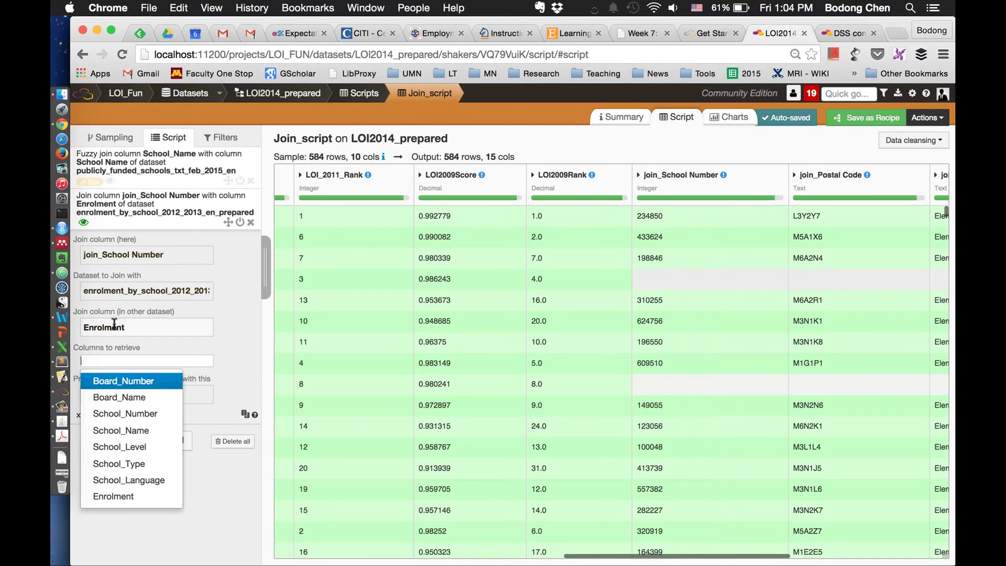
pyautogui.doubleClick(114, 323)
pyautogui.press('BackSpace')
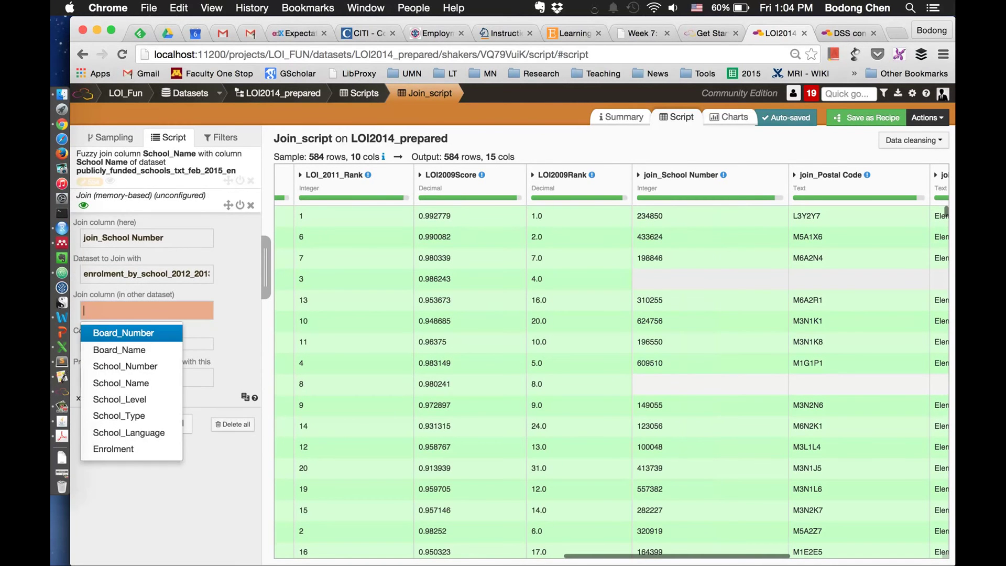
# Use School_Number as the join column in the prepared enrolment dataset.
pyautogui.press('Down')
pyautogui.press('Down')
pyautogui.press('Down')
pyautogui.press('Up')
pyautogui.press('Tab')
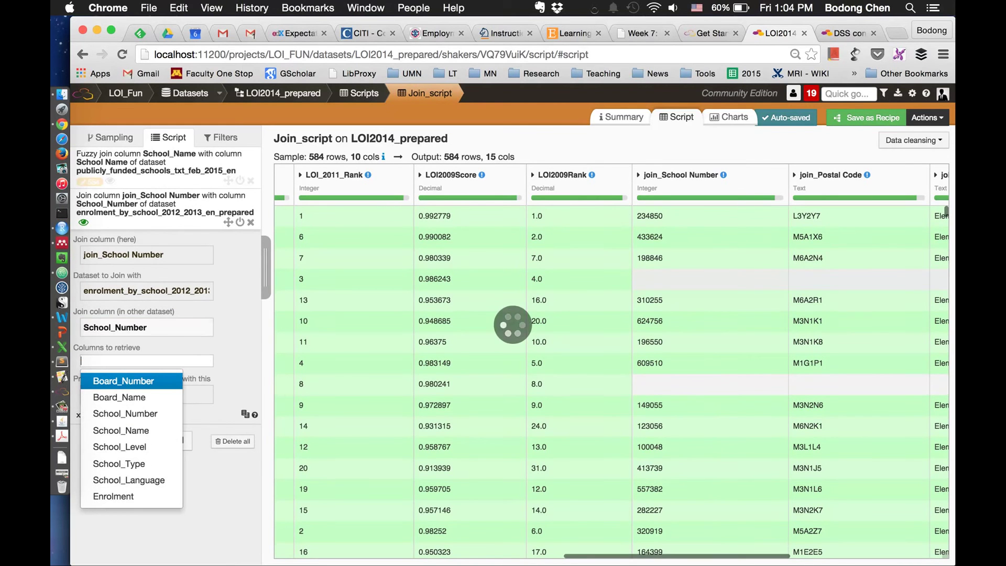
# Add Enrolment as the column to retrieve from the prepared enrolment dataset, and review the joined columns across the table.
pyautogui.press('Down')
pyautogui.press('Down')
pyautogui.press('Down')
pyautogui.press('Down')
pyautogui.press('Down')
pyautogui.press('Down')
pyautogui.press('Down')
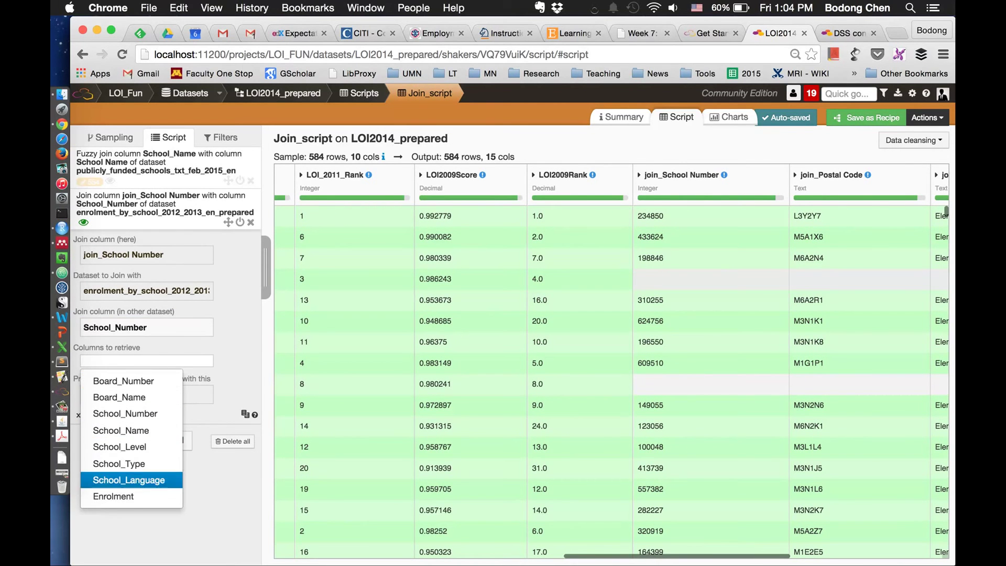
pyautogui.press('Return')
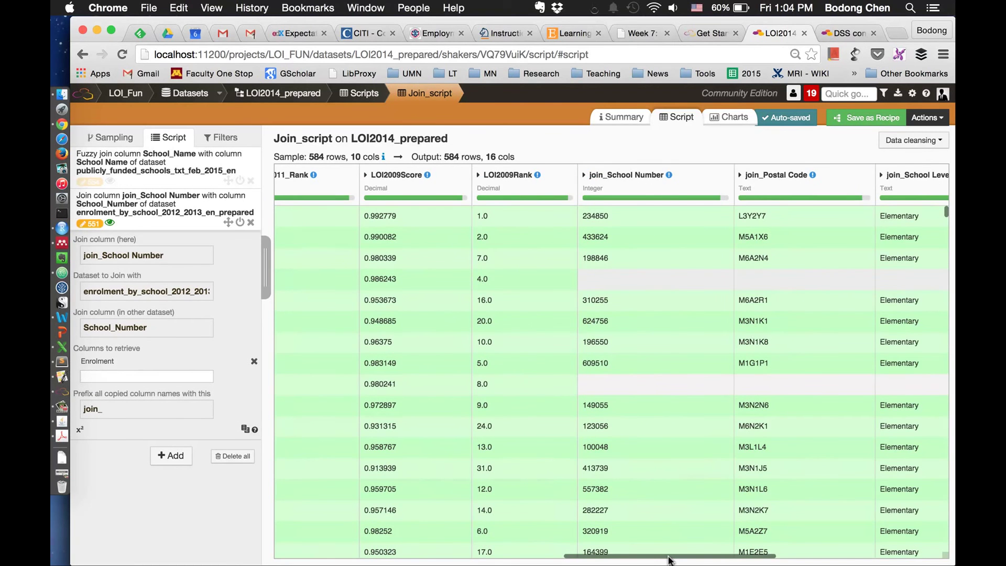
pyautogui.moveTo(669, 560); pyautogui.dragTo(839, 563)
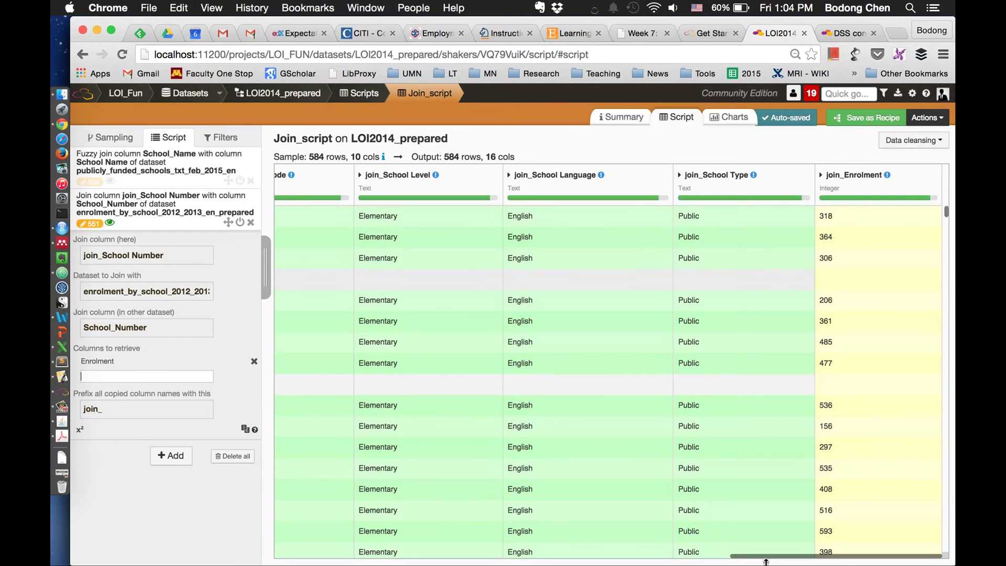
pyautogui.moveTo(780, 560); pyautogui.dragTo(733, 554)
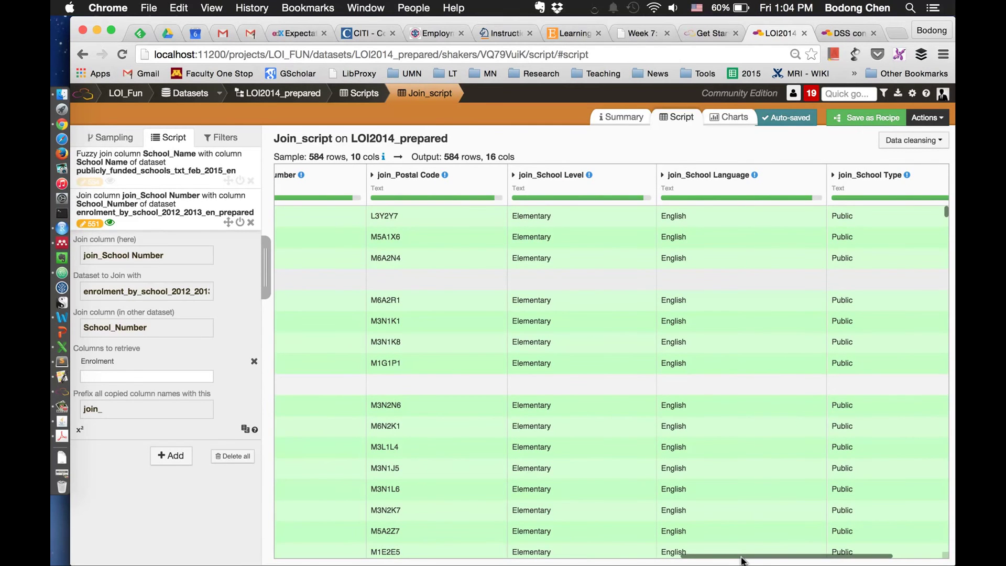
pyautogui.moveTo(742, 561); pyautogui.dragTo(618, 536)
pyautogui.hscroll(-10, 461, 516)
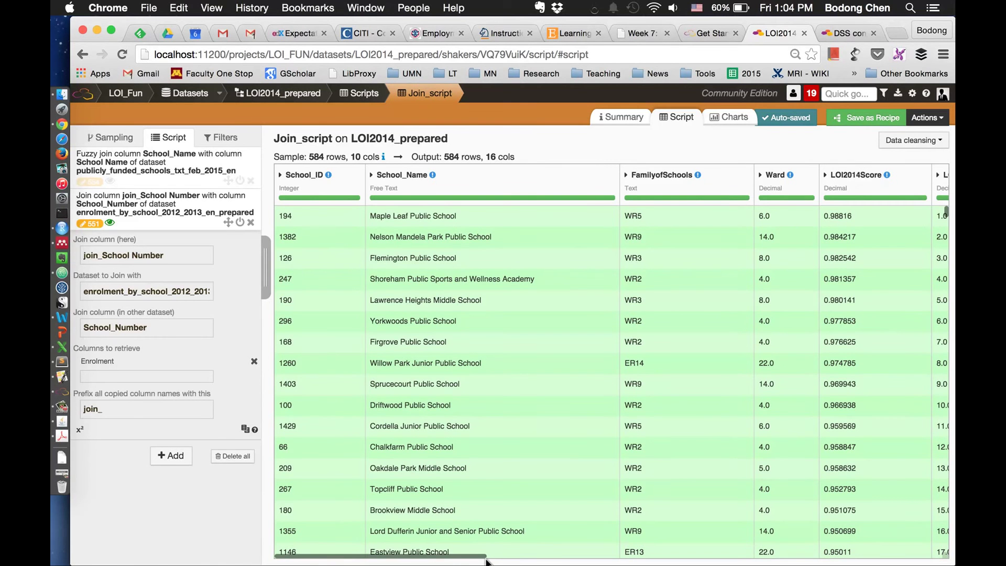
# Save the join script as a recipe with output dataset LOI2014_prepared_final, and build the newly created dataset.
pyautogui.hscroll(10, 482, 560)
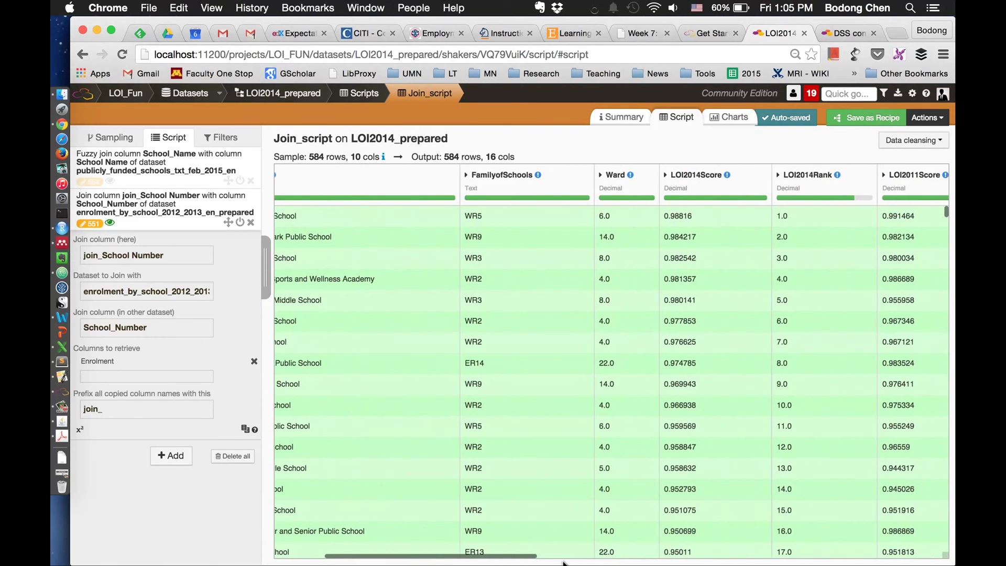
pyautogui.hscroll(1, 611, 360)
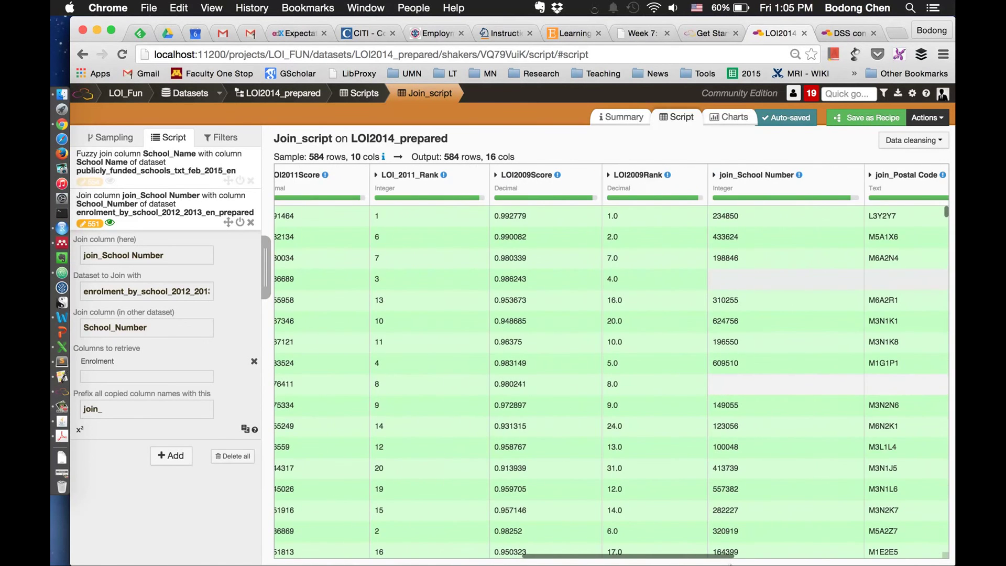
pyautogui.hscroll(-6, 599, 539)
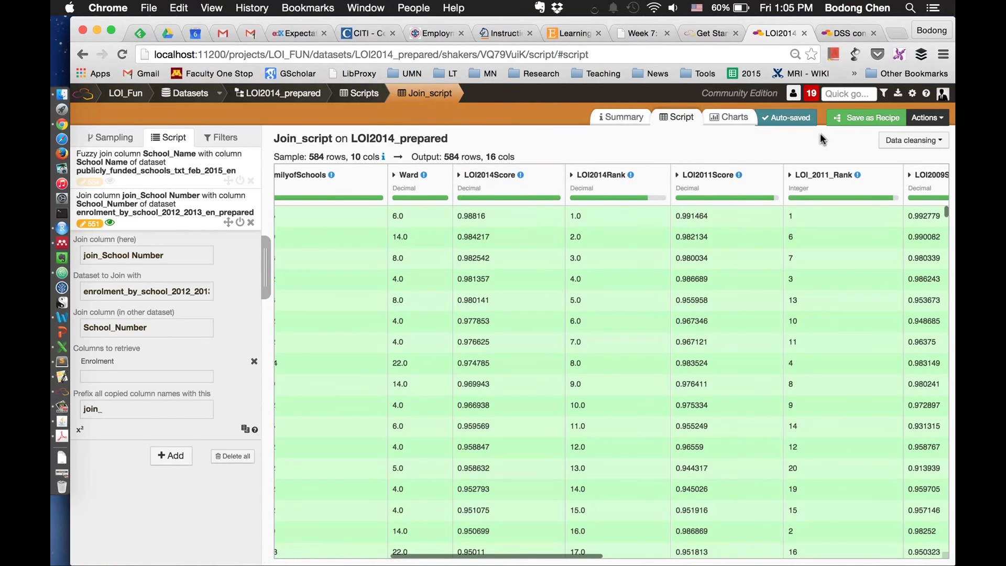
pyautogui.click(858, 122)
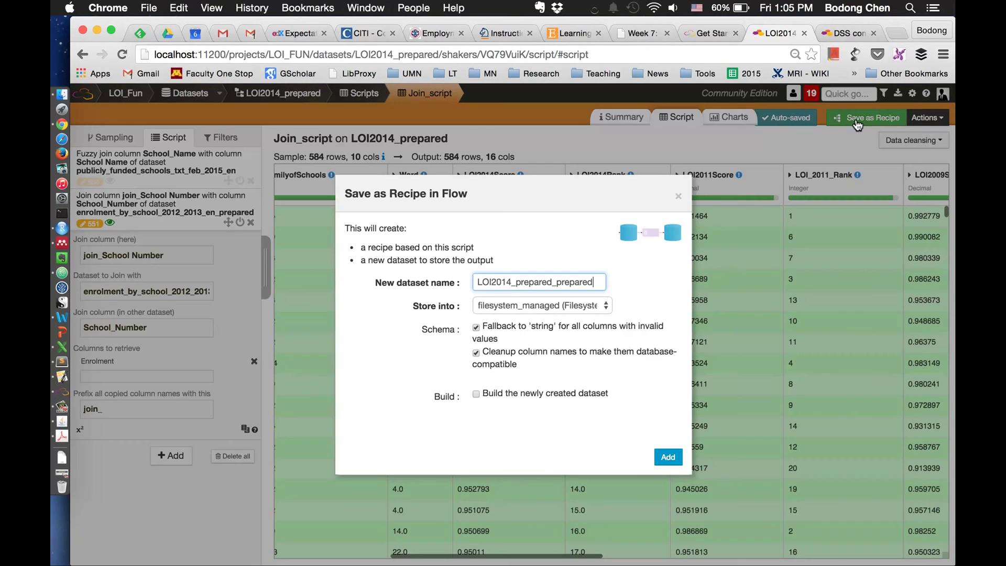
pyautogui.click(477, 395)
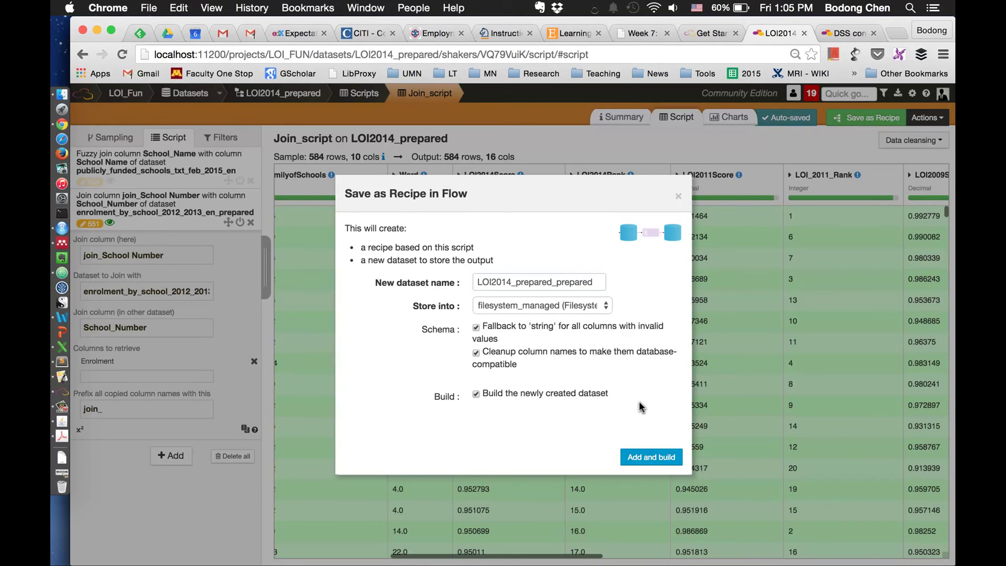
pyautogui.doubleClick(564, 283)
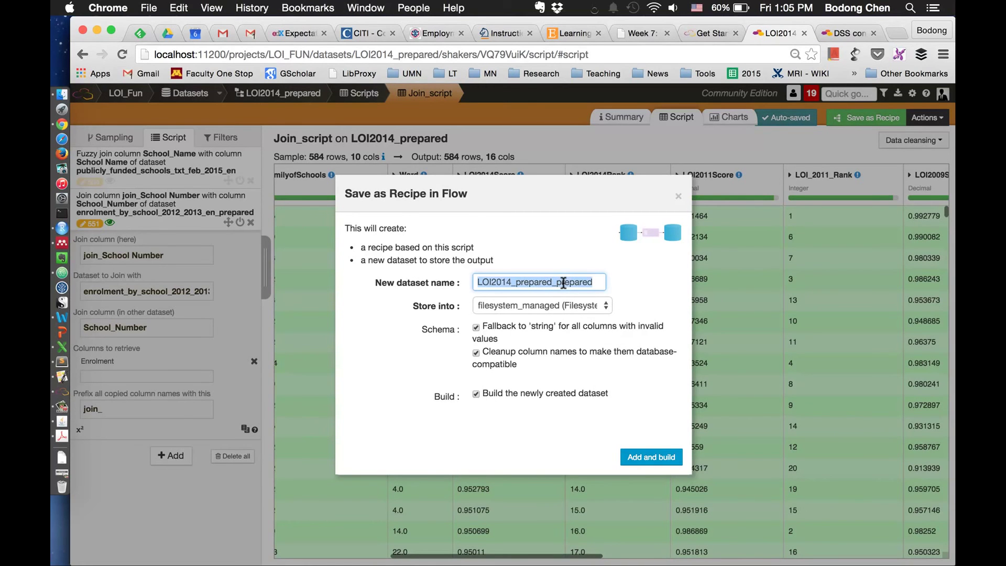
pyautogui.click(559, 283)
pyautogui.press('super+shift+Right')
pyautogui.write('final')
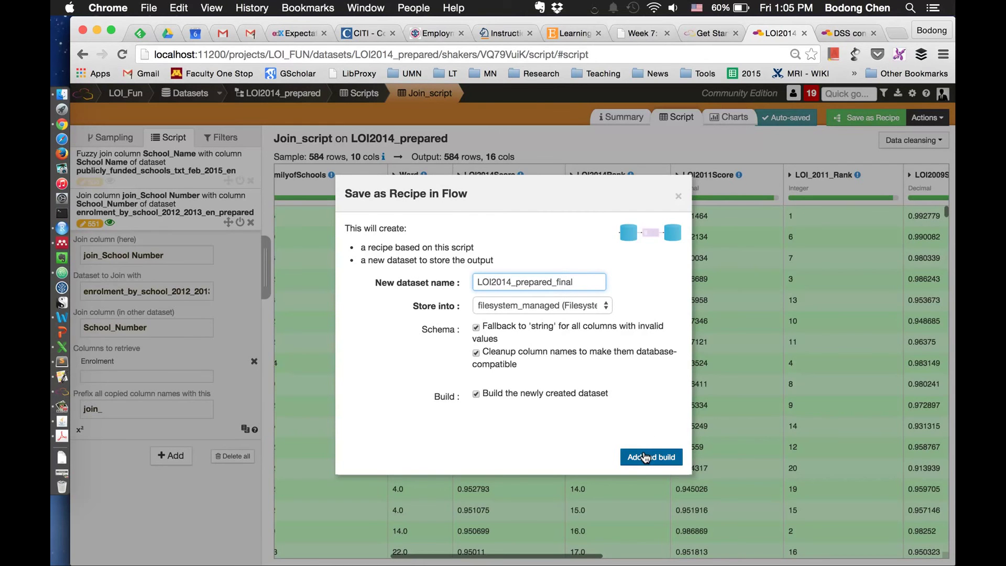
pyautogui.click(646, 457)
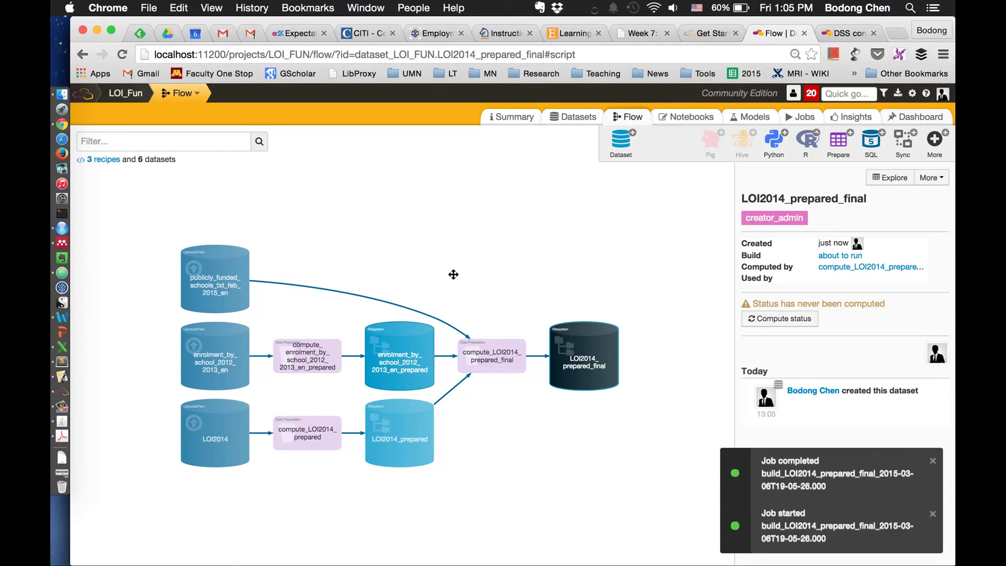
# Open the LOI2014_prepared_final dataset from the flow and create an empty preparation script named Analysis for it.
pyautogui.doubleClick(587, 368)
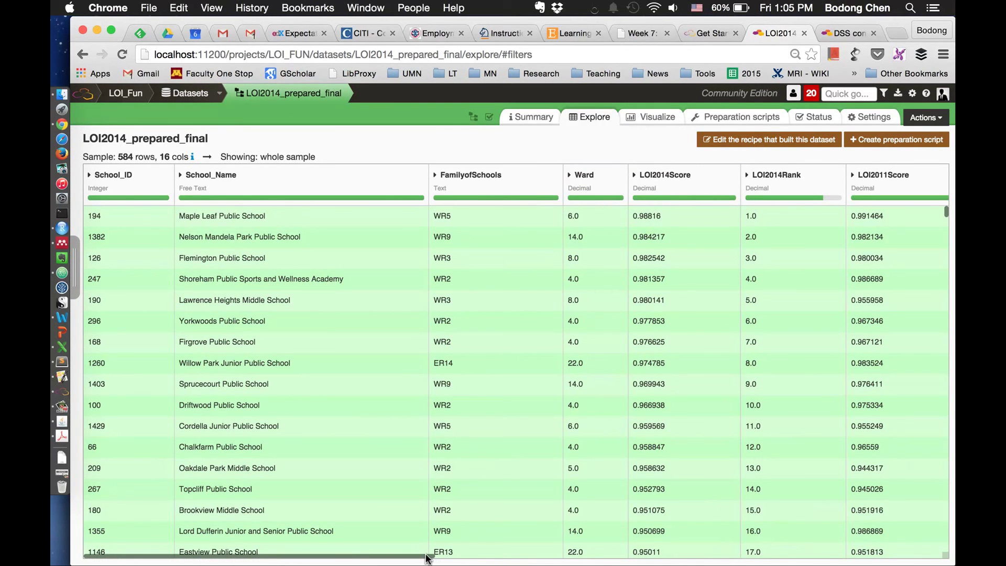
pyautogui.moveTo(426, 558); pyautogui.dragTo(527, 557)
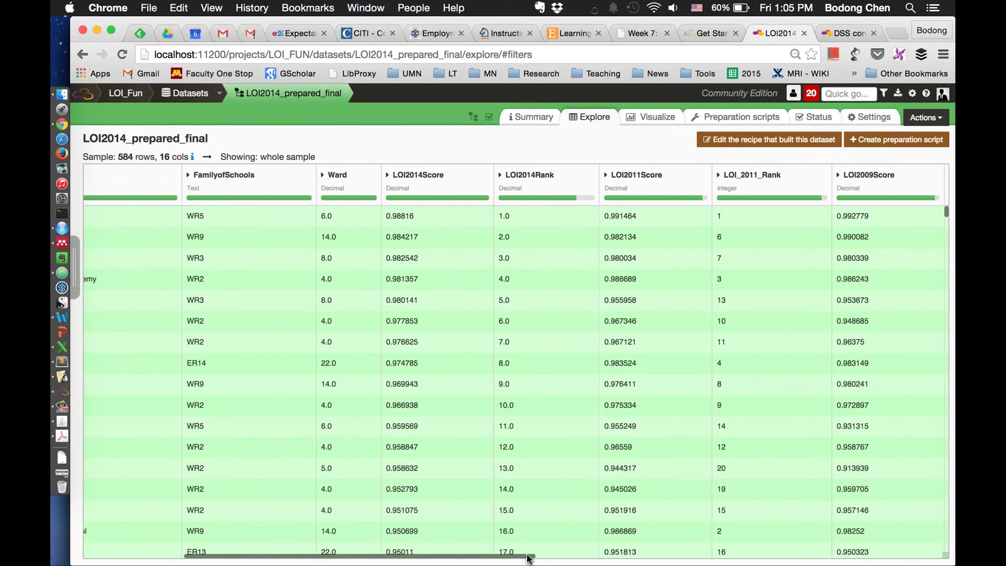
pyautogui.click(421, 180)
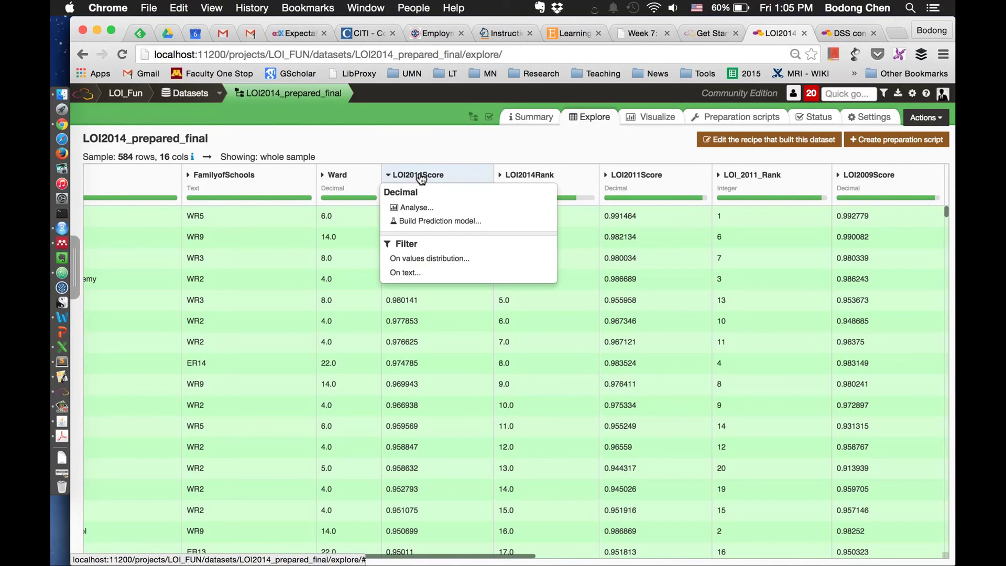
pyautogui.click(903, 140)
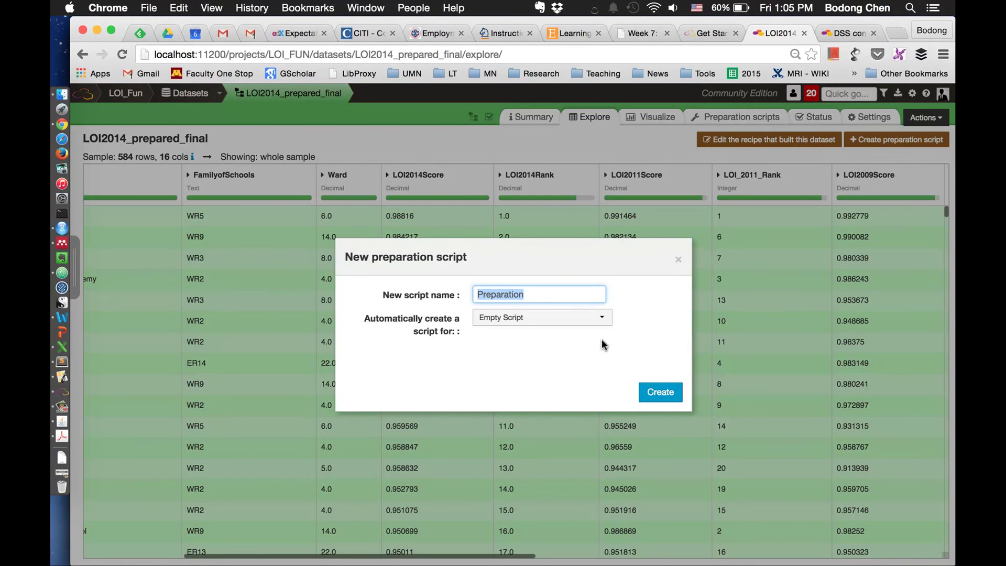
pyautogui.write('Analysis')
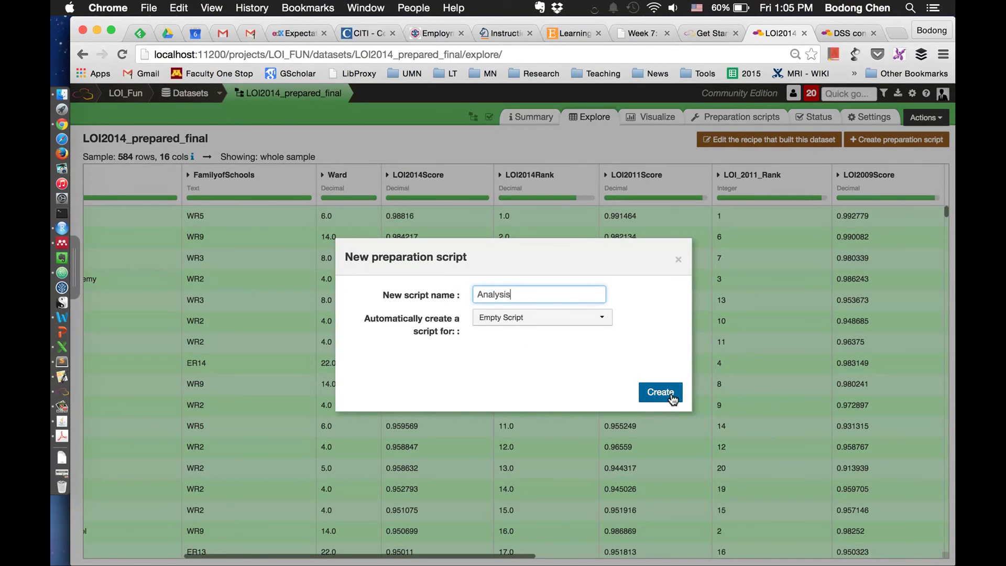
pyautogui.click(671, 396)
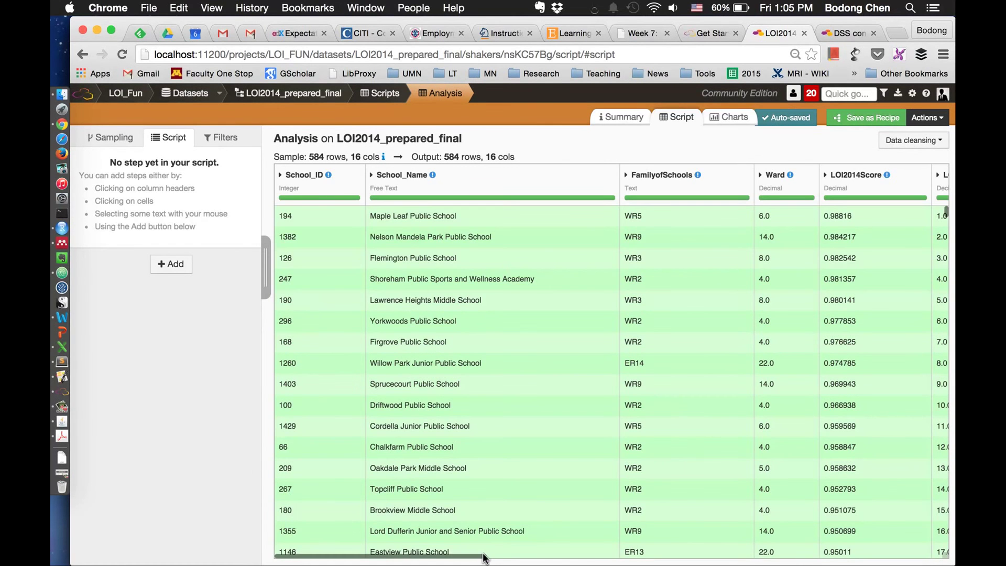
# Examine the numerical analysis of the LOI2014Score column and of the LOI2014Rank column.
pyautogui.moveTo(483, 558); pyautogui.dragTo(572, 554)
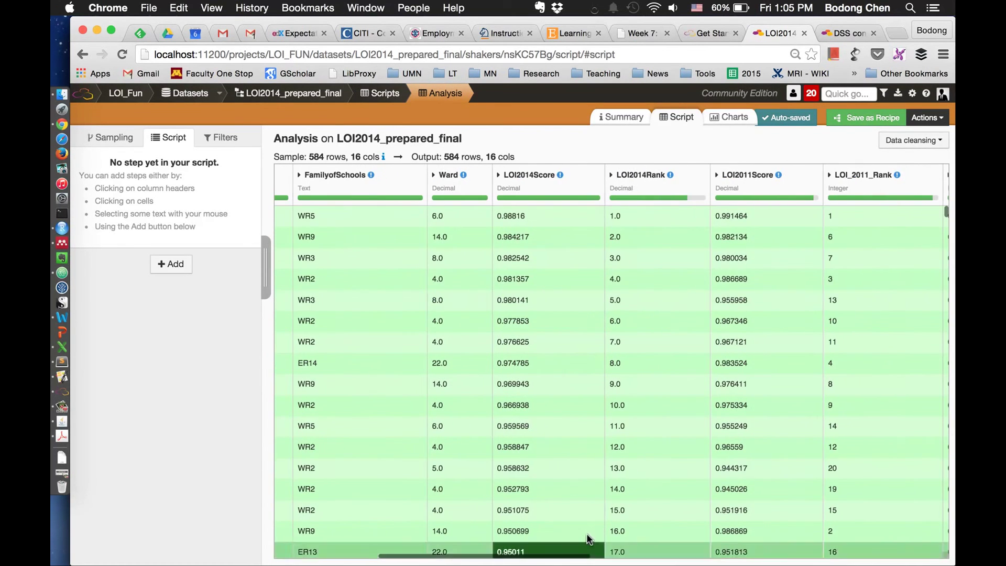
pyautogui.click(530, 177)
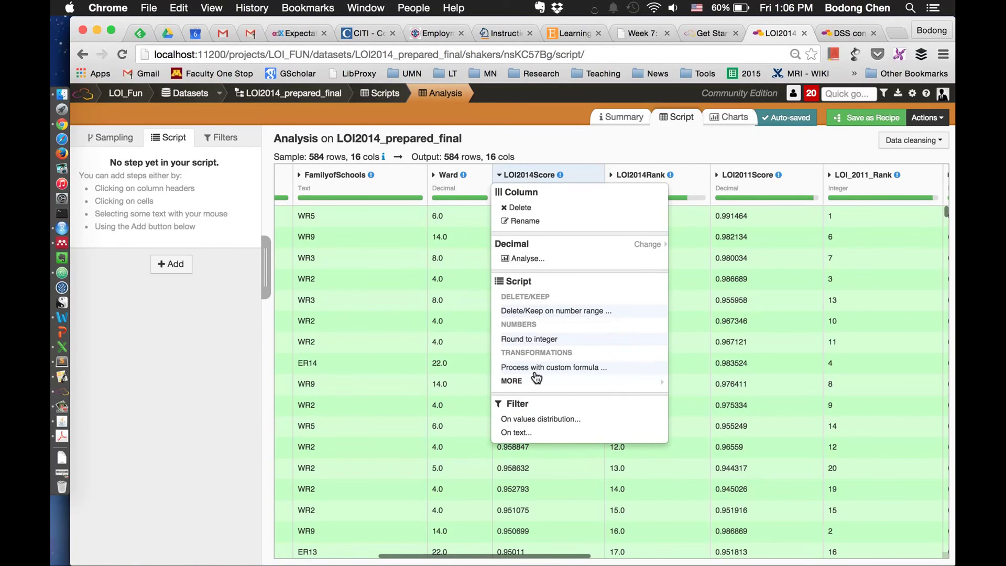
pyautogui.click(529, 259)
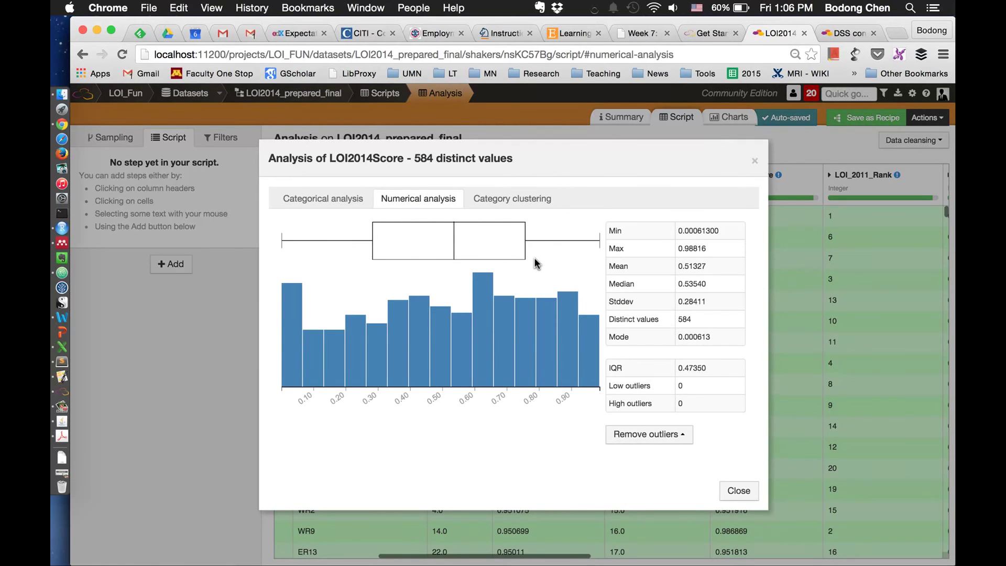
pyautogui.click(756, 161)
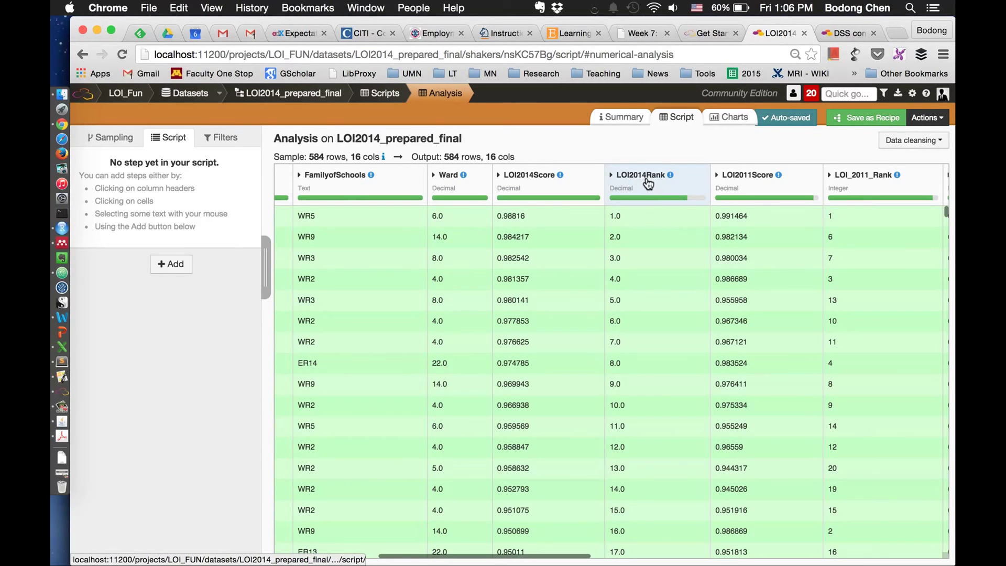
pyautogui.click(647, 176)
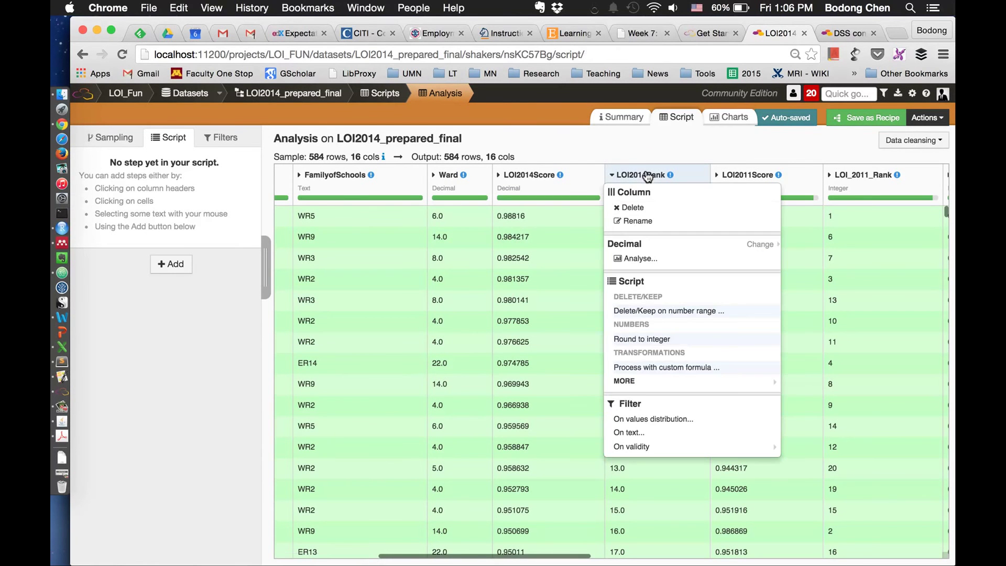
pyautogui.click(640, 259)
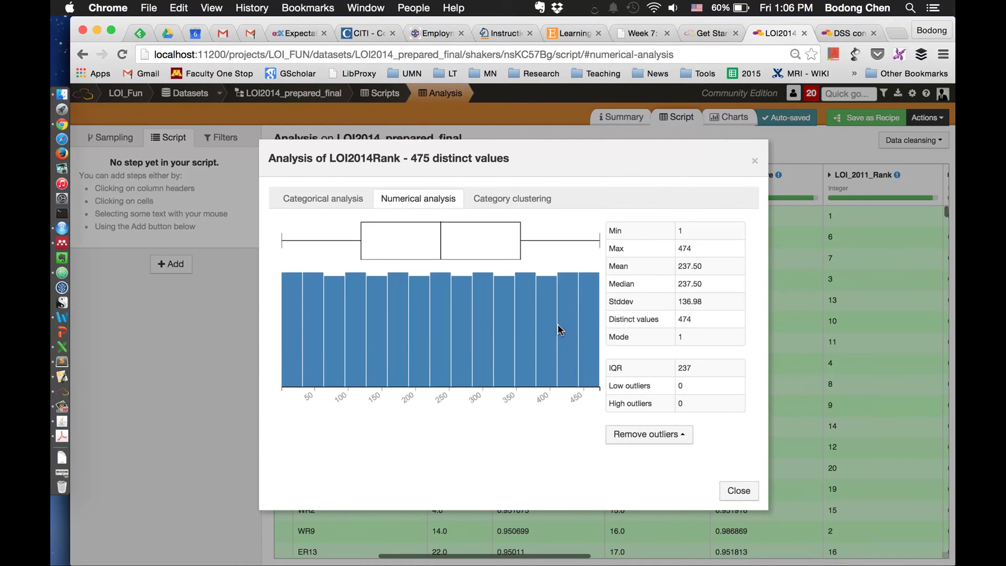
pyautogui.click(755, 163)
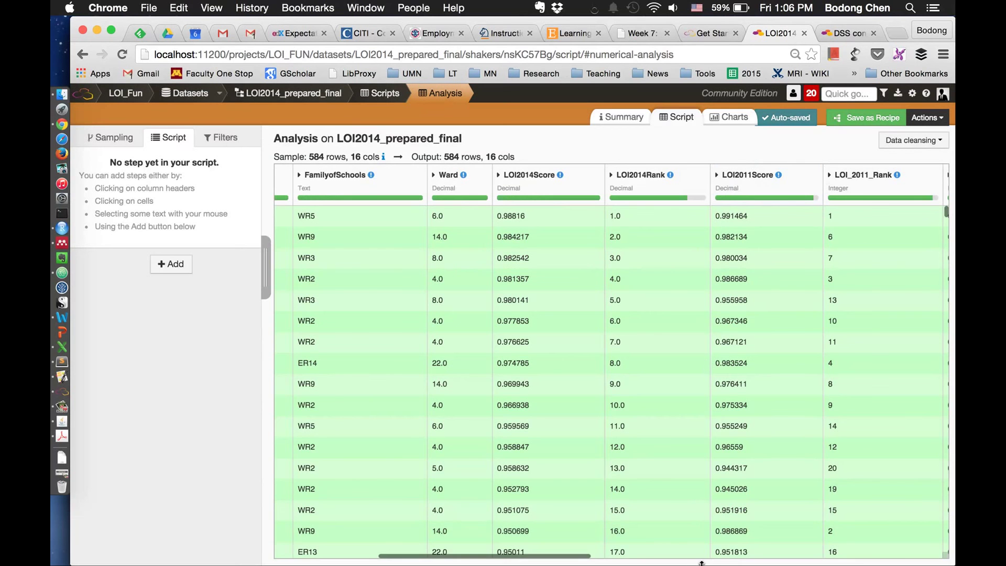
# Add a Custom formula processor to the script and name its output column ScoreChange.
pyautogui.moveTo(575, 560); pyautogui.dragTo(577, 560)
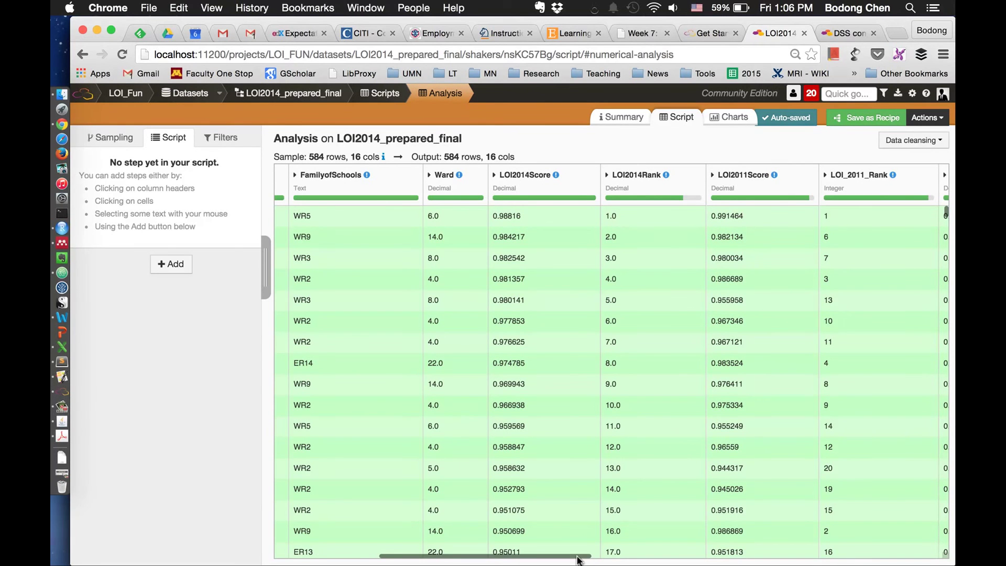
pyautogui.moveTo(578, 560); pyautogui.dragTo(631, 560)
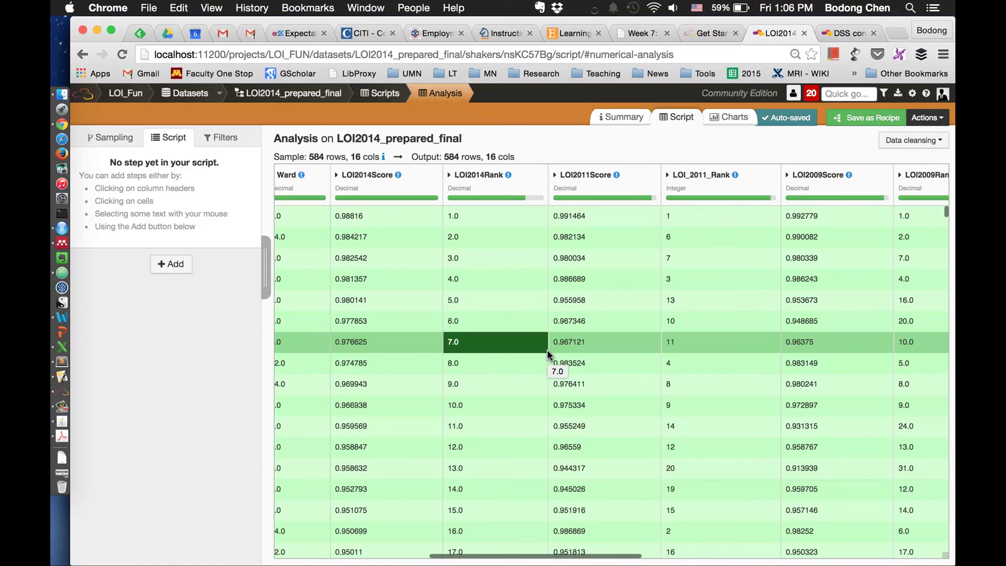
pyautogui.click(170, 264)
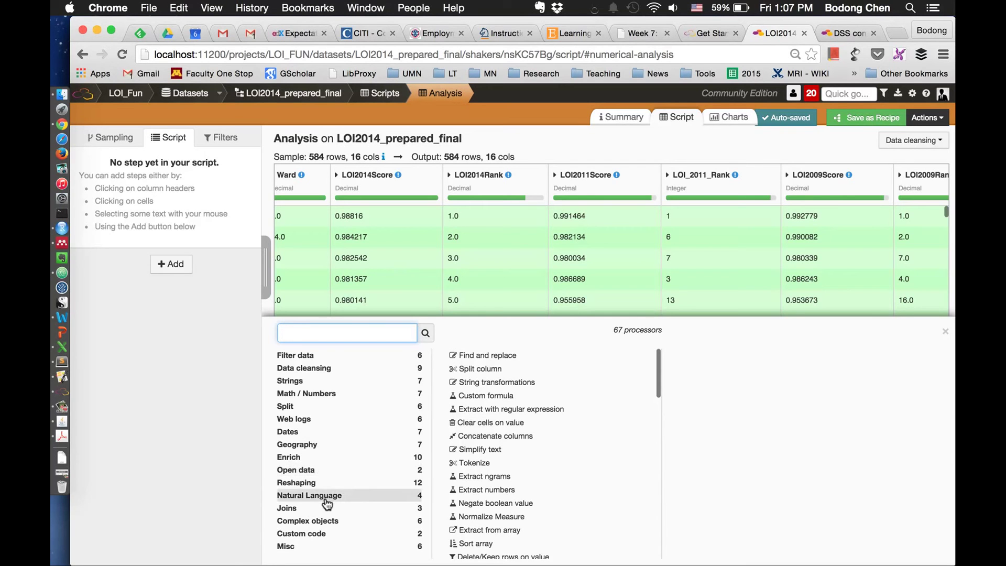
pyautogui.click(324, 534)
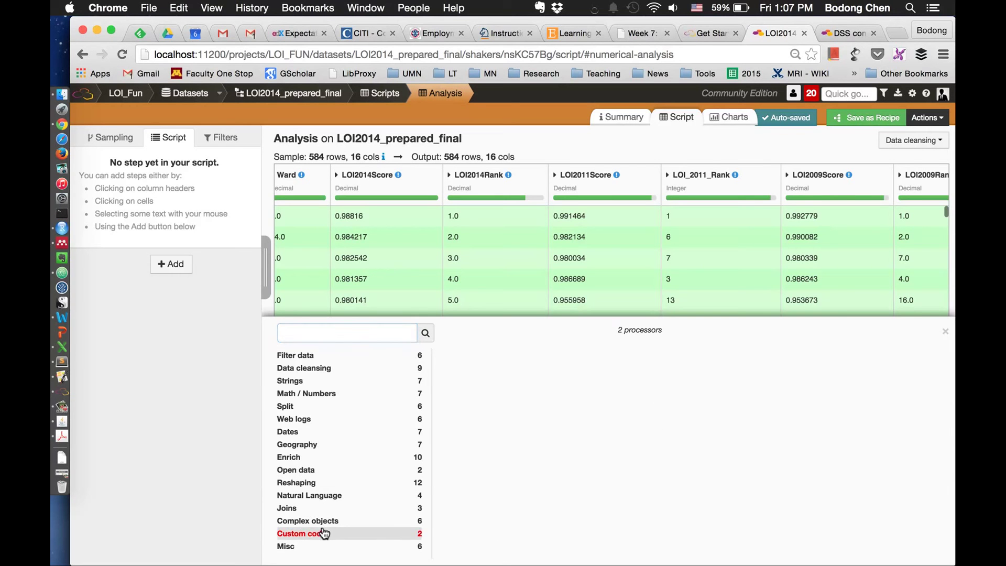
pyautogui.press('super+plus')
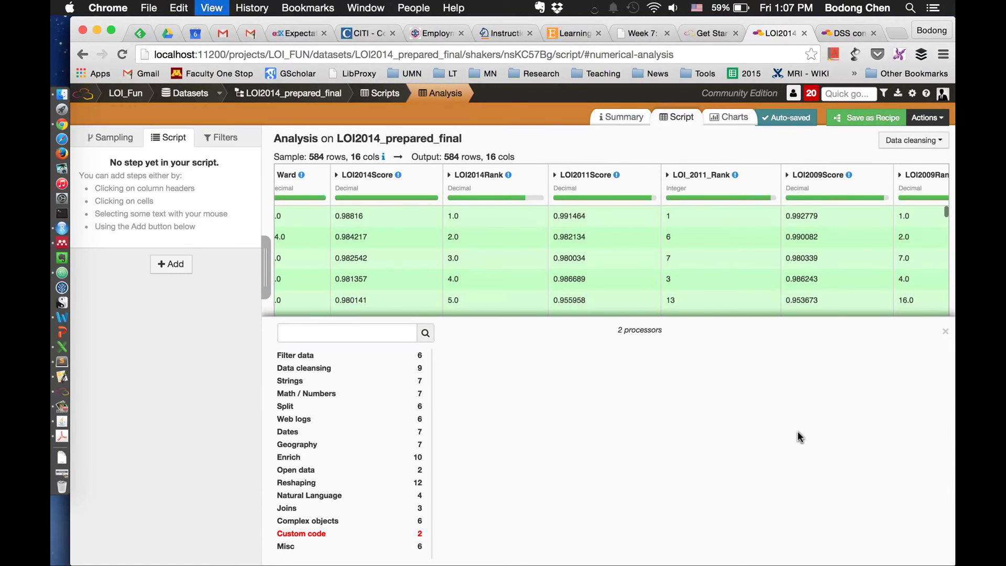
pyautogui.click(554, 334)
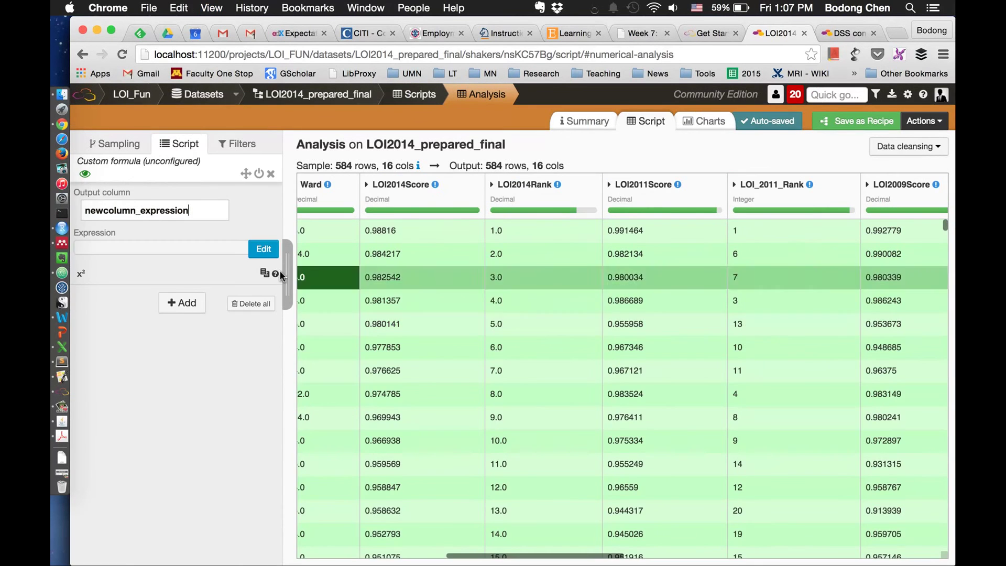
pyautogui.press('super+a')
pyautogui.press('BackSpace')
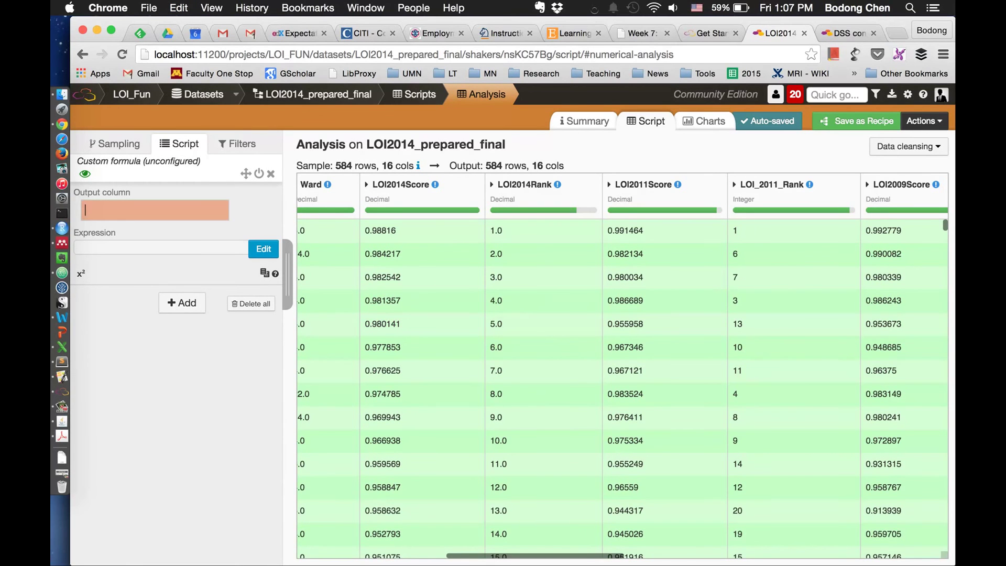
pyautogui.write('ScoreChange')
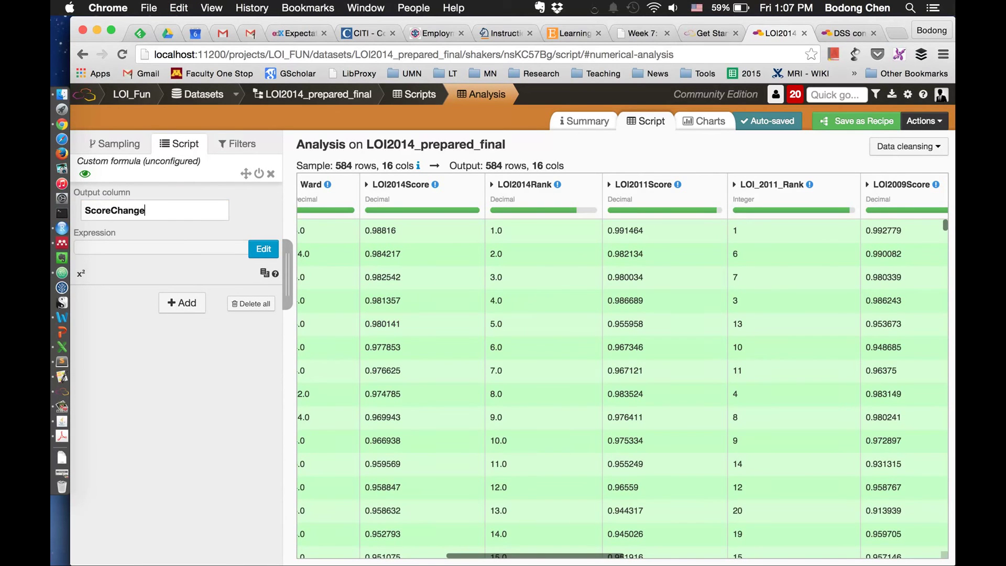
# Set the ScoreChange formula to LOI2014Score - LOI2009Score, apply it and check the new column in the table.
pyautogui.click(263, 250)
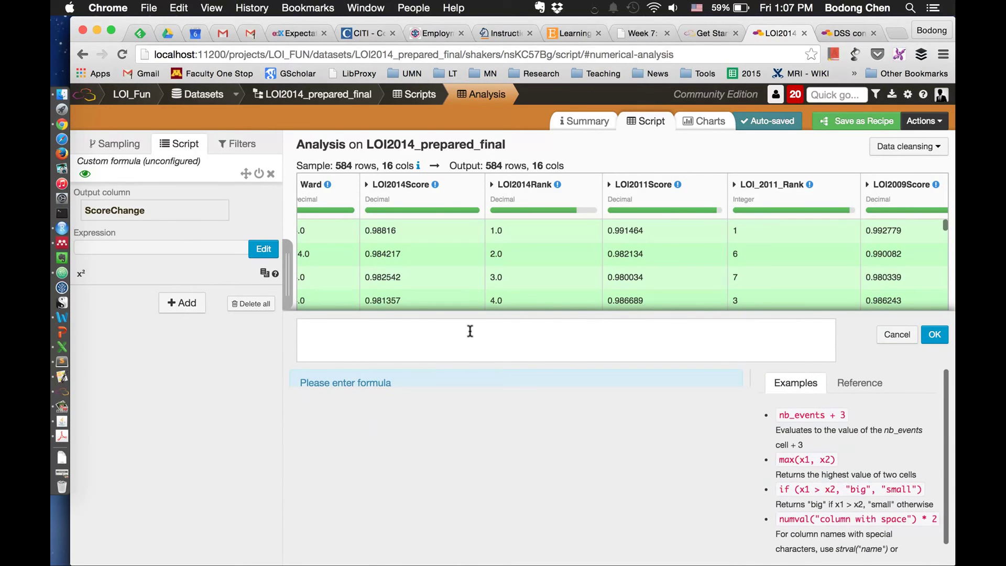
pyautogui.write('LOI')
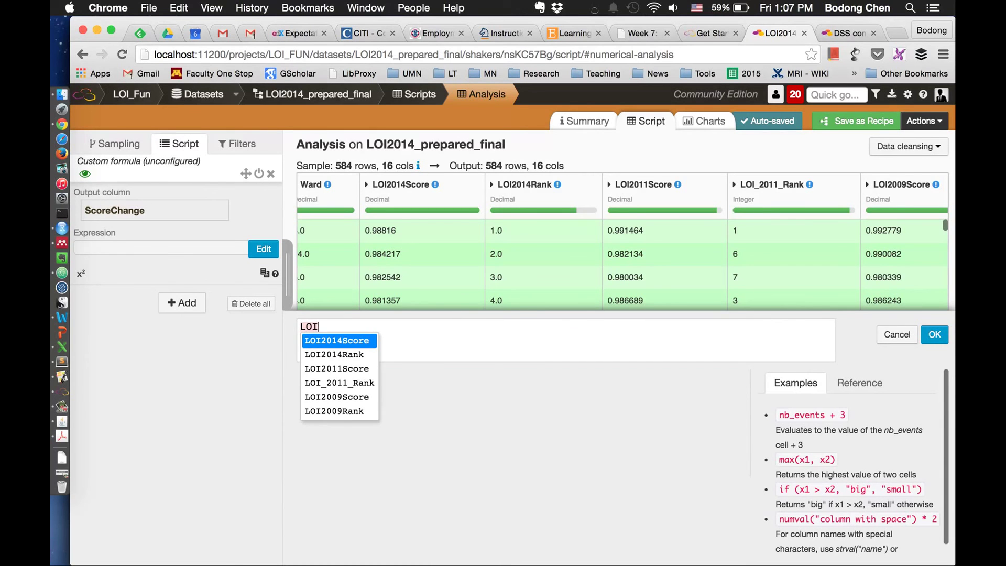
pyautogui.press('Return')
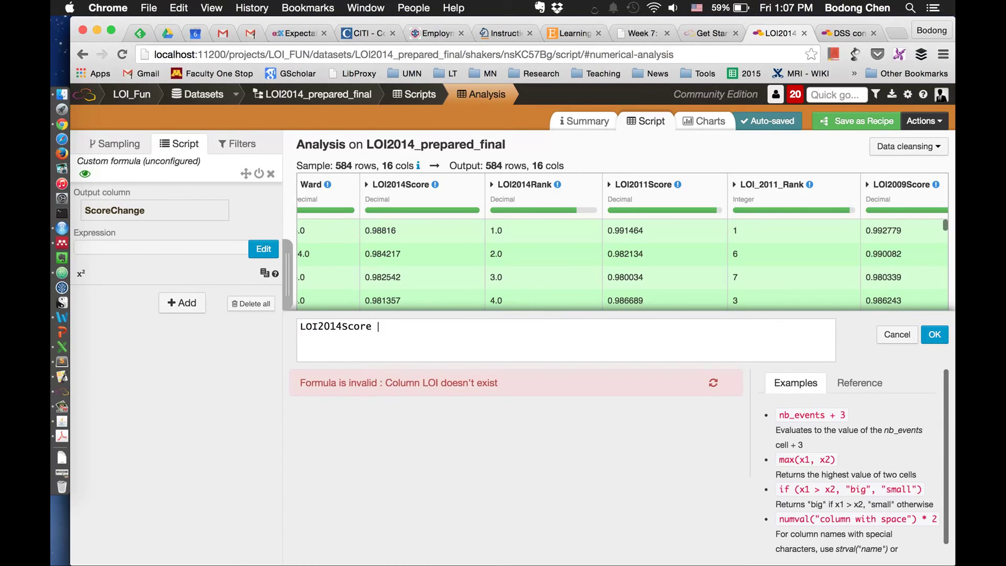
pyautogui.write('- LOI')
pyautogui.press('Down')
pyautogui.press('Down')
pyautogui.press('Down')
pyautogui.press('Down')
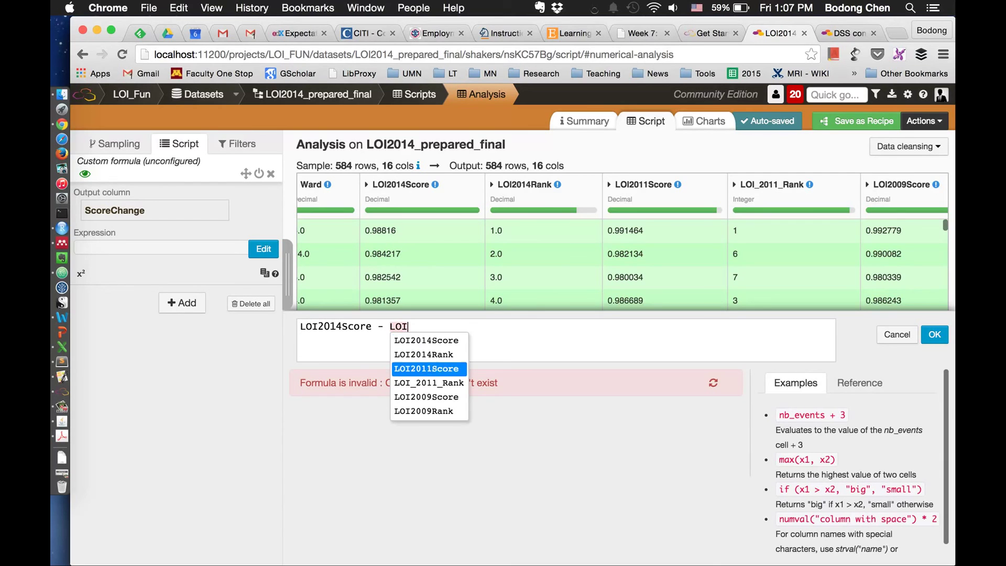
pyautogui.press('Return')
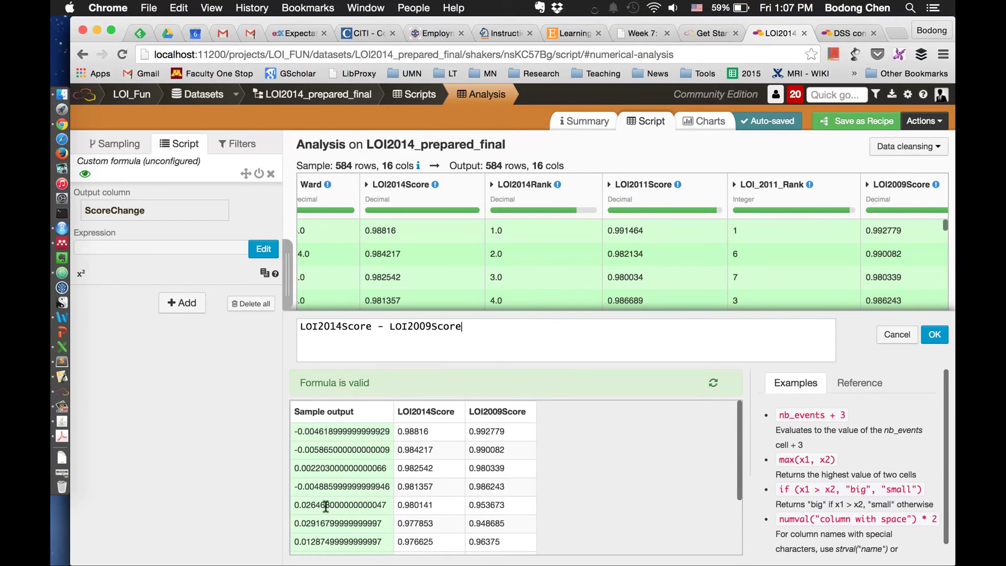
pyautogui.scroll(-1, 416, 504)
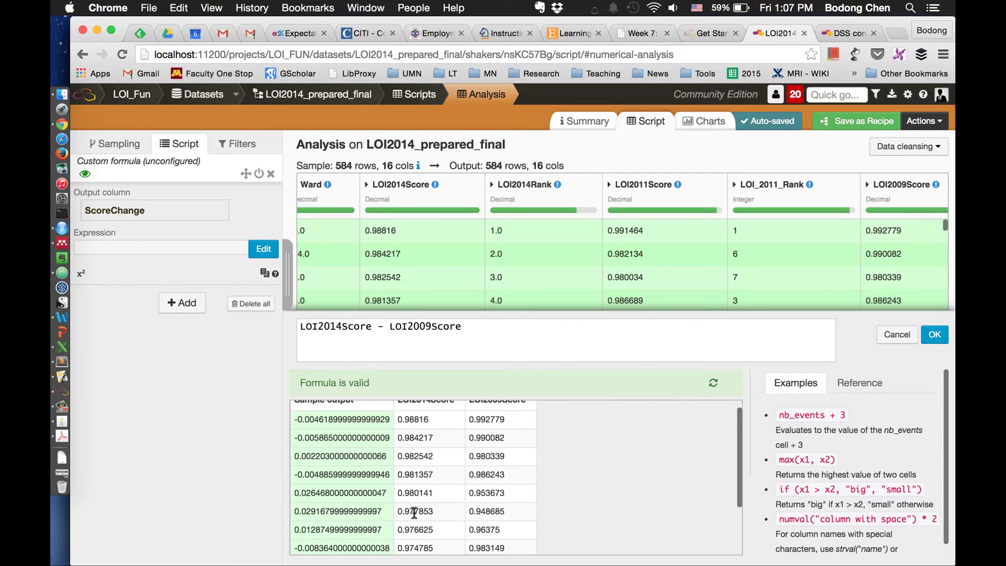
pyautogui.click(935, 335)
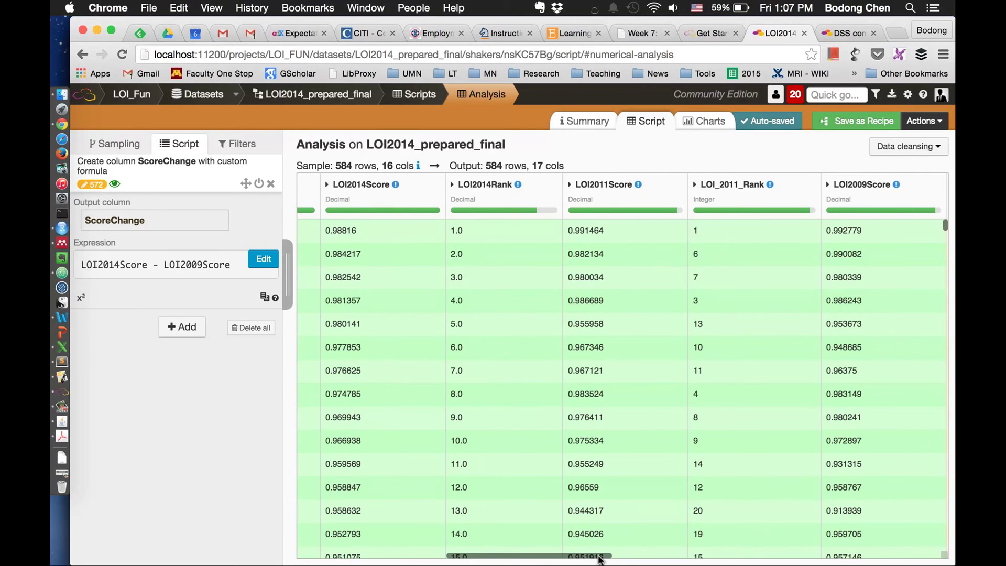
pyautogui.moveTo(600, 558); pyautogui.dragTo(664, 559)
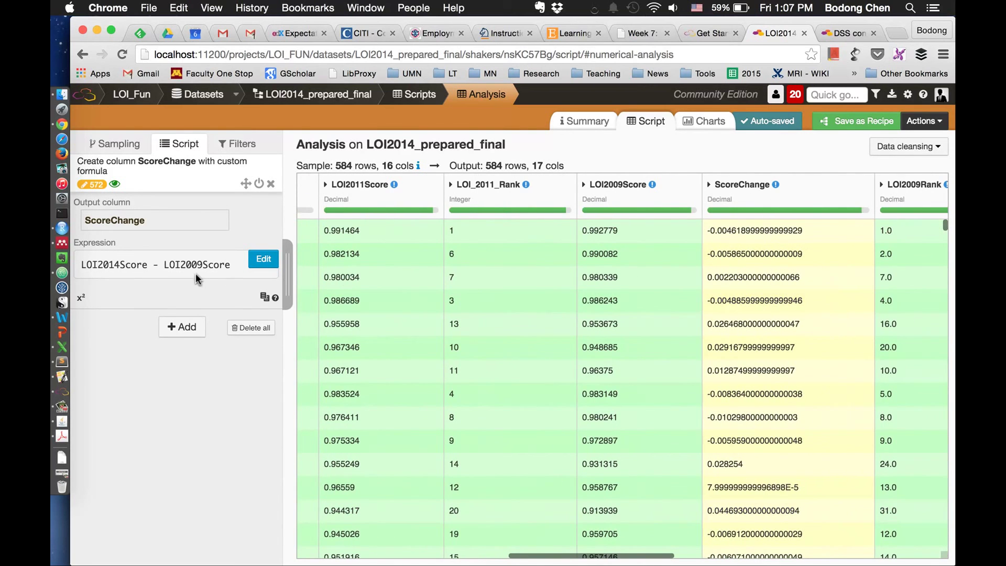
# Add a second Custom formula processor to the script and name its output column RankChange.
pyautogui.click(178, 328)
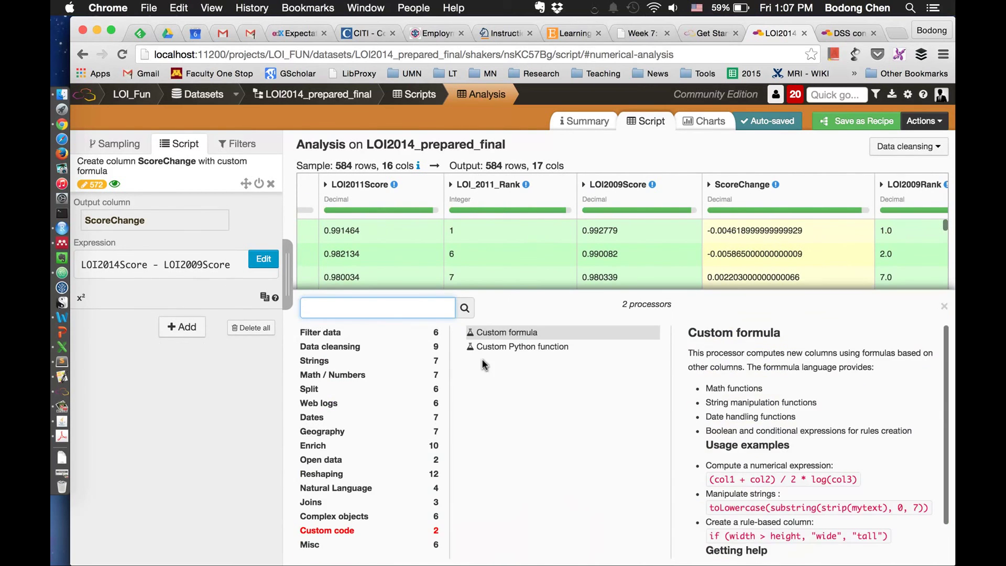
pyautogui.click(515, 332)
pyautogui.doubleClick(211, 257)
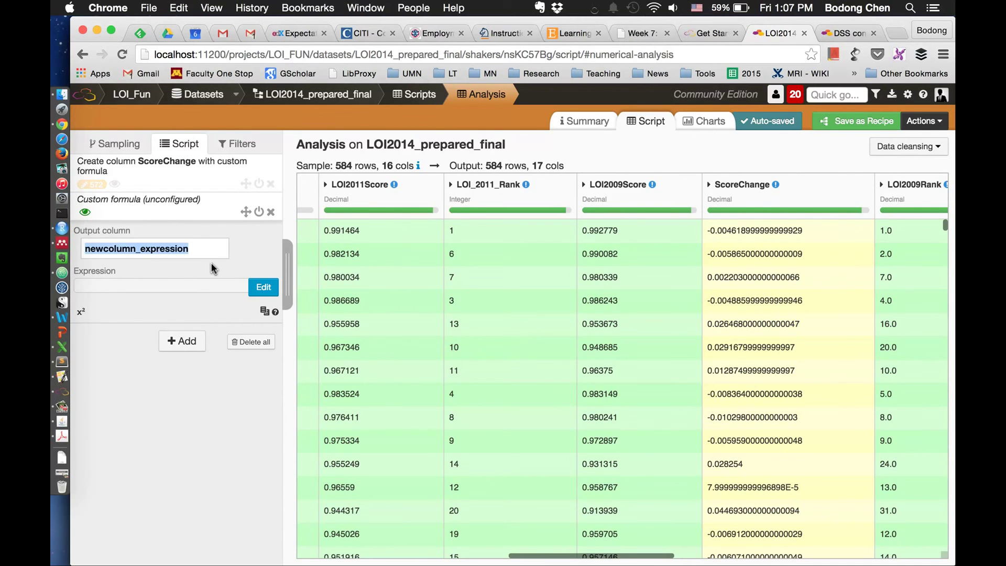
pyautogui.write('c')
pyautogui.write('ank')
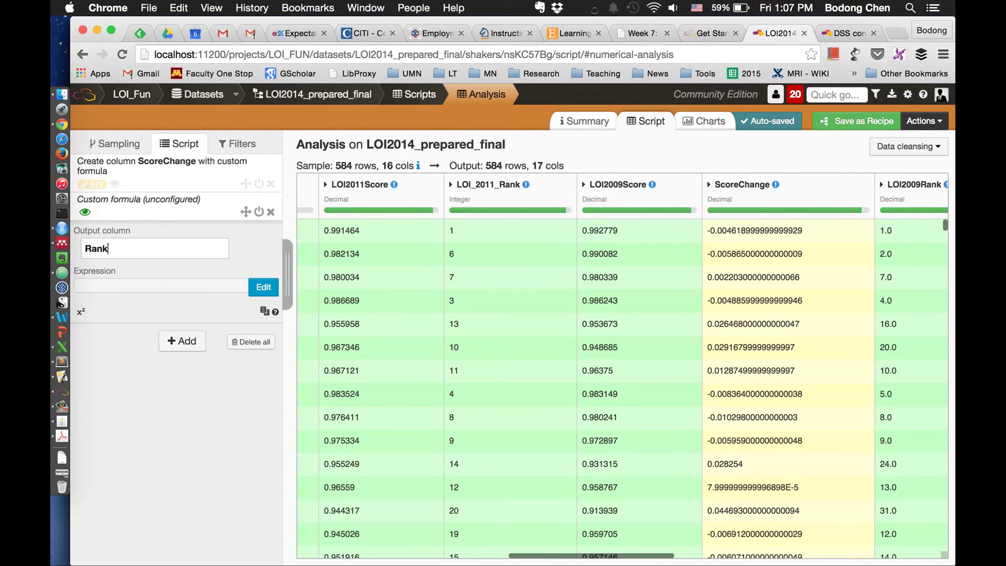
pyautogui.write('Change')
# Set the RankChange formula to LOI2014Rank - LOI2009Rank, apply it and check the new column in the table.
pyautogui.click(264, 286)
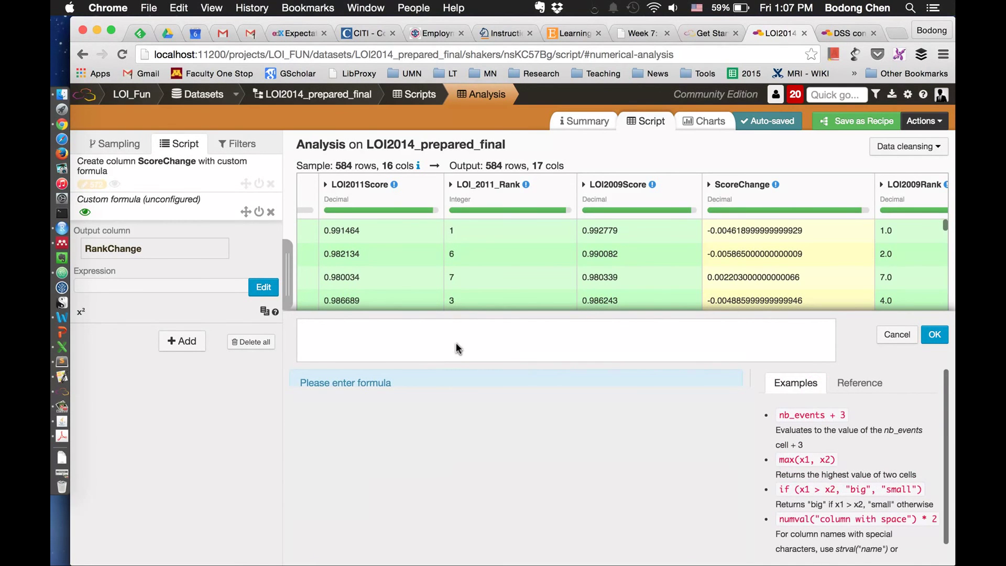
pyautogui.write('LOI')
pyautogui.press('Down')
pyautogui.press('Return')
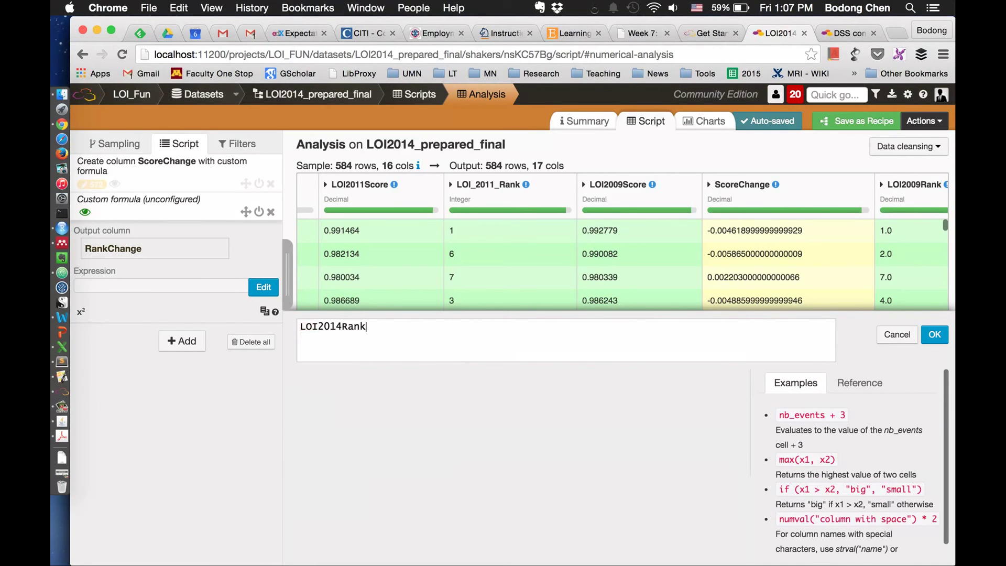
pyautogui.write('- ')
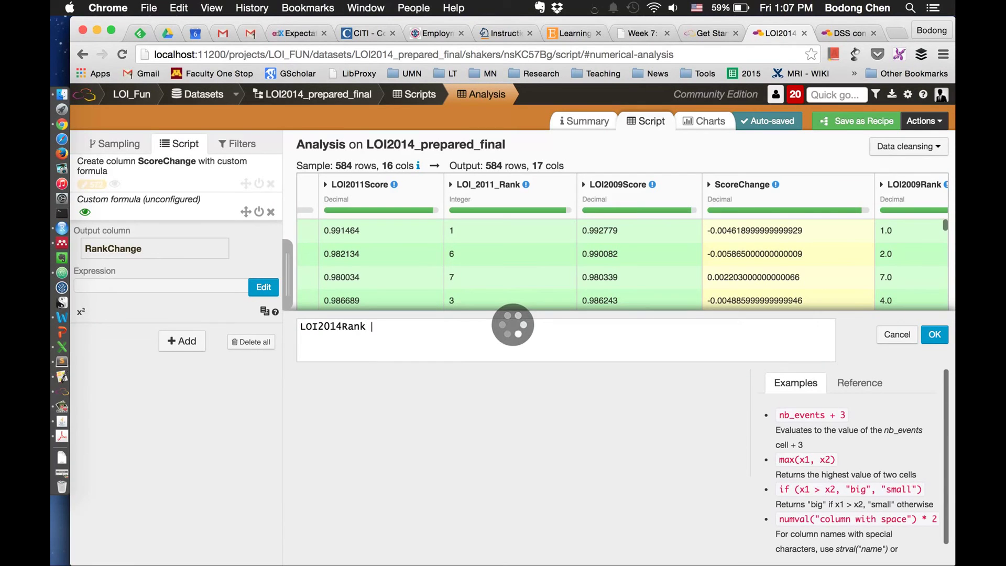
pyautogui.write('LOI')
pyautogui.press('Down')
pyautogui.press('Down')
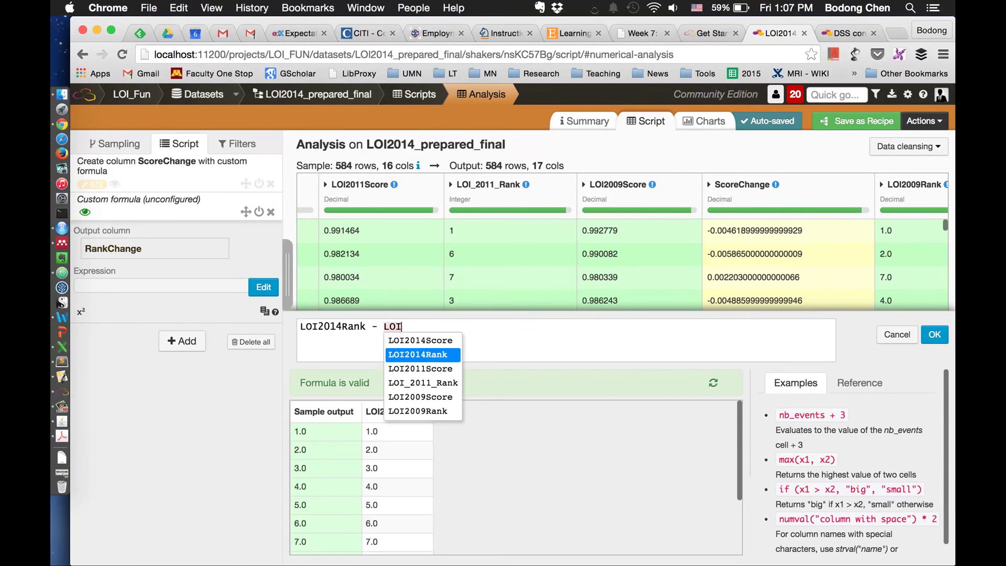
pyautogui.press('Down')
pyautogui.press('Down')
pyautogui.press('Down')
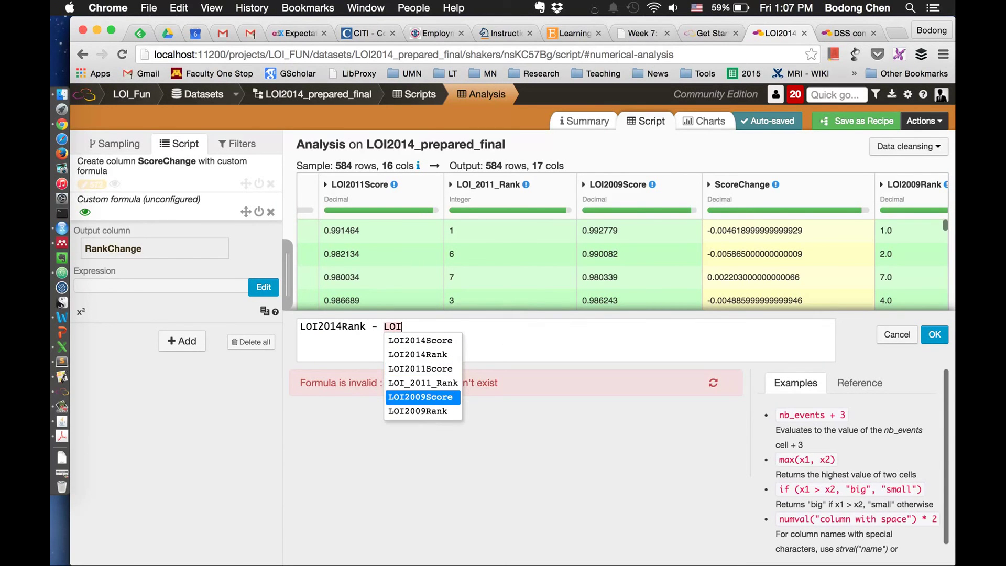
pyautogui.press('Return')
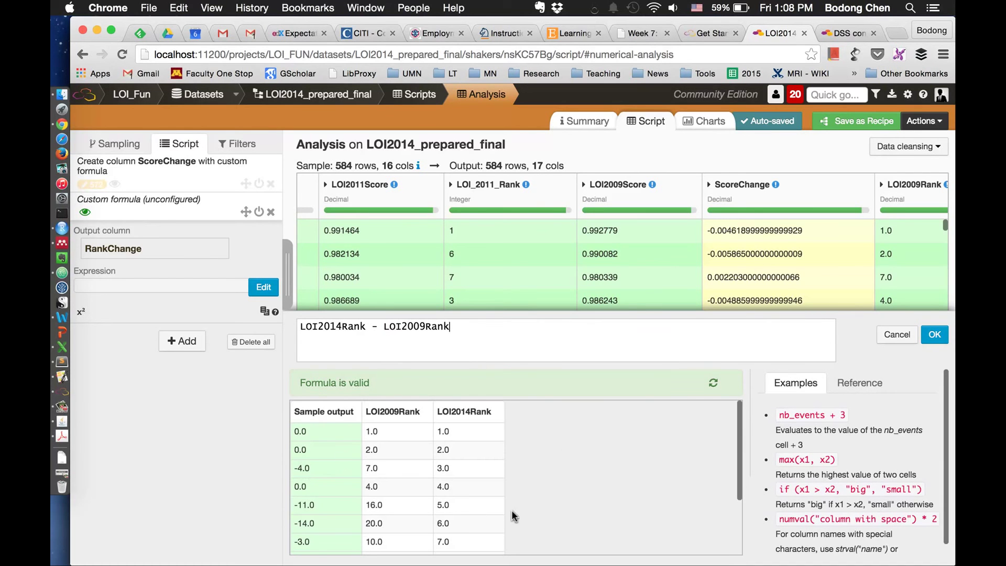
pyautogui.click(935, 335)
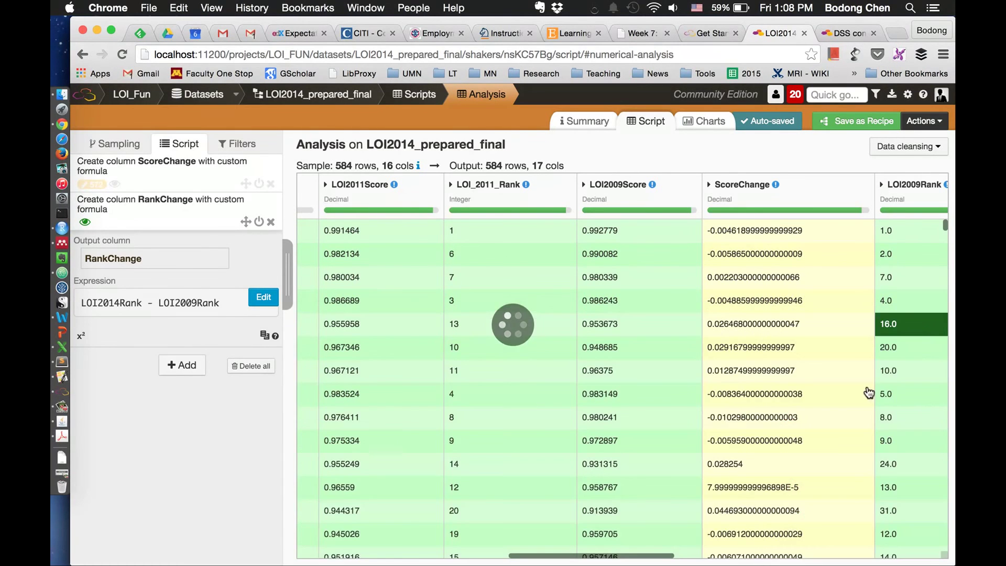
pyautogui.hscroll(1, 686, 493)
pyautogui.moveTo(637, 557); pyautogui.dragTo(695, 558)
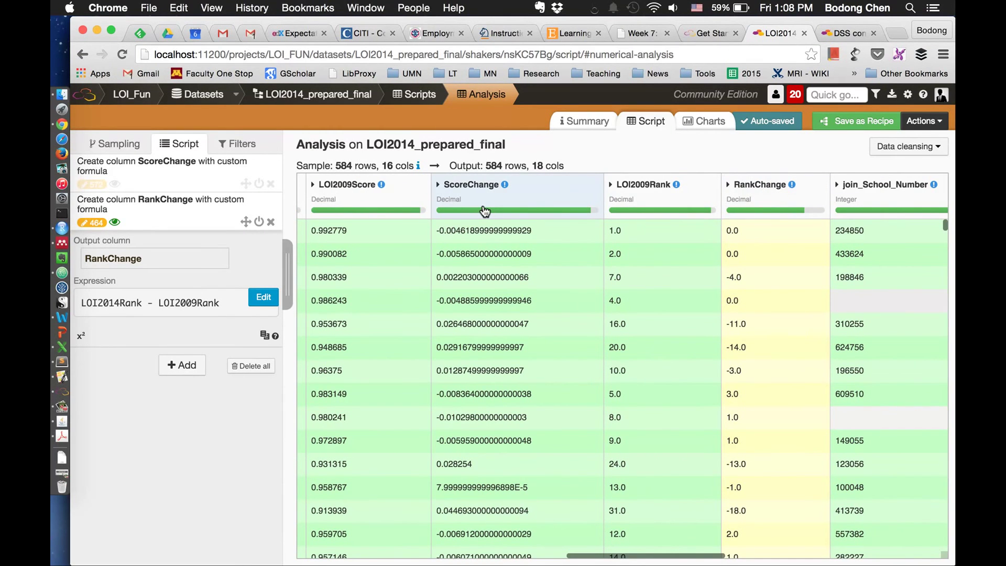
# Examine the numerical analysis of the ScoreChange column, including its distribution and outliers.
pyautogui.click(485, 189)
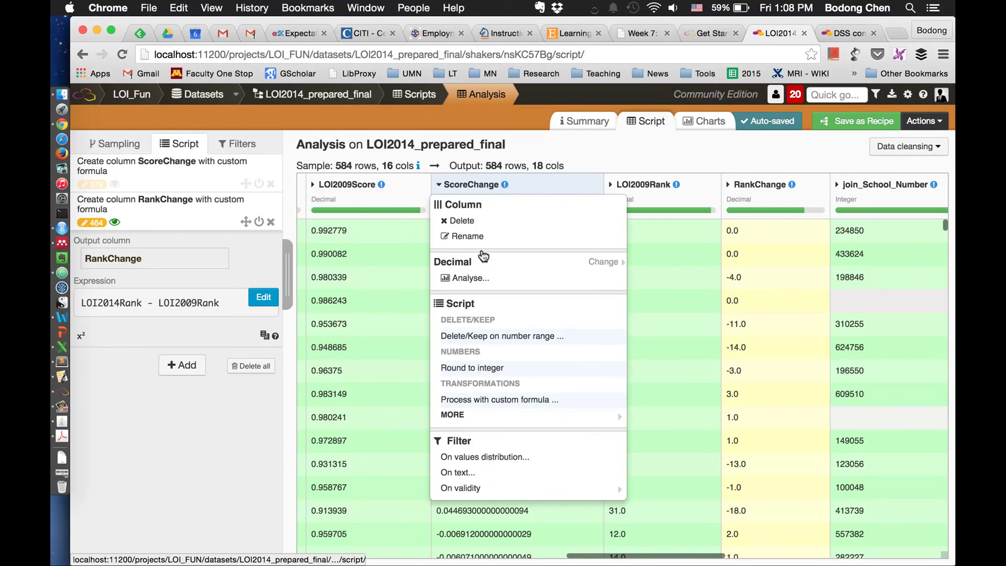
pyautogui.click(465, 278)
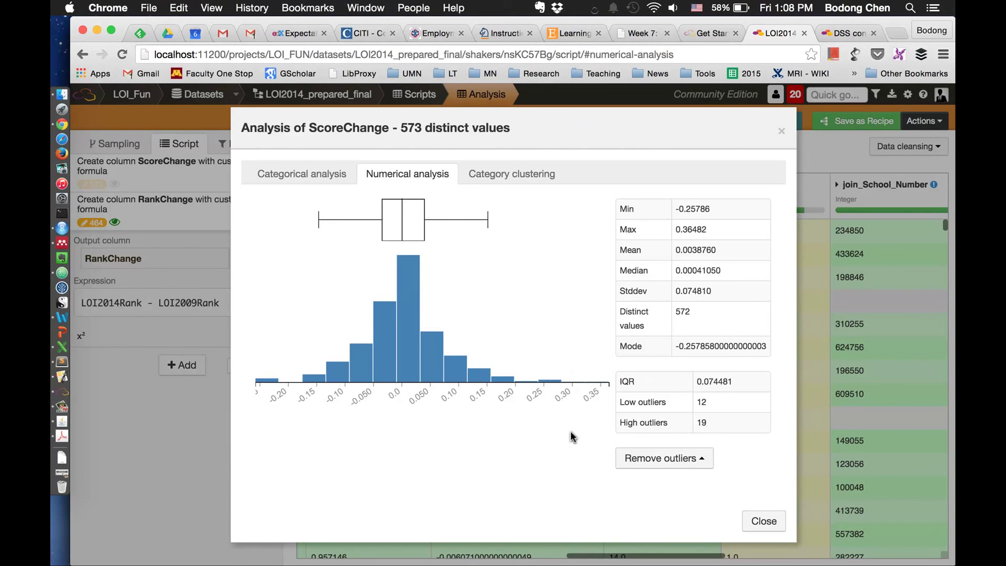
pyautogui.click(763, 521)
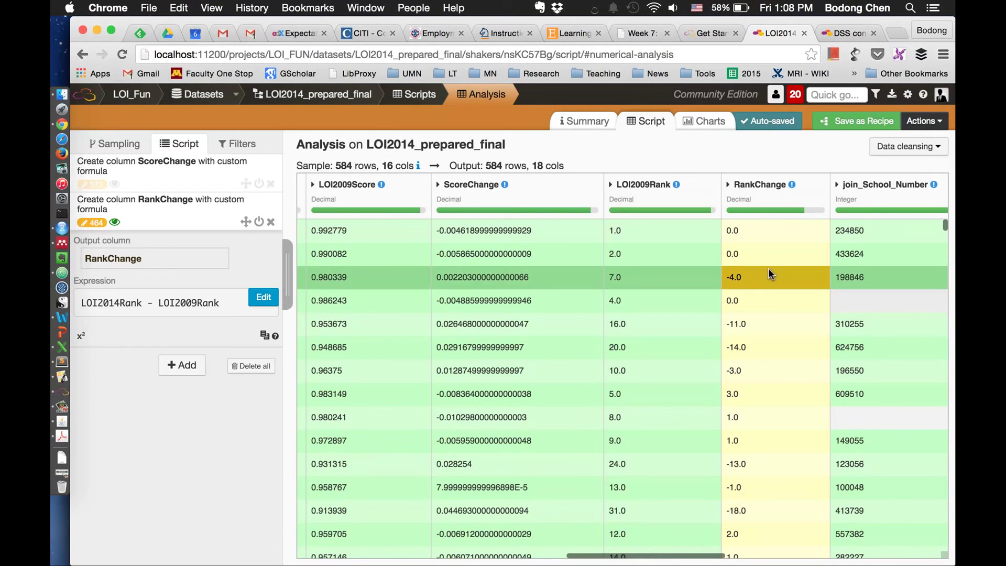
# Build a bar chart of the average ScoreChange broken down by join_School_Type on the X axis.
pyautogui.click(700, 123)
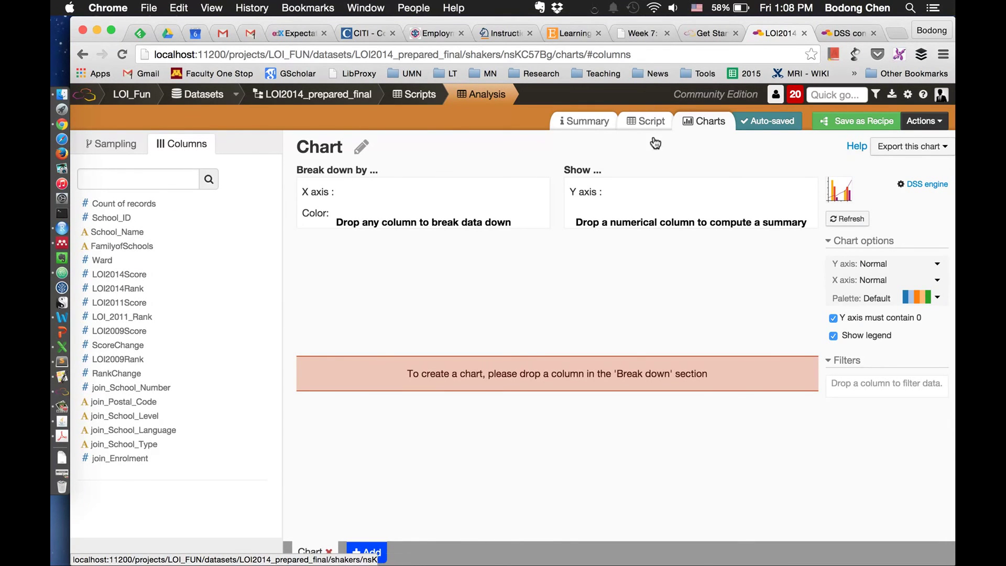
pyautogui.click(840, 192)
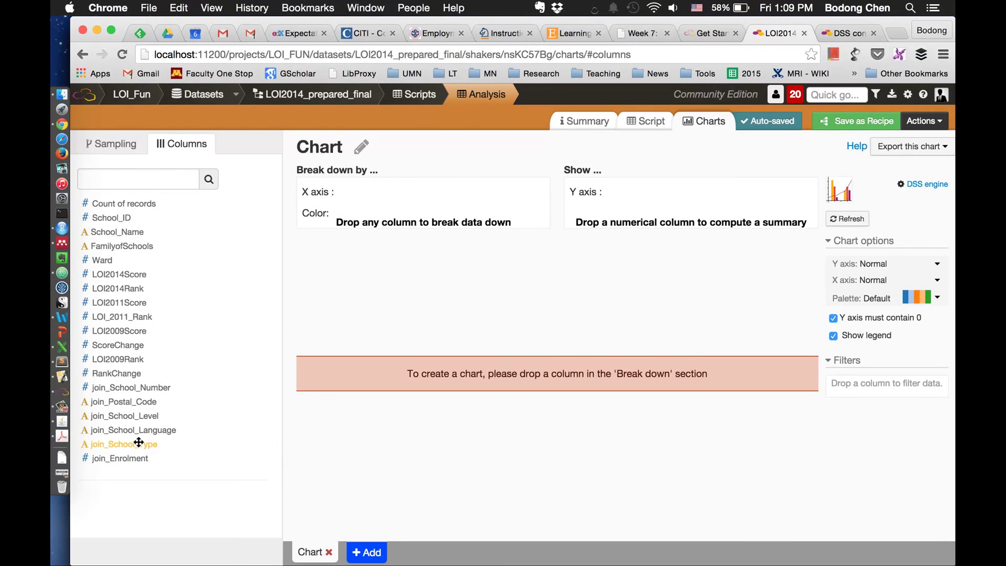
pyautogui.moveTo(138, 442); pyautogui.dragTo(393, 188)
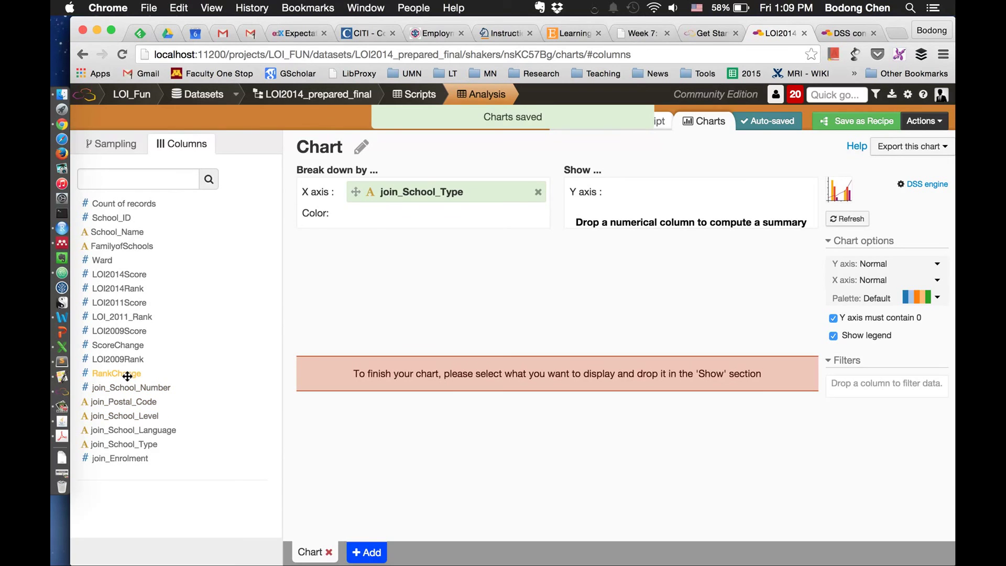
pyautogui.moveTo(140, 348); pyautogui.dragTo(679, 192)
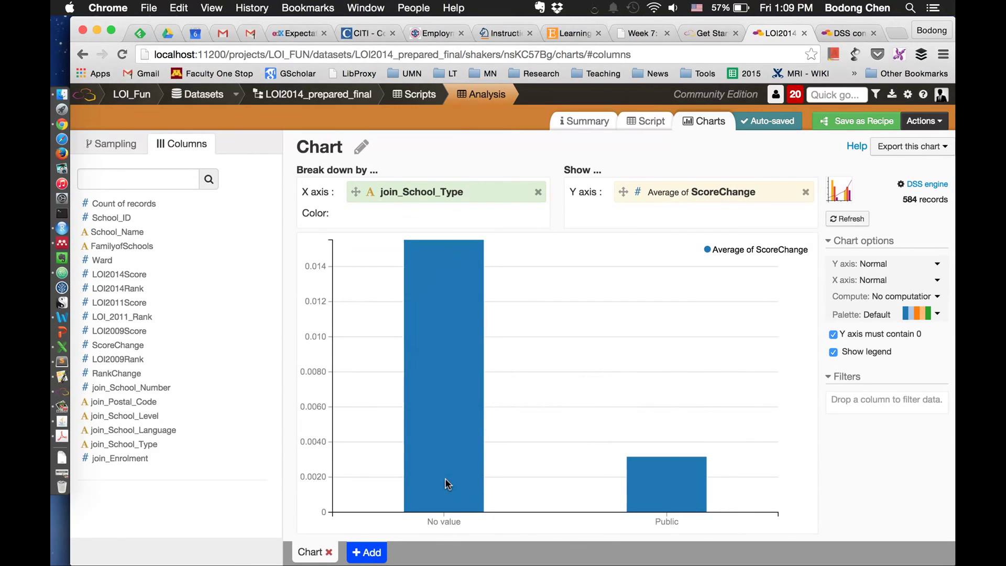
pyautogui.moveTo(446, 442)
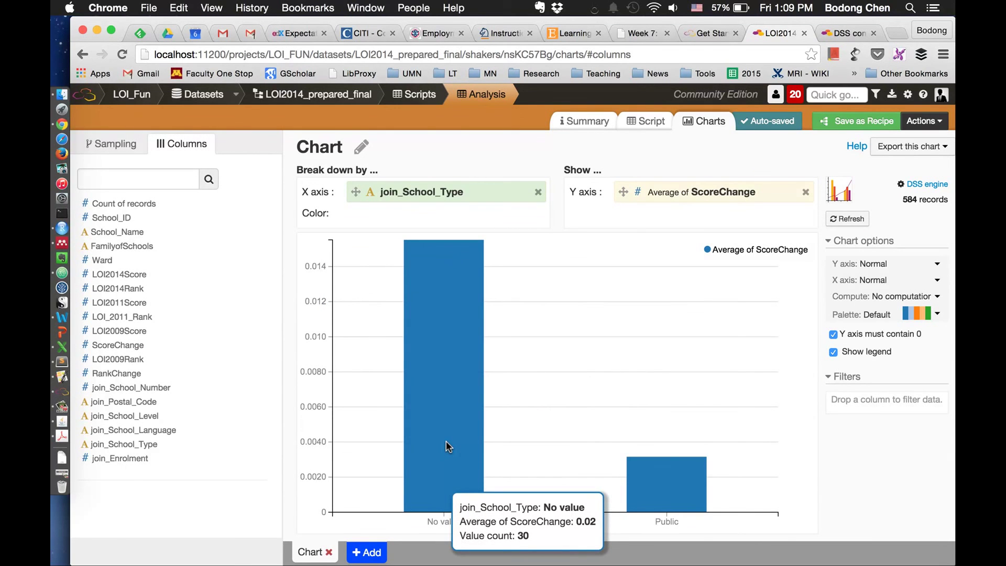
# Compare the average ScoreChange by join_School_Language and by join_School_Level, swapping the chart's X axis column each time.
pyautogui.click(540, 193)
pyautogui.moveTo(149, 430); pyautogui.dragTo(404, 184)
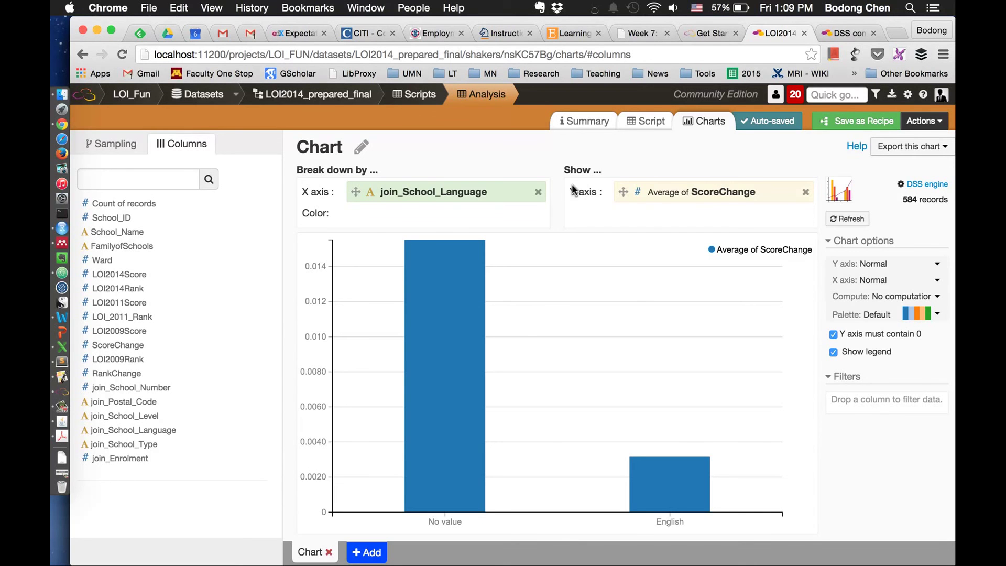
pyautogui.click(539, 192)
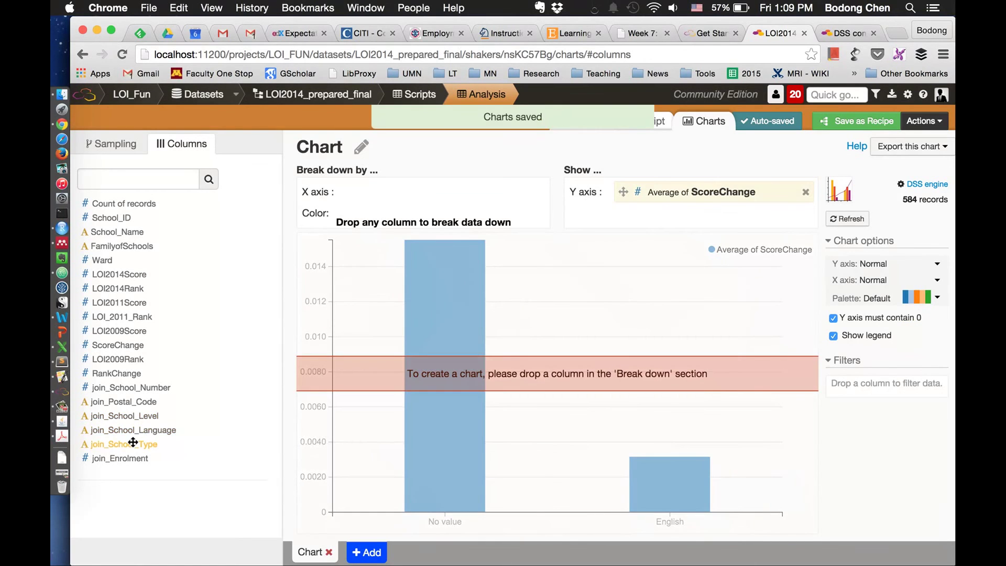
pyautogui.moveTo(146, 417); pyautogui.dragTo(410, 196)
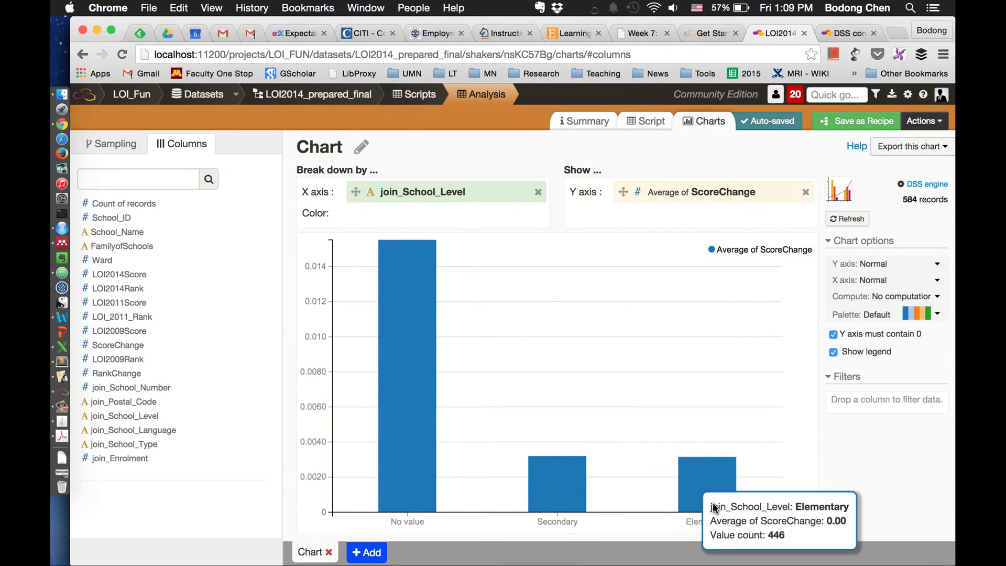
pyautogui.moveTo(383, 423)
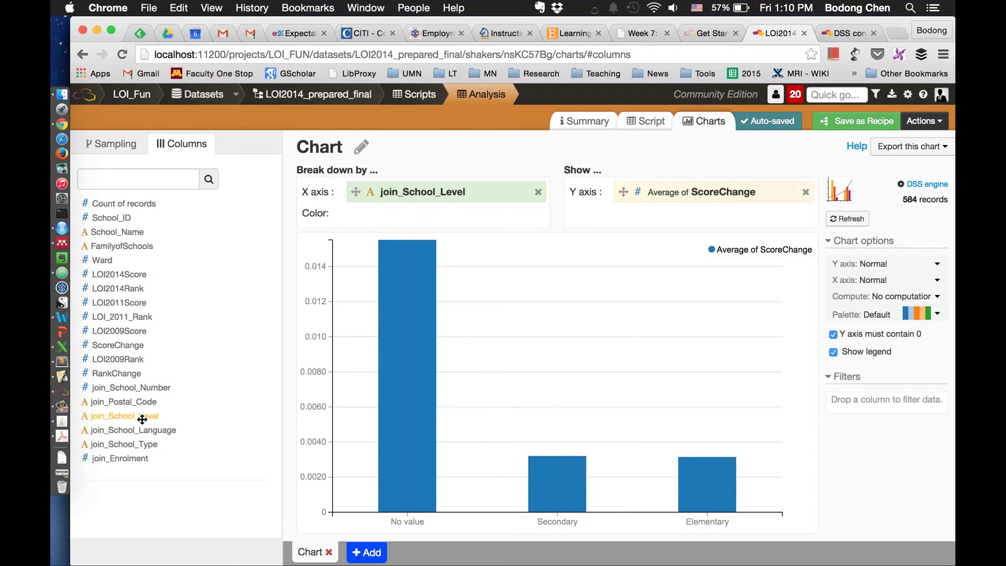
# Filter the chart on join_School_Level, excluding the records with no value.
pyautogui.moveTo(142, 419); pyautogui.dragTo(895, 401)
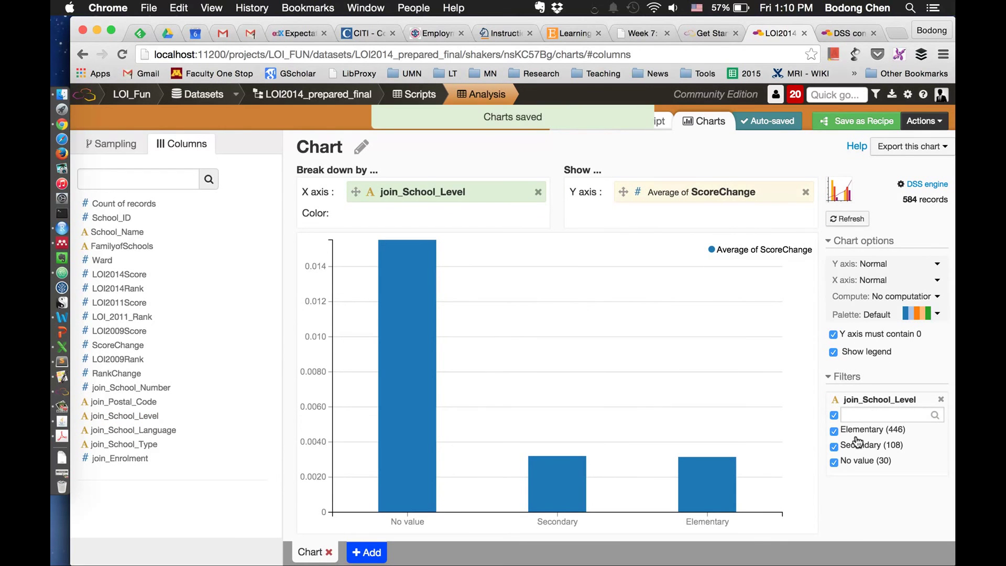
pyautogui.click(834, 462)
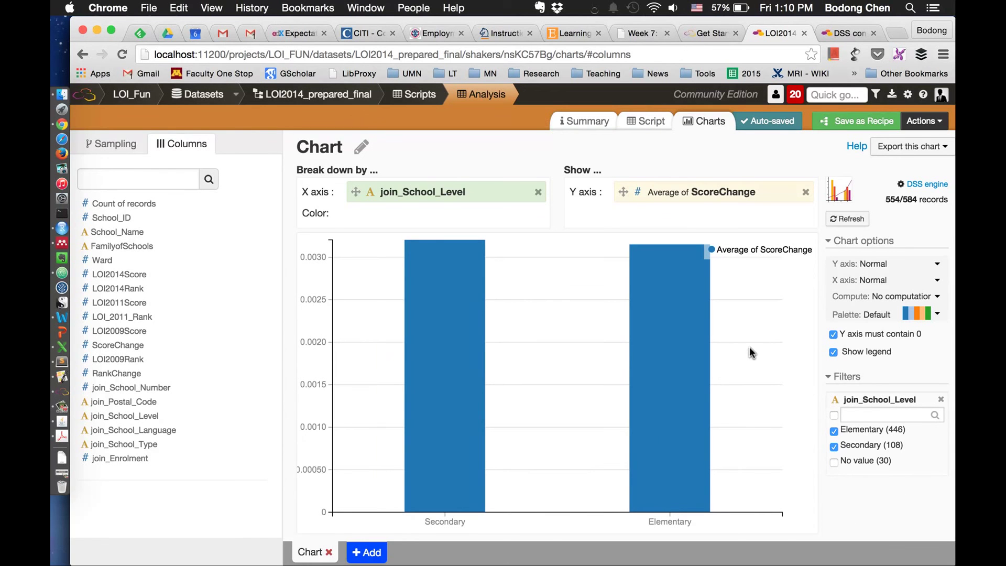
pyautogui.moveTo(636, 398)
# Replace the chart's X axis column with Ward to show the average ScoreChange by ward.
pyautogui.click(539, 194)
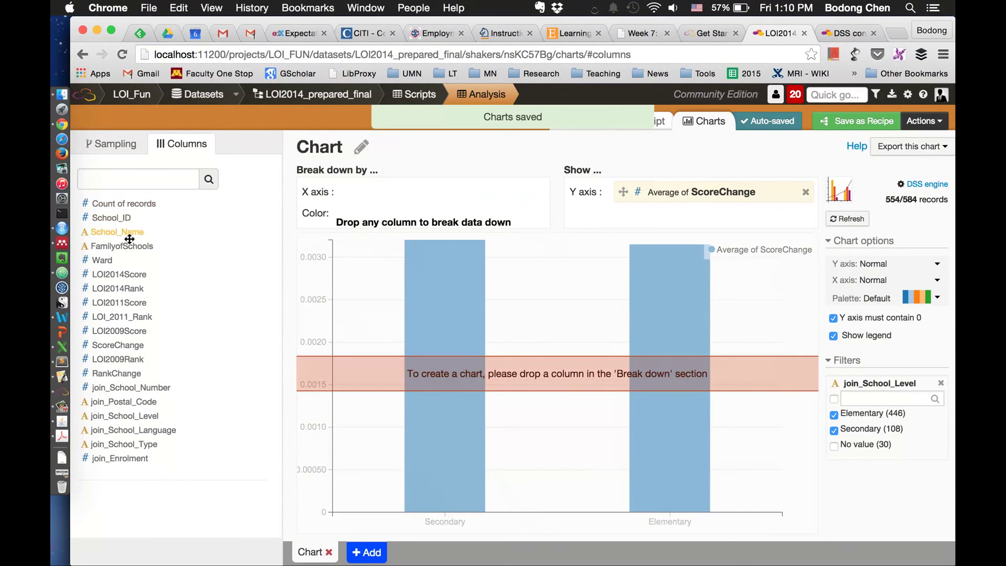
pyautogui.moveTo(101, 260); pyautogui.dragTo(373, 195)
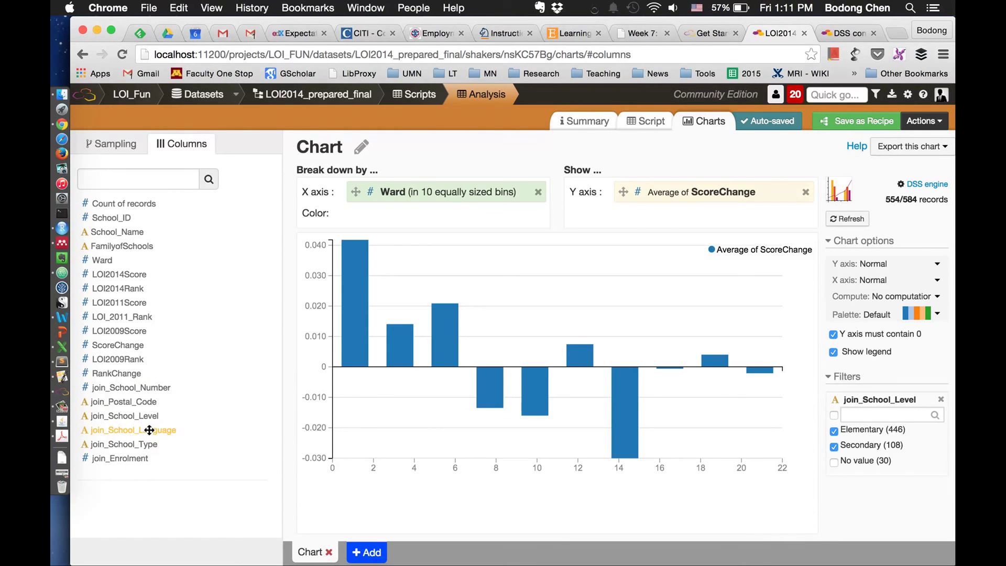
# Colour the average ScoreChange by Ward chart by join_School_Level and inspect the Elementary bar for wards 2.2-4.4.
pyautogui.moveTo(147, 417); pyautogui.dragTo(409, 213)
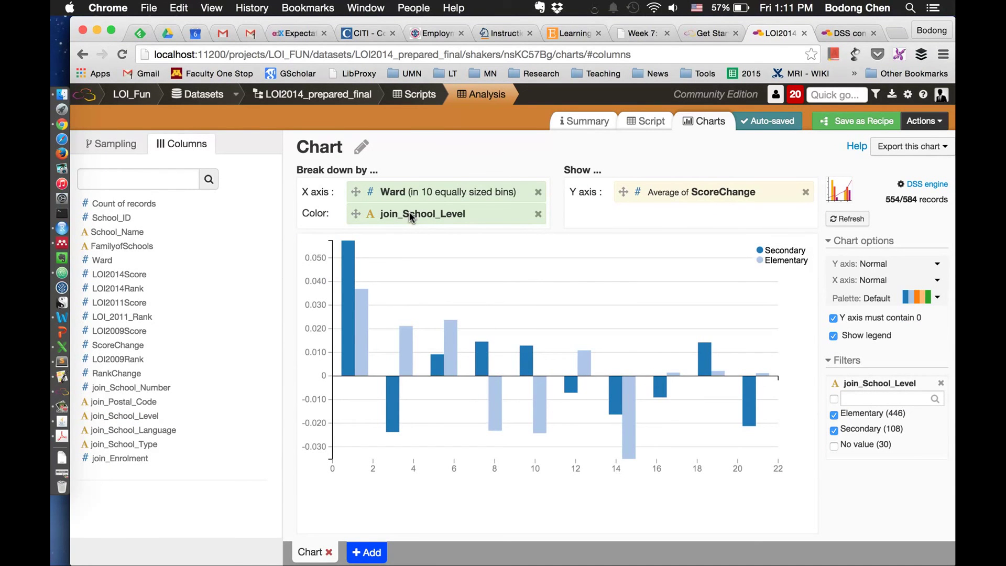
pyautogui.moveTo(406, 326)
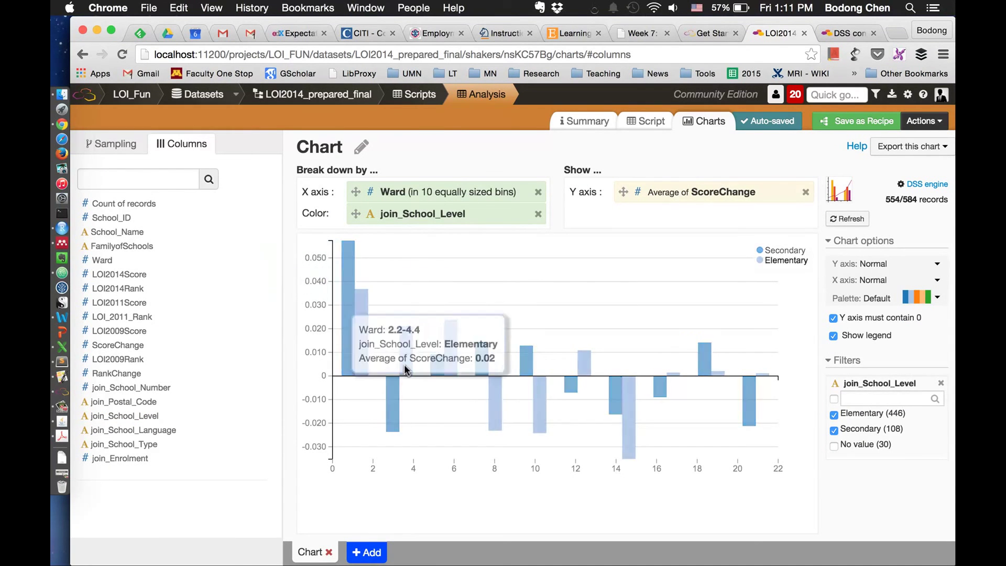
pyautogui.moveTo(391, 404)
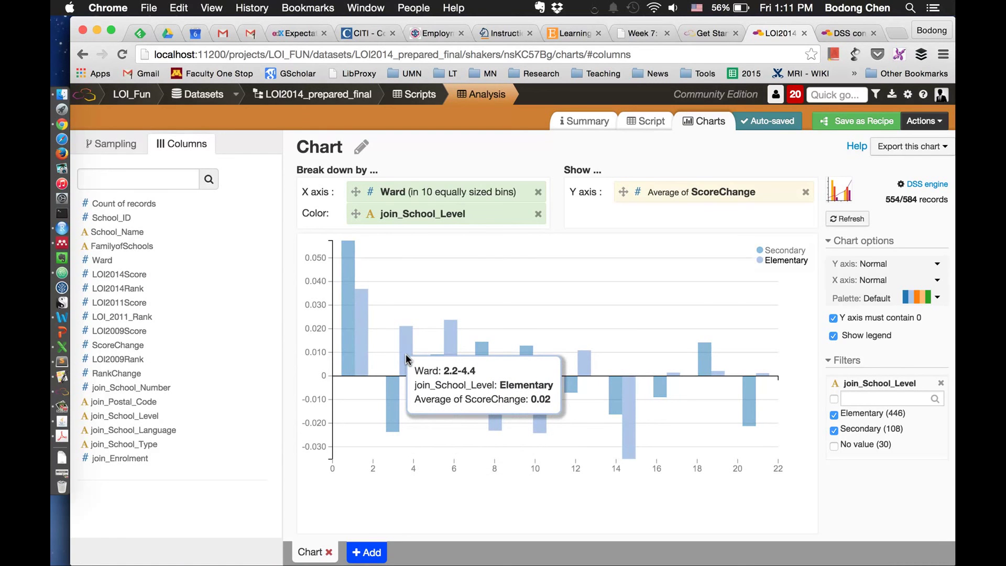
# Check the Ward column's type and available operations in the analysis script.
pyautogui.click(650, 121)
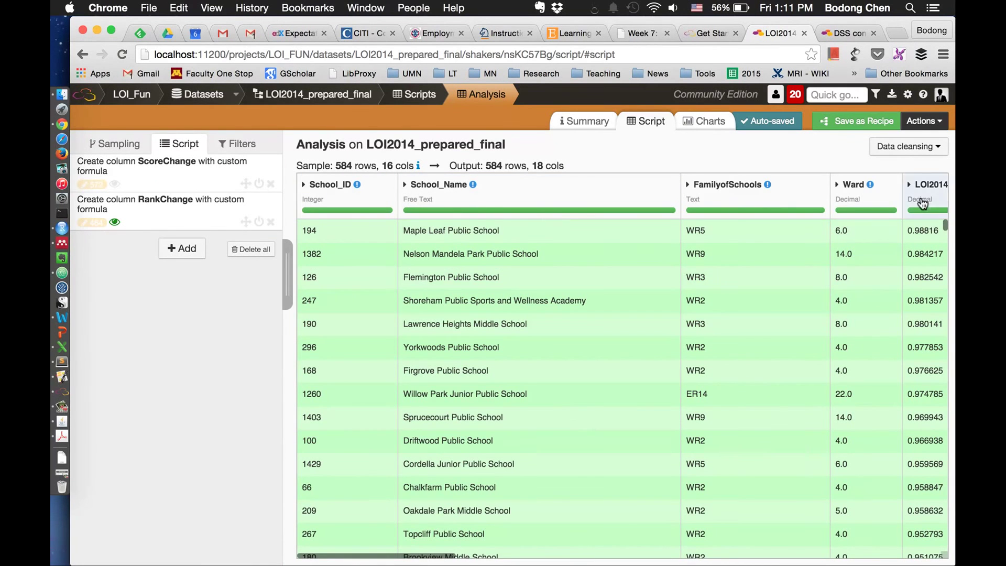
pyautogui.click(856, 186)
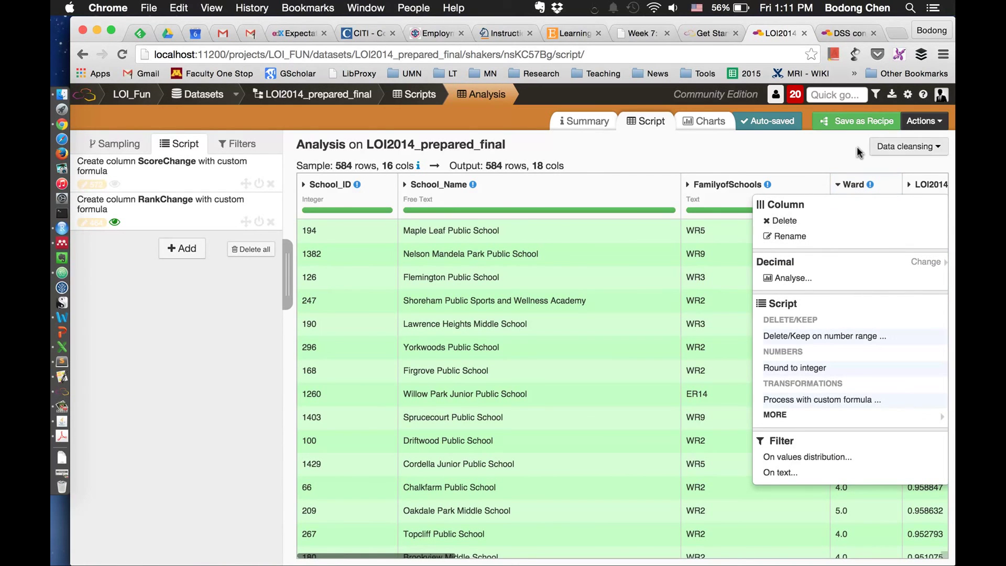
pyautogui.click(835, 143)
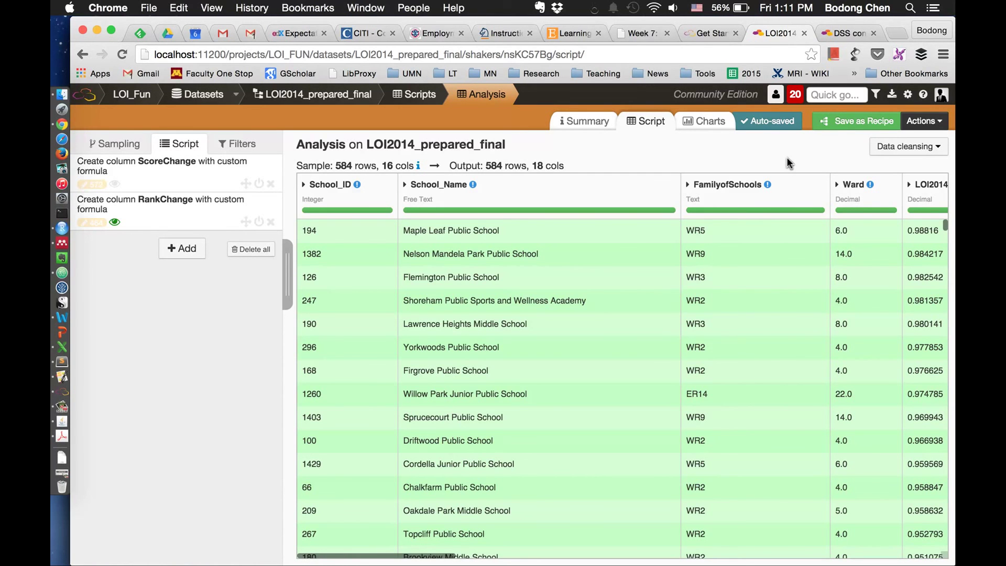
# Save the analysis script as a recipe in the flow with the new output dataset LOI2014_prepared_final_prepared.
pyautogui.click(848, 121)
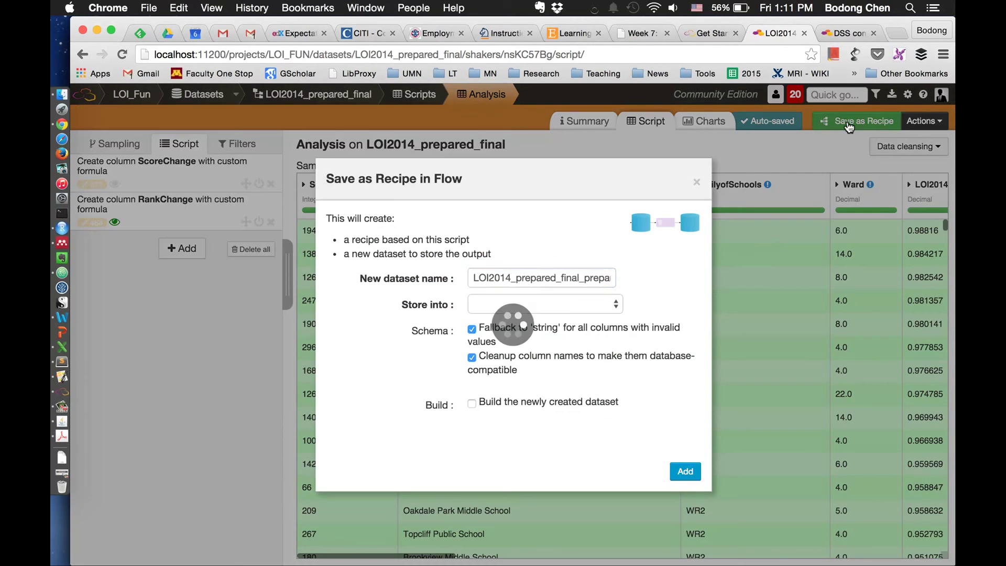
pyautogui.click(685, 471)
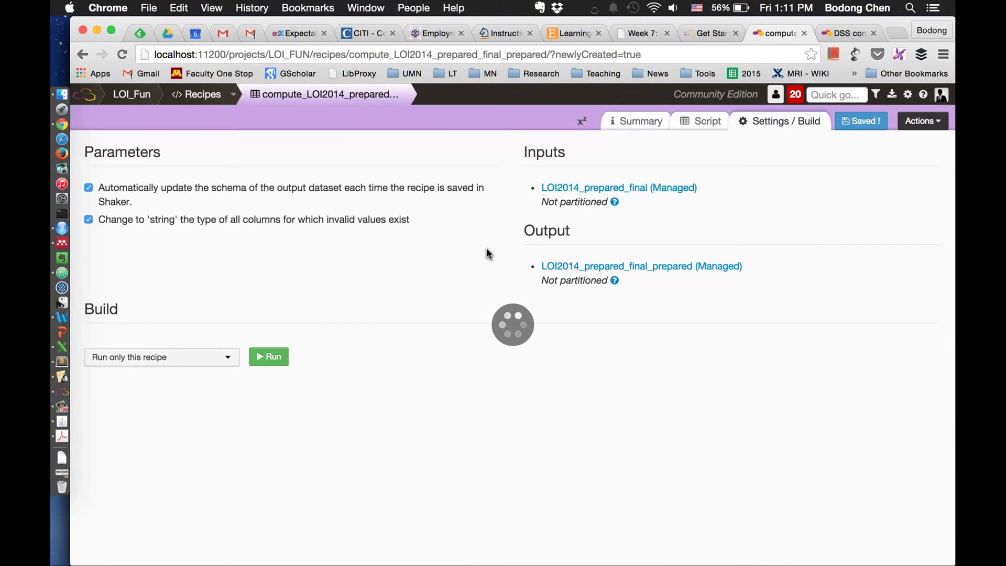
# Open the compute_LOI2014_prepared recipe and change the meaning of the Ward column to Text.
pyautogui.click(233, 95)
pyautogui.click(280, 159)
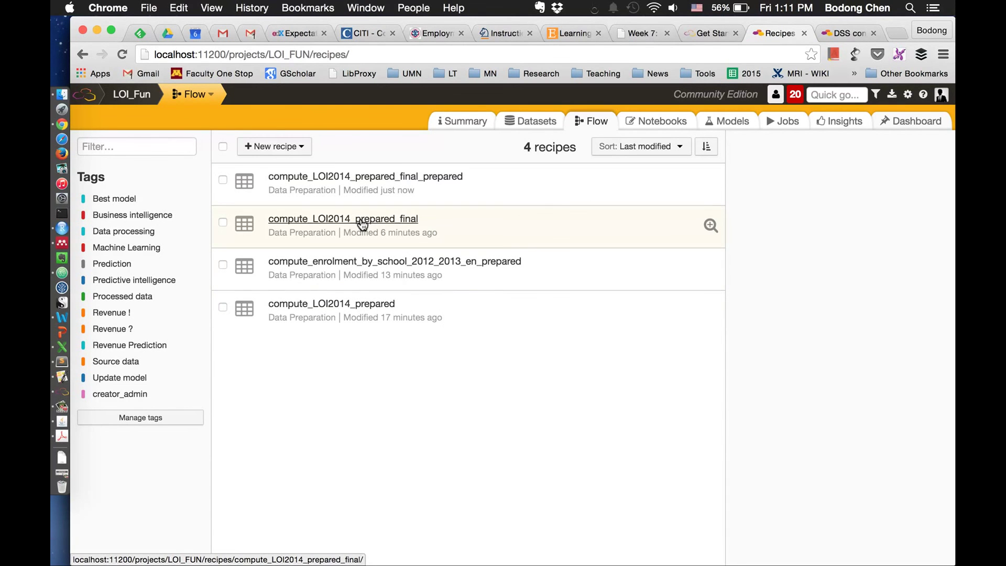
pyautogui.click(353, 307)
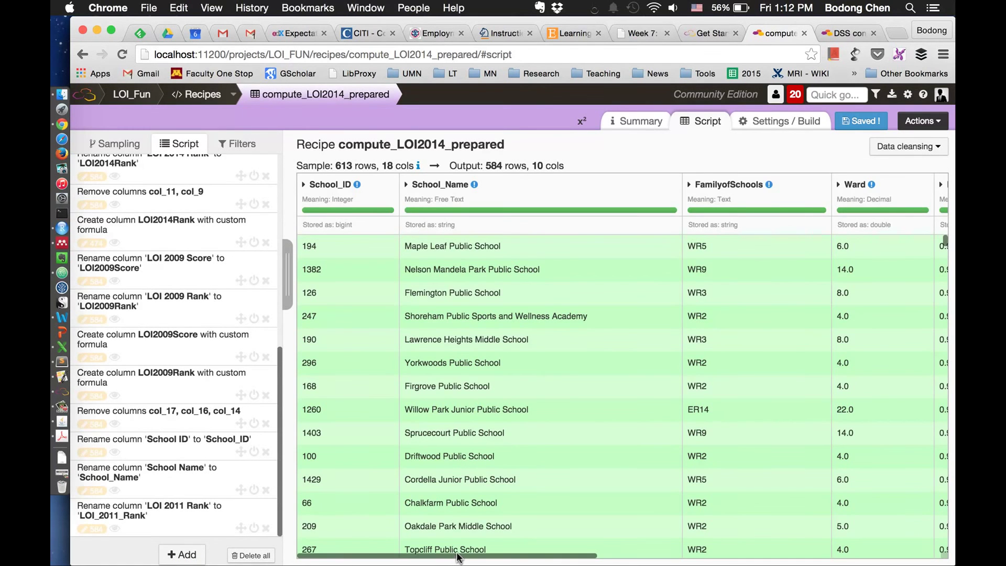
pyautogui.moveTo(457, 557); pyautogui.dragTo(563, 564)
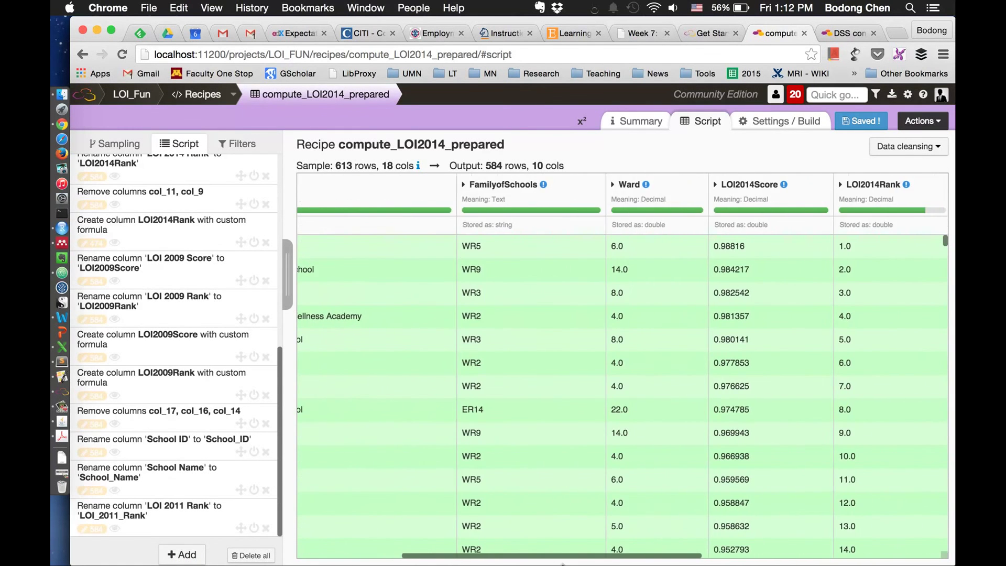
pyautogui.click(633, 186)
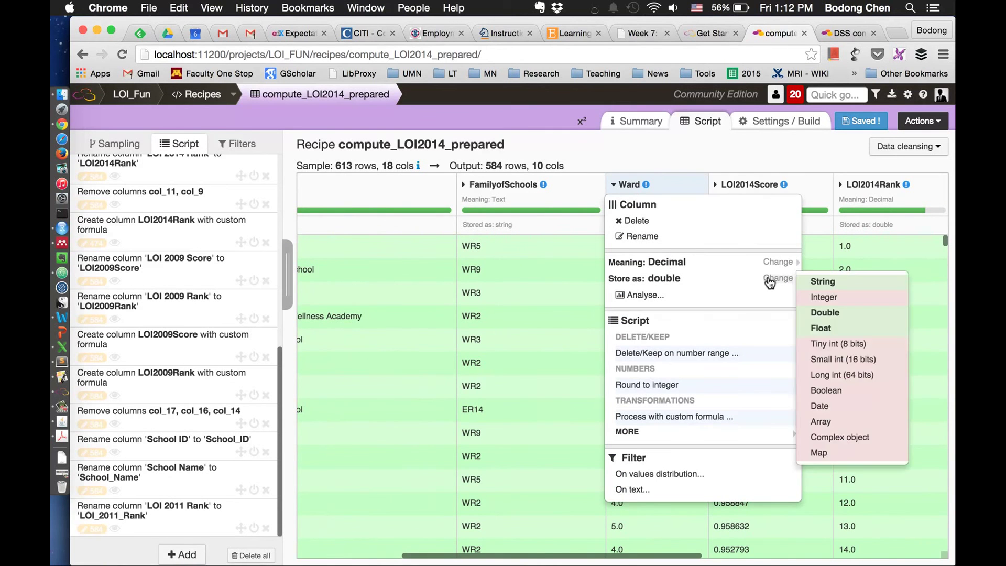
pyautogui.moveTo(786, 269)
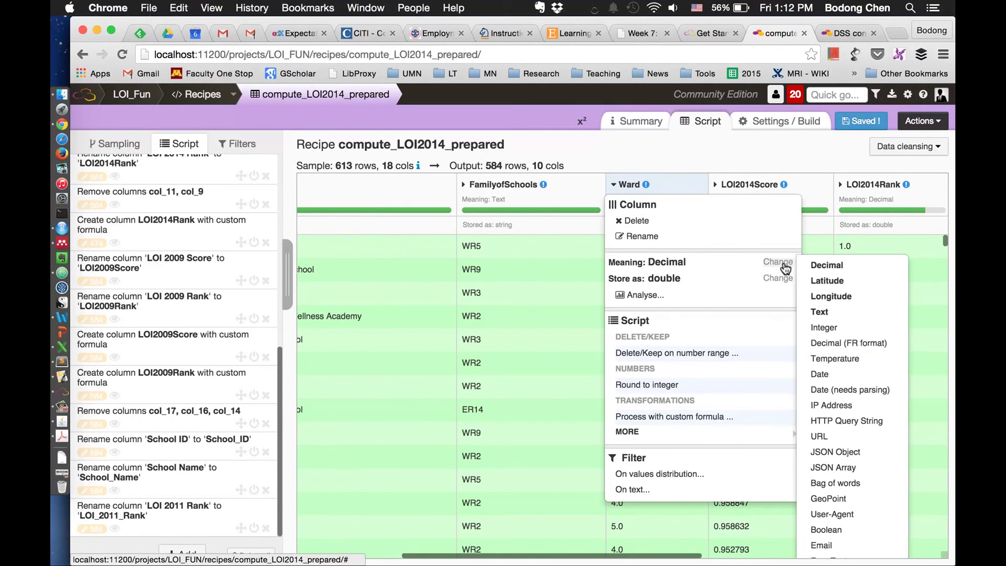
pyautogui.click(819, 313)
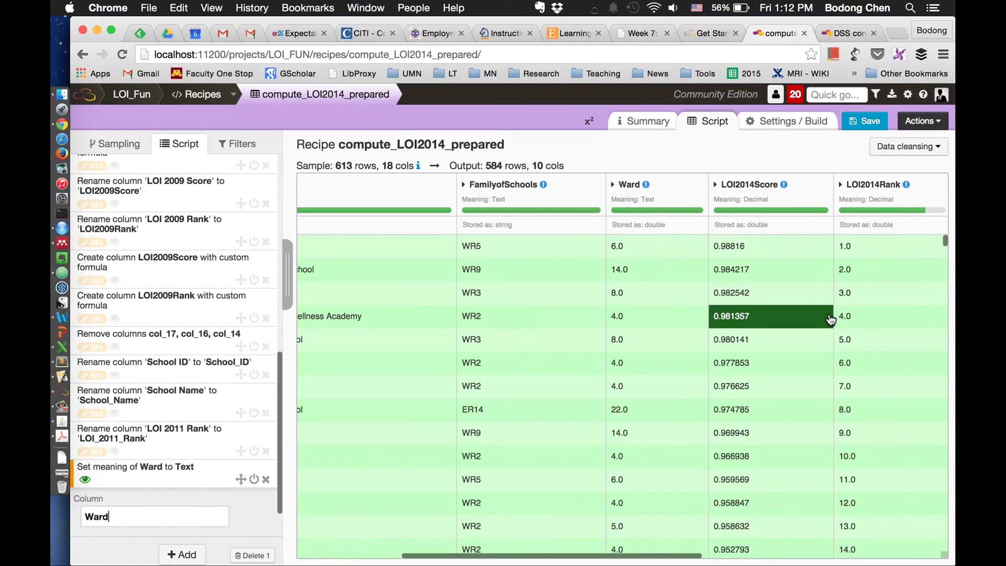
# Change the storage type of the Ward column to String and review its values.
pyautogui.click(654, 227)
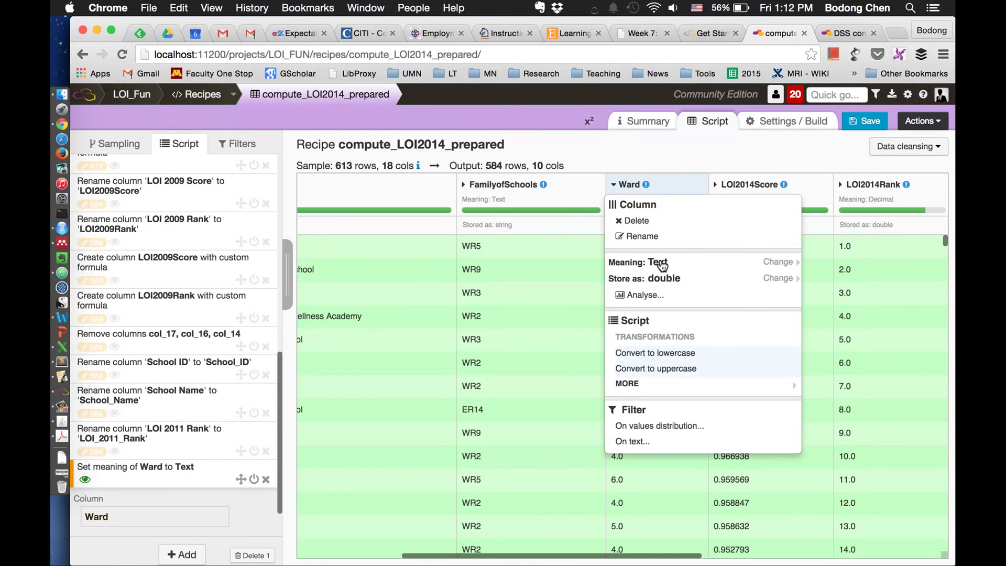
pyautogui.moveTo(777, 279)
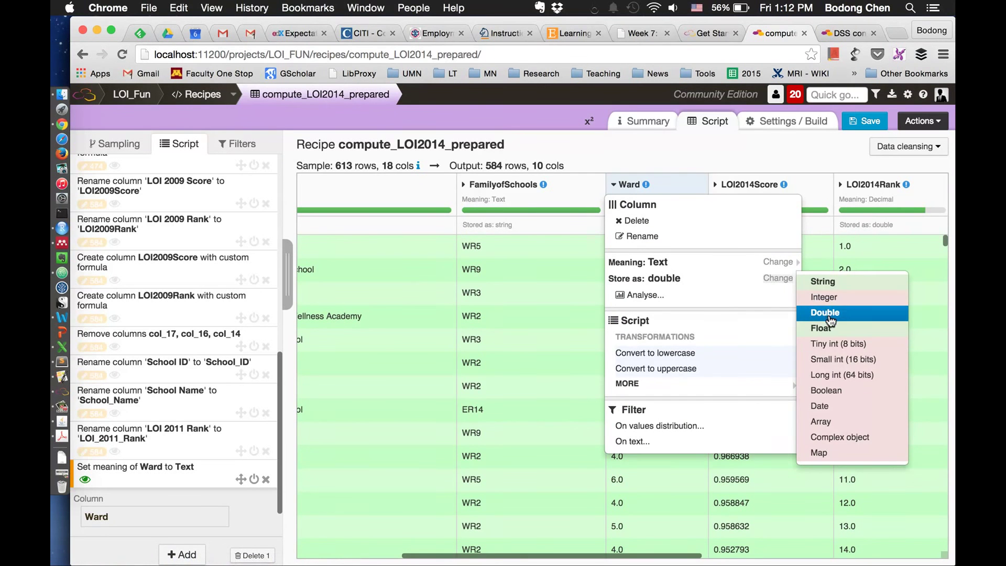
pyautogui.click(824, 282)
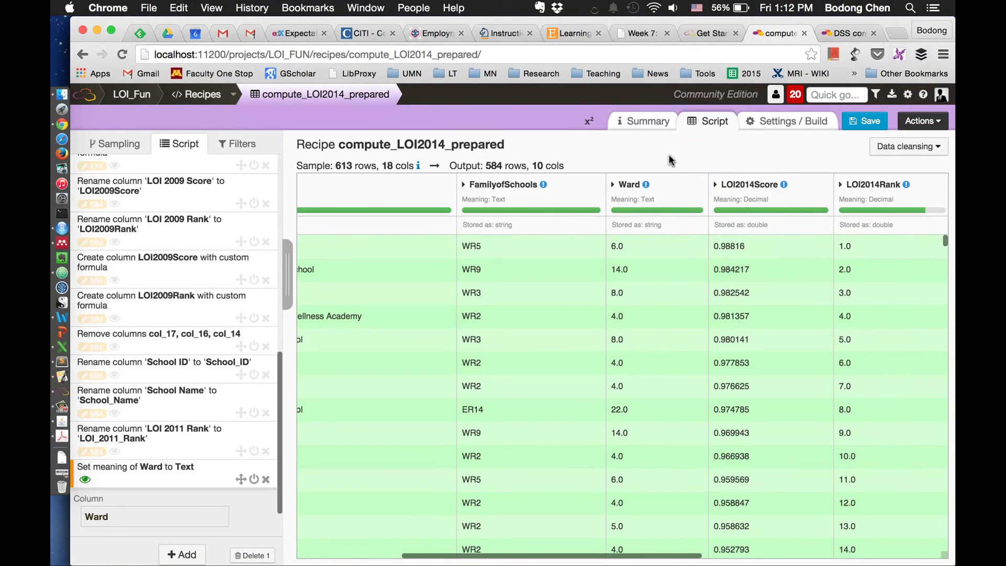
pyautogui.scroll(-3, 629, 419)
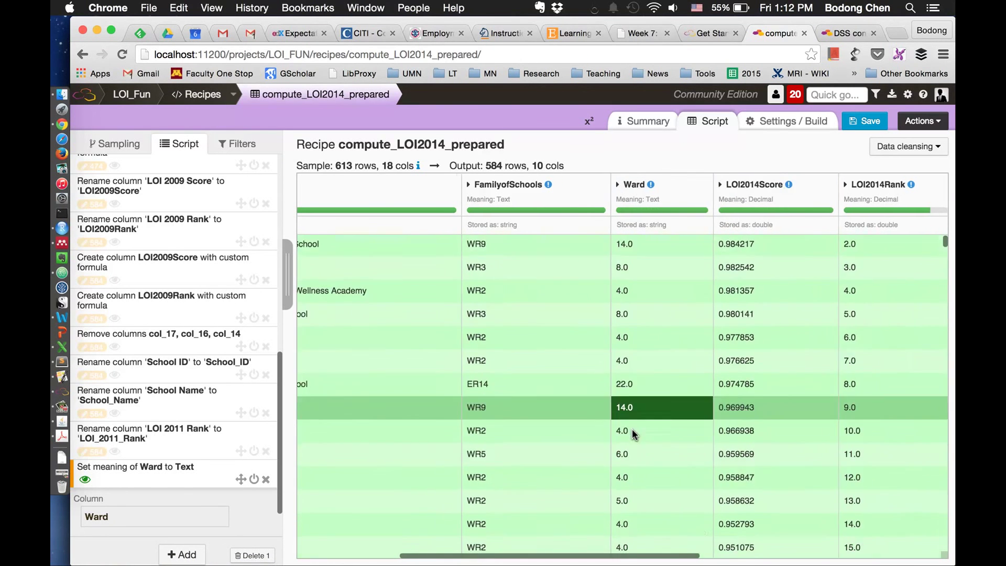
pyautogui.scroll(1, 633, 434)
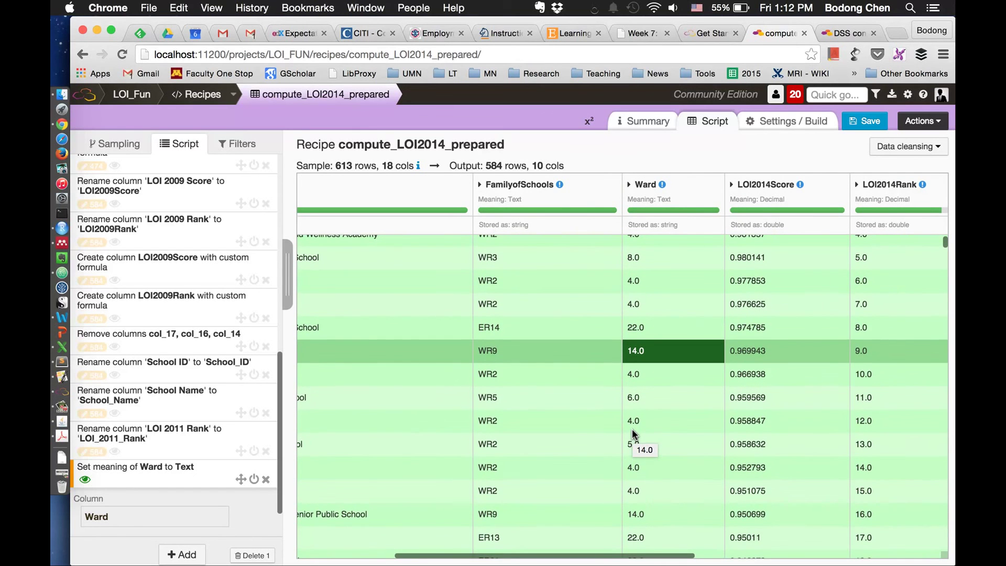
pyautogui.scroll(4, 632, 435)
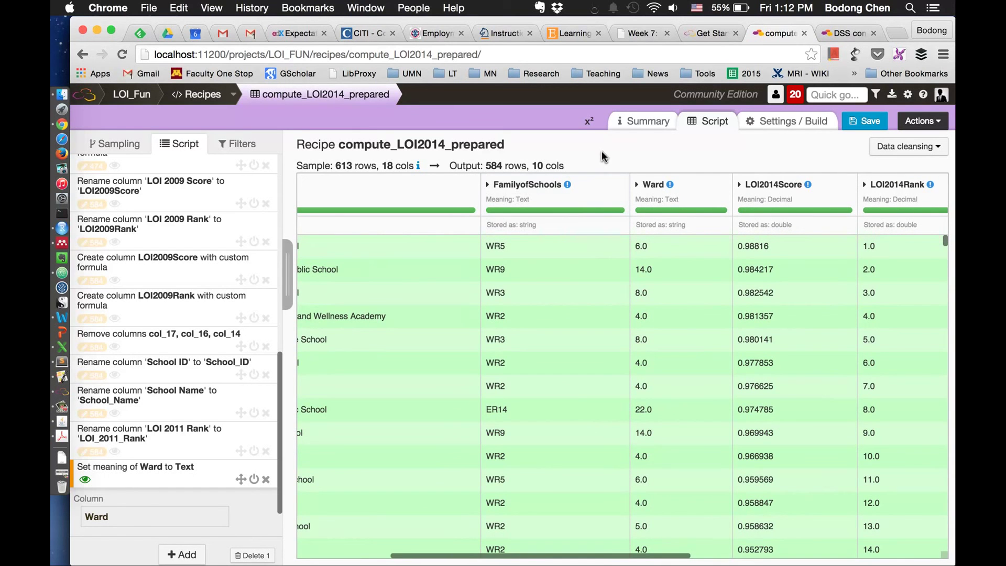
# Save the compute_LOI2014_prepared recipe and run it to rebuild its output dataset.
pyautogui.click(866, 124)
pyautogui.click(673, 392)
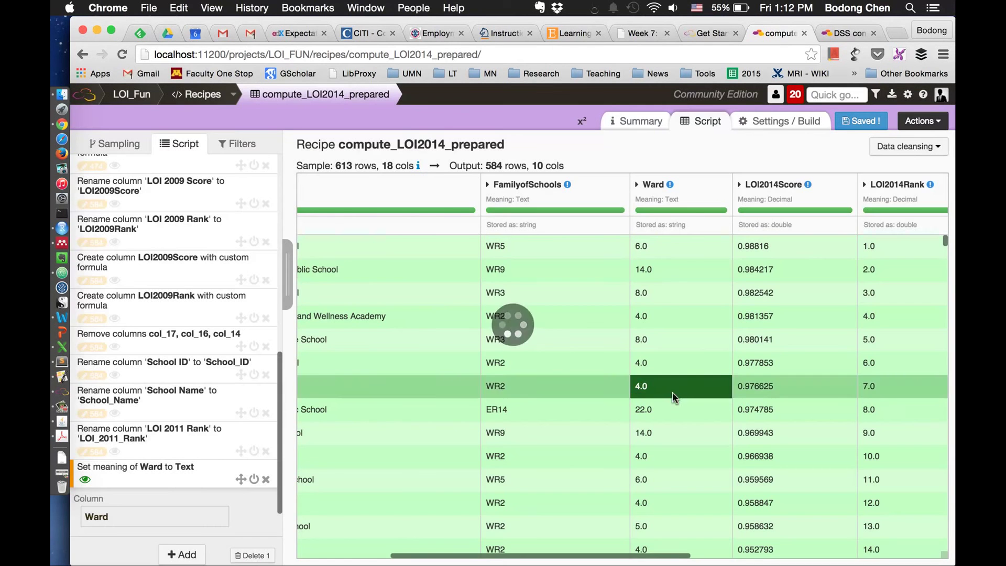
pyautogui.click(923, 122)
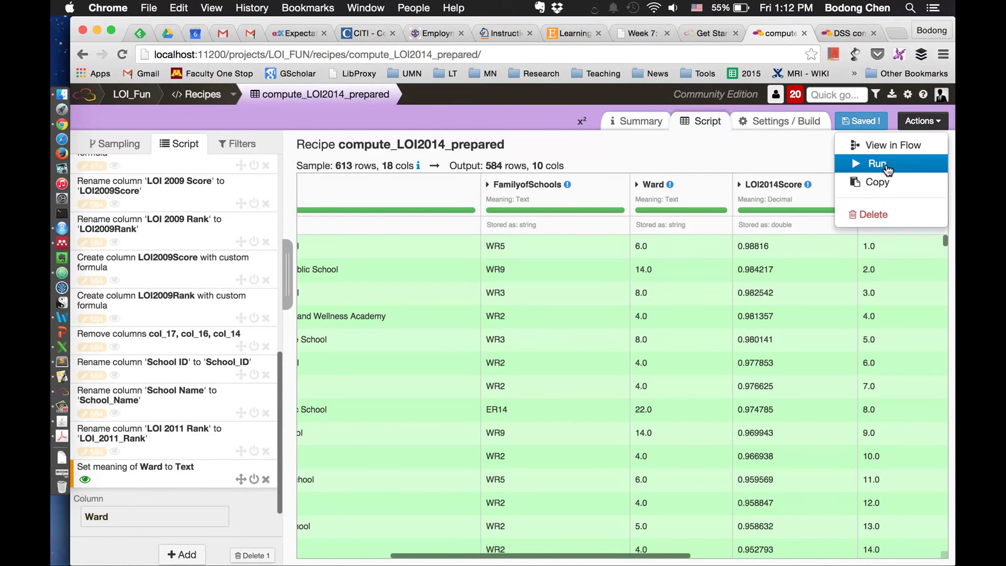
pyautogui.click(891, 166)
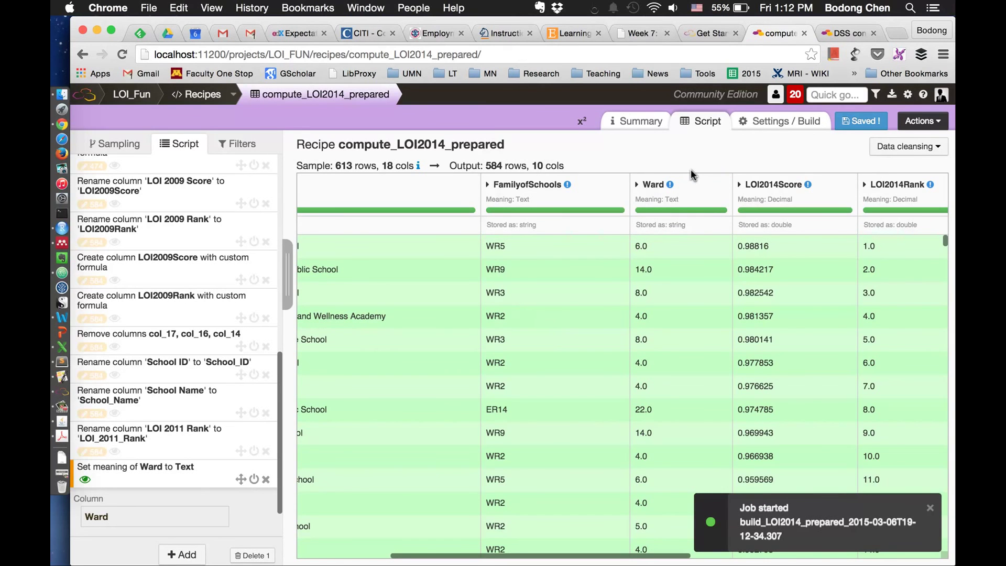
# Open the LOI2014_prepared_final dataset to check the type of its Ward column.
pyautogui.click(235, 98)
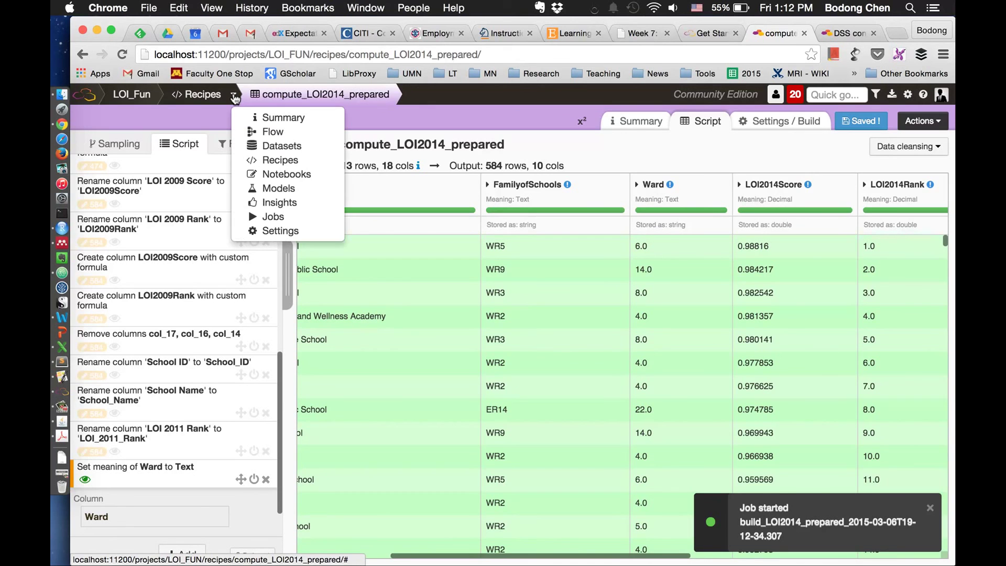
pyautogui.click(274, 147)
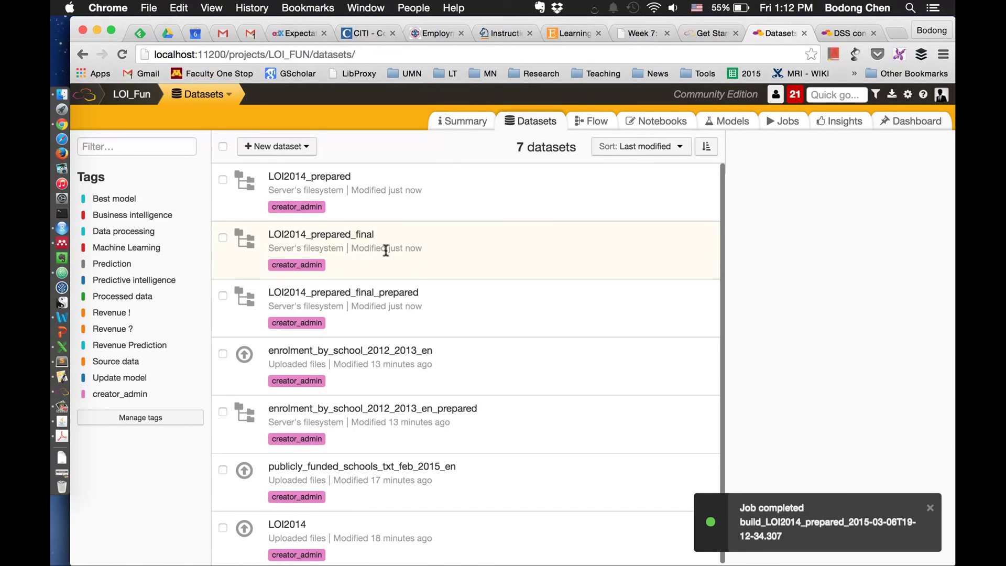
pyautogui.click(350, 236)
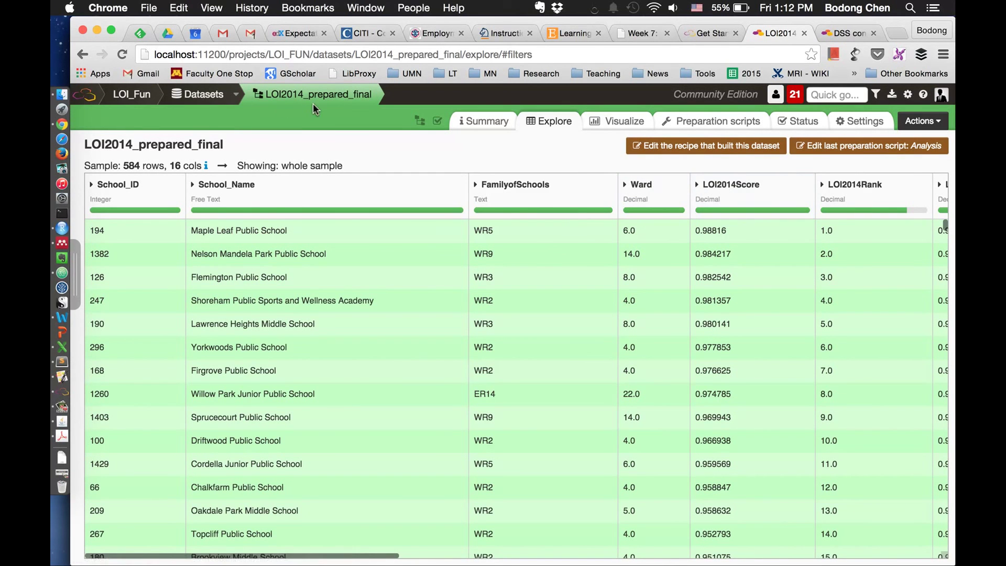
# Reopen the compute_LOI2014_prepared recipe from the project's recipes and run it again.
pyautogui.click(236, 94)
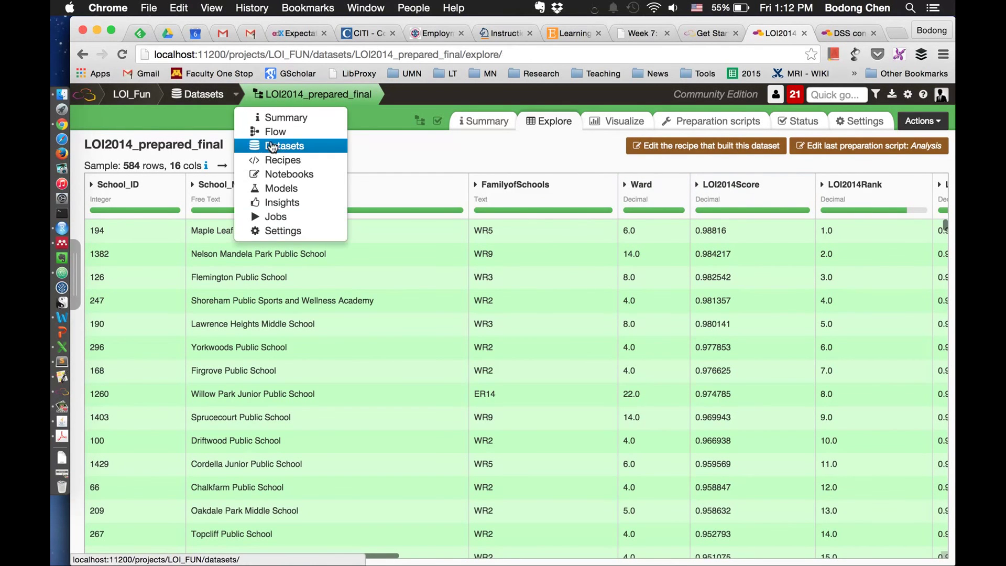
pyautogui.click(286, 160)
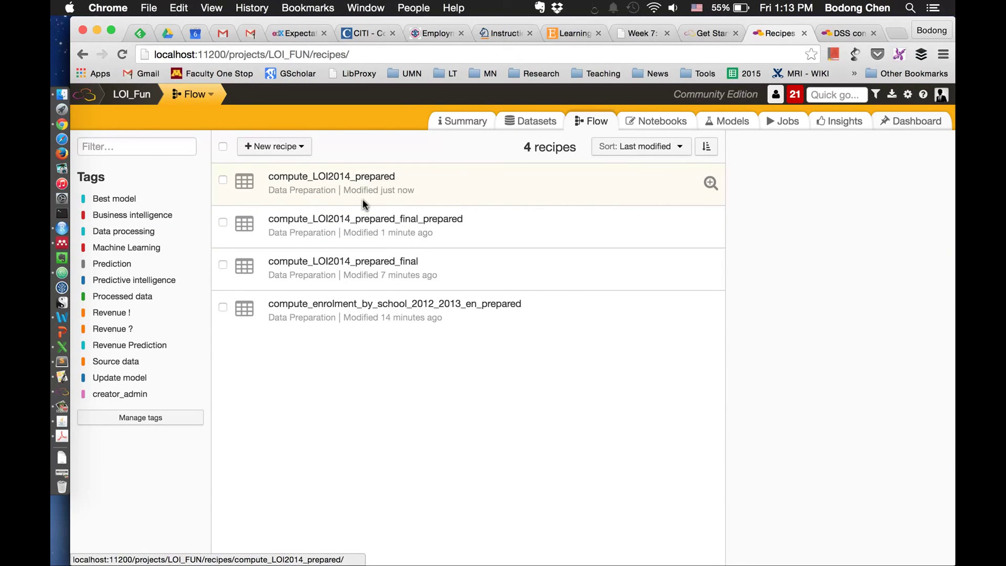
pyautogui.click(378, 181)
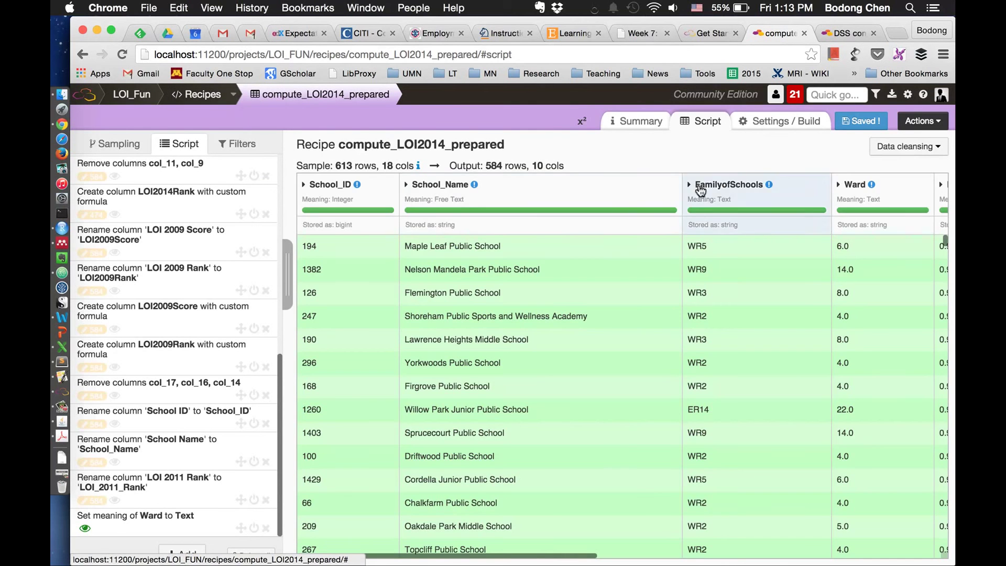
pyautogui.click(922, 121)
pyautogui.click(883, 167)
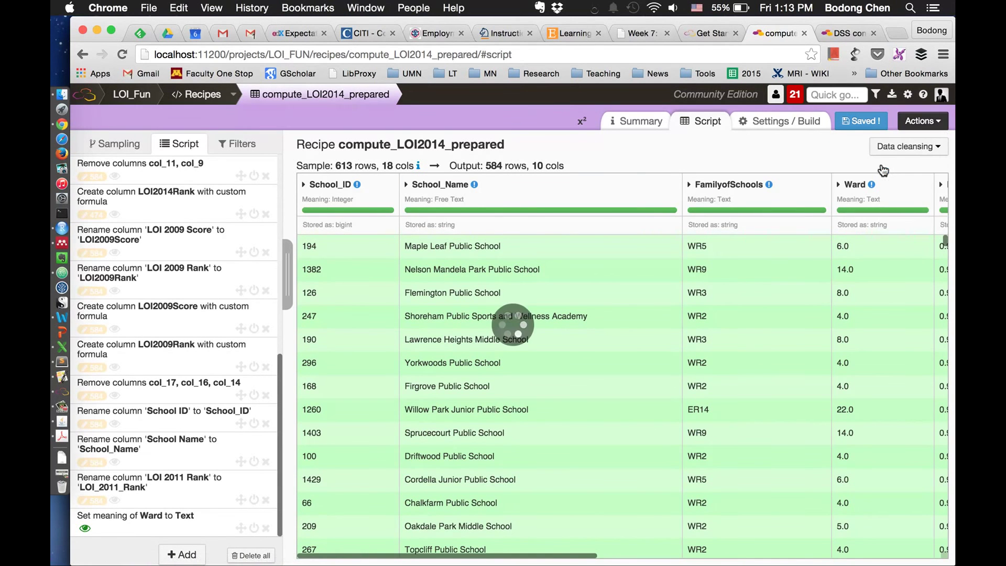
# Open the downstream compute_LOI2014_prepared_final recipe from the flow and run it.
pyautogui.click(935, 127)
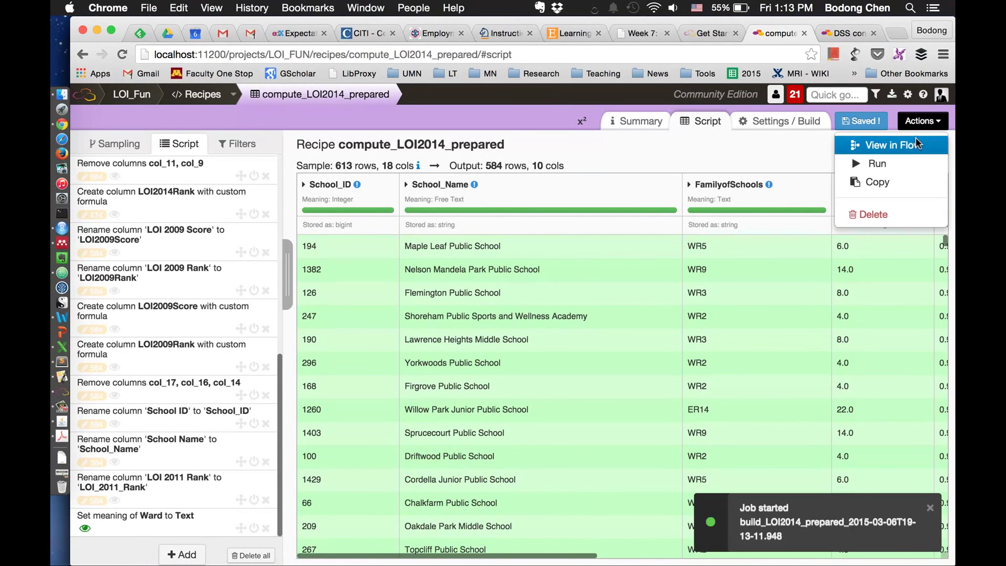
pyautogui.click(916, 142)
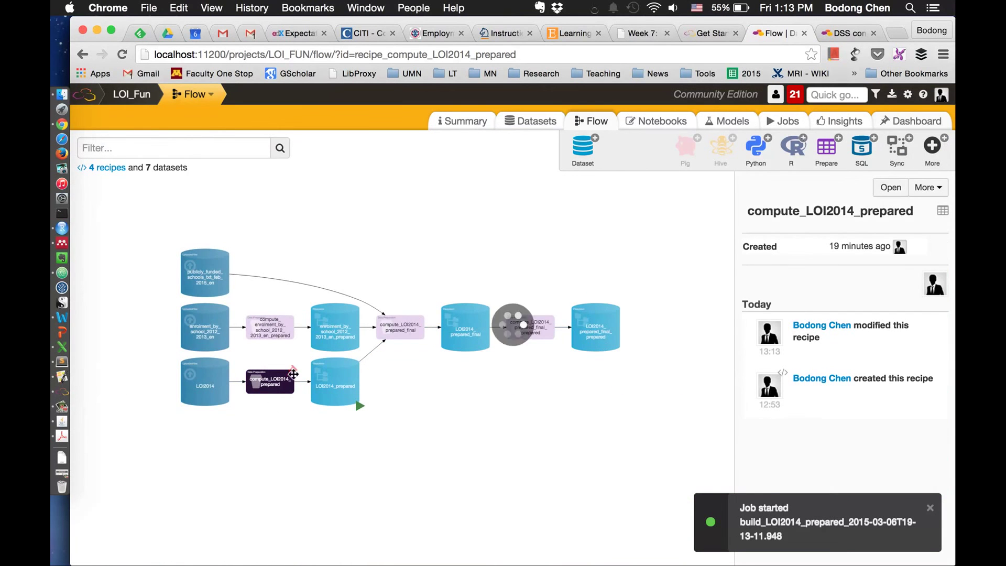
pyautogui.doubleClick(401, 332)
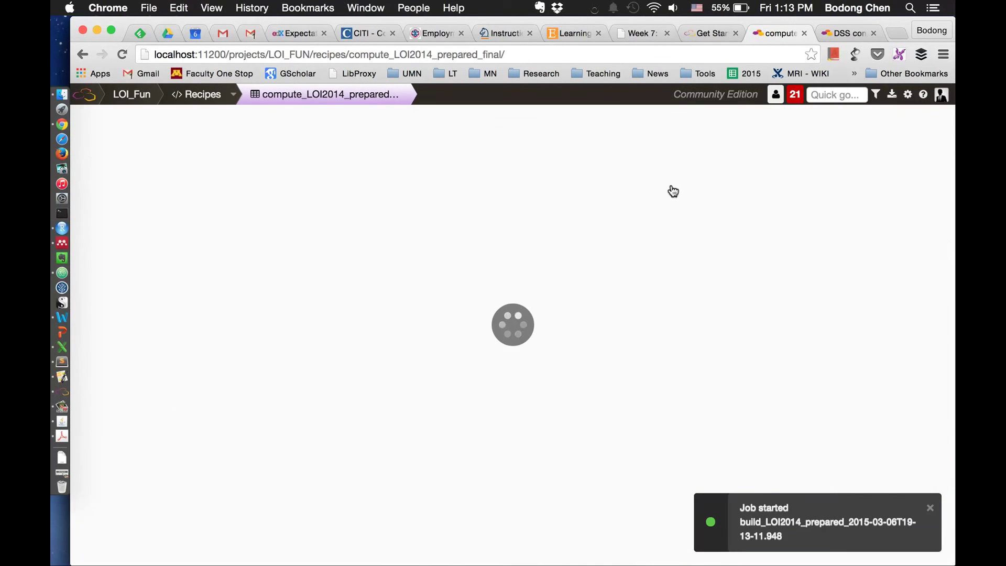
pyautogui.click(936, 121)
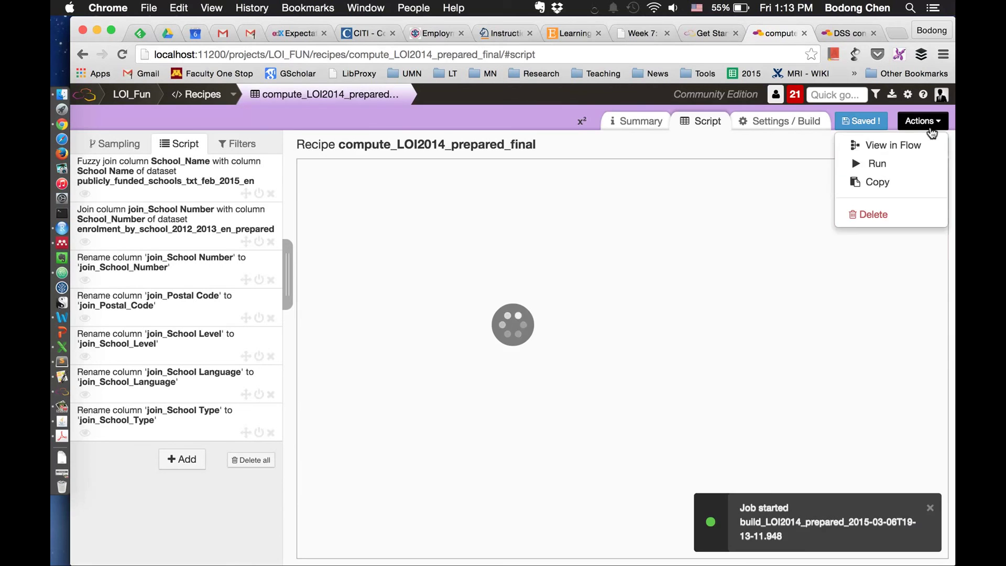
pyautogui.click(882, 169)
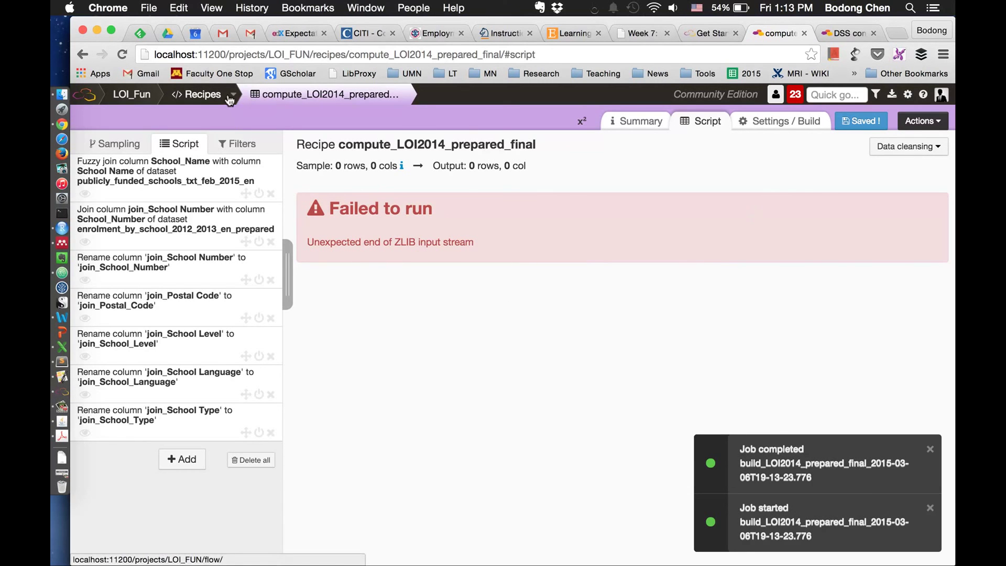
# Open the compute_LOI2014_prepared_final_prepared recipe from the flow and run it to rebuild its output.
pyautogui.click(923, 121)
pyautogui.click(897, 145)
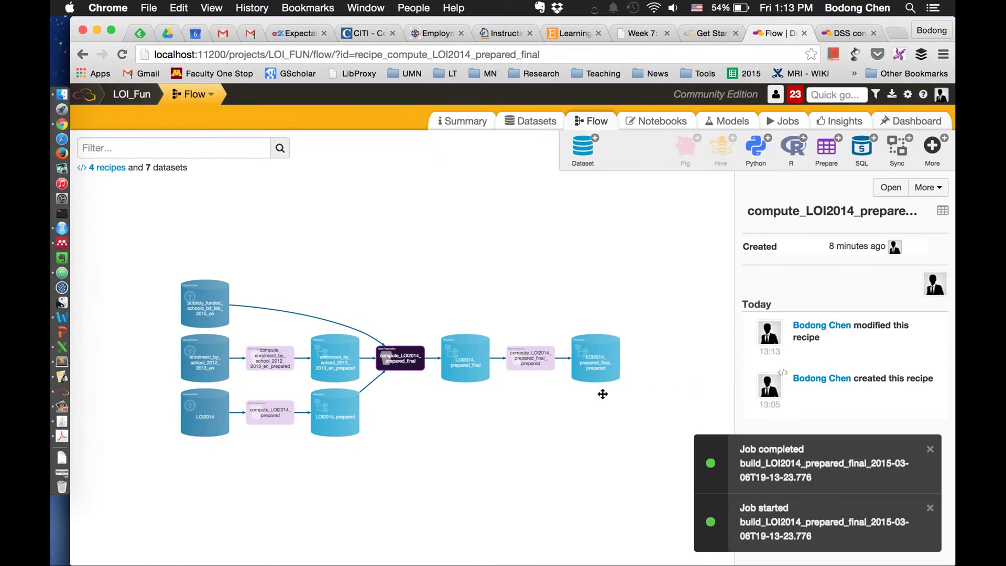
pyautogui.doubleClick(532, 362)
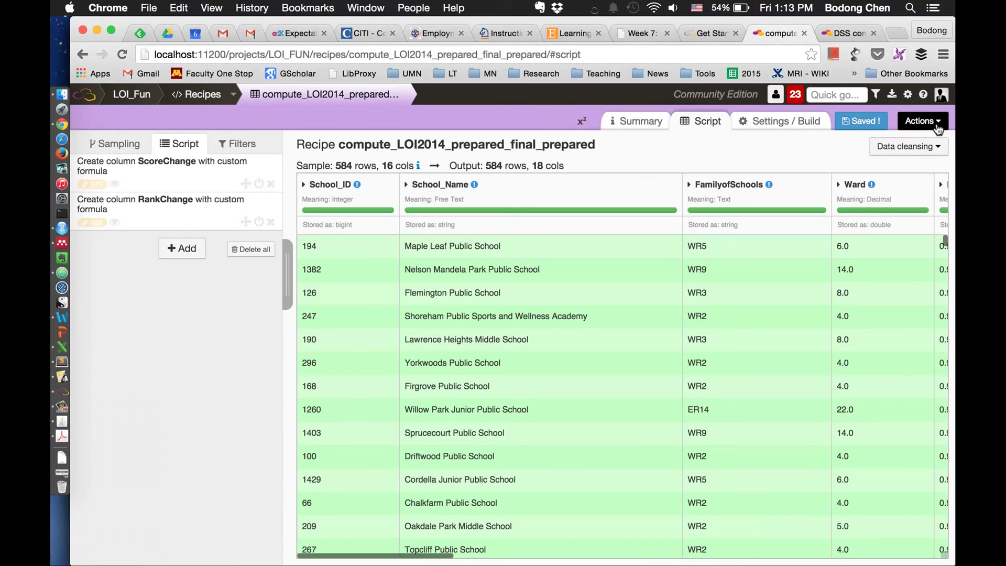
pyautogui.click(936, 124)
pyautogui.click(892, 164)
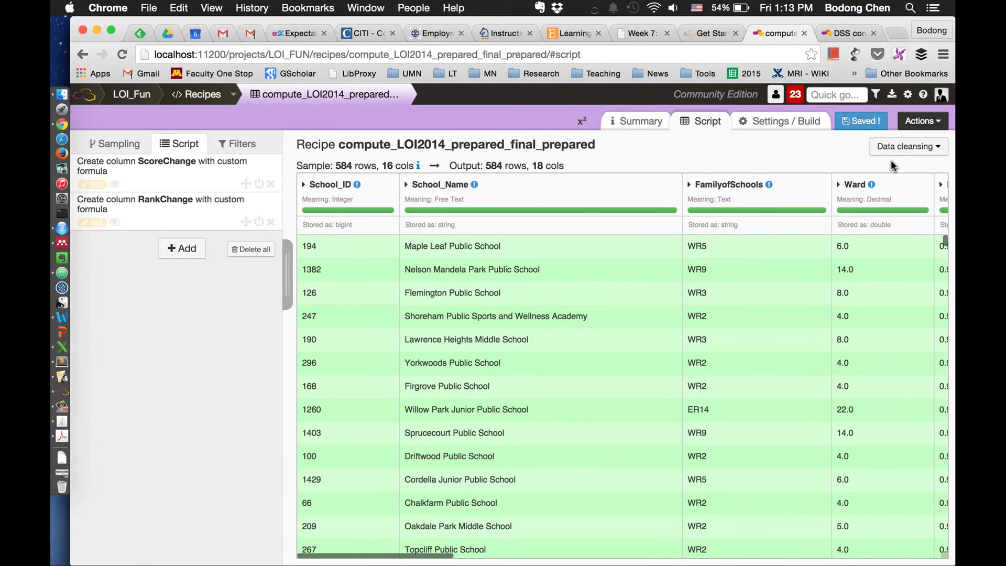
# Open the LOI2014_prepared_final_prepared dataset from the flow and check the type of its Ward column.
pyautogui.click(920, 122)
pyautogui.click(845, 145)
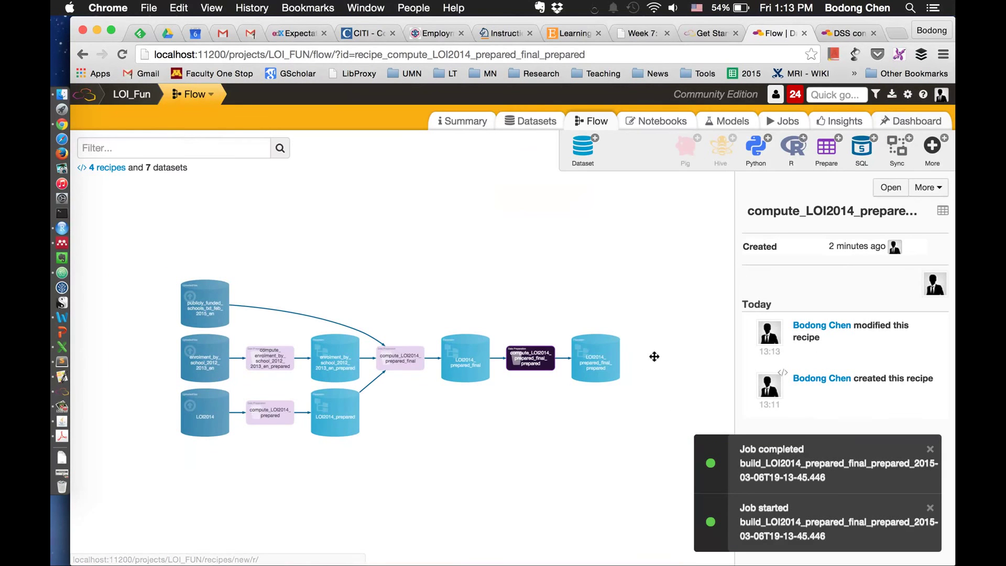
pyautogui.doubleClick(597, 362)
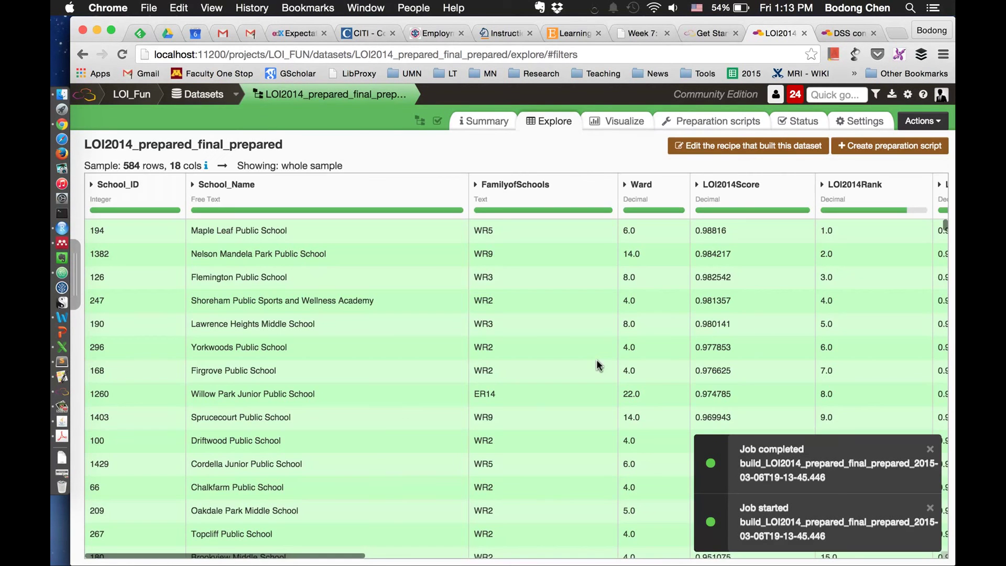
pyautogui.click(640, 185)
pyautogui.click(644, 160)
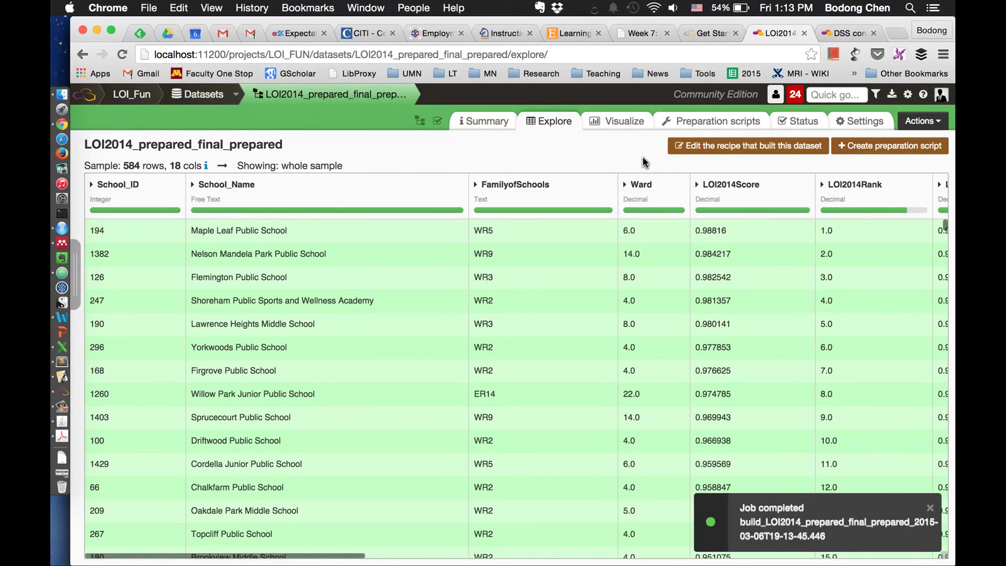
# In the recipe that built this dataset, set Ward's meaning to Text and its storage type to String, and save the recipe.
pyautogui.click(774, 152)
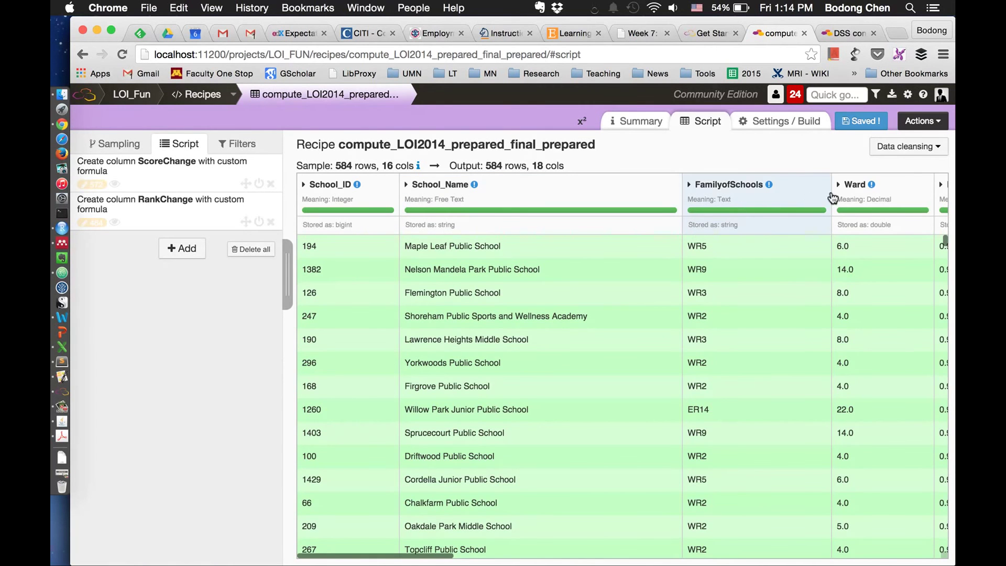
pyautogui.click(854, 185)
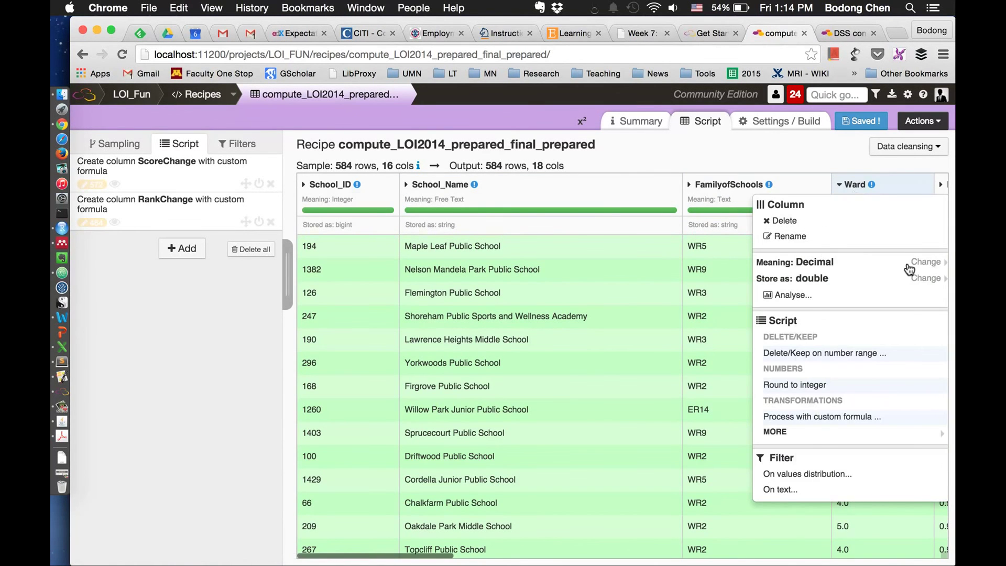
pyautogui.moveTo(926, 263)
pyautogui.click(847, 312)
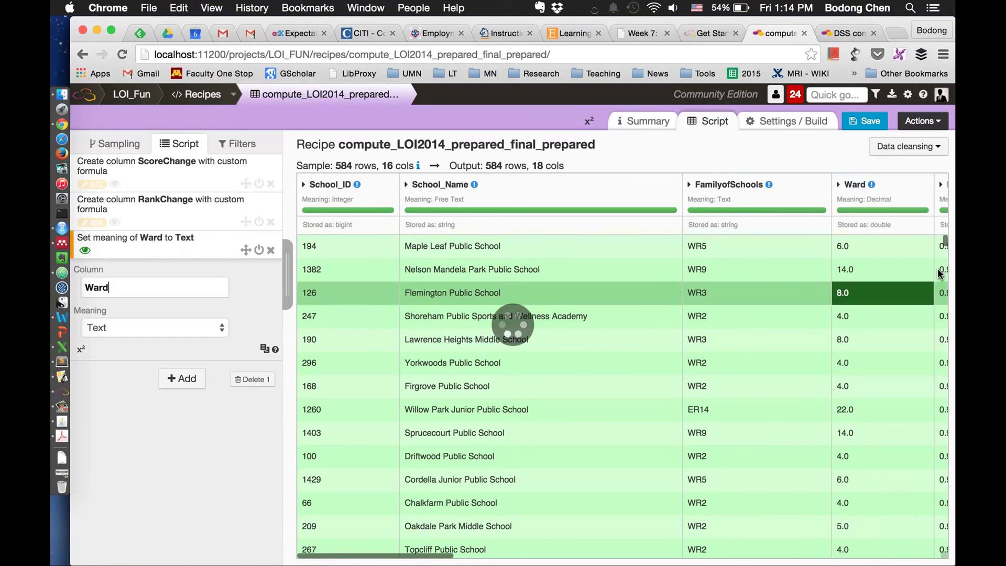
pyautogui.click(860, 187)
pyautogui.moveTo(926, 278)
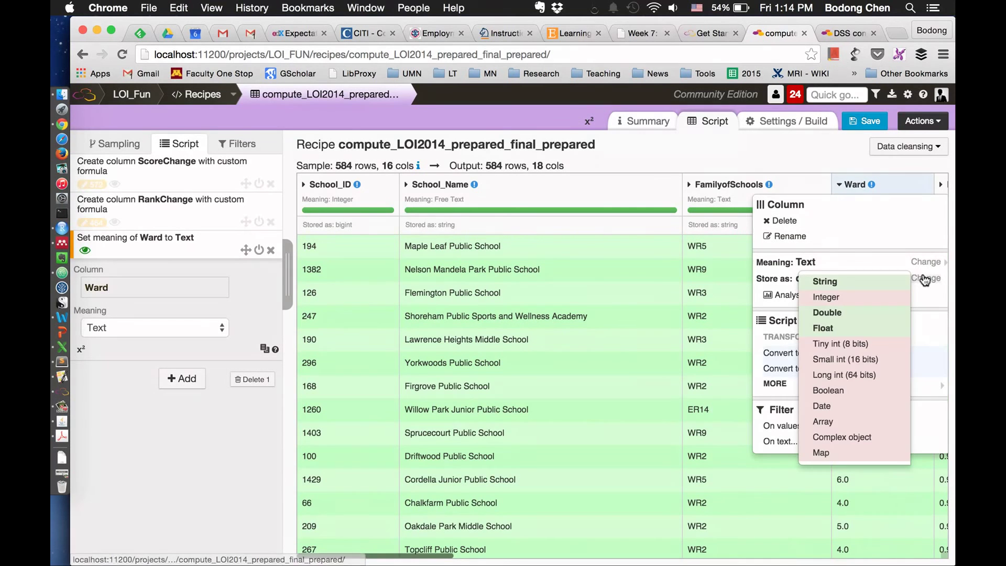
pyautogui.click(853, 287)
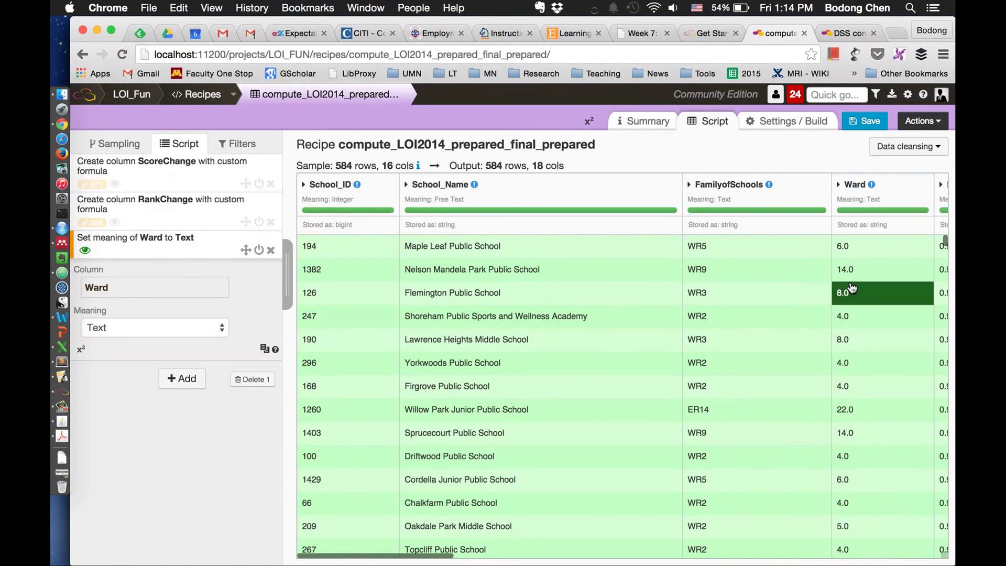
pyautogui.click(865, 128)
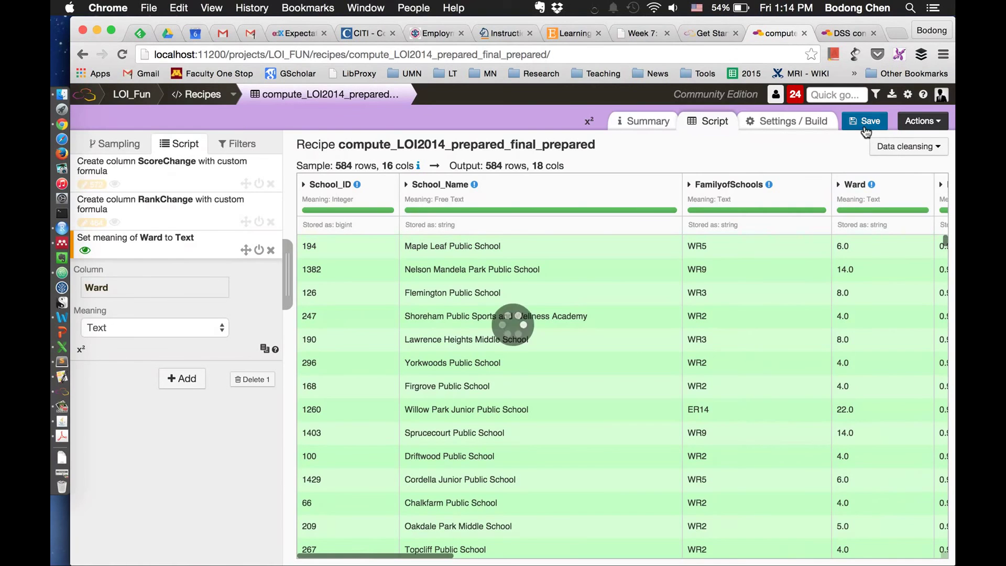
pyautogui.click(676, 391)
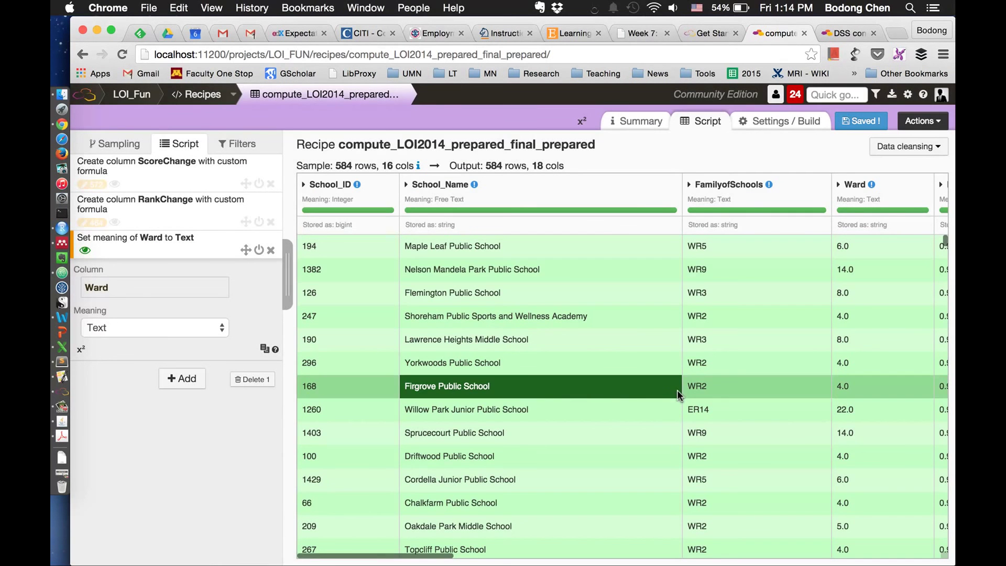
# Return to the flow and reopen the LOI2014_prepared_final_prepared dataset.
pyautogui.click(927, 123)
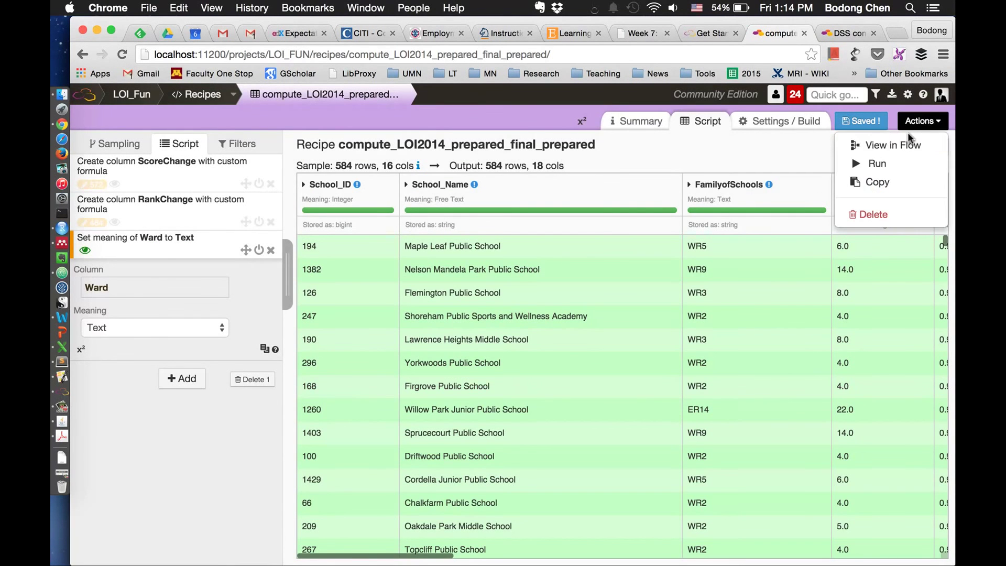
pyautogui.click(885, 144)
pyautogui.doubleClick(596, 359)
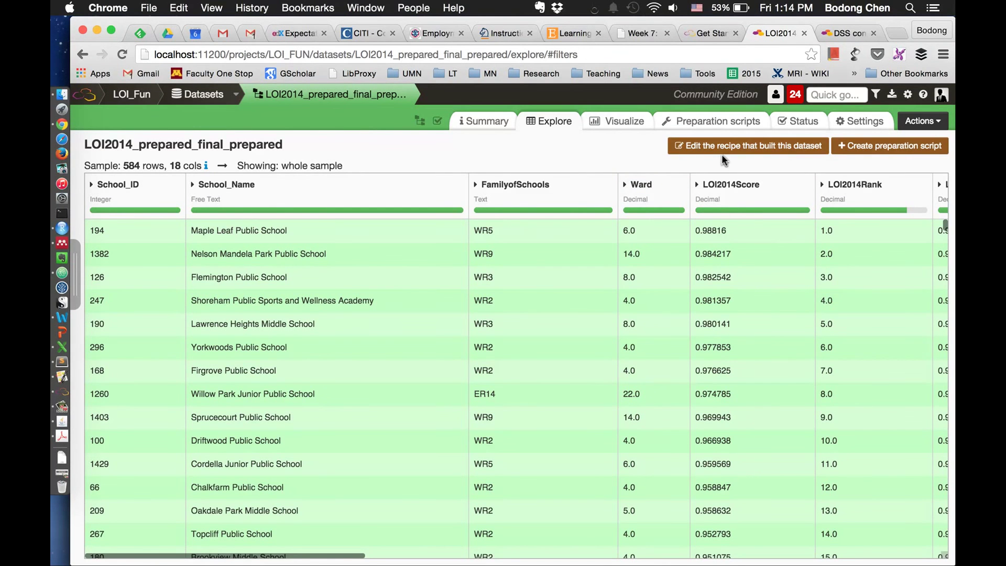
pyautogui.click(697, 122)
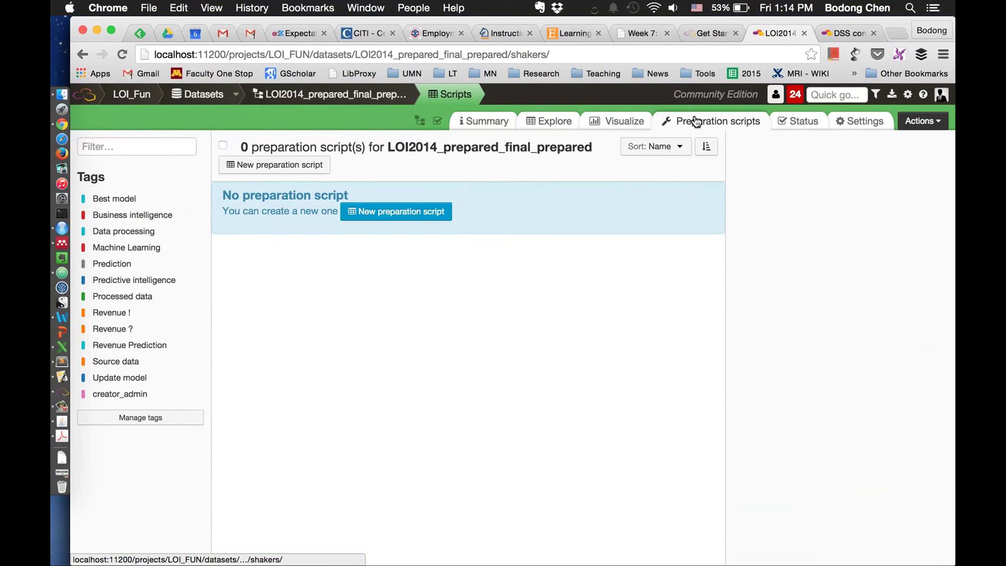
pyautogui.click(359, 211)
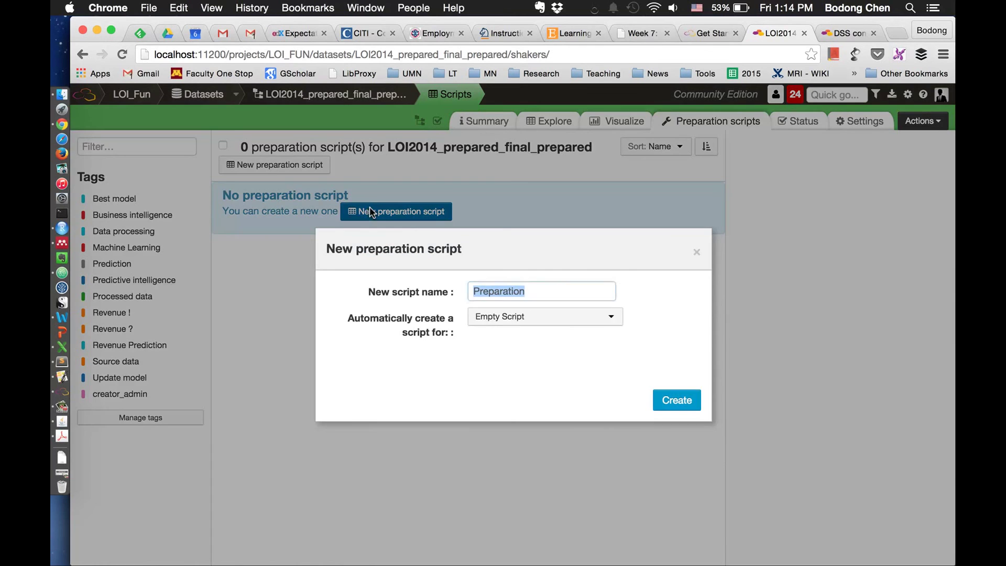
pyautogui.click(696, 251)
# Chart average ScoreChange by Ward, coloured by join_School_Level, and filter out the schools with no level value.
pyautogui.click(616, 125)
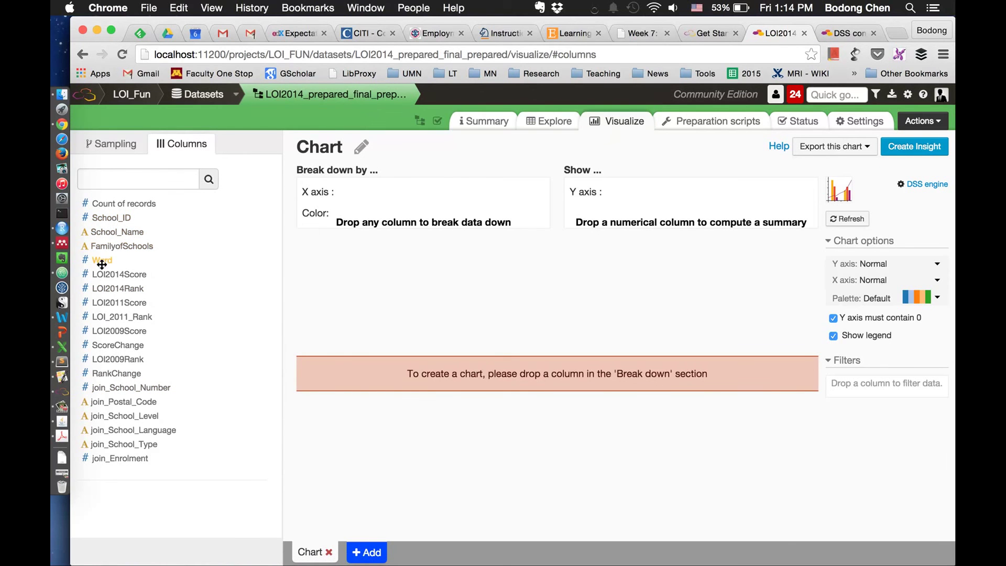
pyautogui.moveTo(104, 260); pyautogui.dragTo(345, 188)
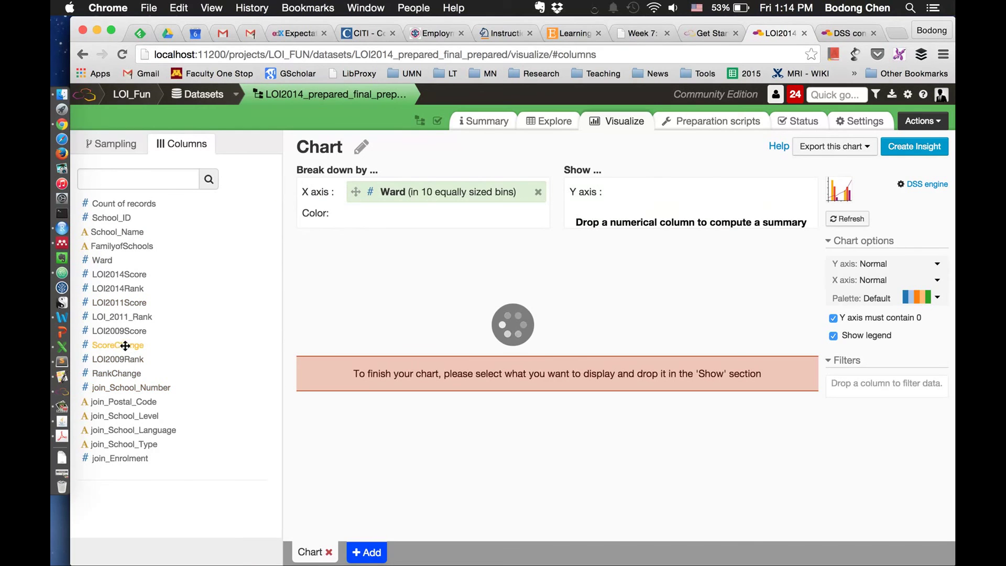
pyautogui.moveTo(121, 345); pyautogui.dragTo(597, 190)
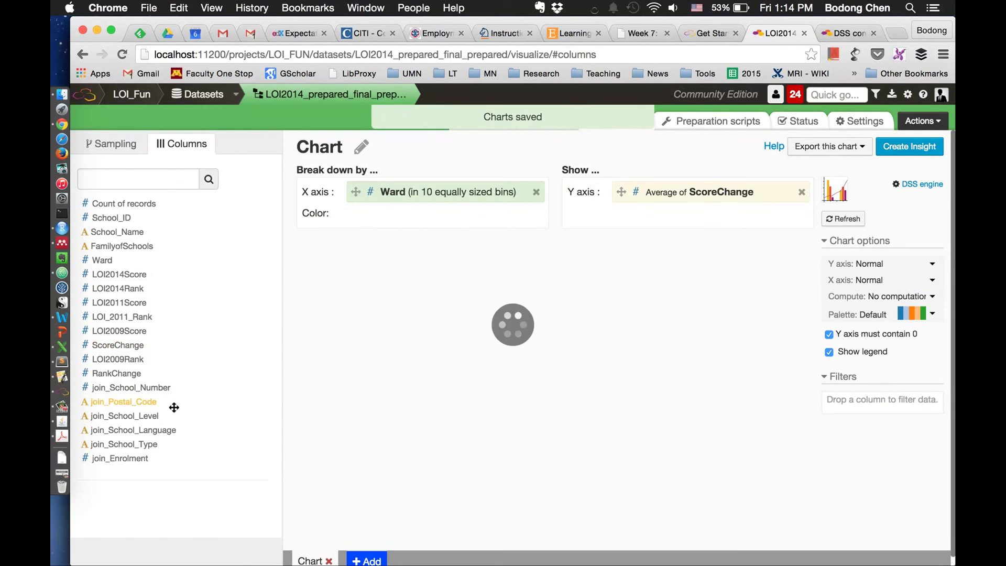
pyautogui.moveTo(143, 421); pyautogui.dragTo(398, 225)
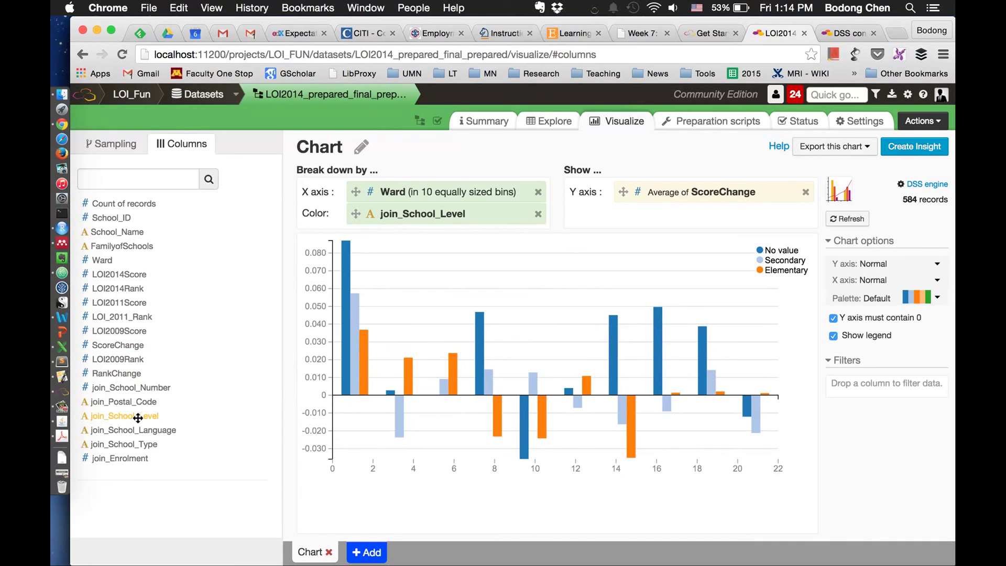
pyautogui.moveTo(138, 418); pyautogui.dragTo(898, 393)
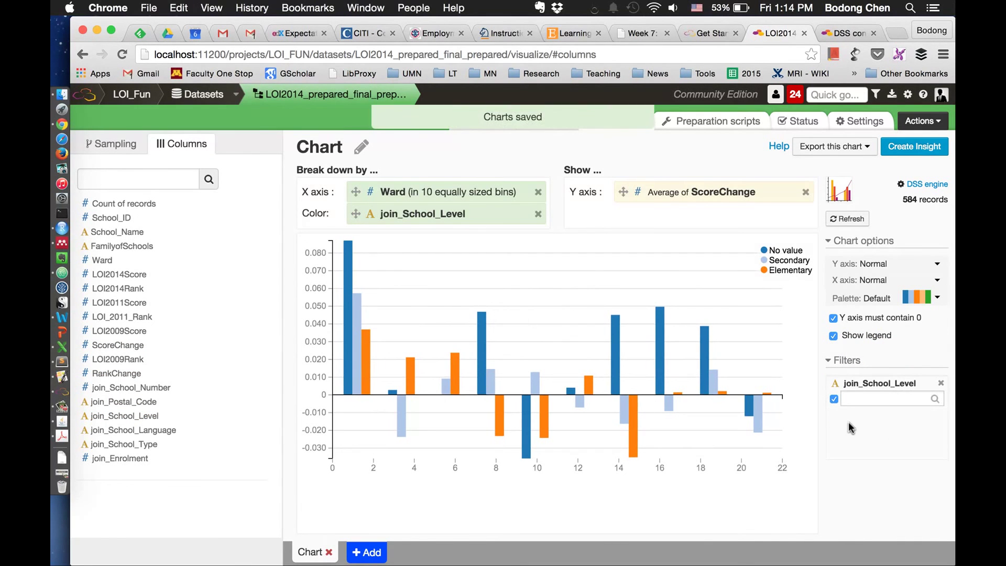
pyautogui.click(834, 446)
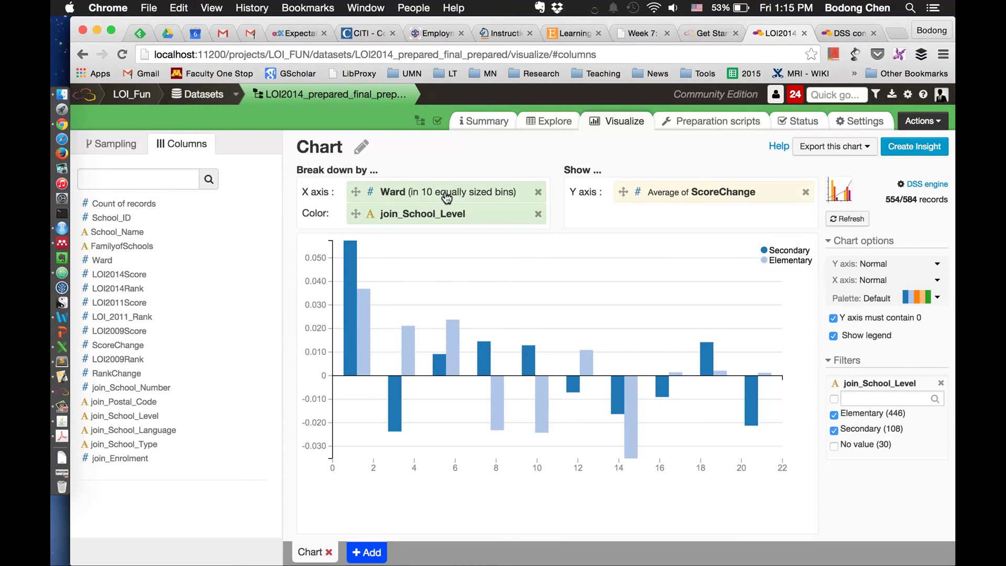
# Examine the binning options available for Ward on the chart's X axis.
pyautogui.click(447, 197)
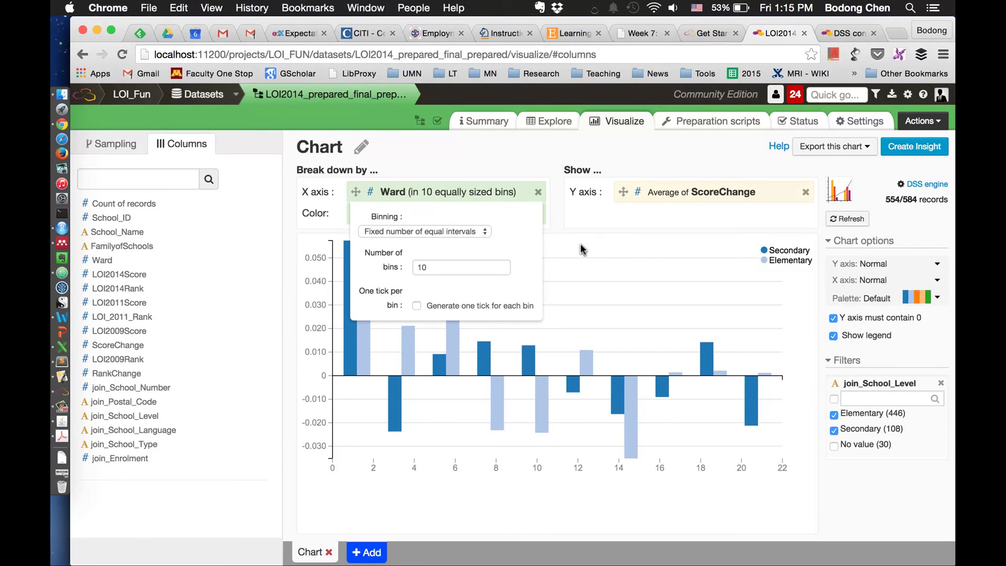
pyautogui.click(484, 234)
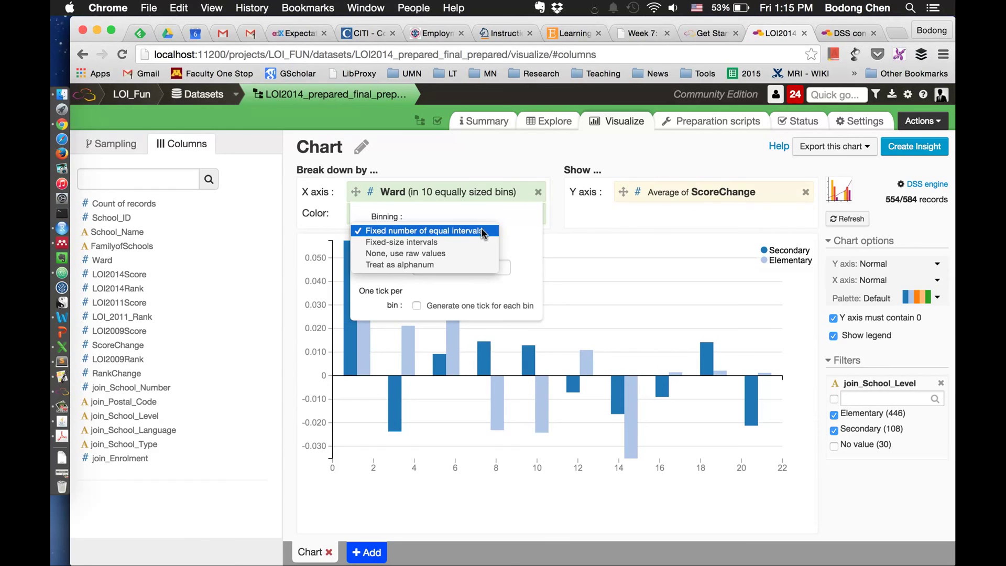
pyautogui.click(599, 249)
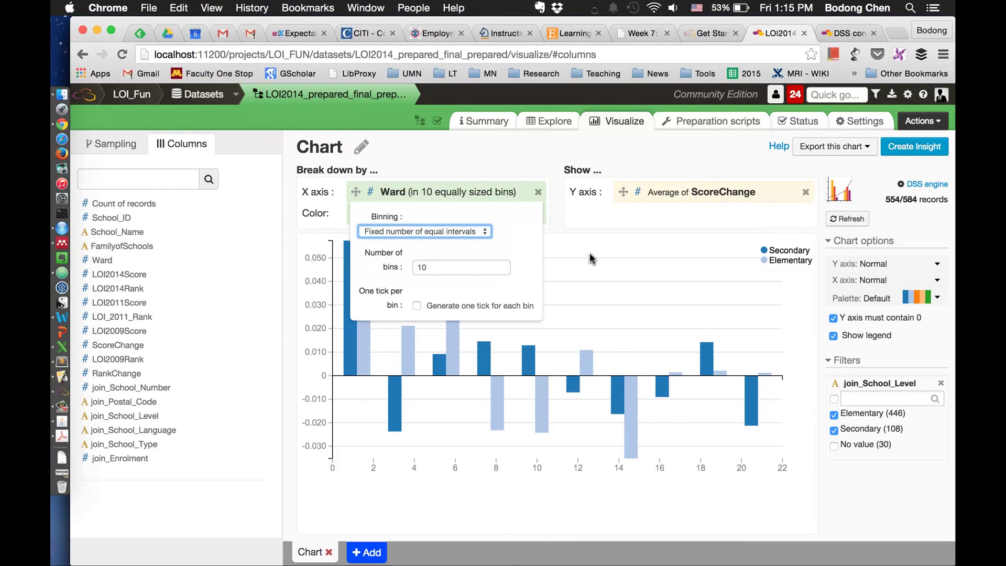
pyautogui.click(565, 236)
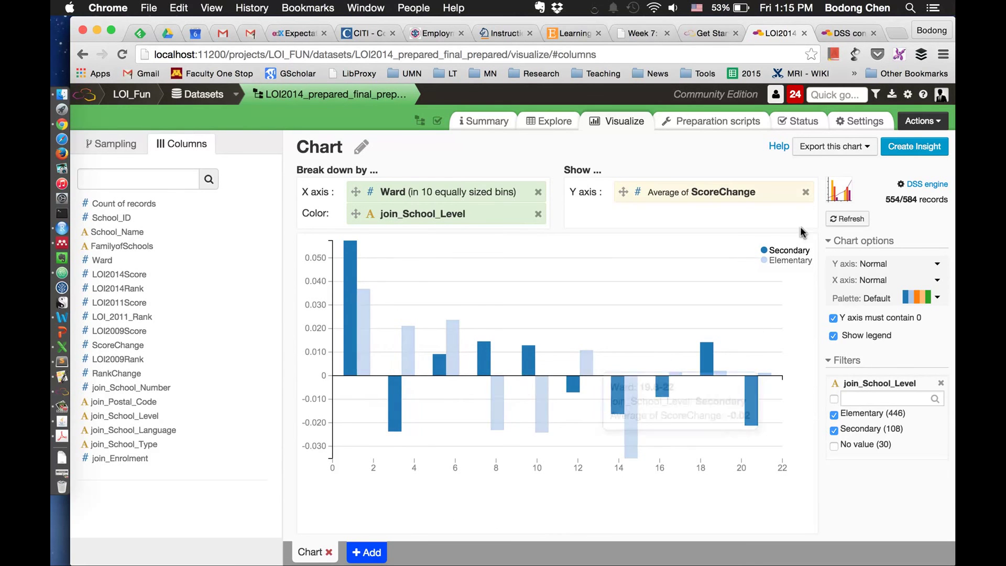
# Change the chart to a grouped scatterplot and remove the join_School_Level and Ward breakdowns.
pyautogui.click(845, 198)
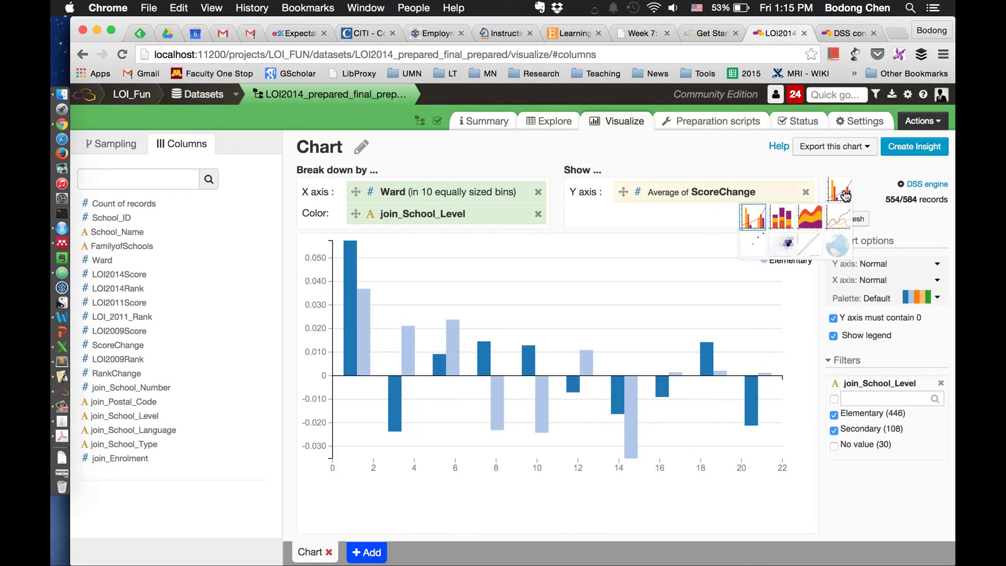
pyautogui.click(758, 246)
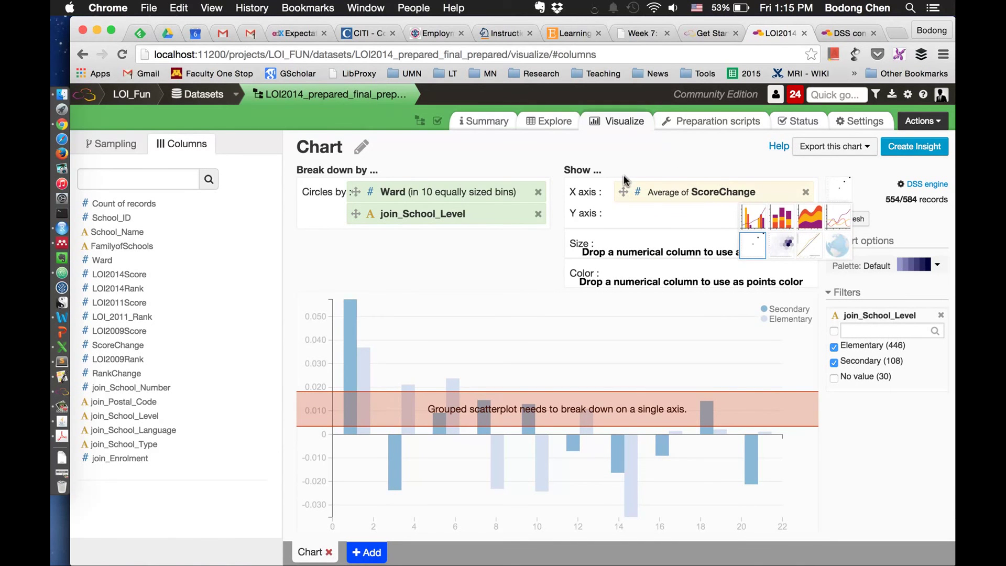
pyautogui.click(538, 215)
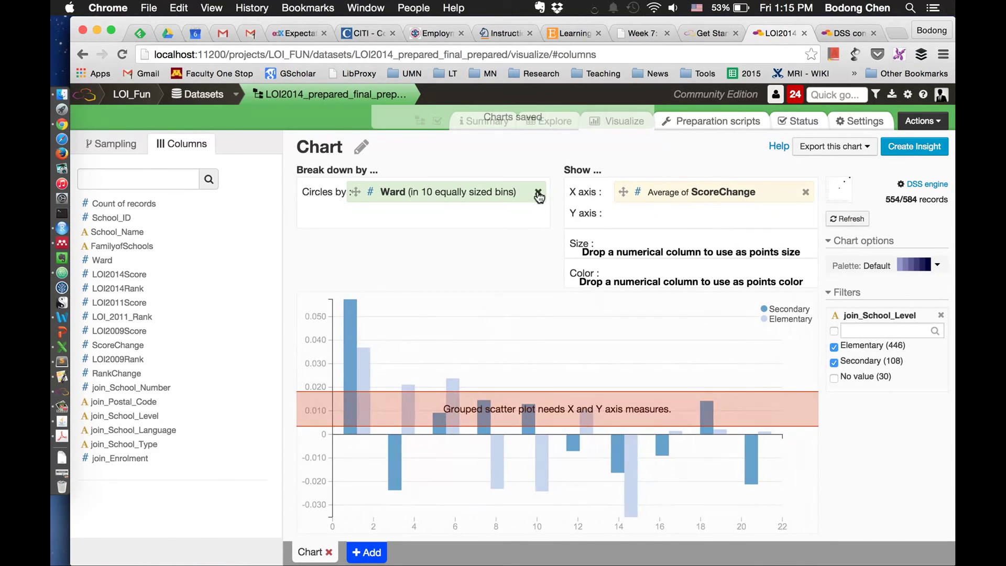
pyautogui.click(539, 193)
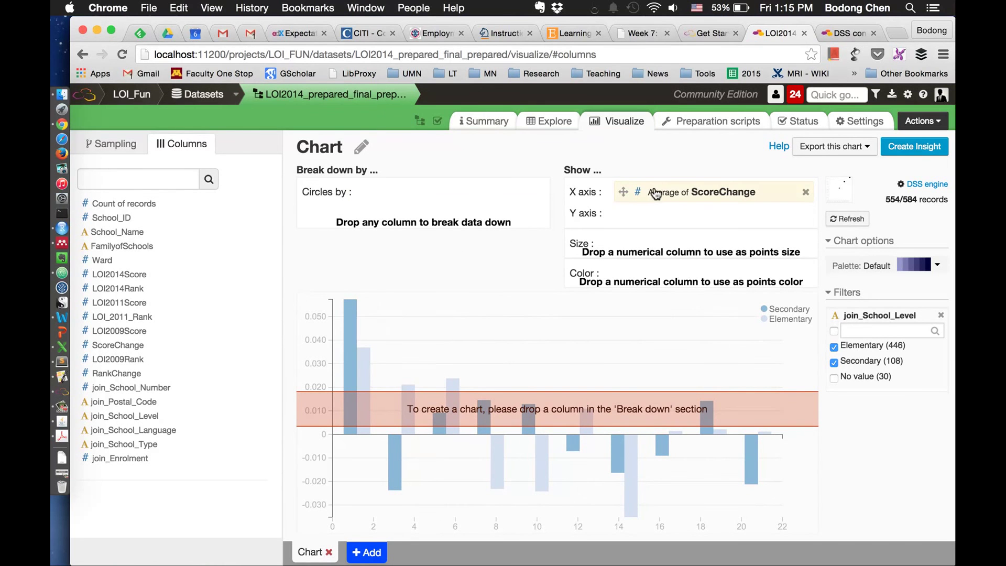
# Plot average join_Enrolment on Y against average ScoreChange on X with circles by School_Name, and remove the join_School_Level filter.
pyautogui.moveTo(623, 192); pyautogui.dragTo(623, 217)
pyautogui.moveTo(82, 463); pyautogui.dragTo(623, 195)
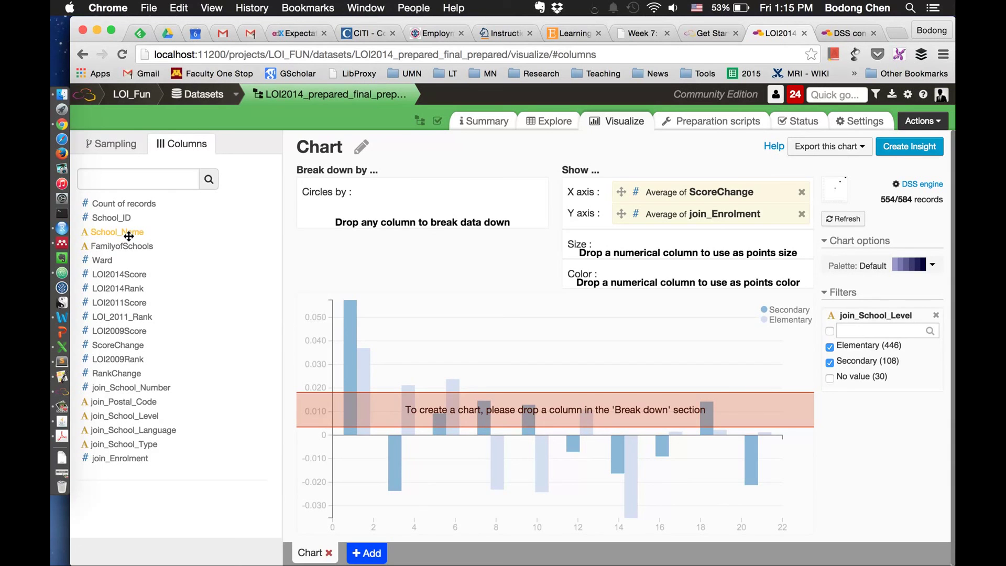
pyautogui.moveTo(121, 235); pyautogui.dragTo(394, 197)
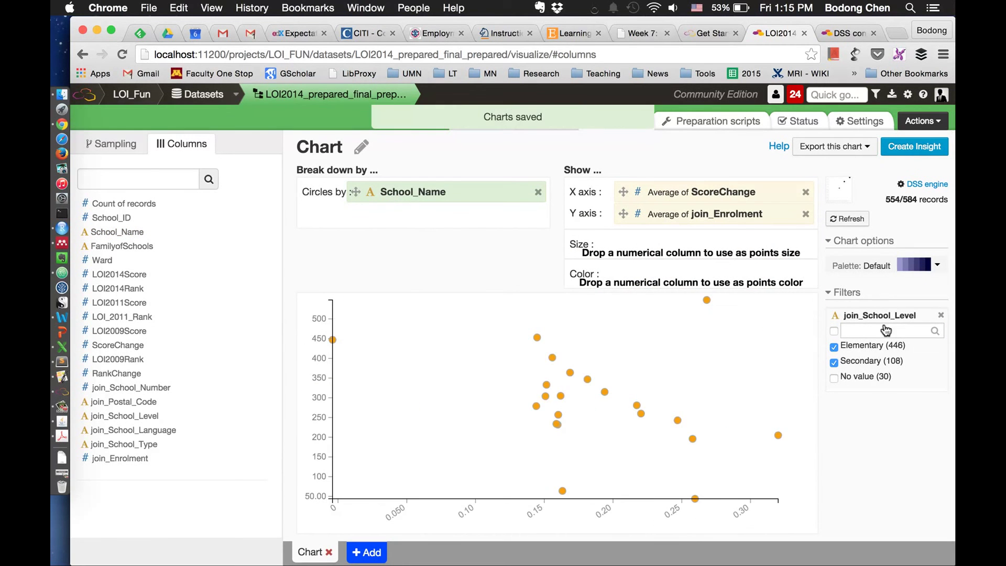
pyautogui.click(942, 317)
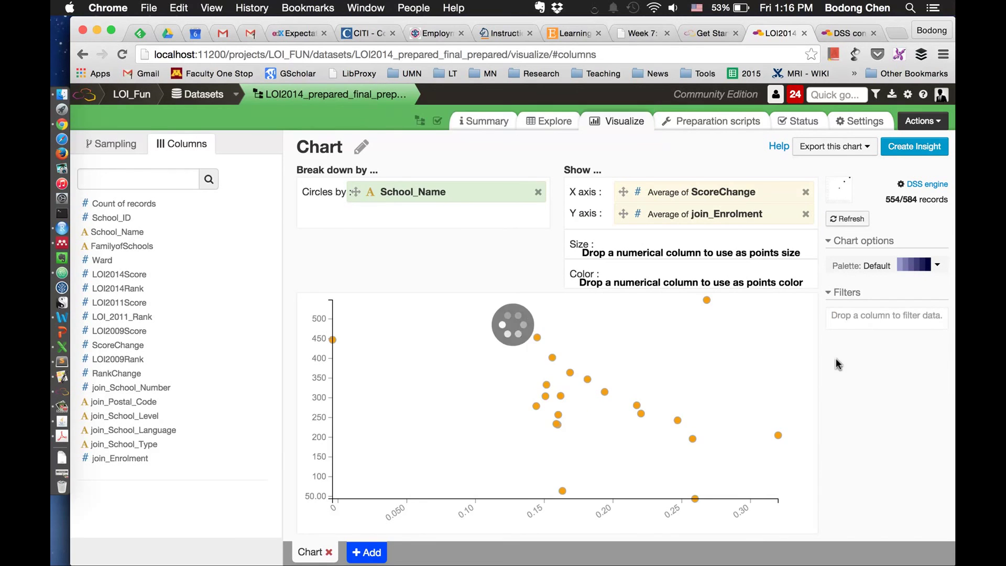
pyautogui.moveTo(637, 414)
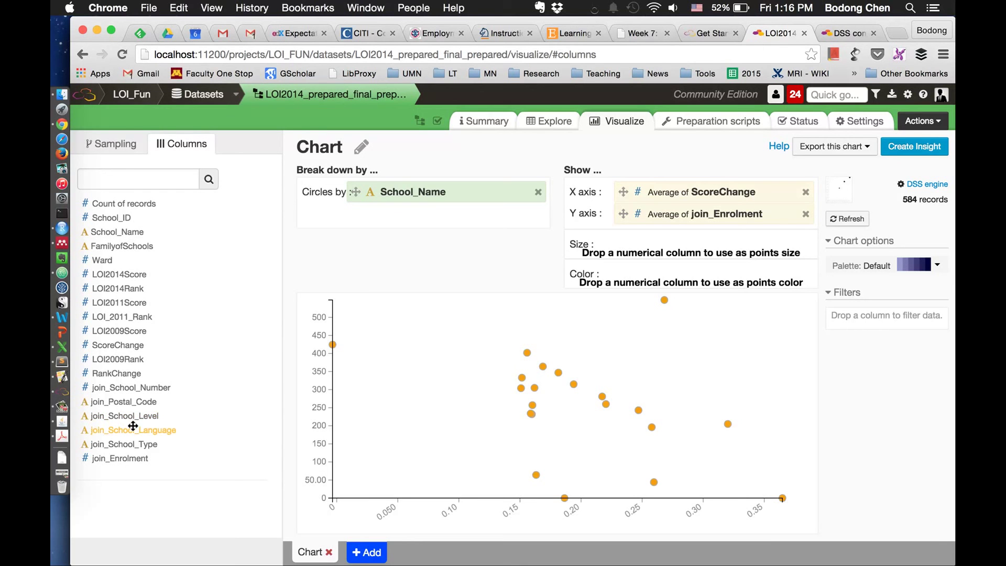
# Try to colour the scatterplot points by join_School_Level and refresh the chart.
pyautogui.moveTo(142, 416); pyautogui.dragTo(667, 252)
pyautogui.moveTo(144, 416); pyautogui.dragTo(672, 240)
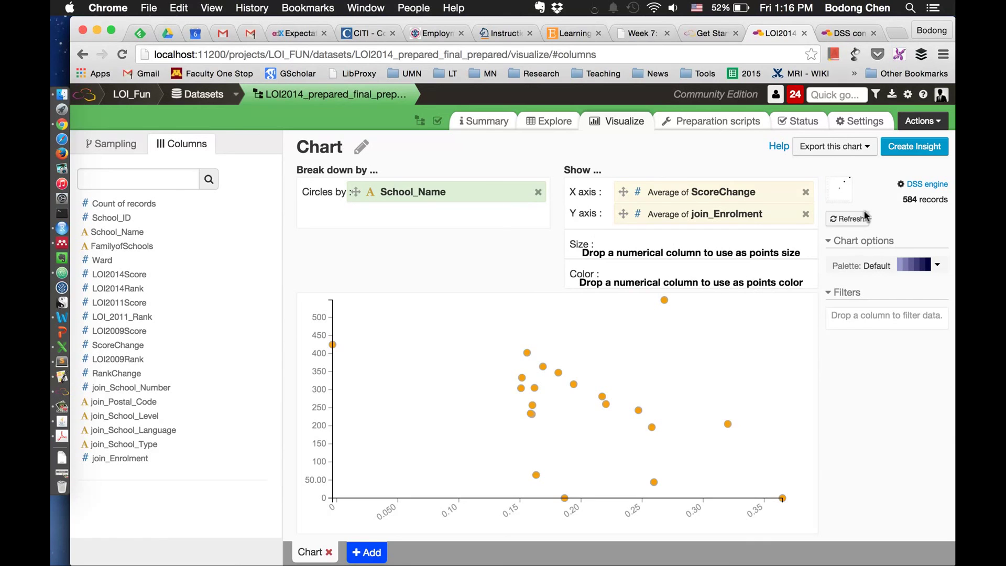
pyautogui.click(848, 219)
# Switch to the RStudio presentation and review the slides from the first Visualize slide through to Summary.
pyautogui.click(62, 232)
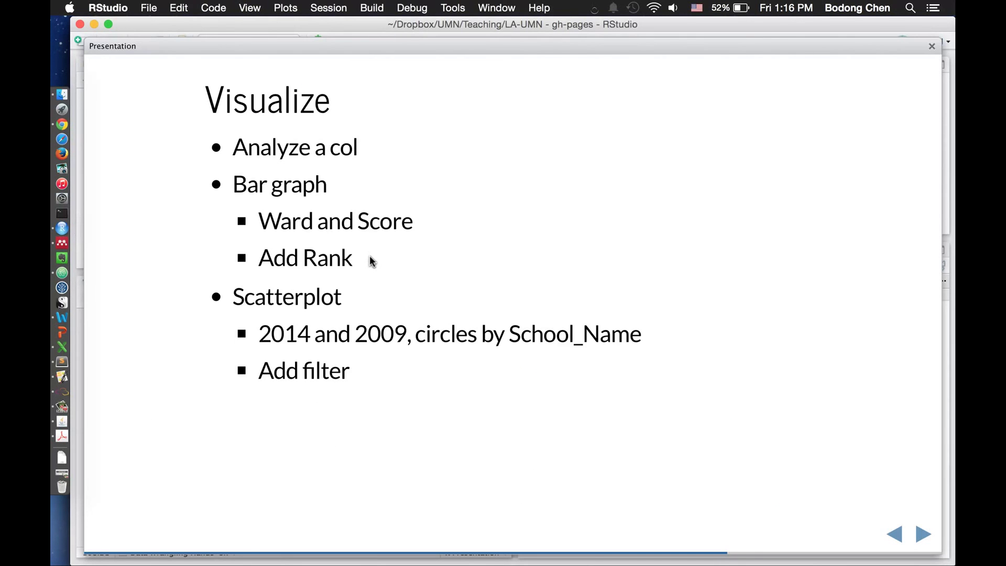
pyautogui.press('Right')
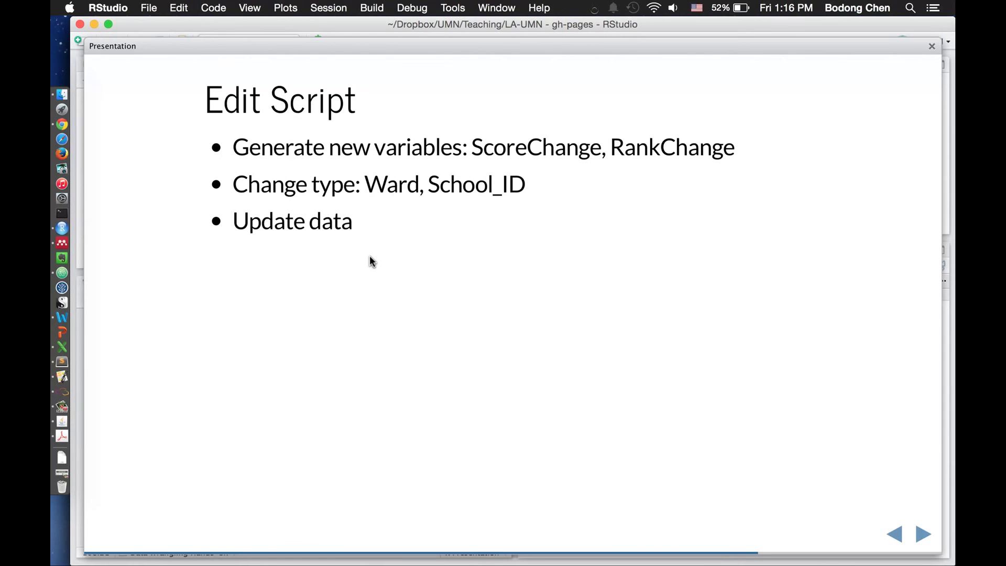
pyautogui.press('Right')
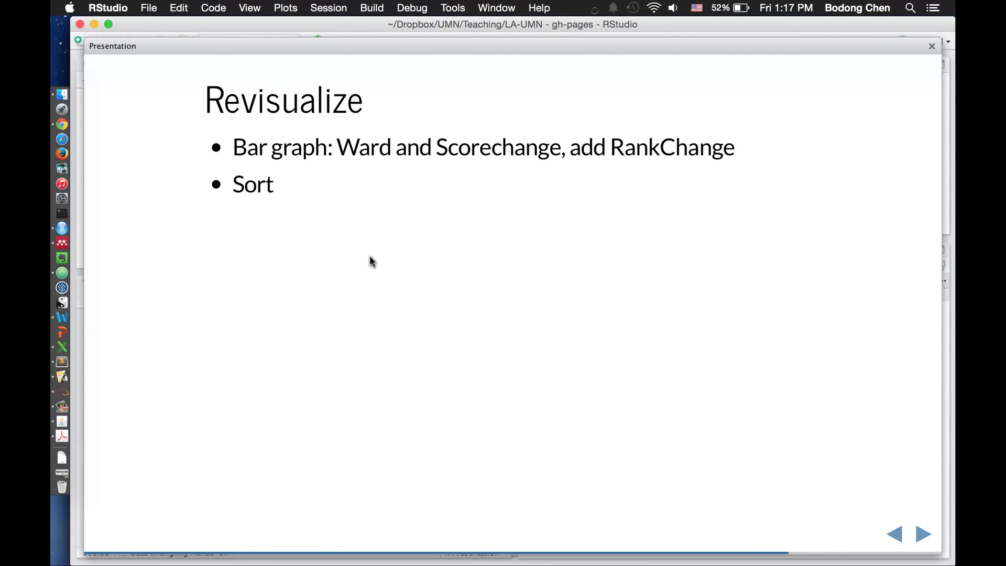
pyautogui.press('Right')
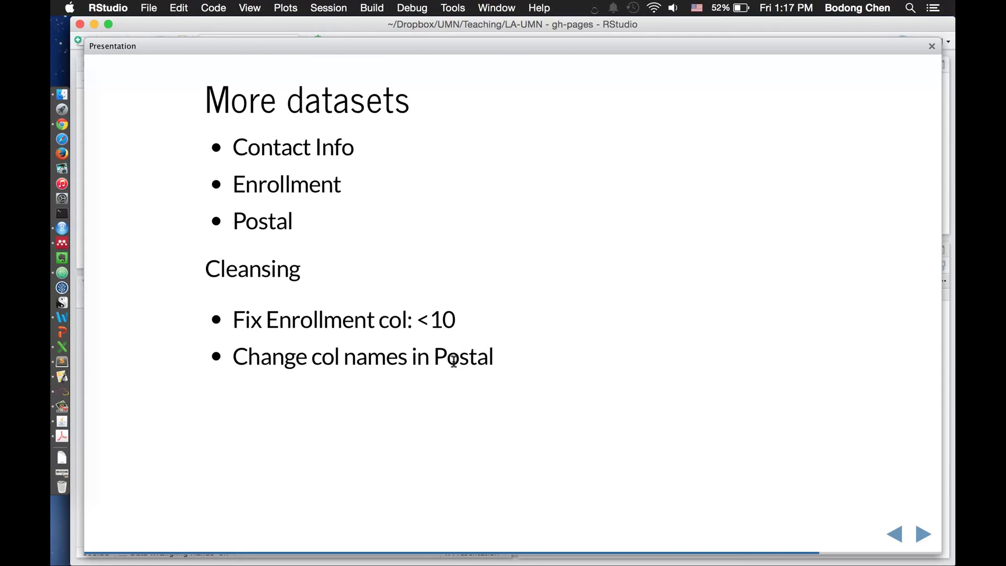
pyautogui.press('Right')
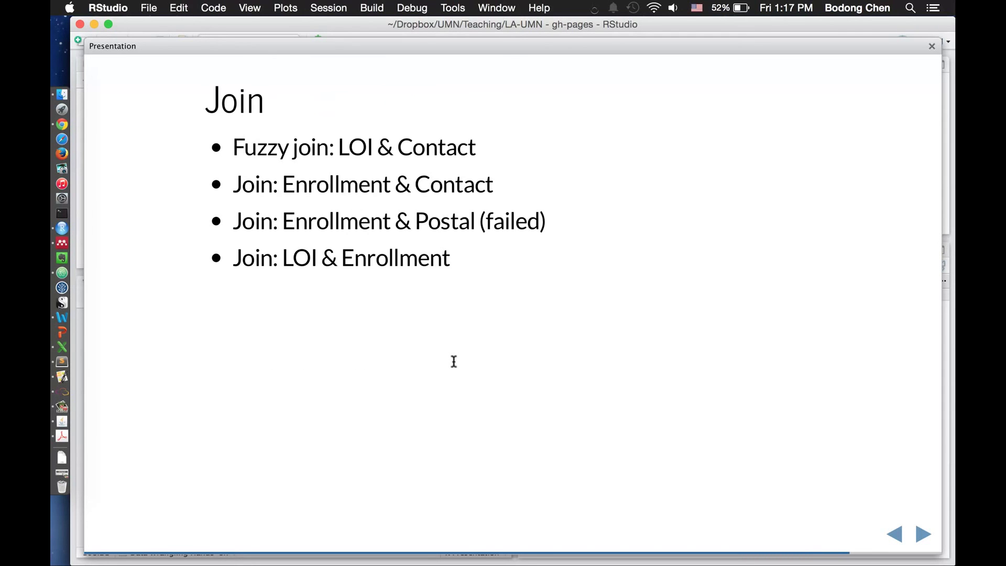
pyautogui.press('Right')
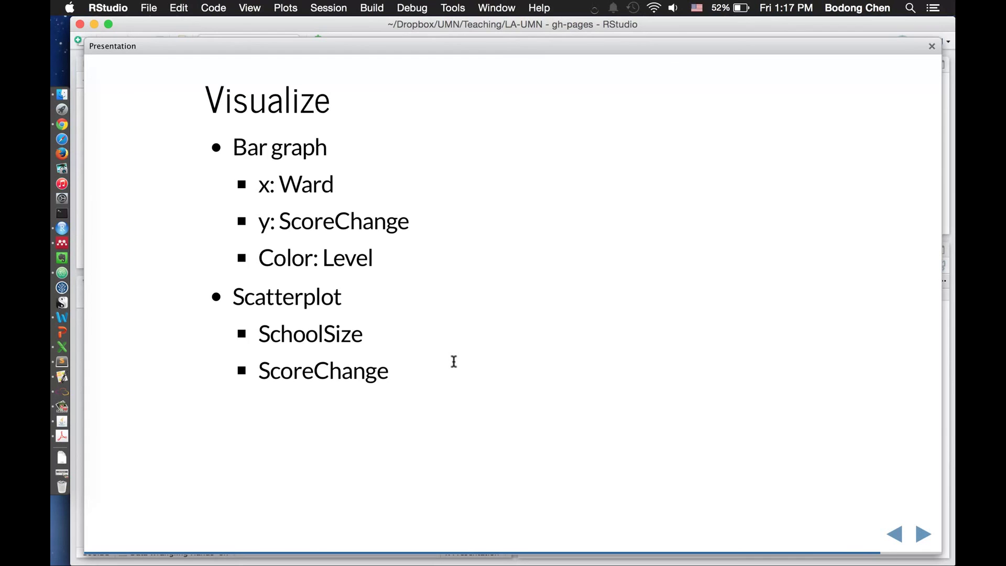
pyautogui.press('Right')
pyautogui.press('Left')
pyautogui.press('Right')
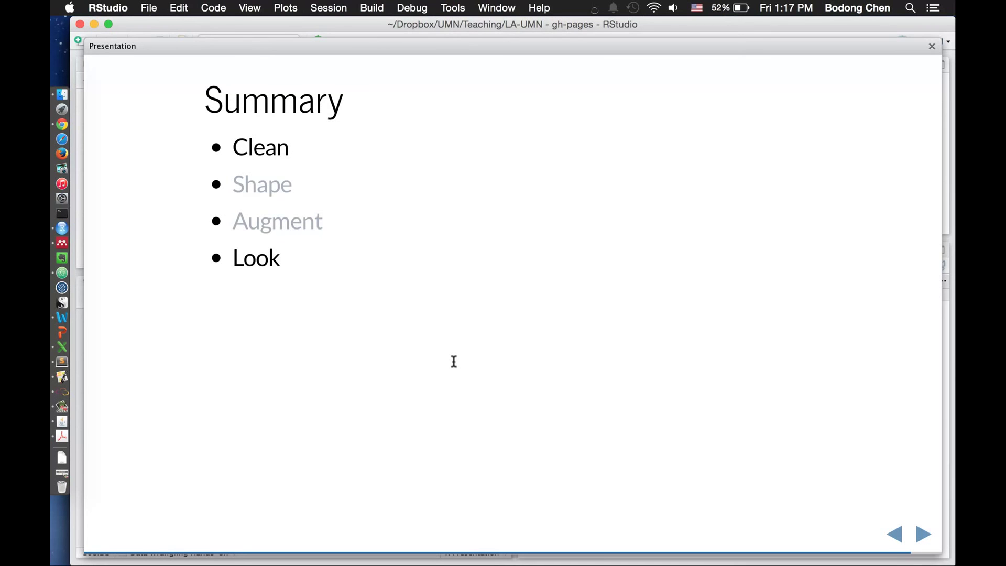